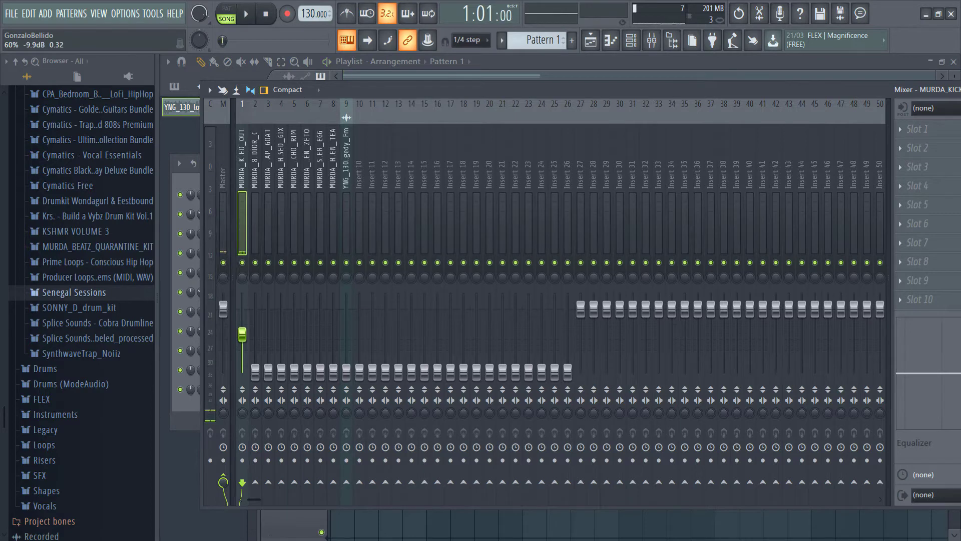
Raise the 808 track's fader to about -11.7 dB while playing the beat, and turn up the system volume.
left_click_drag(256, 372, 256, 343)
key("space")
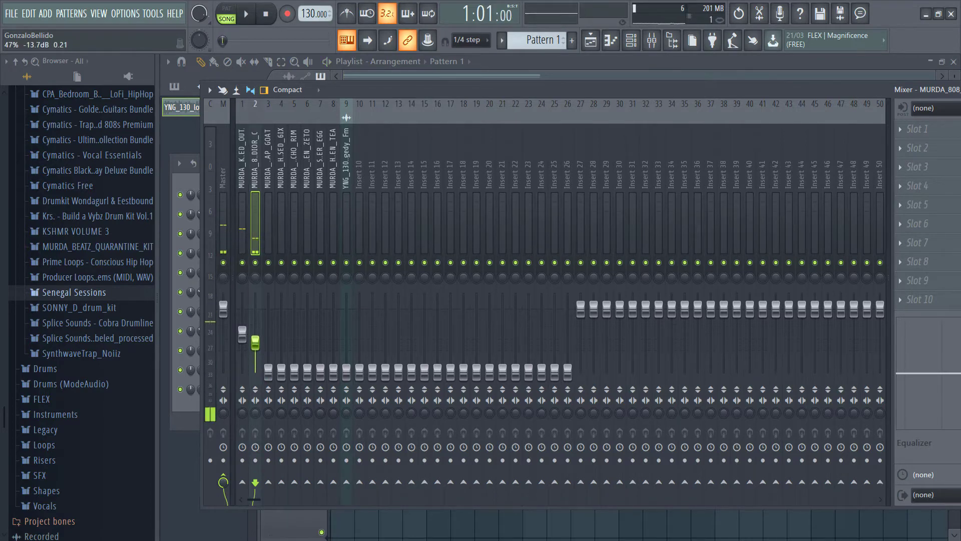
key("space")
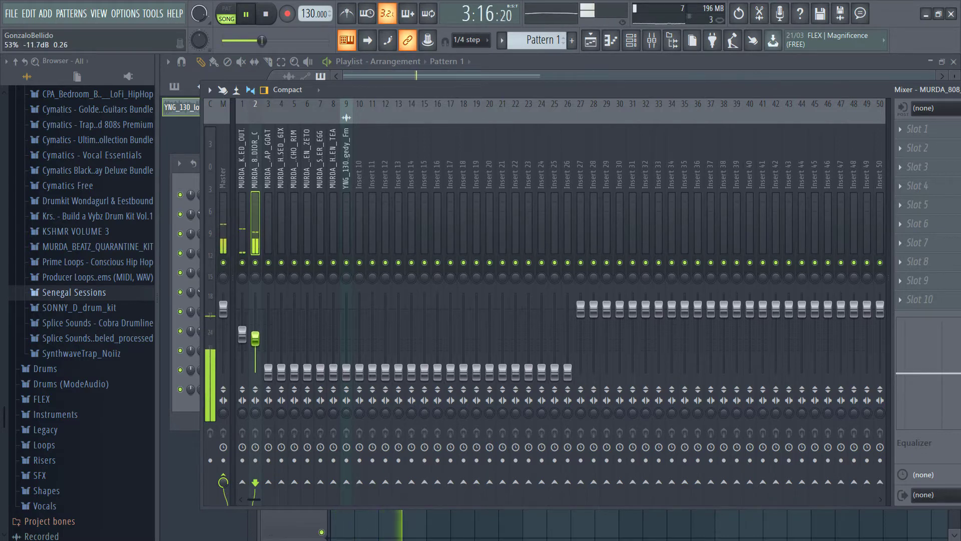
key("XF86AudioRaiseVolume")
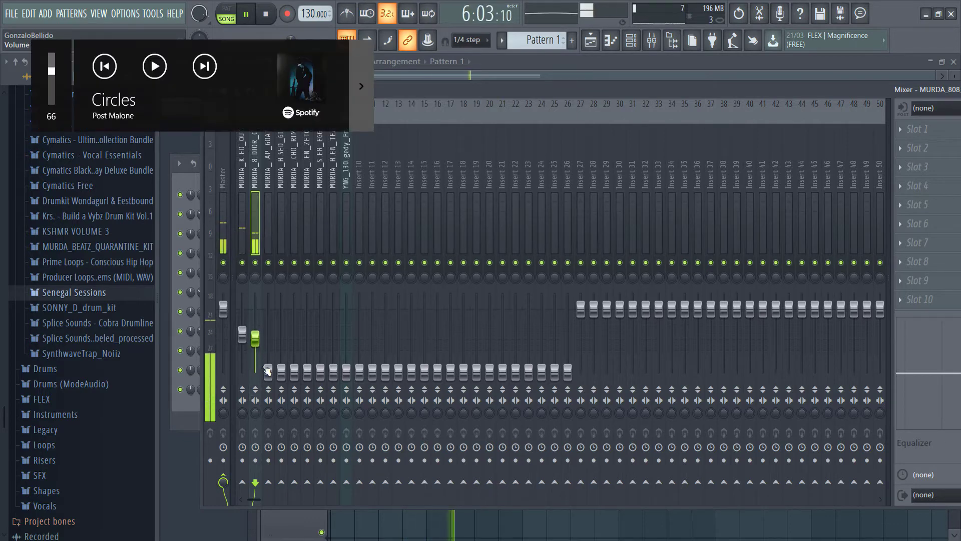
Bring up the clap on track 3 to about -10.3 dB, the hat on track 4, and the rim on track 5 to about -13.7 dB.
left_click_drag(267, 371, 268, 336)
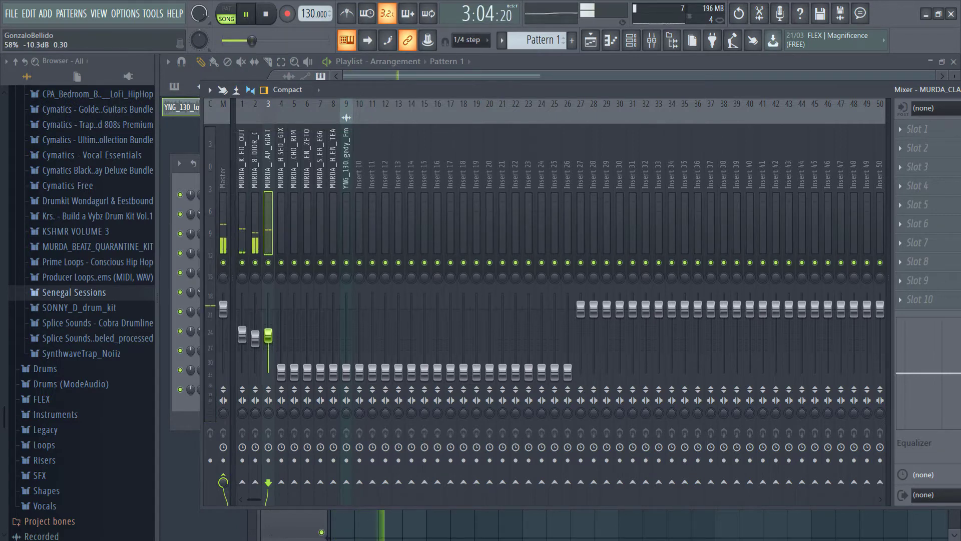
left_click_drag(283, 375, 282, 351)
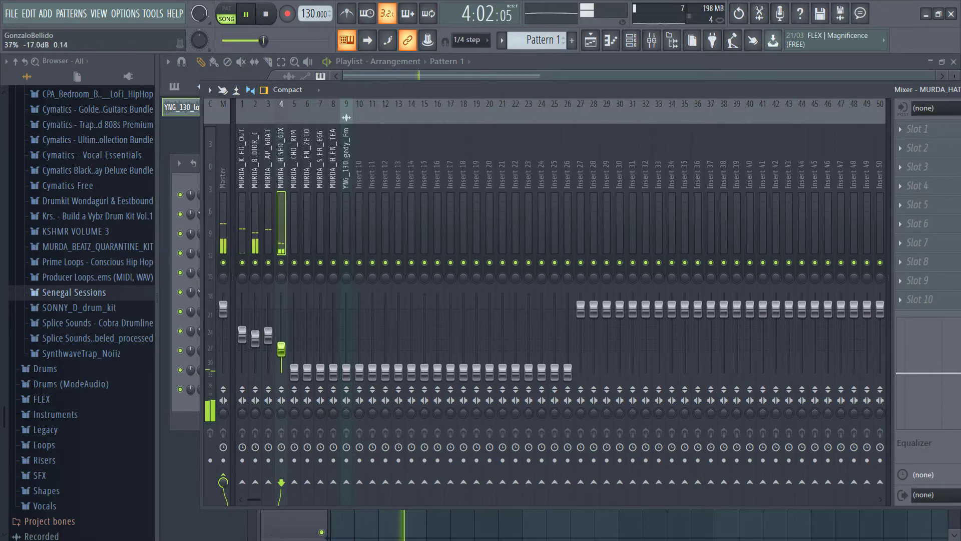
mouse_move(282, 347)
left_mouse_down()
mouse_move(294, 370)
mouse_move(295, 355)
left_mouse_up()
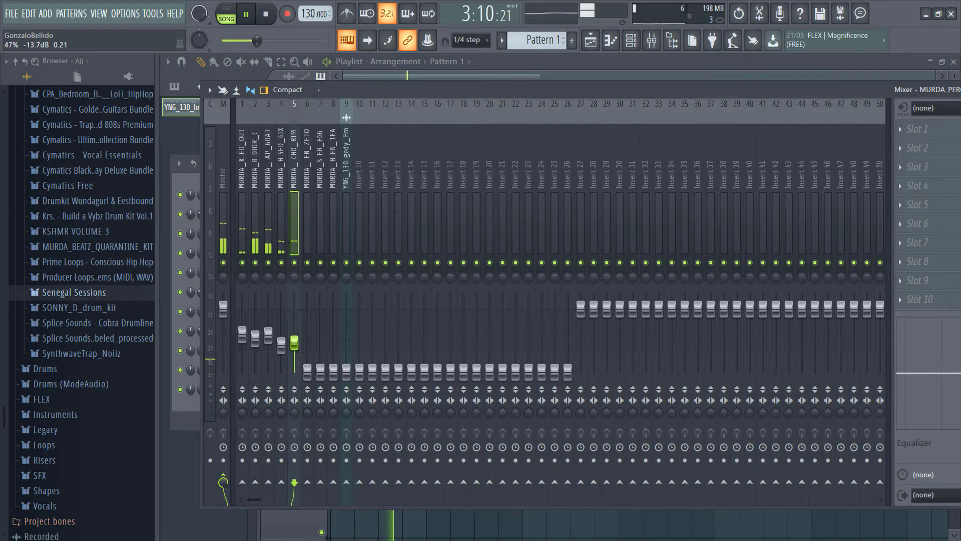
Raise the hat on mixer track 6 to about -12.0 dB and restart playback from the beginning.
left_click_drag(308, 372, 307, 339)
key("space")
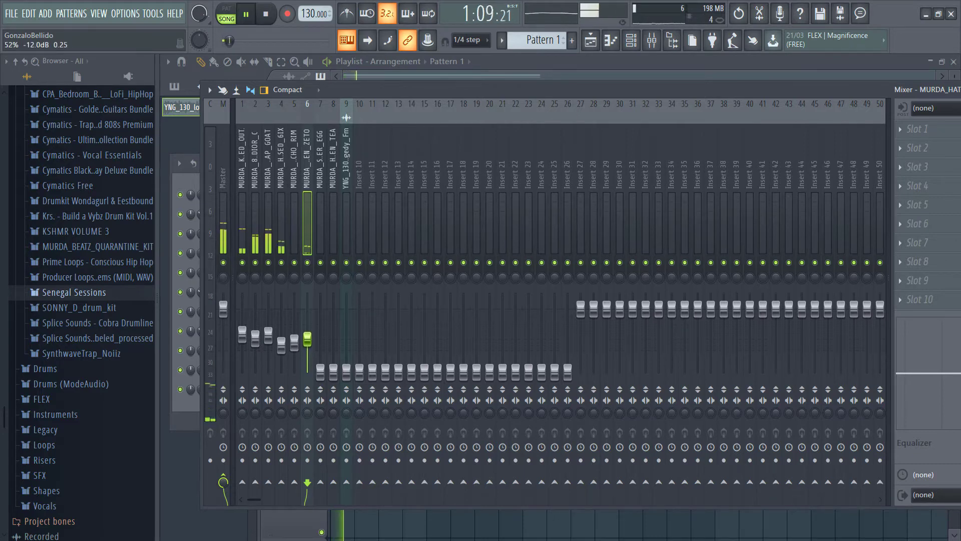
key("space")
Raise the snare on track 7 to about -13.1 dB, the hat on track 8 to -10.1 dB and the guitar loop to -16.2 dB.
left_click_drag(321, 373, 321, 355)
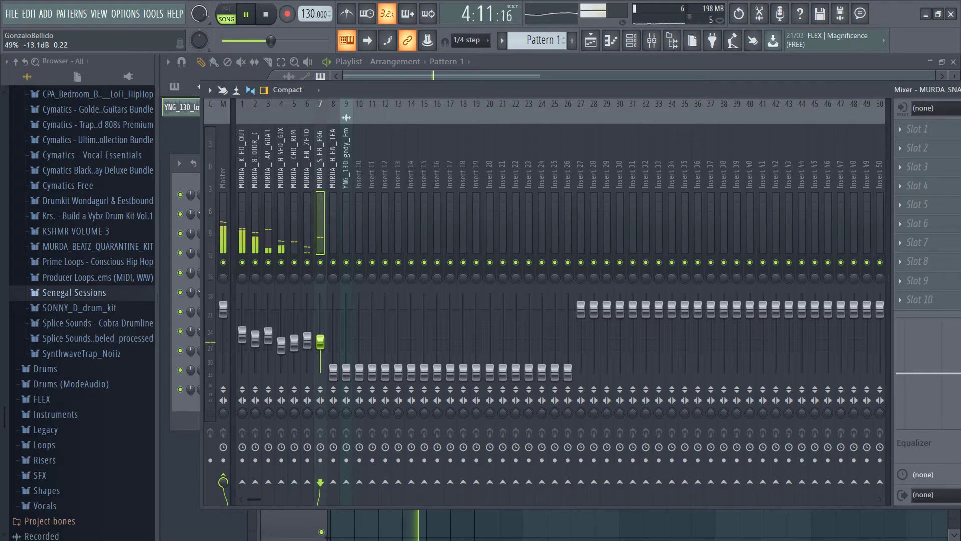
left_click_drag(334, 371, 334, 341)
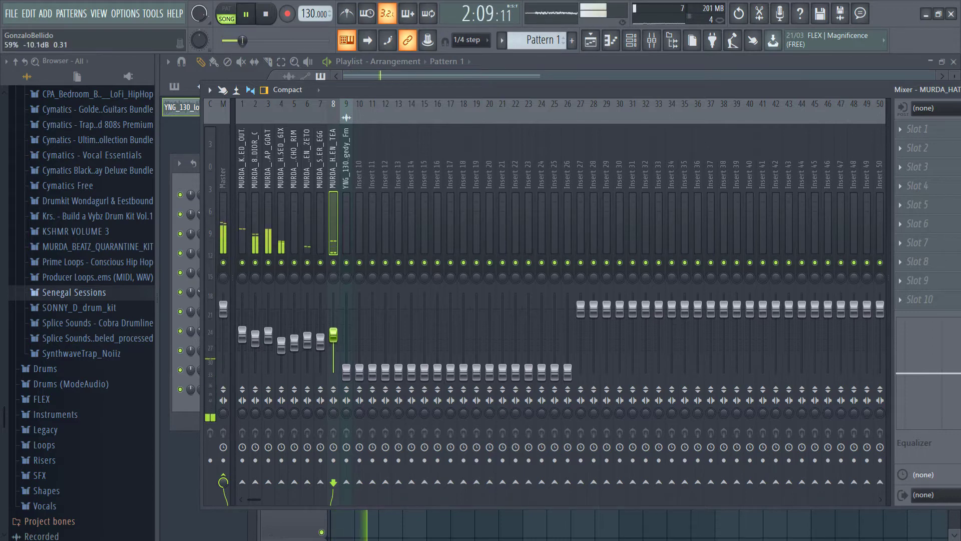
left_click_drag(346, 372, 346, 355)
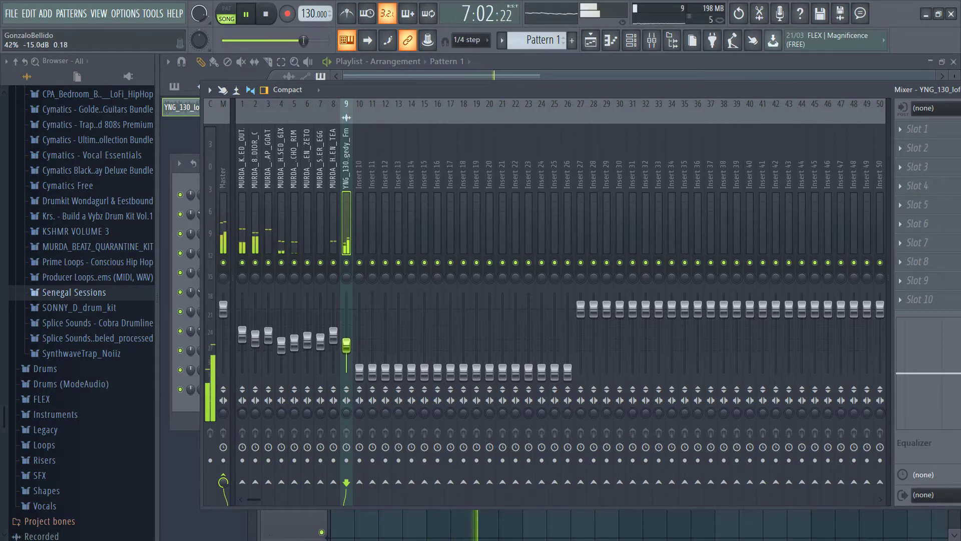
Fine-tune the low end and clap by slightly raising the kick and clap levels and bringing the 808 to about -11.0 dB.
left_click(242, 336)
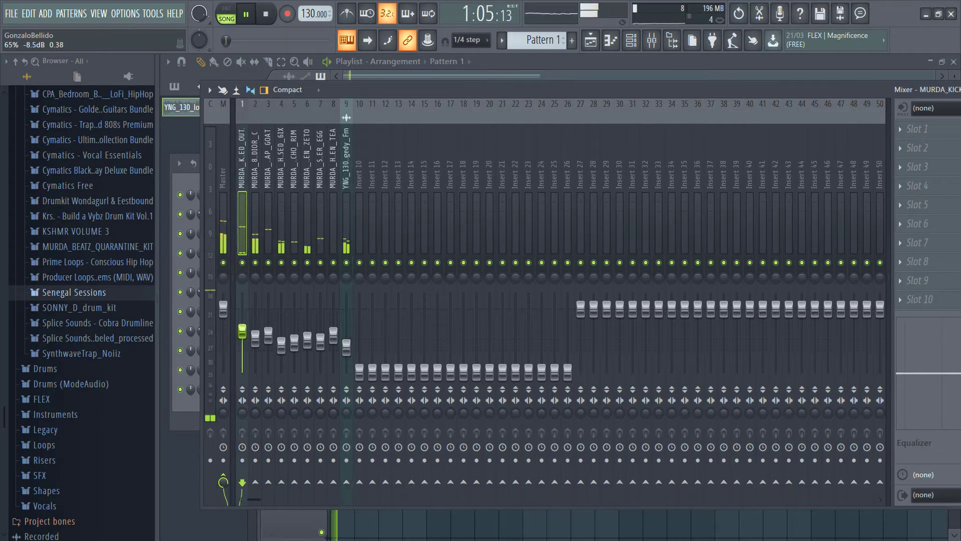
left_click_drag(269, 336, 269, 333)
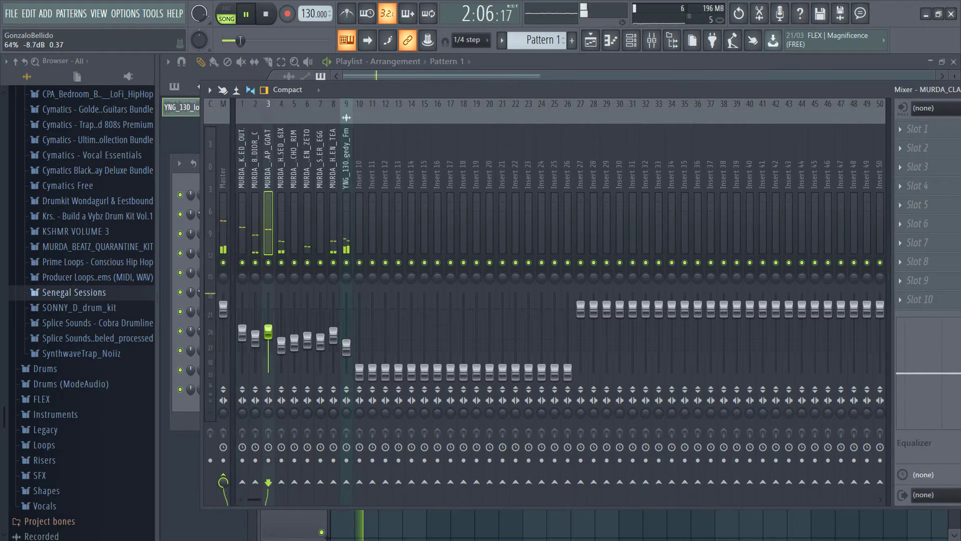
left_click(258, 342)
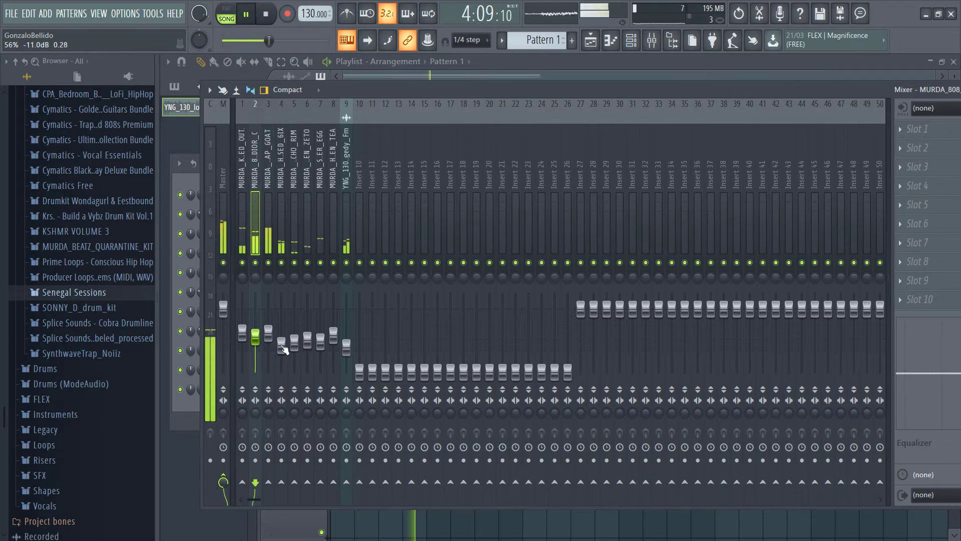
Rebalance the hat on track 4 to -14.0 dB, the guitar loop to -13.5 dB and the rim to -11.7 dB, slightly raising the track 8 hat.
left_click_drag(283, 347, 283, 344)
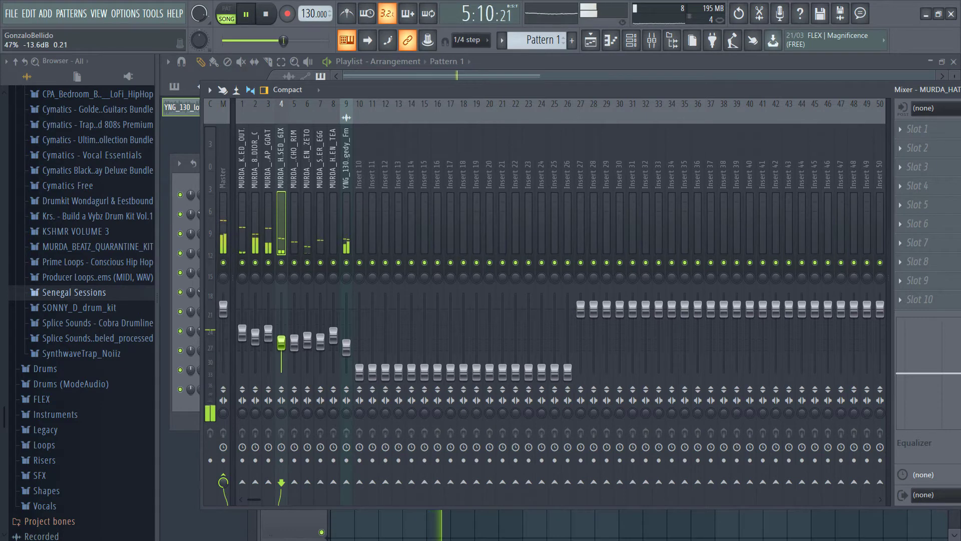
left_click(334, 340)
left_click(348, 351)
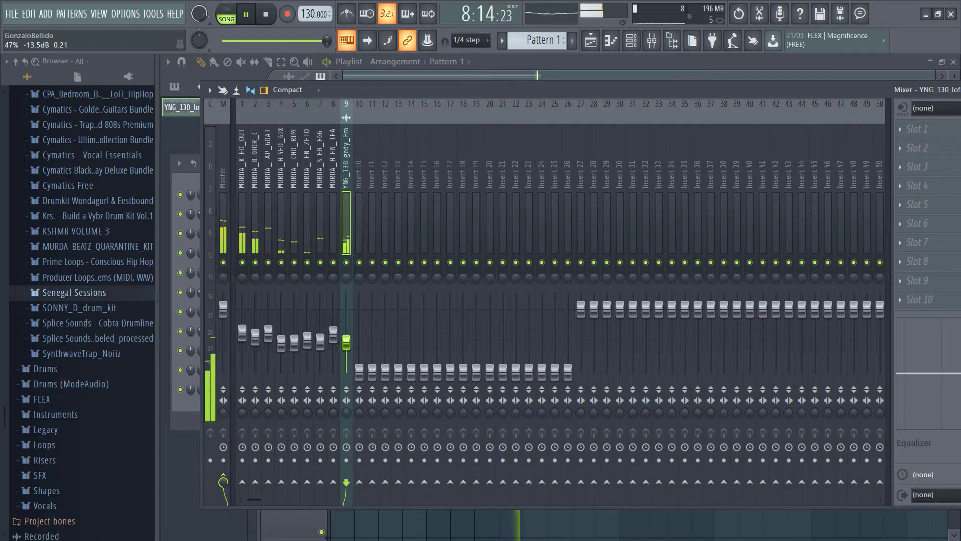
left_click(296, 344)
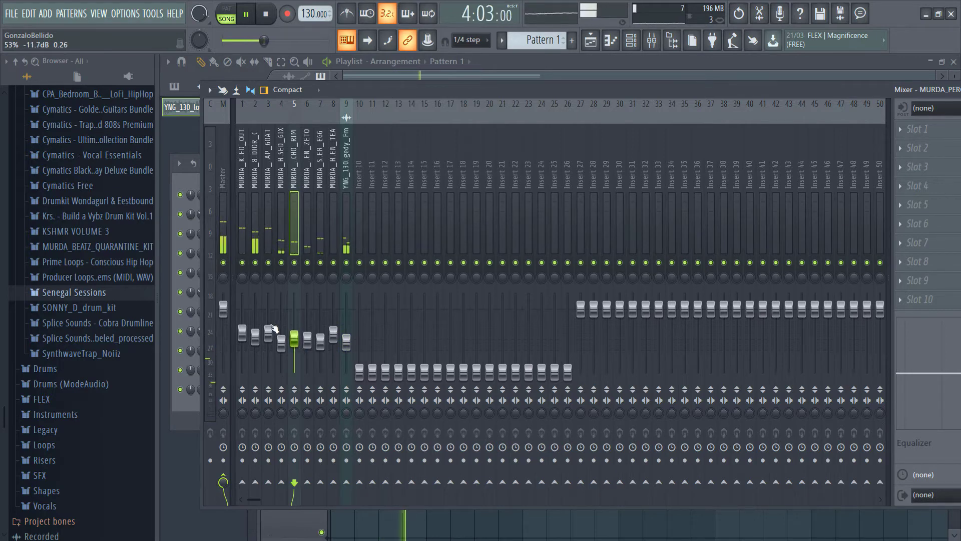
Pan the snare to the right and the rim to the left, and move the snare track next to the rim track.
left_click(319, 286)
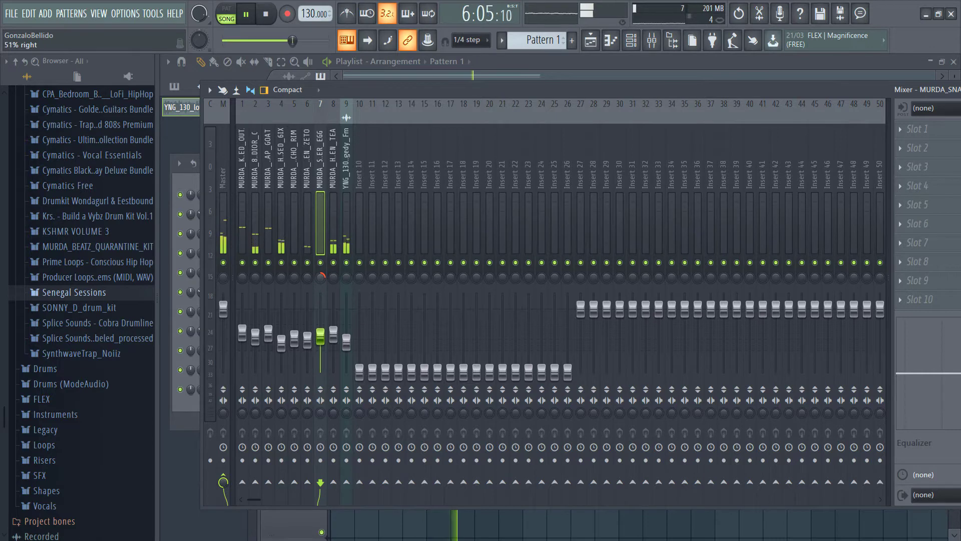
left_click(297, 286)
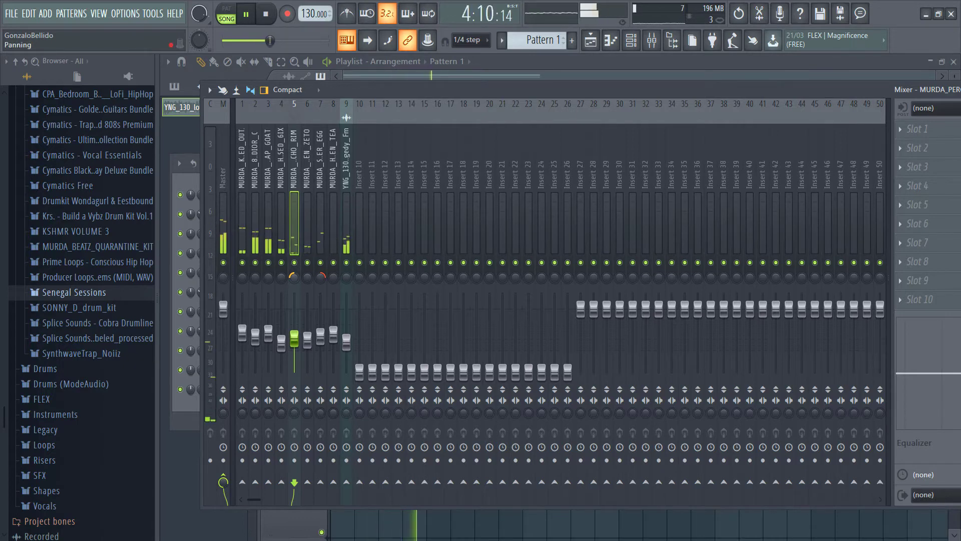
left_click(321, 238)
key("alt+Left")
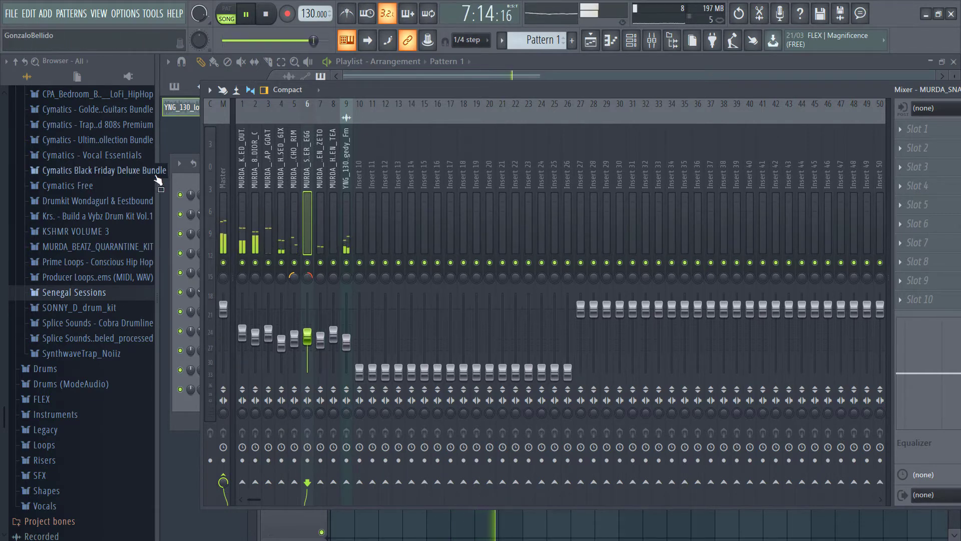
Hide the browser, reposition the mixer window so its effect slots are fully shown, and select the guitar loop track.
key("alt+F8")
left_click_drag(262, 92, 287, 110)
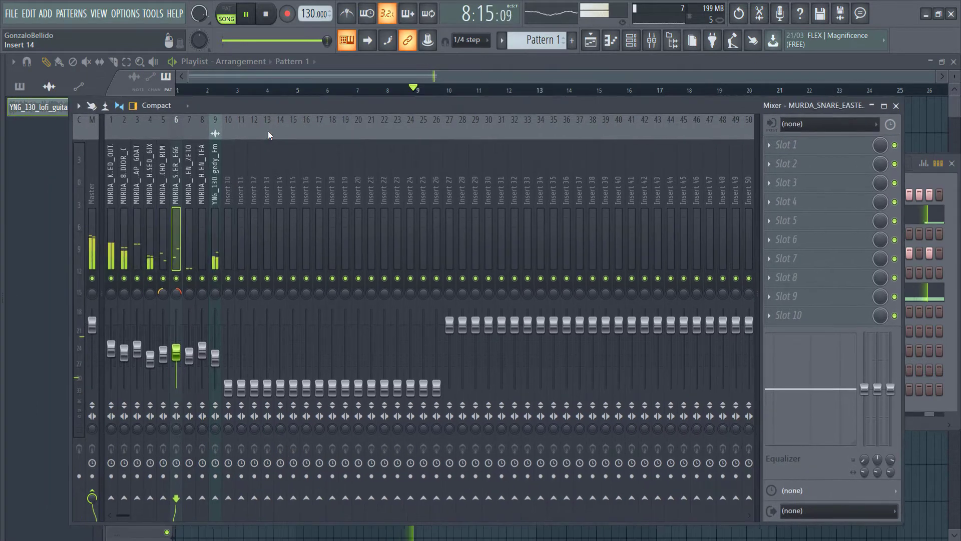
left_click(215, 203)
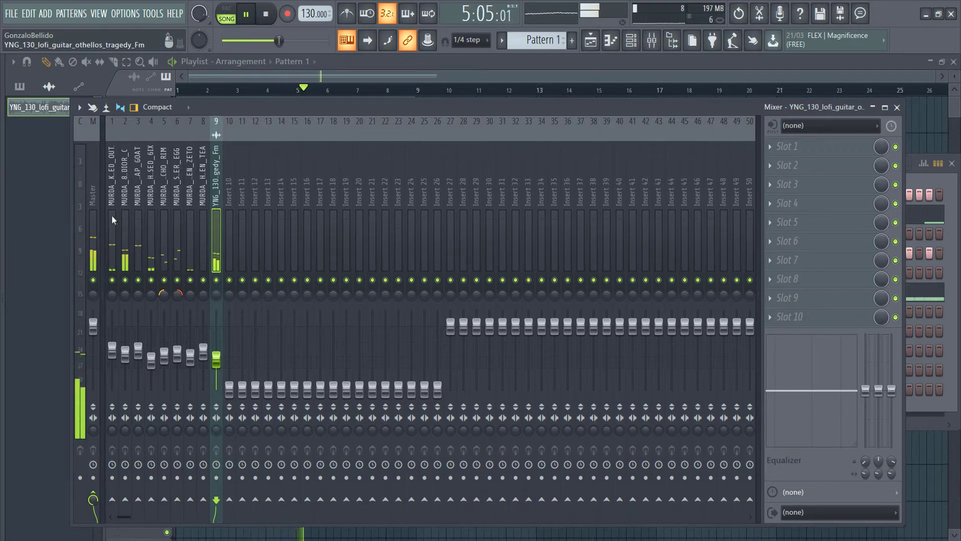
Sidechain the kick track to the 808 track in the mixer.
left_click(117, 251)
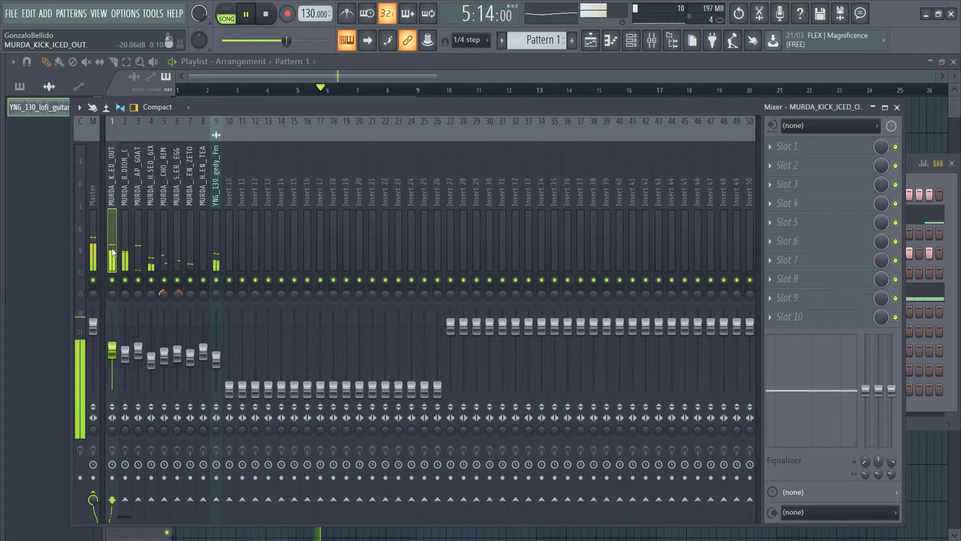
right_click(127, 501)
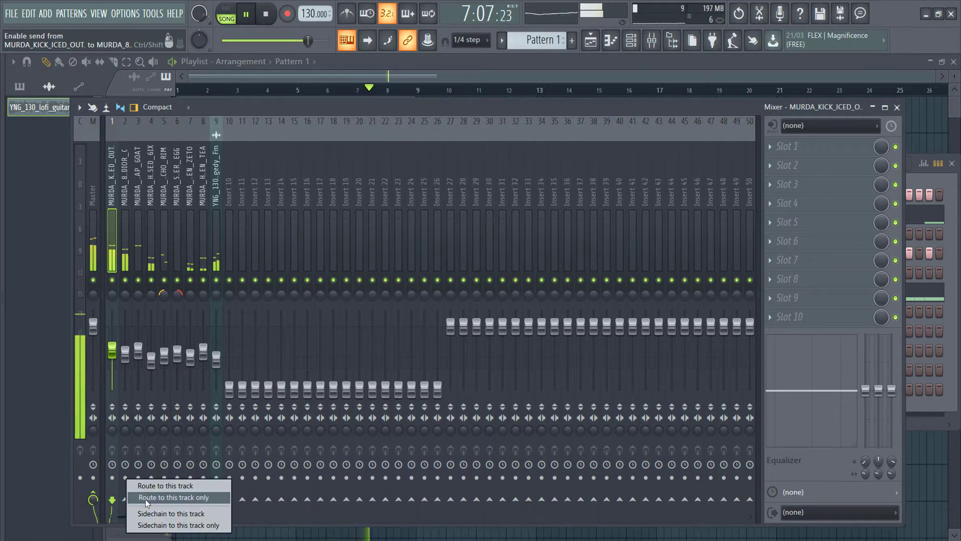
left_click(150, 514)
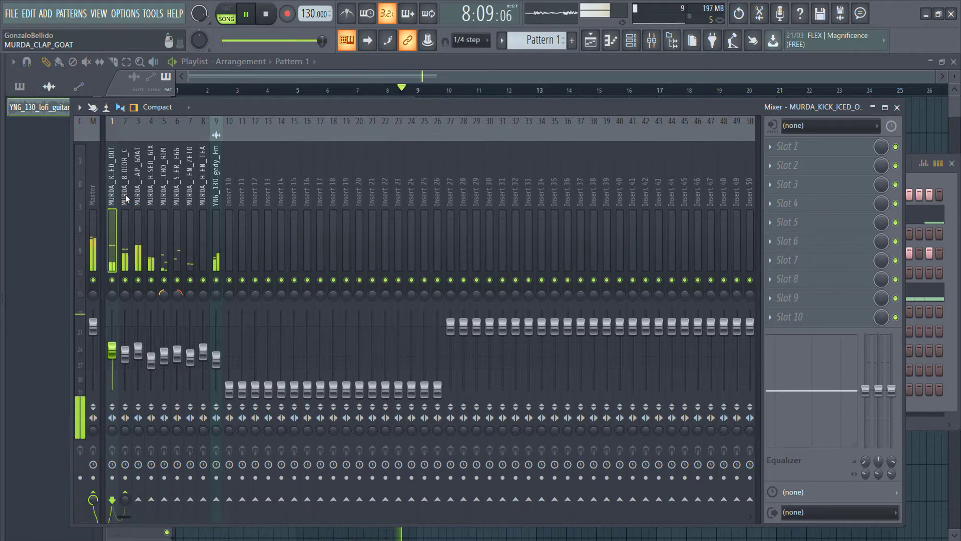
Load Fruity Limiter in slot 1 of the 808 track and set its compressor's sidechain input to MURDA_KICK_ICED_OUT.
left_click(125, 235)
left_click(779, 157)
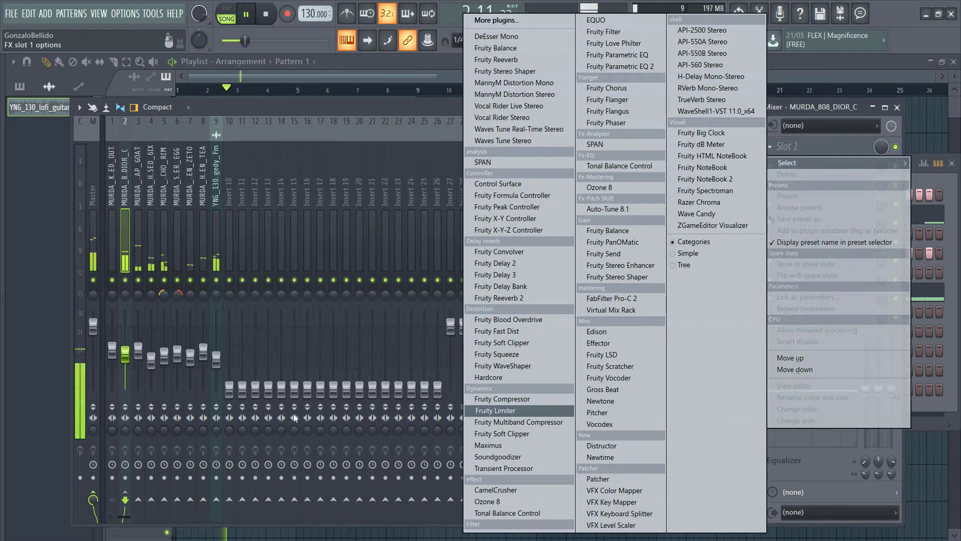
left_click(488, 410)
left_click(184, 373)
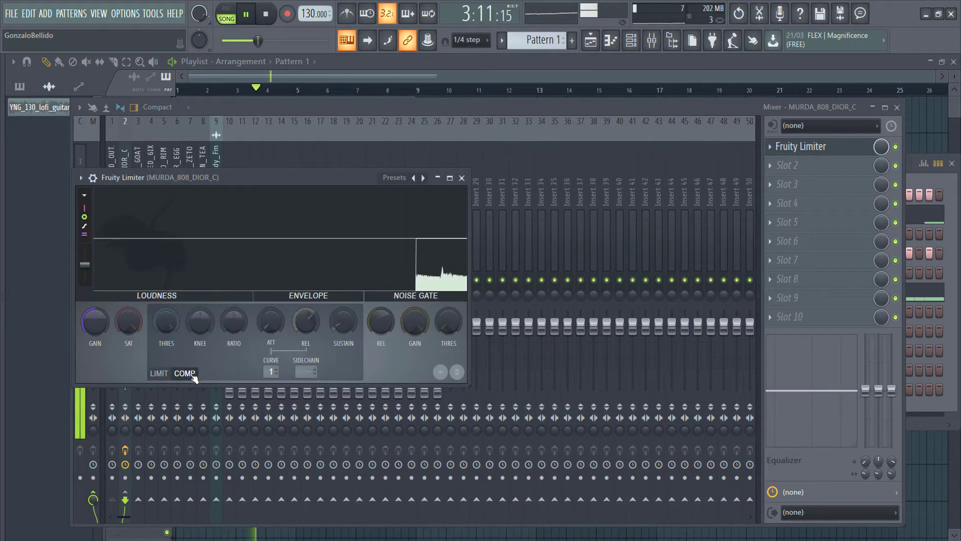
right_click(306, 374)
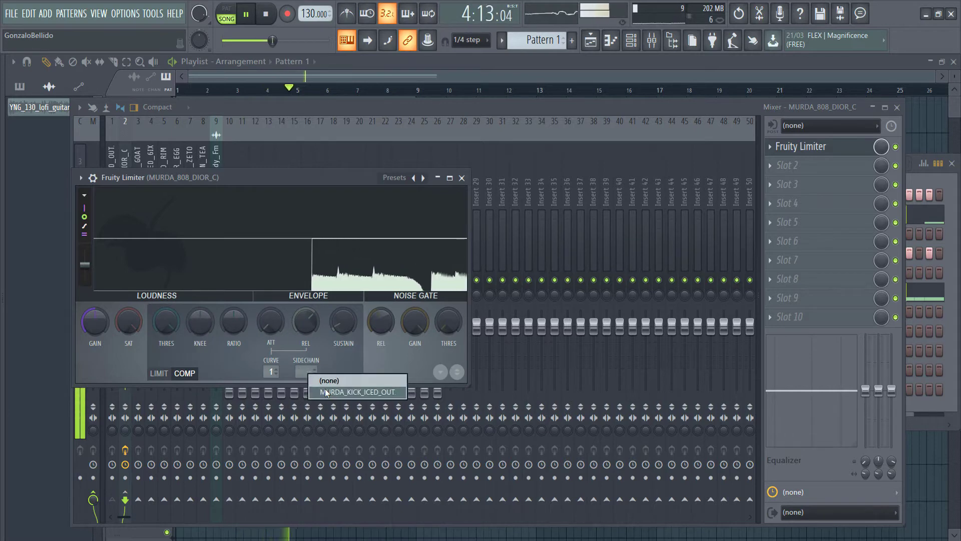
left_click(326, 393)
Make the 808 duck under the kick by lowering the compressor threshold to about -32 dB, raising the ratio and adjusting the release.
left_click_drag(166, 322, 167, 374)
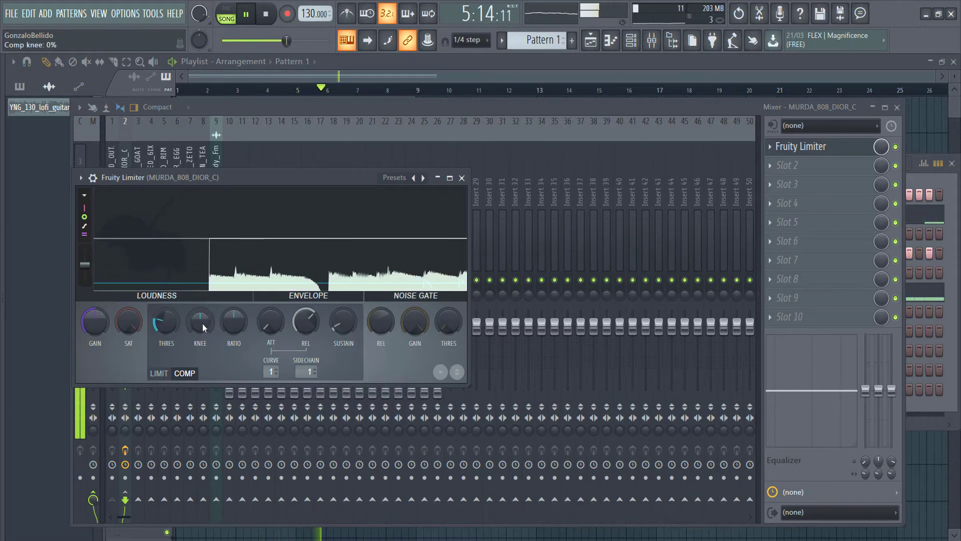
left_click_drag(234, 322, 233, 292)
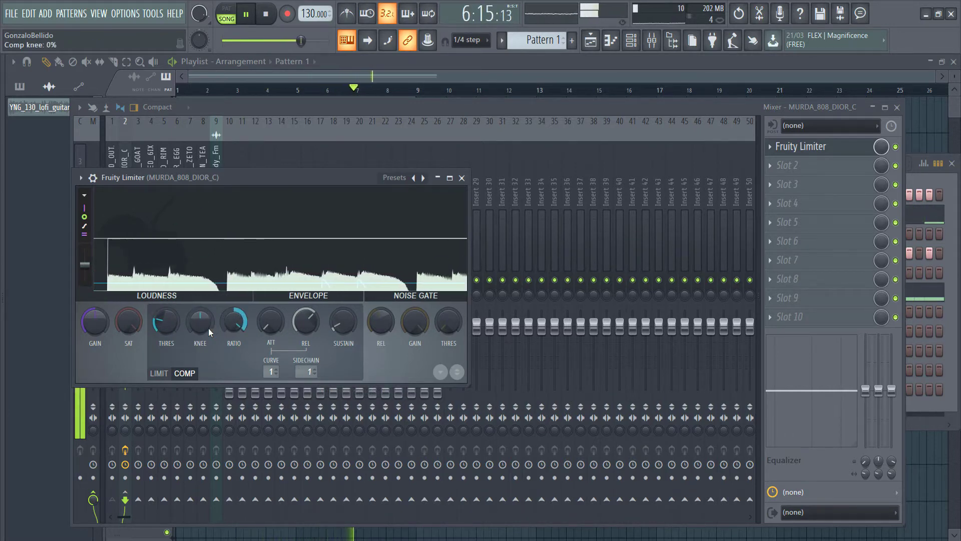
mouse_move(166, 322)
left_mouse_down()
mouse_move(166, 336)
mouse_move(161, 320)
left_mouse_up()
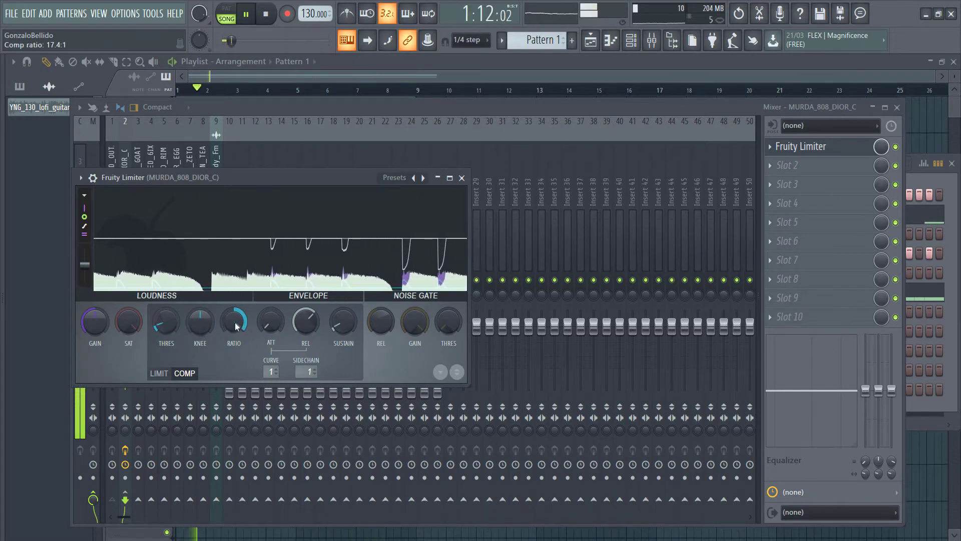
left_click_drag(235, 323, 235, 326)
left_click_drag(306, 323, 306, 329)
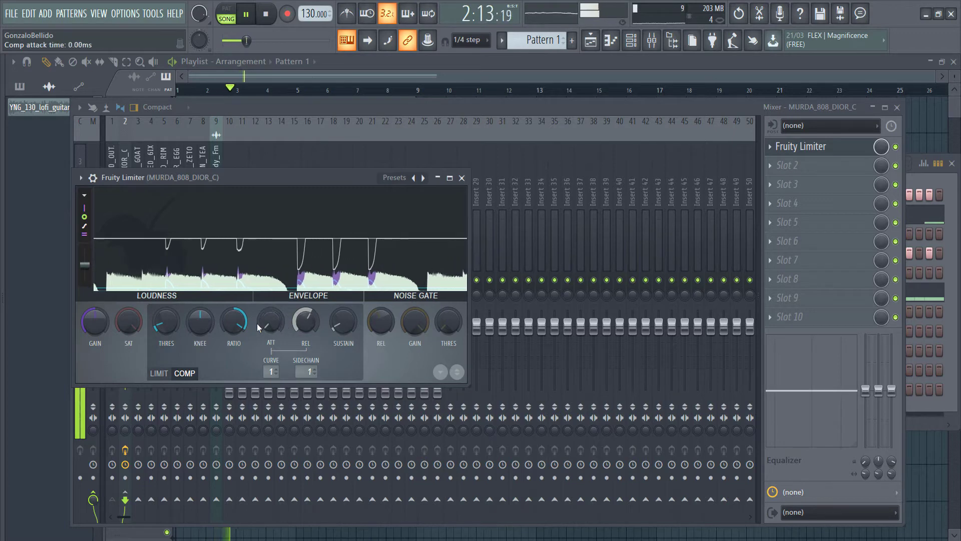
left_click_drag(173, 322, 227, 326)
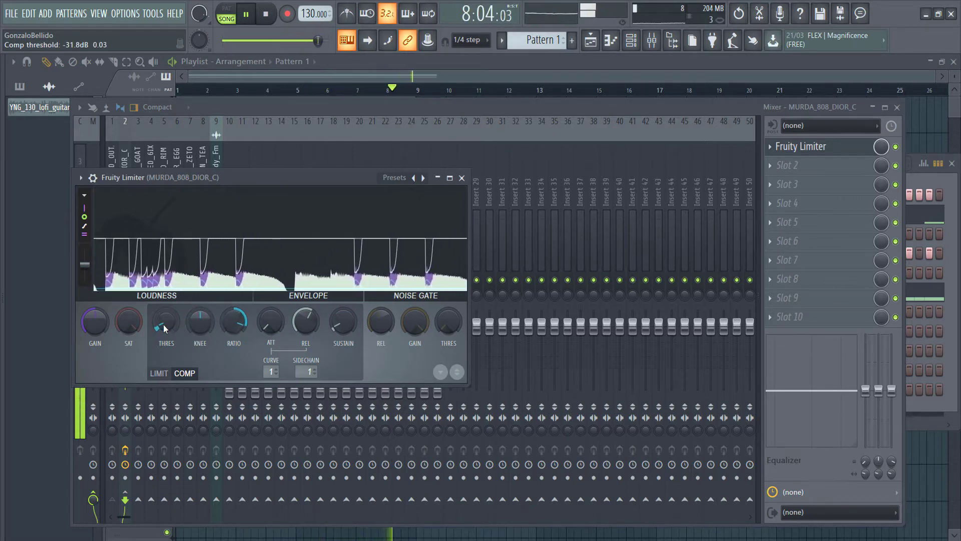
left_click_drag(163, 324, 164, 326)
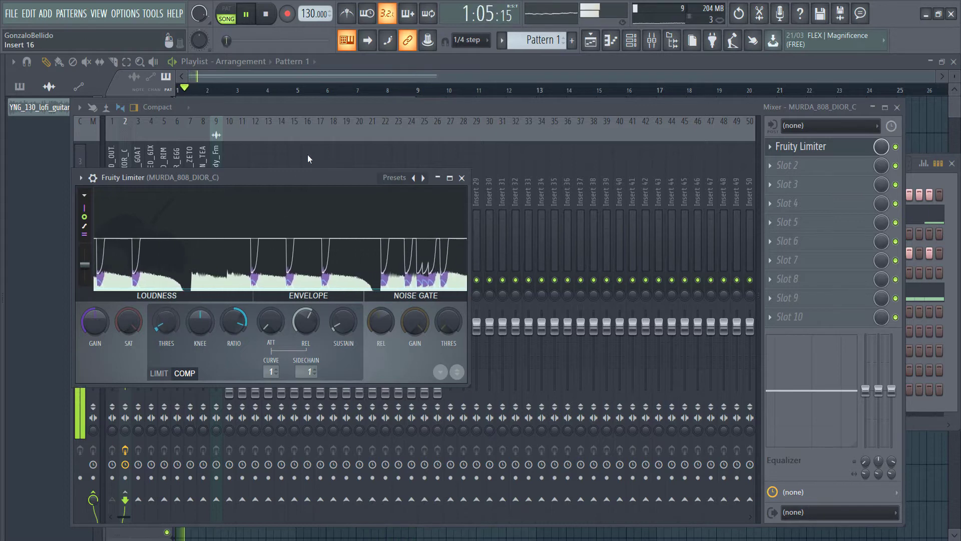
Close the 808's limiter and dock mixer track Insert 45 to the Right section of the mixer.
left_click(309, 109)
left_click(215, 203)
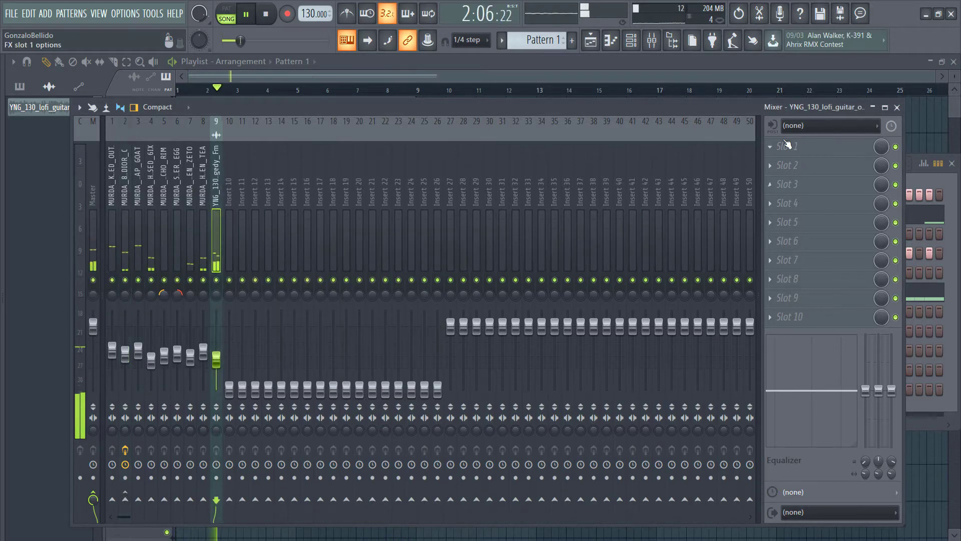
left_click(689, 189)
right_click(689, 189)
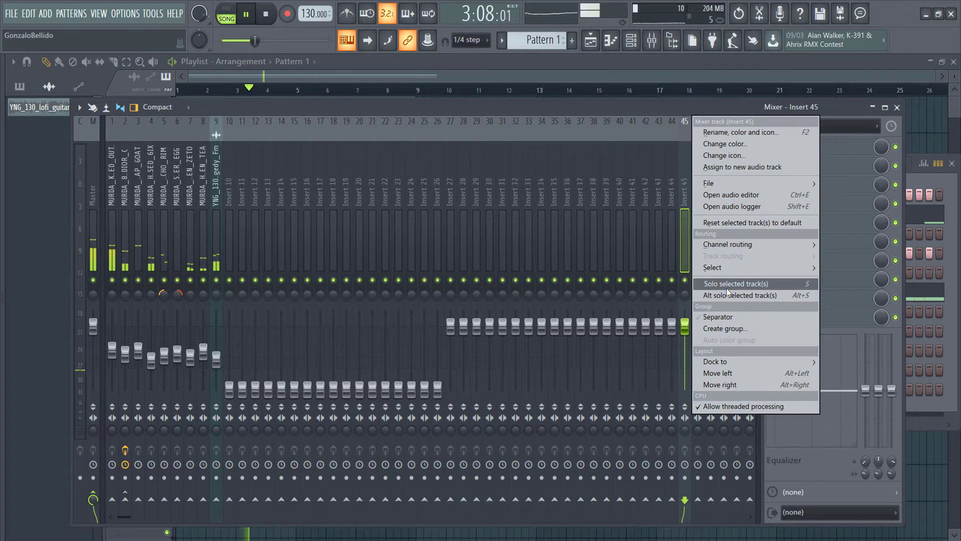
mouse_move(786, 362)
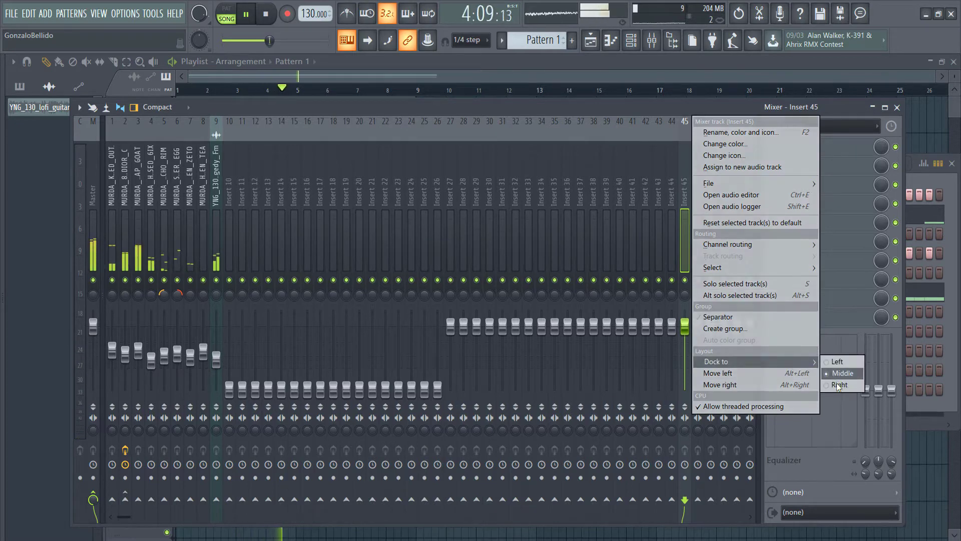
left_click(841, 386)
Load TrueVerb Stereo in slot 1 of Insert 45, replace it with Renaissance Reverb from WaveShell1-VST 11.0_x64, and look at its factory presets.
left_click(782, 148)
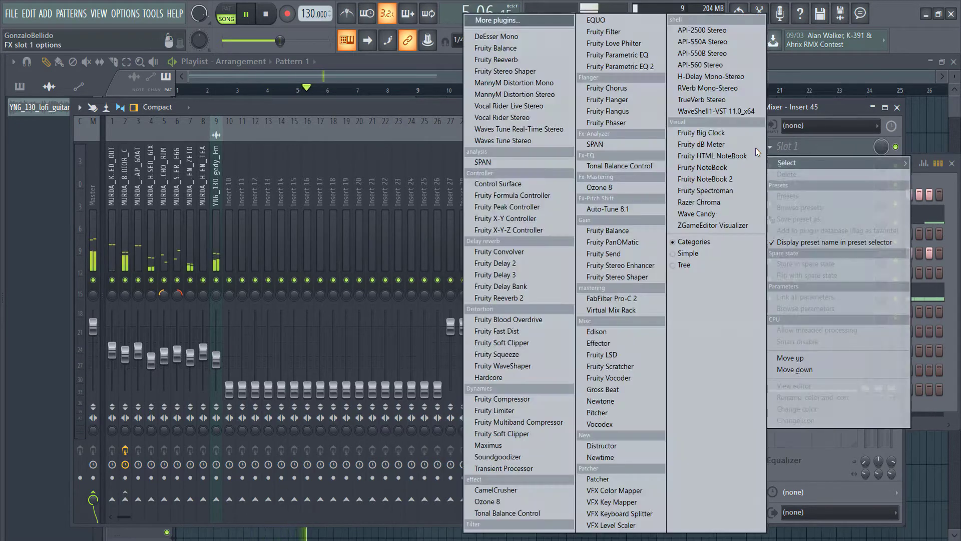
left_click(704, 103)
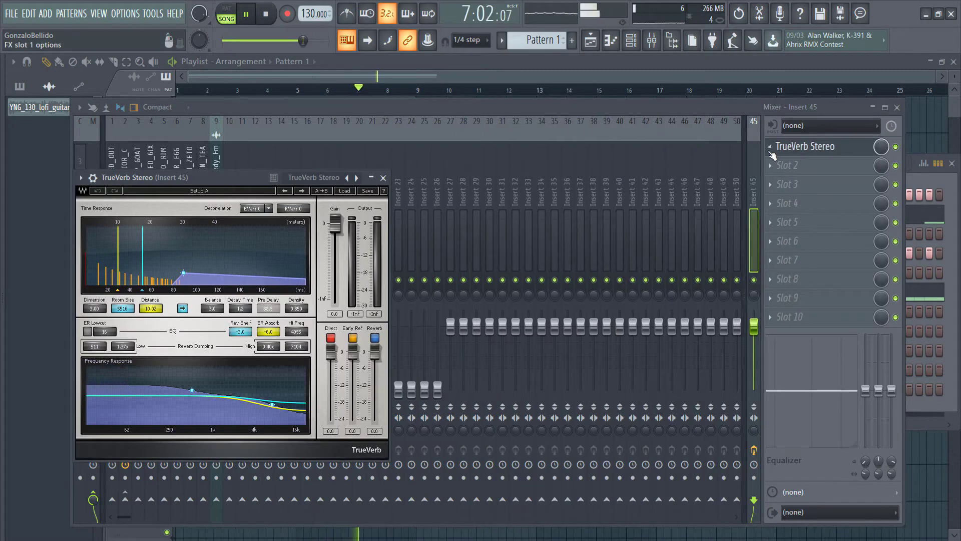
left_click(774, 156)
mouse_move(784, 162)
left_click(703, 115)
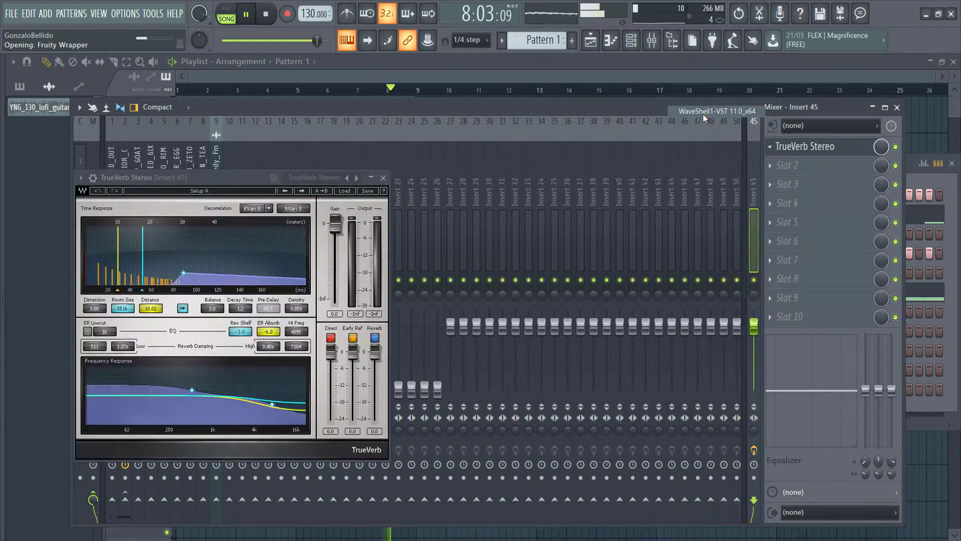
left_click(352, 192)
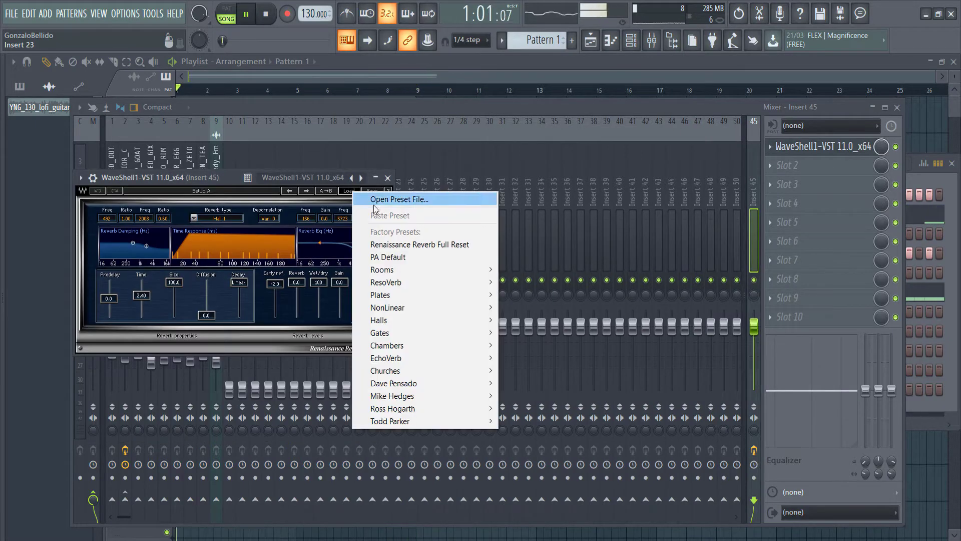
left_click(447, 123)
Load Fruity Parametric EQ 2 in slot 1 of the guitar loop track and apply its Classic preset.
left_click(216, 202)
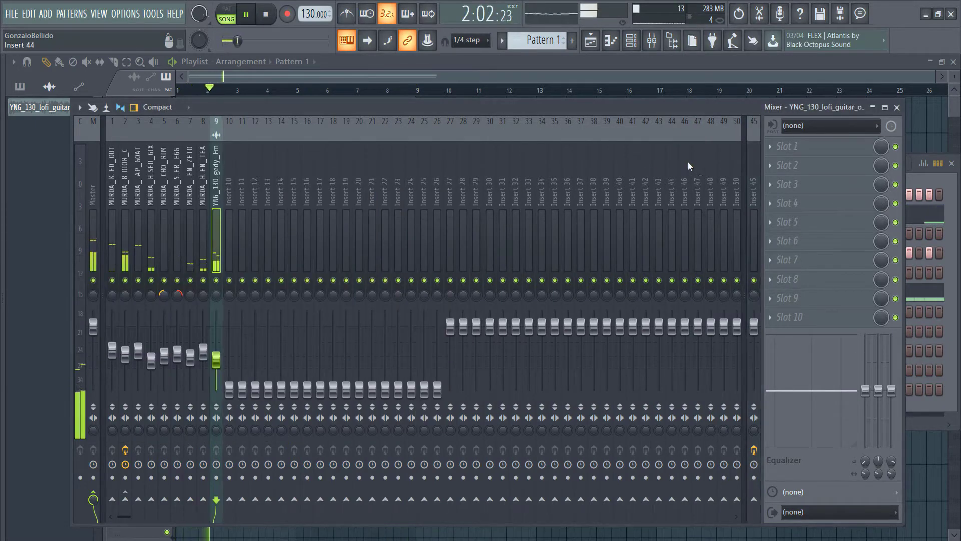
left_click(786, 146)
left_click(654, 68)
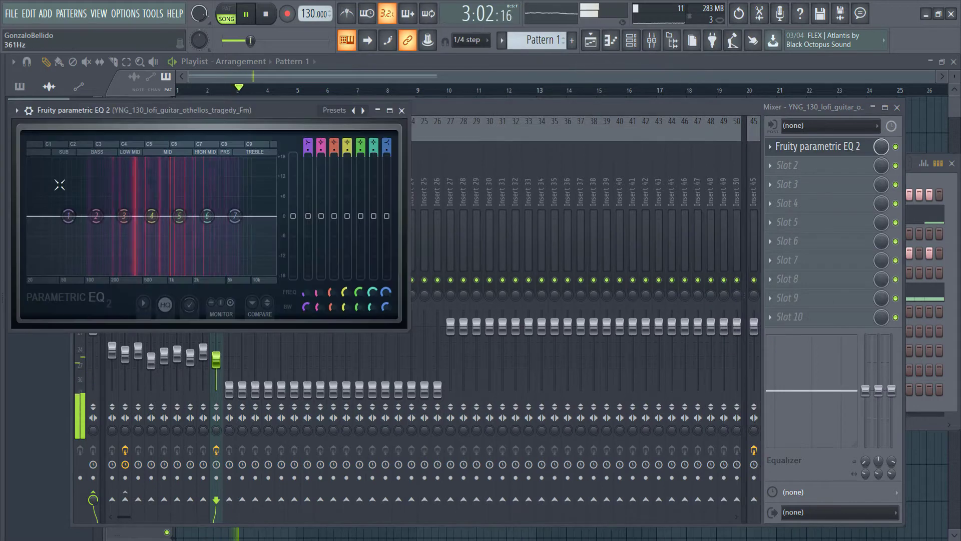
left_click(16, 110)
mouse_move(114, 158)
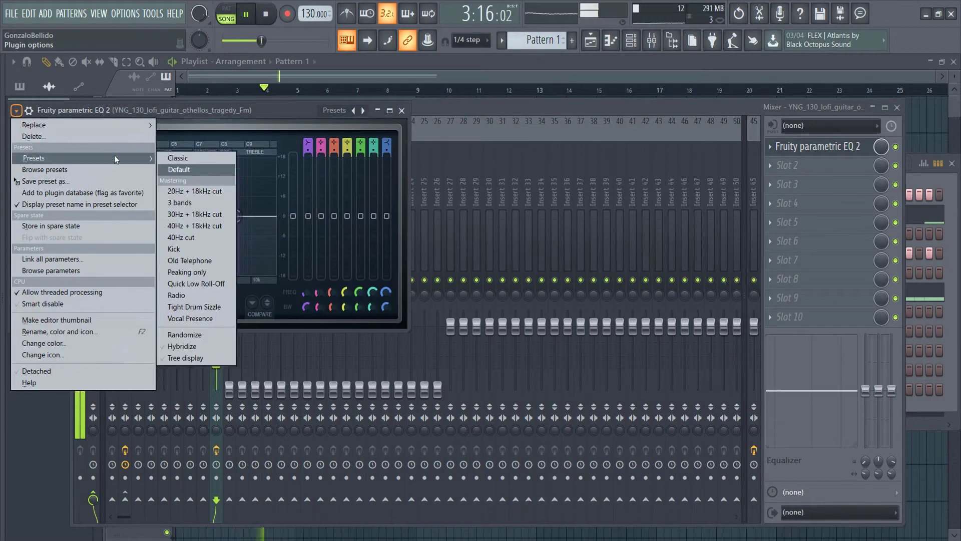
left_click(179, 157)
Set the guitar EQ's high-pass to Steep 4 at about 152 Hz, lower the low-pass cutoff and shift the upper-mid bands.
right_click(36, 215)
mouse_move(56, 260)
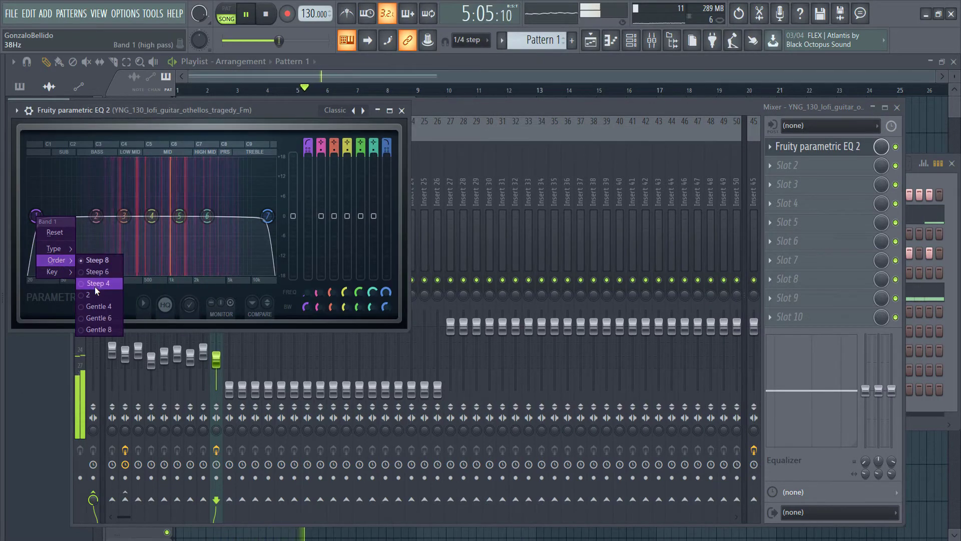
left_click(95, 285)
left_click_drag(35, 215, 96, 216)
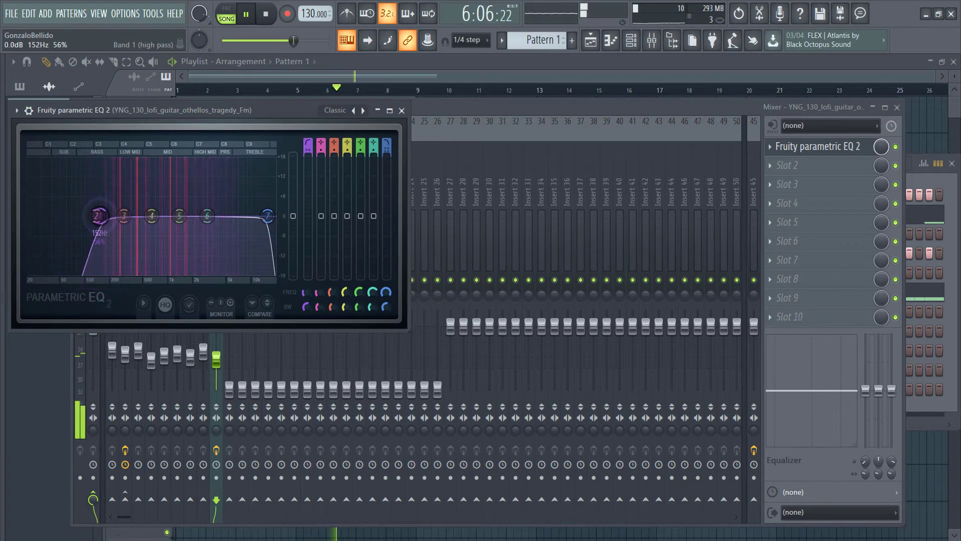
left_click_drag(268, 216, 171, 215)
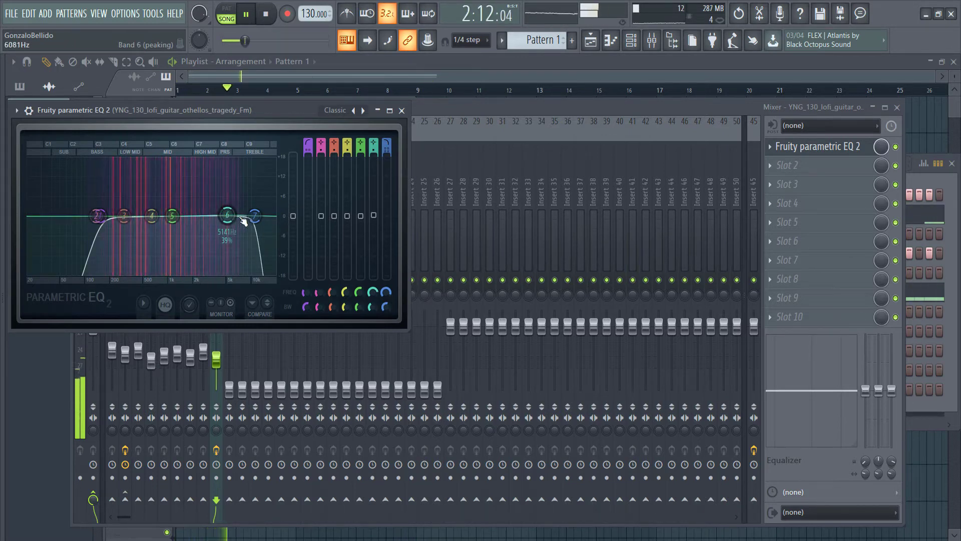
left_click_drag(255, 215, 252, 216)
left_click(498, 104)
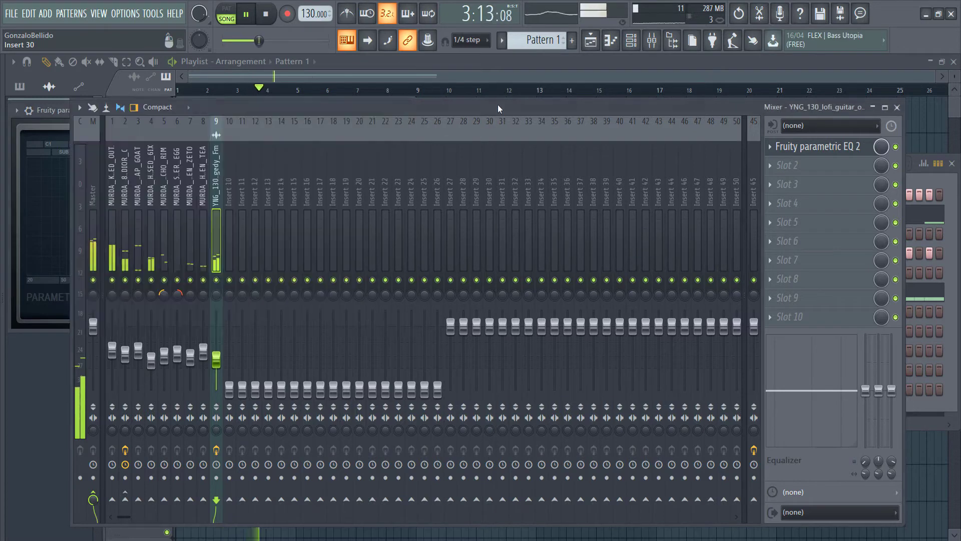
Load Fruity Limiter in slot 1 of the MURDA_KICK_ICED_OUT track and switch it to compressor mode.
left_click(112, 260)
left_click(805, 150)
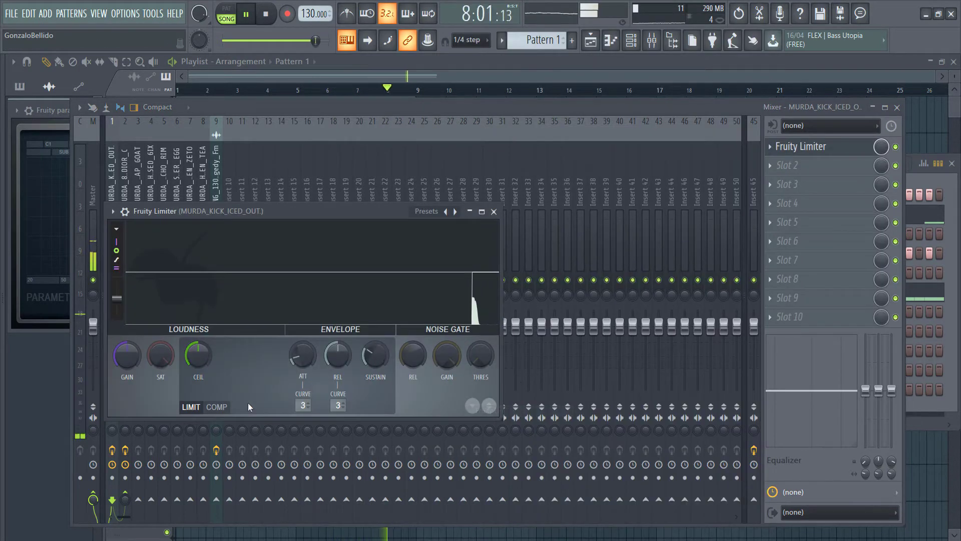
left_click(217, 406)
Compress the kick with a threshold of about -18 dB, a higher ratio, a slower attack and more gain.
left_click_drag(198, 356, 198, 402)
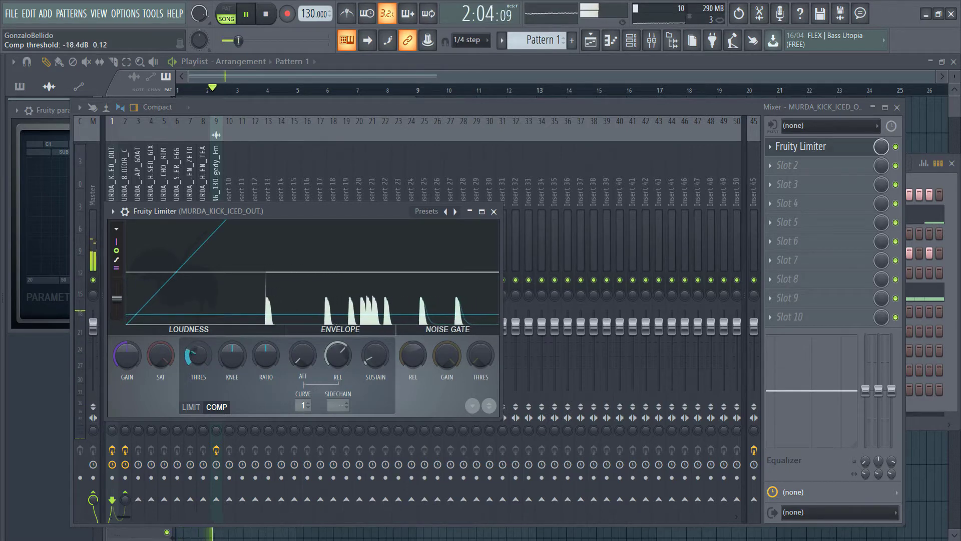
left_click_drag(266, 357, 266, 305)
left_click_drag(295, 361, 296, 350)
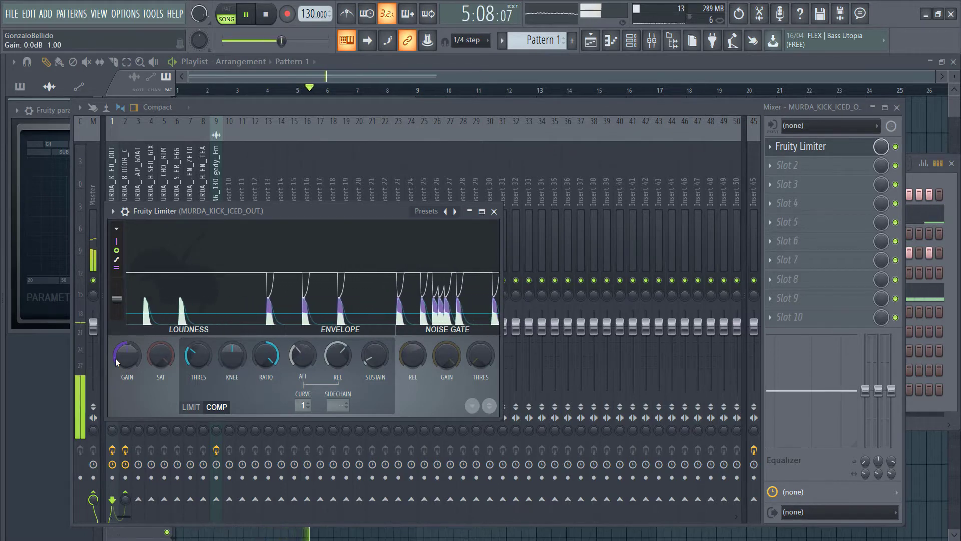
left_click_drag(127, 356, 127, 343)
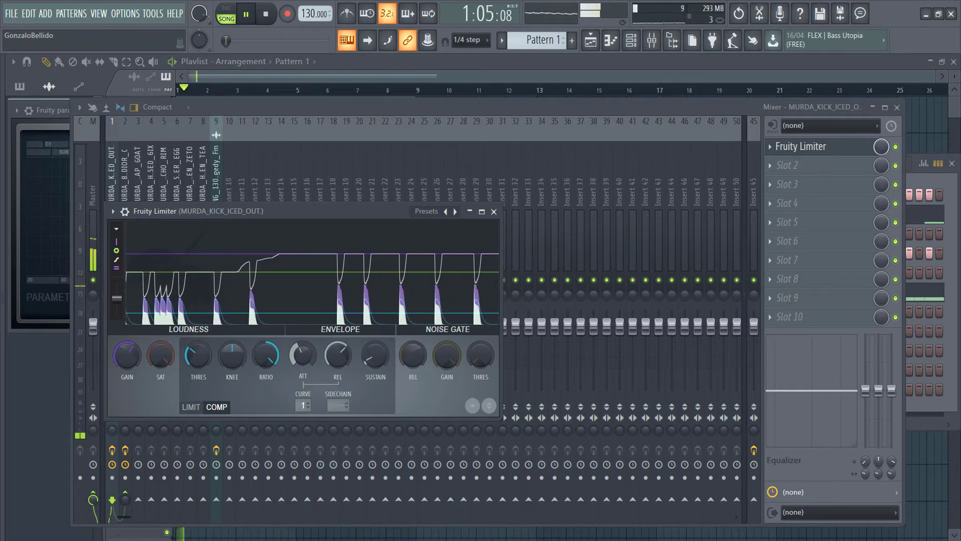
Compare the kick with and without compression by bypassing Fruity Limiter in its wrapper settings and re-enabling it.
left_click(125, 211)
key("space")
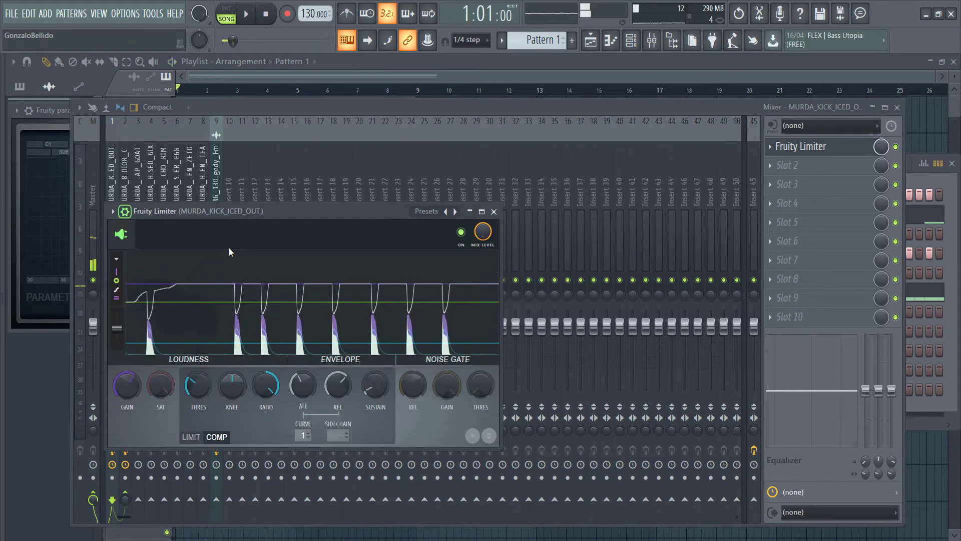
left_click(461, 233)
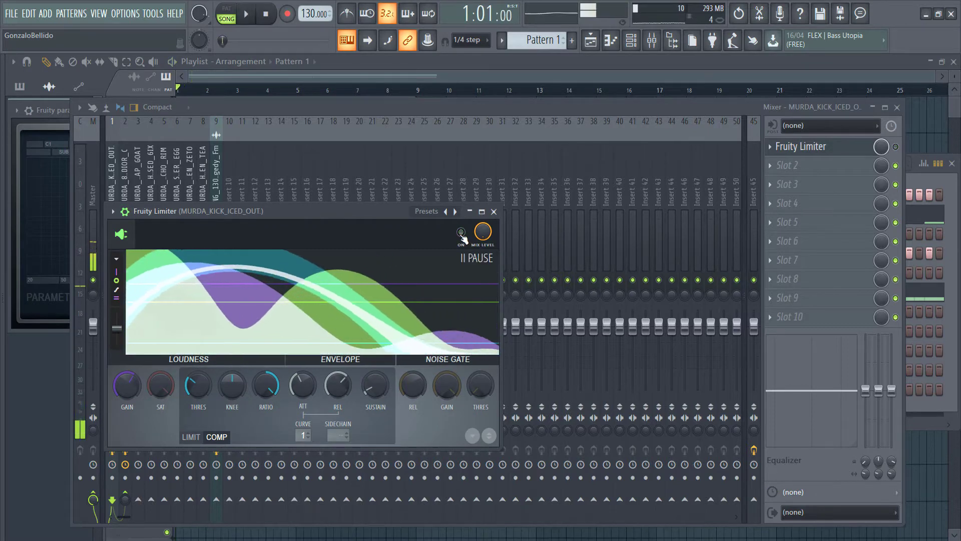
left_click(461, 232)
Raise the kick limiter's gain to about 5.7 dB during playback and close the plugin.
key("space")
left_click_drag(131, 378, 131, 370)
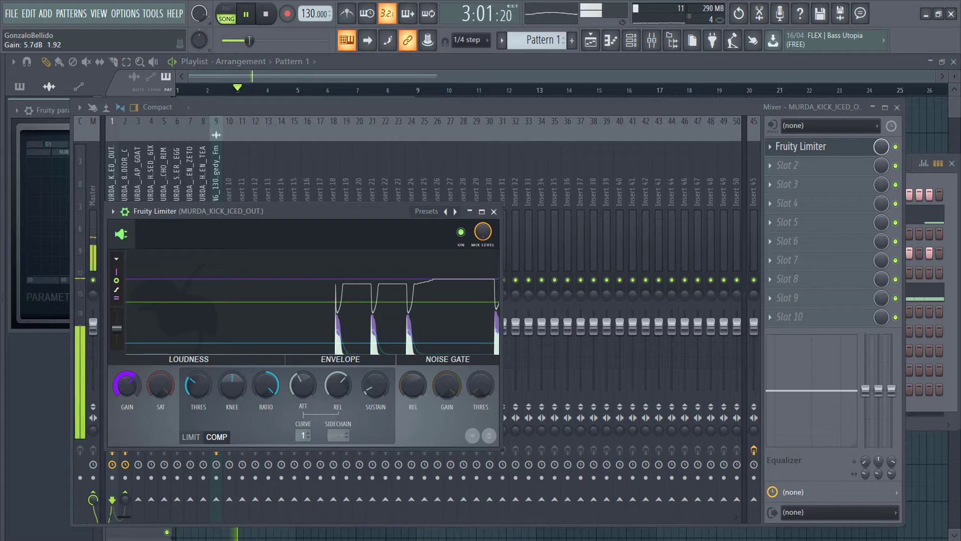
left_click(494, 212)
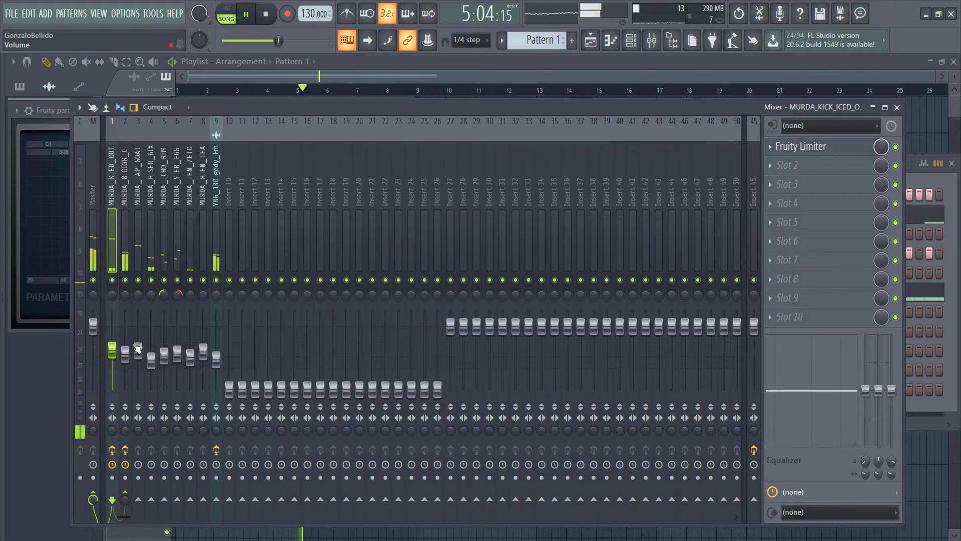
Load Fruity Parametric EQ 2 in slot 2 of the kick track and apply its Classic preset.
left_click(803, 167)
left_click(609, 64)
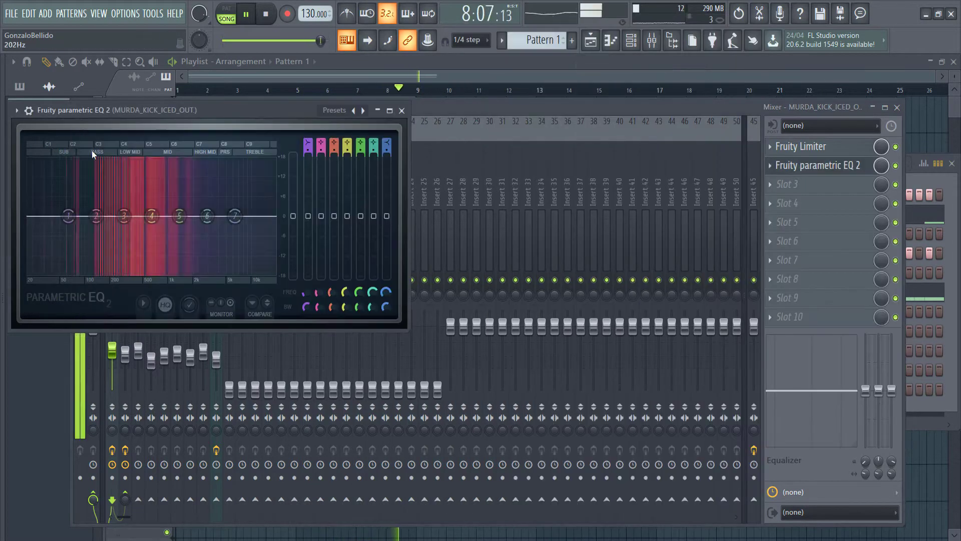
left_click(16, 111)
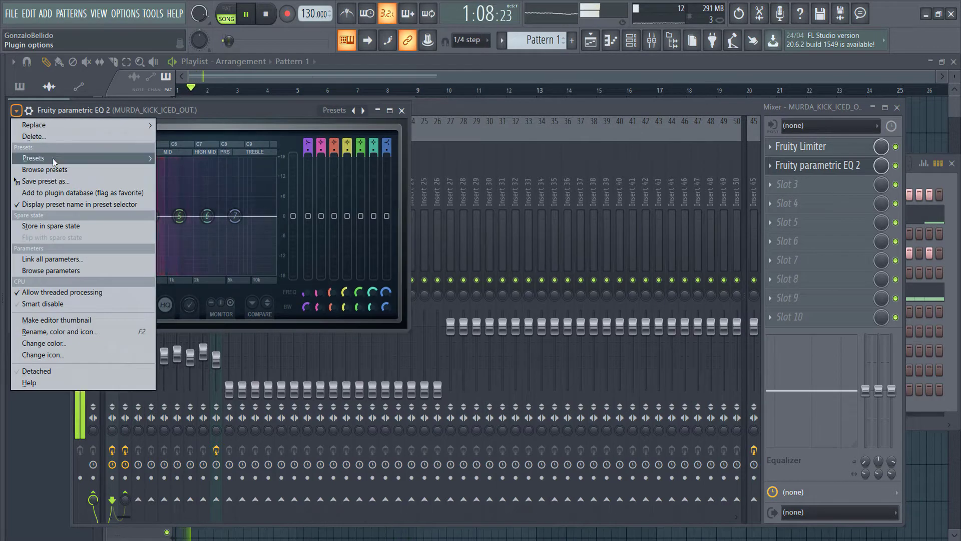
mouse_move(53, 158)
left_click(175, 158)
Set the kick EQ's high-pass to about 40 Hz, lower the low-pass cutoff and move band 4 to about 176 Hz at 0.5 dB.
left_click_drag(44, 215, 52, 215)
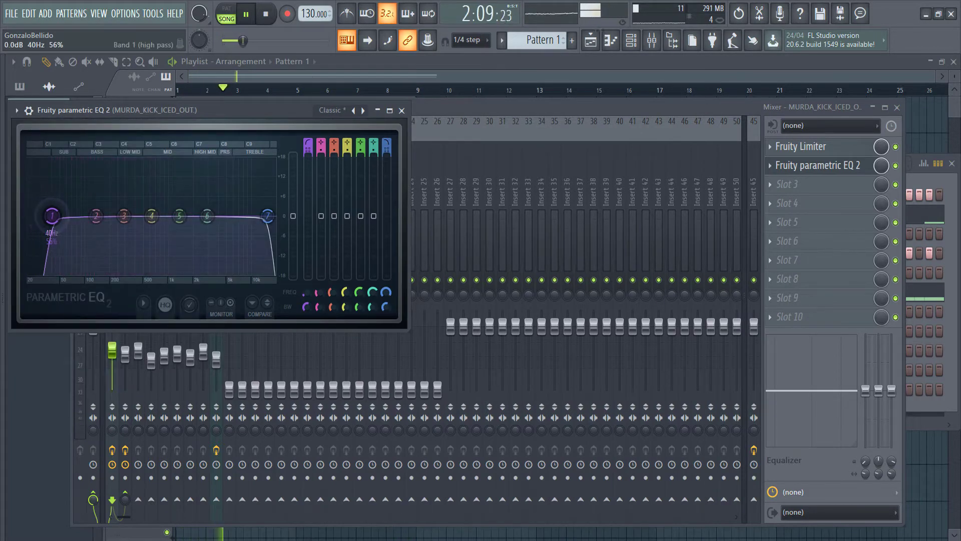
left_click_drag(267, 215, 235, 216)
left_click_drag(151, 216, 105, 215)
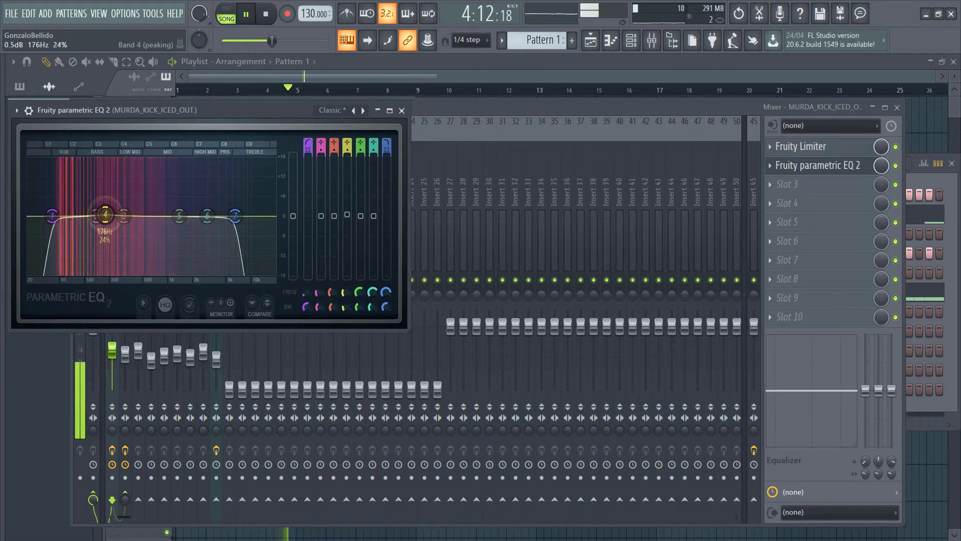
left_click(410, 113)
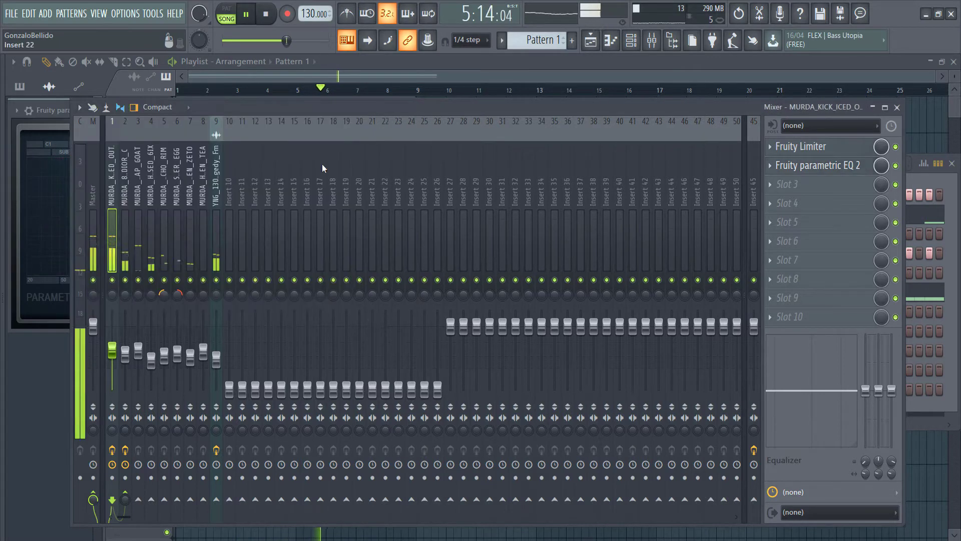
Load Fruity Parametric EQ 2 with the Classic preset in slot 1 of the 808 track, moving Fruity Limiter down to slot 2.
left_click(121, 251)
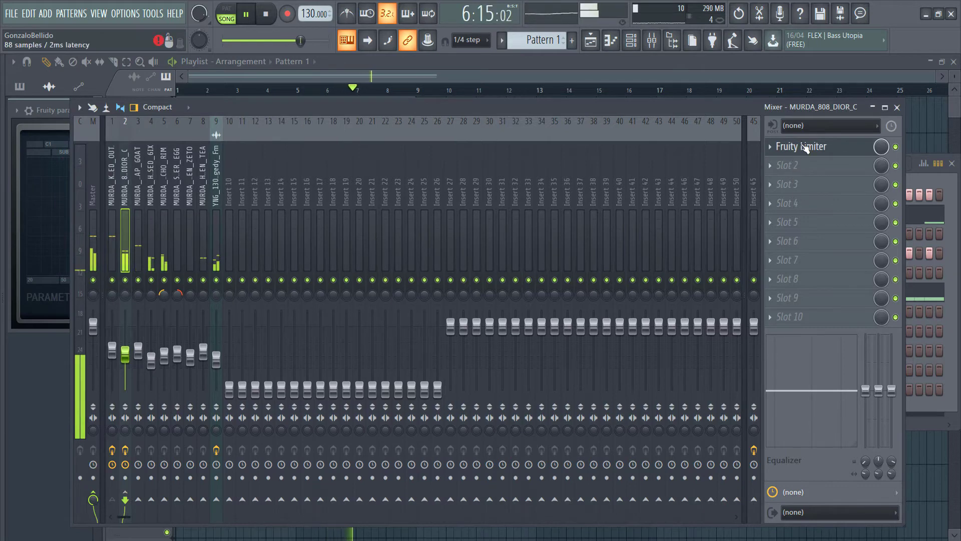
scroll(806, 147, "down", 1)
left_click(788, 148)
mouse_move(787, 163)
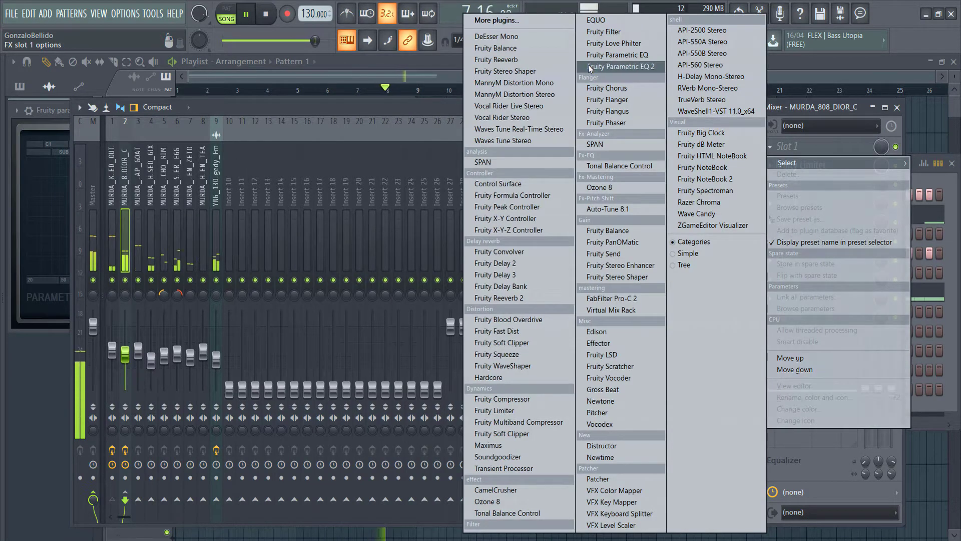
left_click(623, 66)
left_click(96, 194)
mouse_move(112, 241)
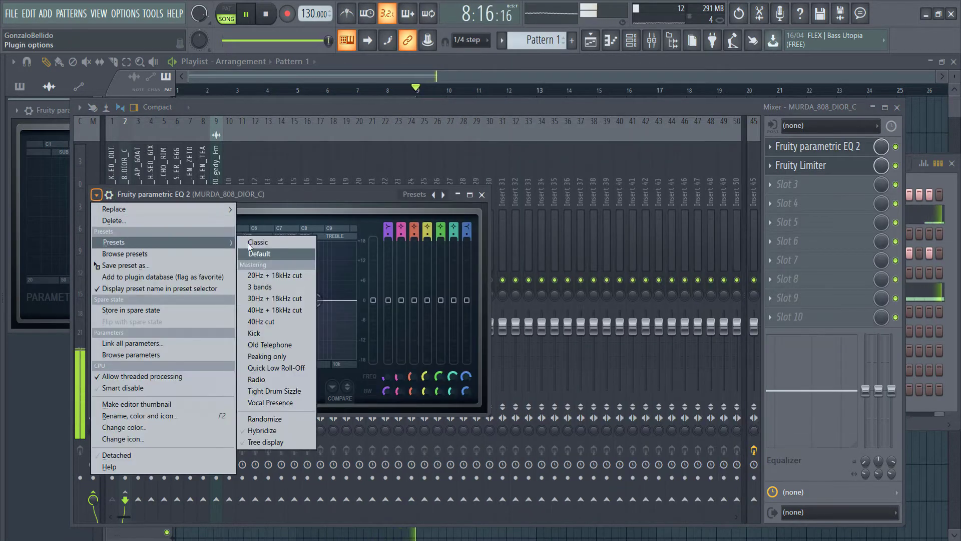
left_click(270, 243)
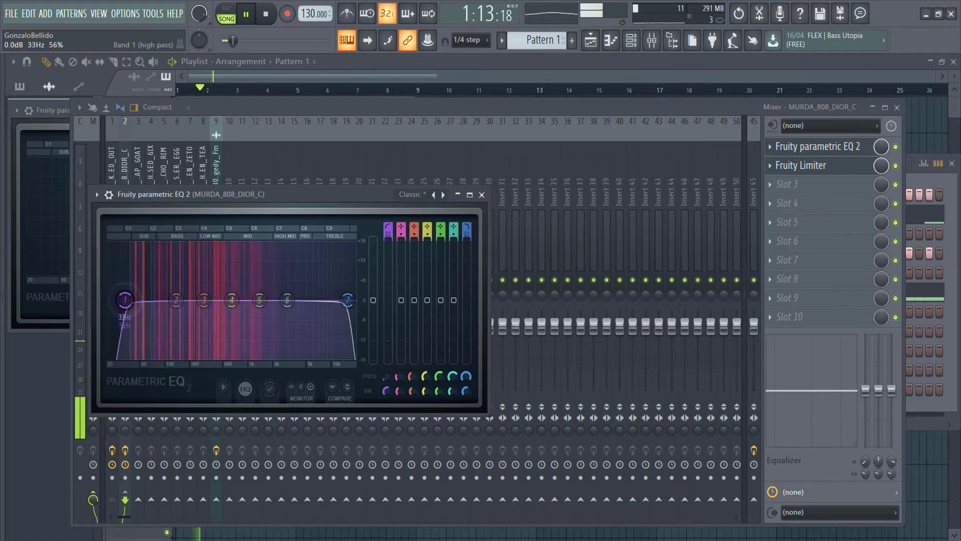
Set the 808 EQ's low-pass order to Gentle 8, lower its cutoff, and slightly boost band 4 in the sub range.
right_click(347, 301)
mouse_move(367, 344)
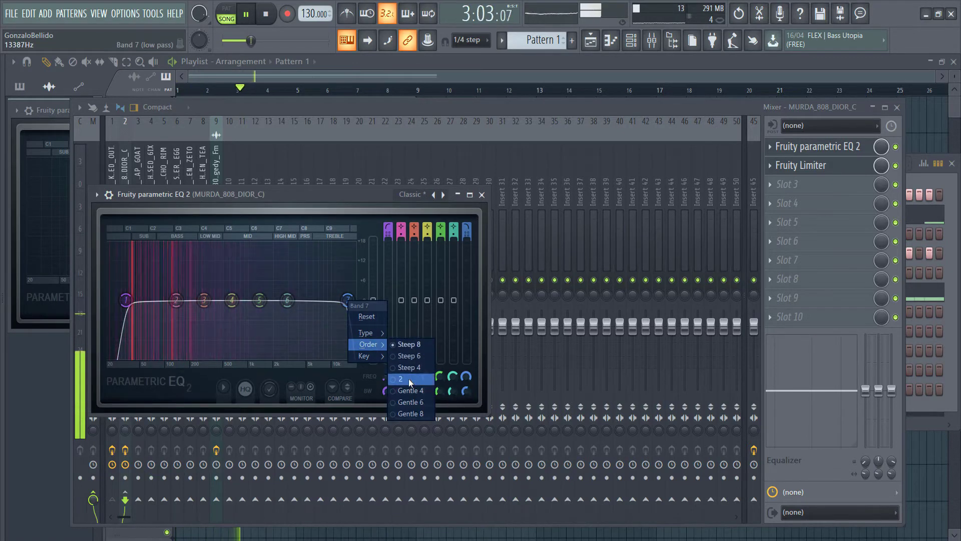
left_click(411, 413)
left_click_drag(347, 300, 135, 289)
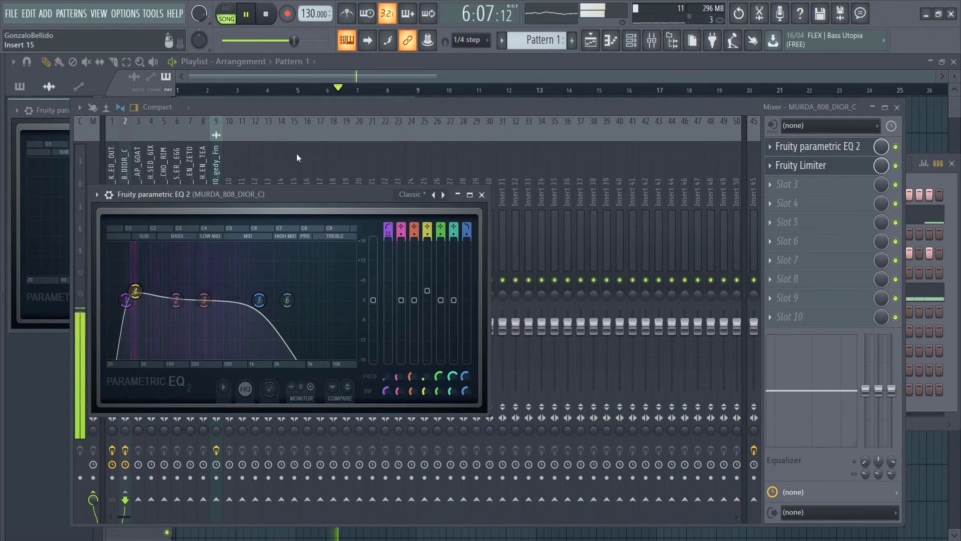
left_click(296, 104)
Load the Guitar plate factory preset in the Renaissance Reverberator on Insert 45.
left_click(113, 234)
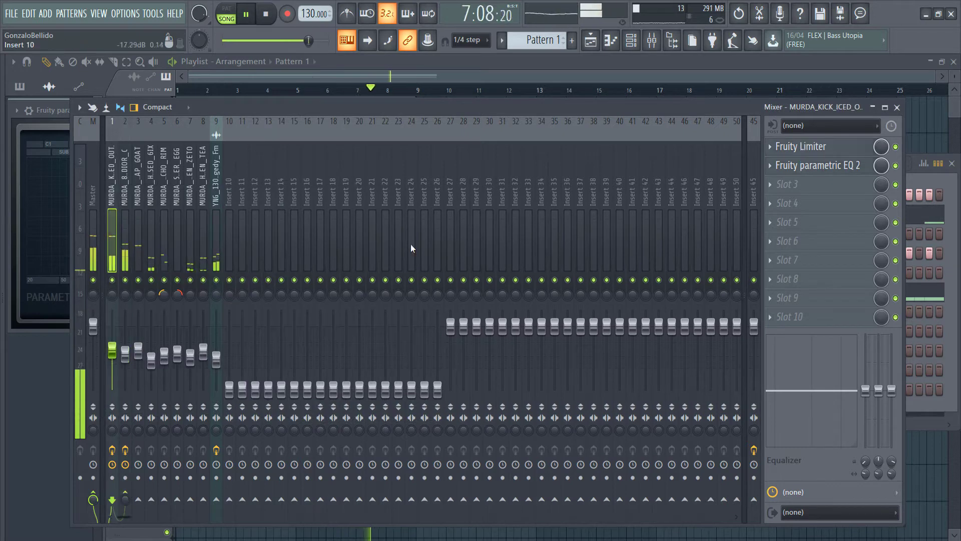
left_click(218, 247)
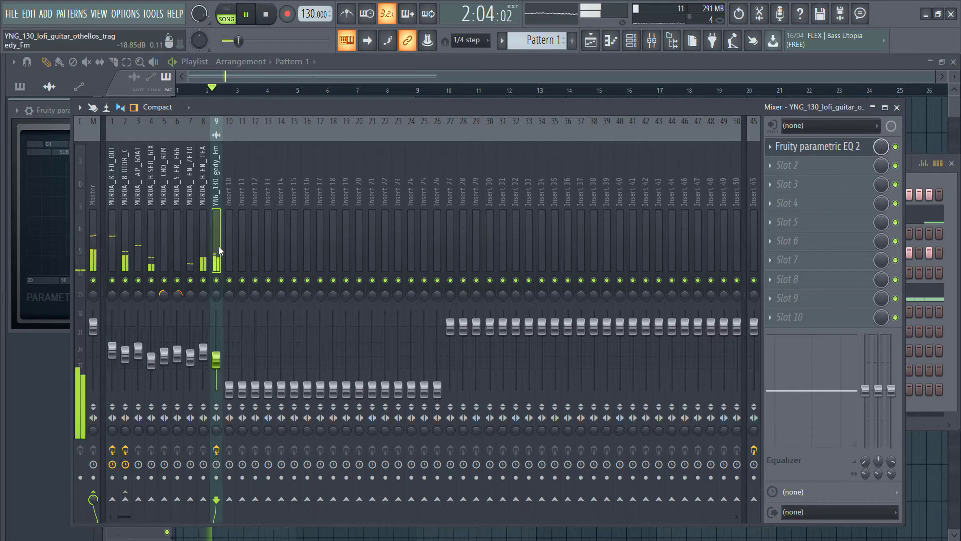
left_click(755, 187)
left_click(821, 146)
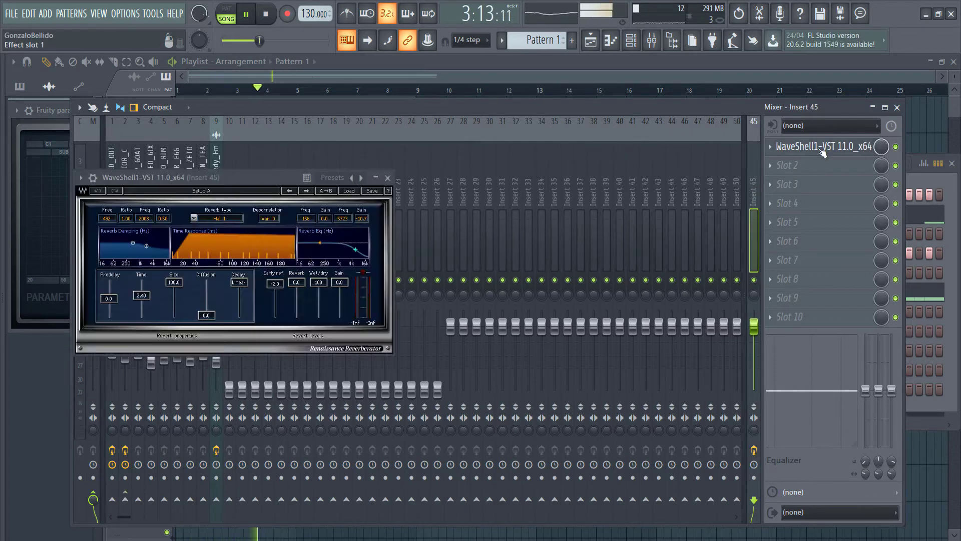
left_click(350, 190)
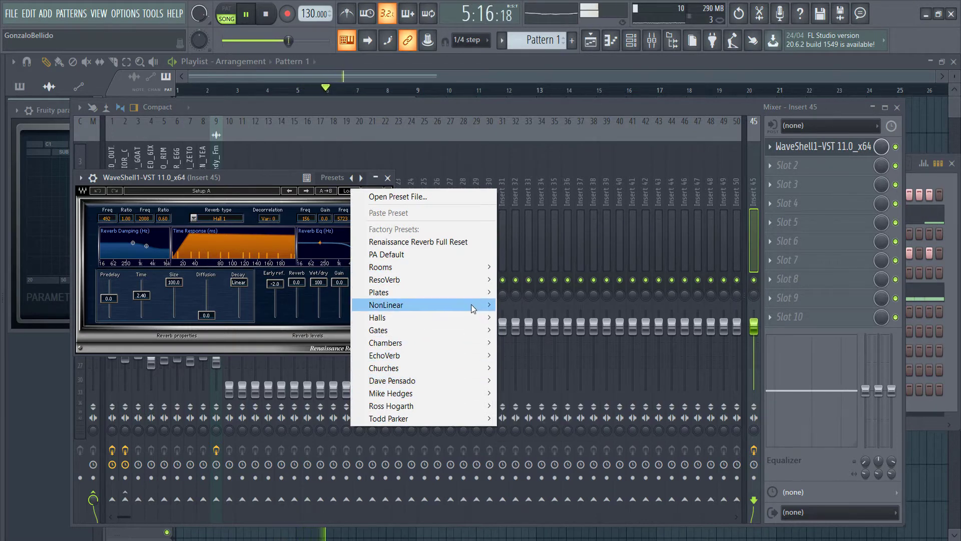
mouse_move(468, 296)
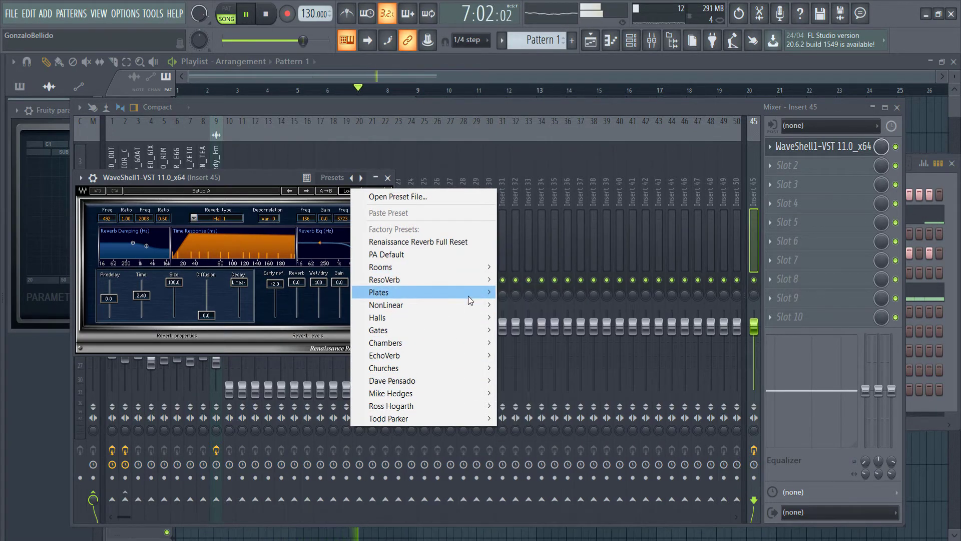
left_click(504, 291)
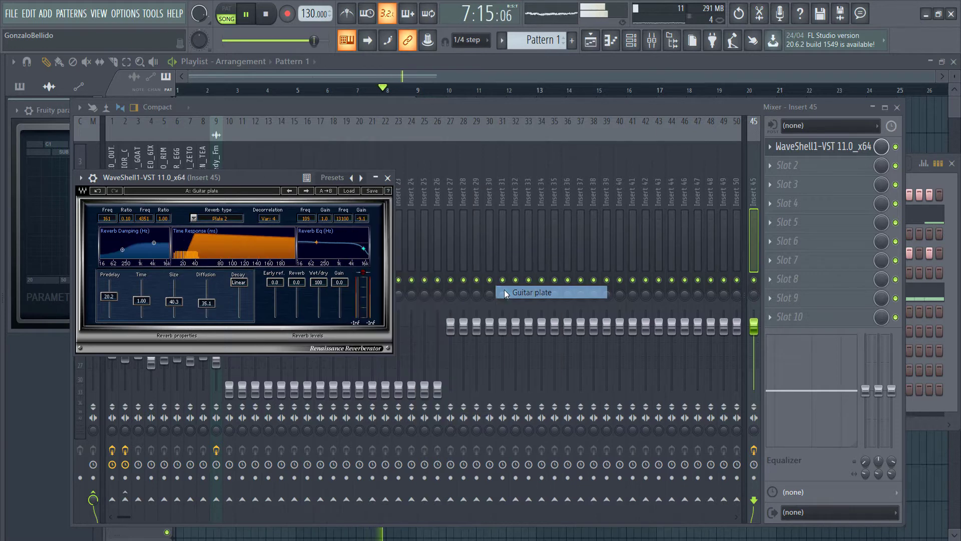
Send the lofi guitar track to the Insert 45 reverb track at about 60%.
left_click(369, 113)
left_click(219, 202)
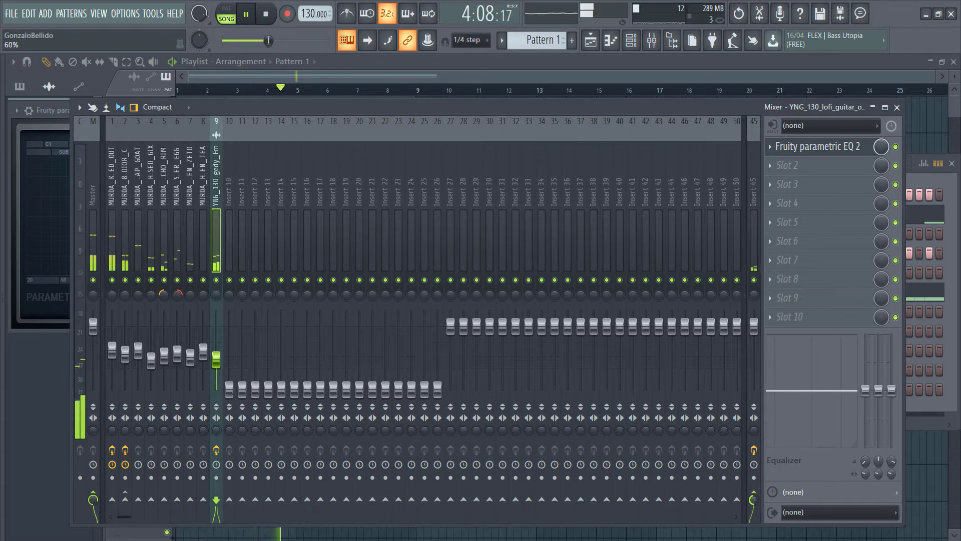
left_click_drag(272, 41, 276, 40)
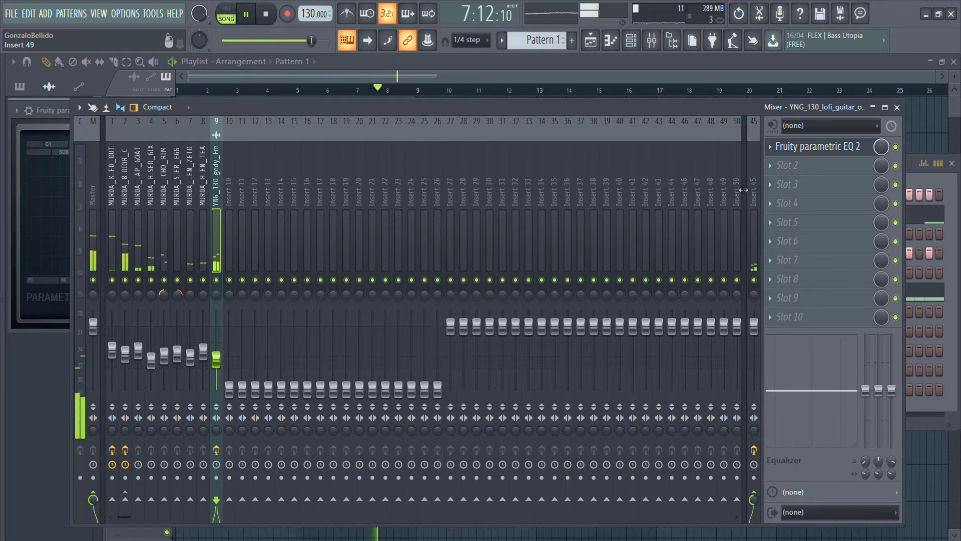
Rename mixer track Insert 45 as Reverb Plate.
left_click(753, 201)
right_click(753, 201)
left_click(776, 134)
type("Reverb")
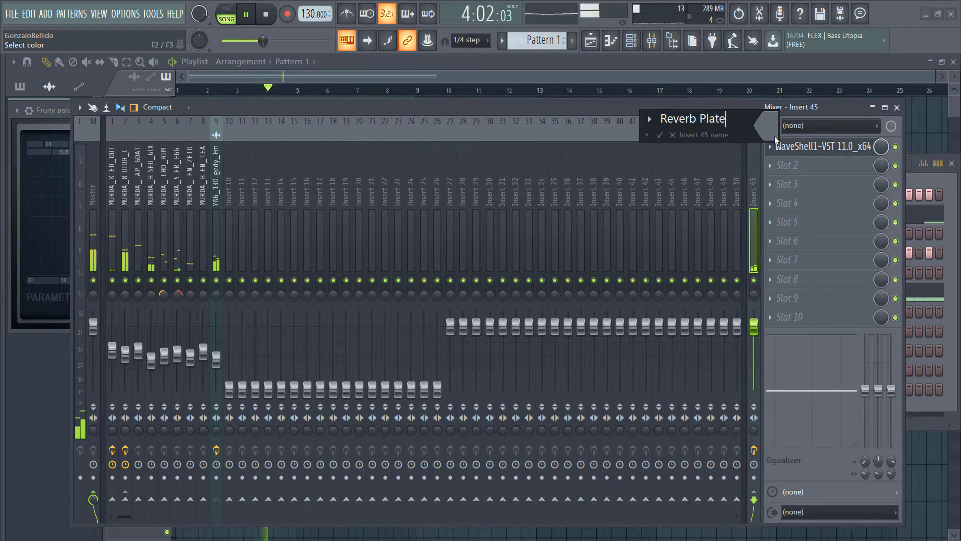
type("Plate")
key("Return")
Dock mixer track Insert 35 on the right, beside the Reverb Plate track.
left_click(556, 209)
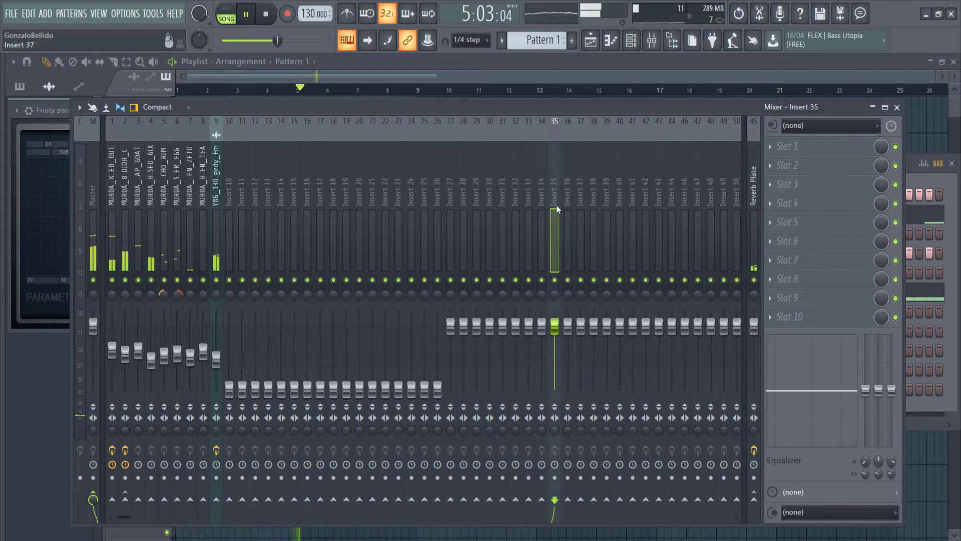
right_click(557, 209)
mouse_move(647, 363)
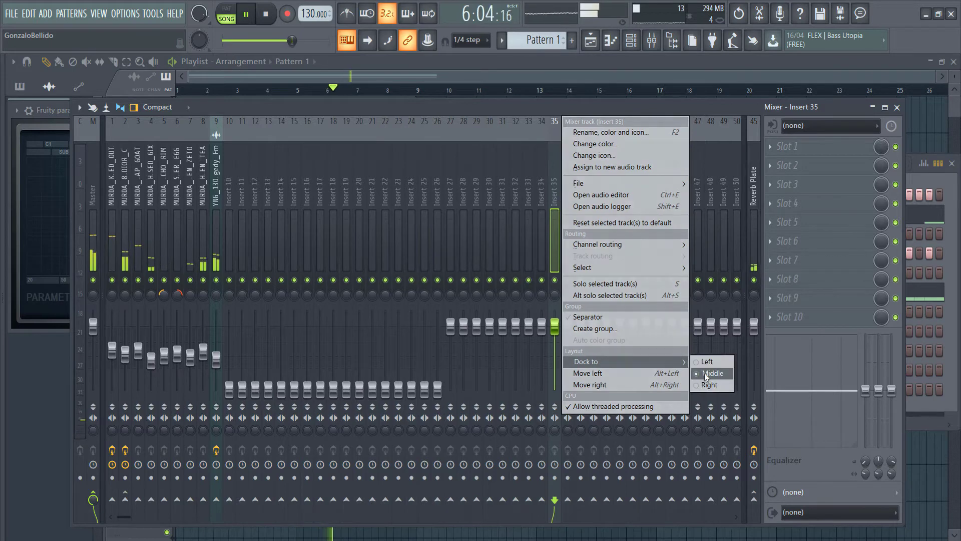
left_click(709, 385)
Rename mixer track Insert 35 as Delay.
right_click(744, 203)
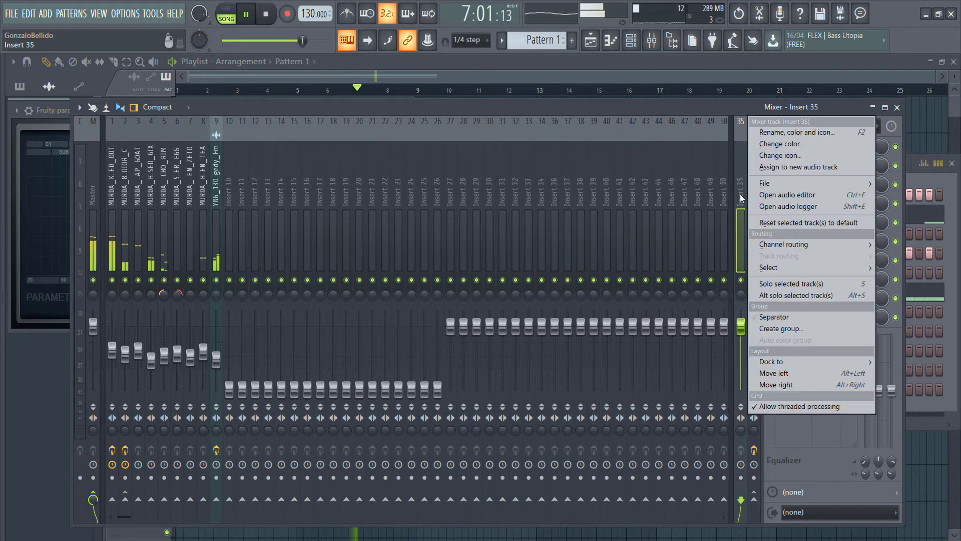
left_click(772, 132)
type("Dae")
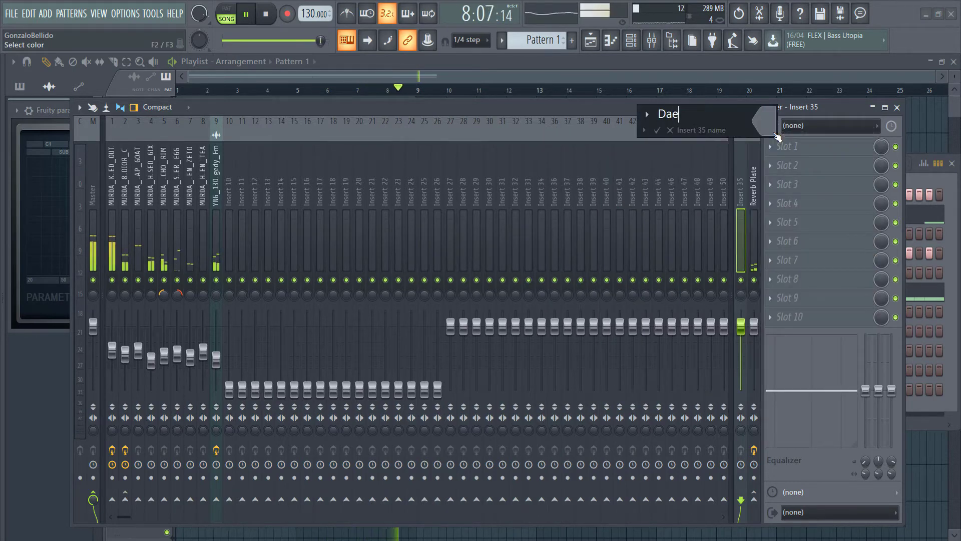
key("BackSpace")
type("elay")
key("Return")
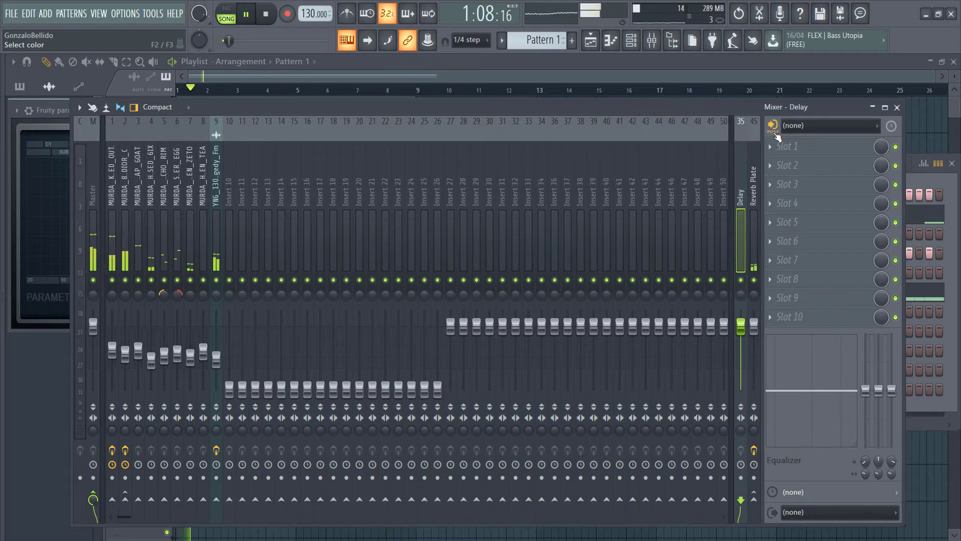
Load Fruity Delay 2 in slot 1 of the Delay track with ping-pong feedback and the input panned fully left.
left_click(792, 150)
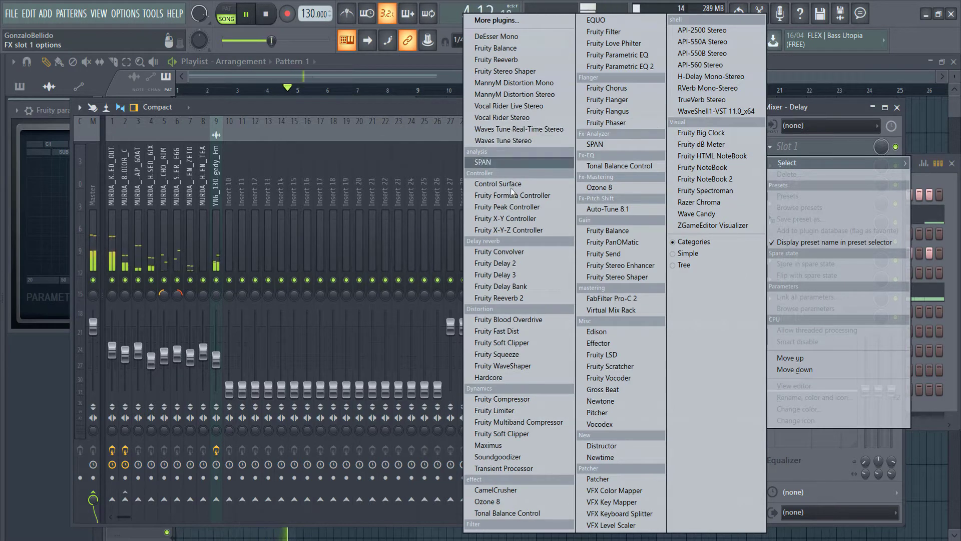
left_click(503, 263)
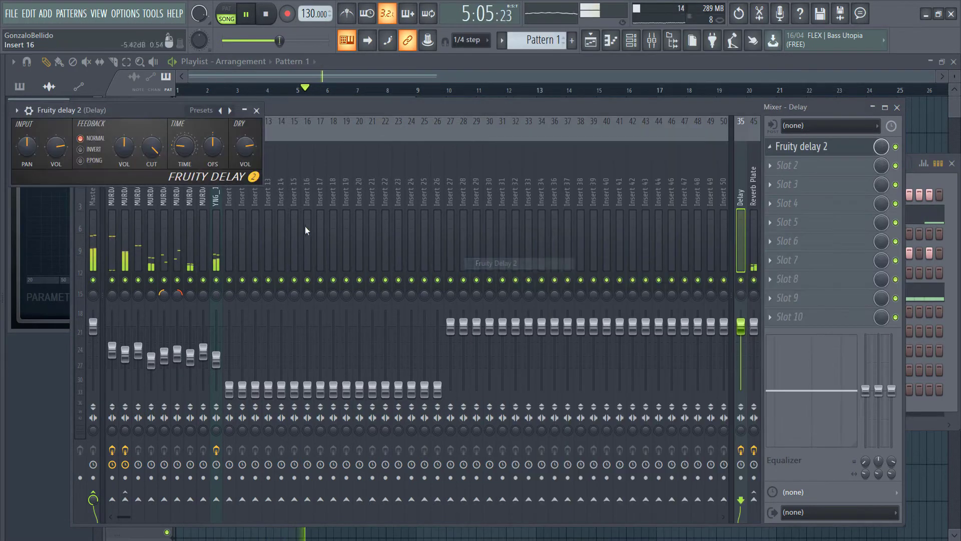
left_click(82, 161)
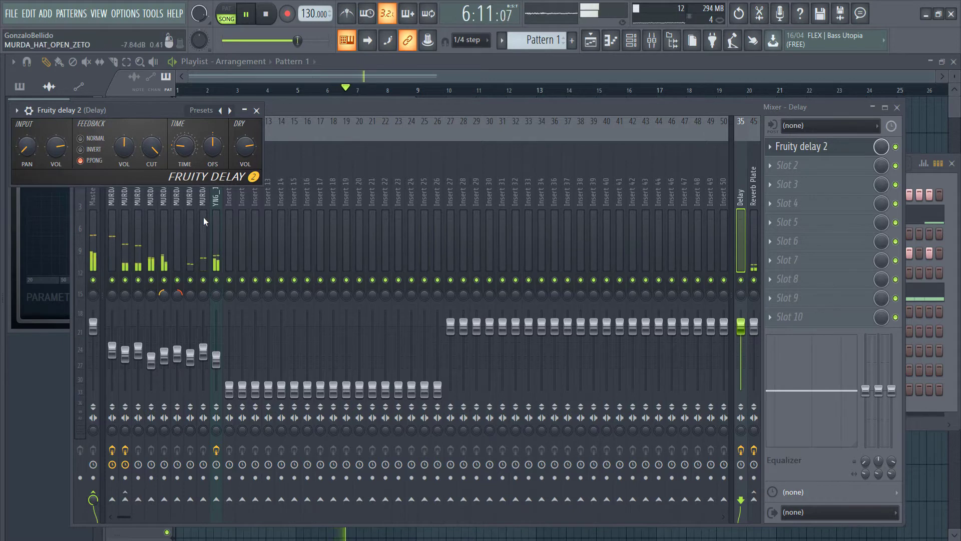
Send the lofi guitar track to the Delay track and turn Fruity Delay 2's dry volume fully down.
left_click(216, 220)
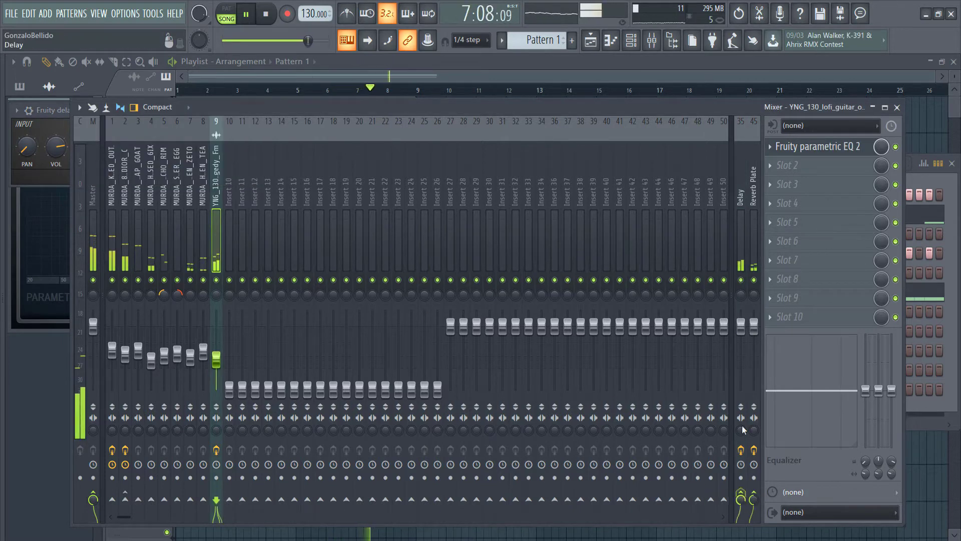
left_click(745, 180)
left_click(811, 146)
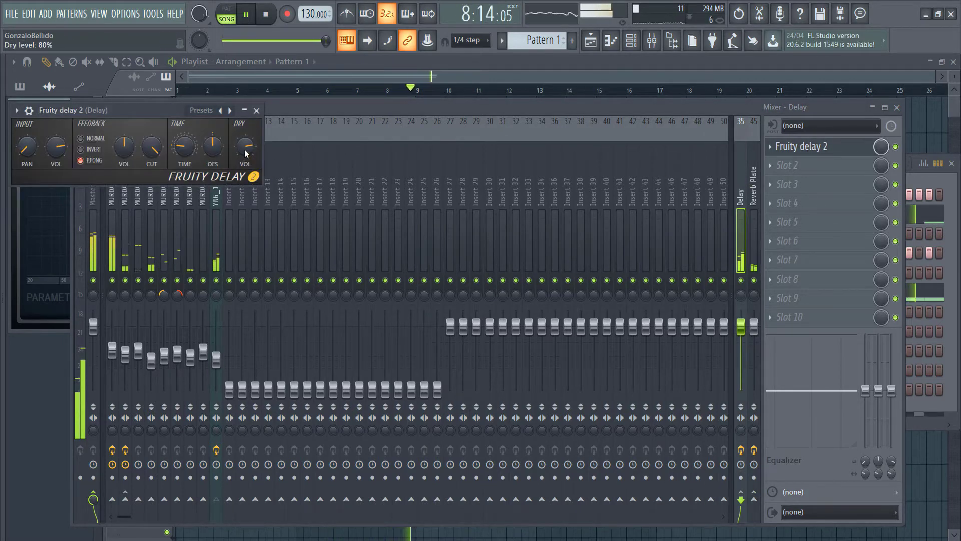
Try delay times of 3 steps and 2 steps in Fruity Delay 2.
right_click(183, 153)
mouse_move(225, 170)
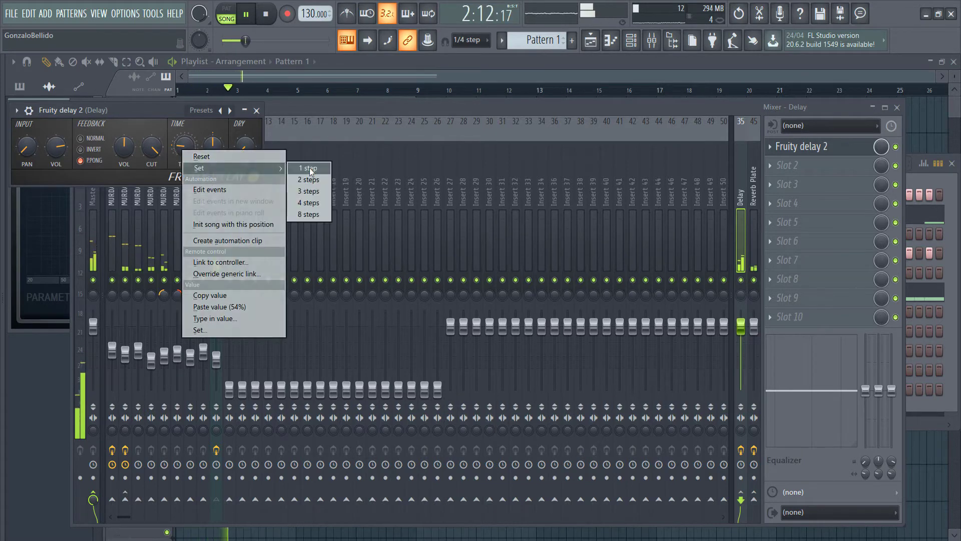
left_click(321, 192)
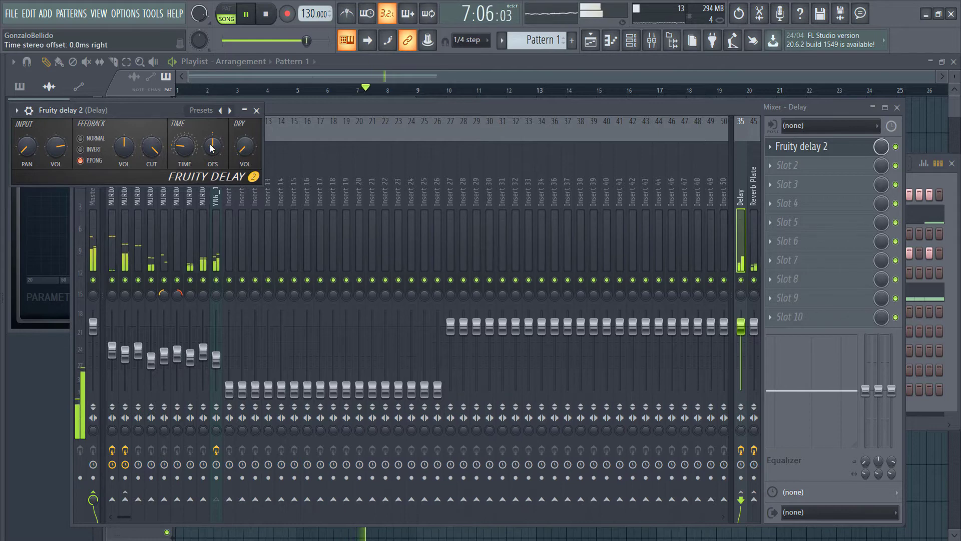
right_click(190, 146)
mouse_move(225, 161)
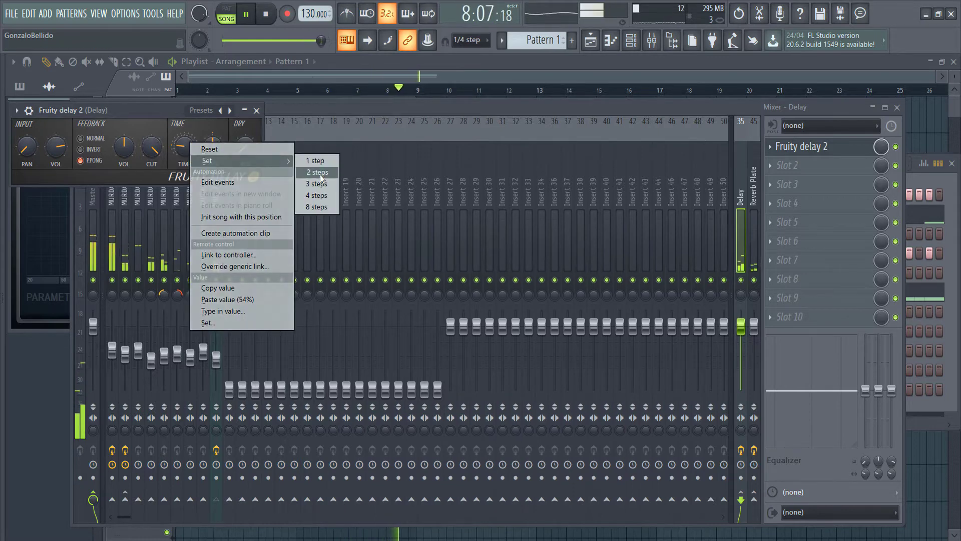
left_click(320, 173)
Set Fruity Delay 2's delay time to 4 steps.
right_click(180, 150)
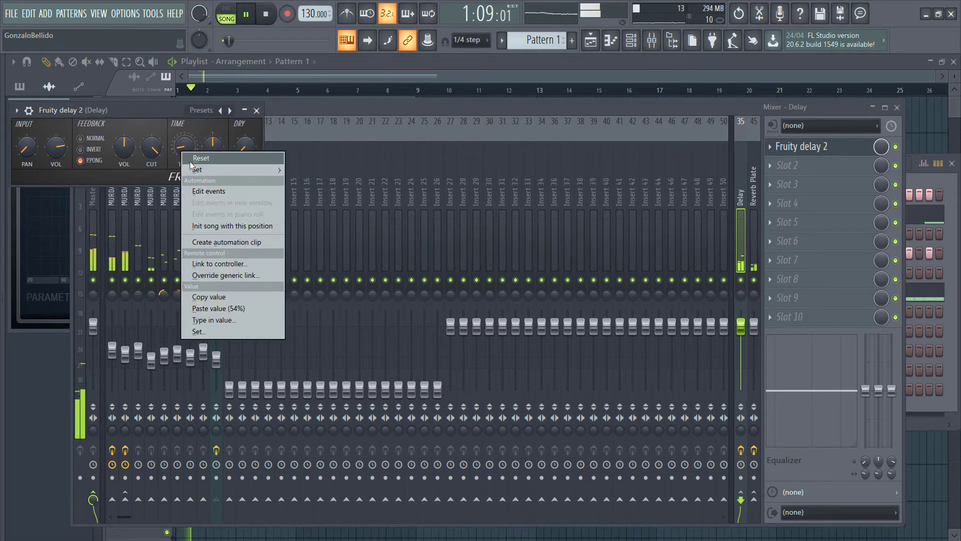
mouse_move(198, 170)
left_click(320, 201)
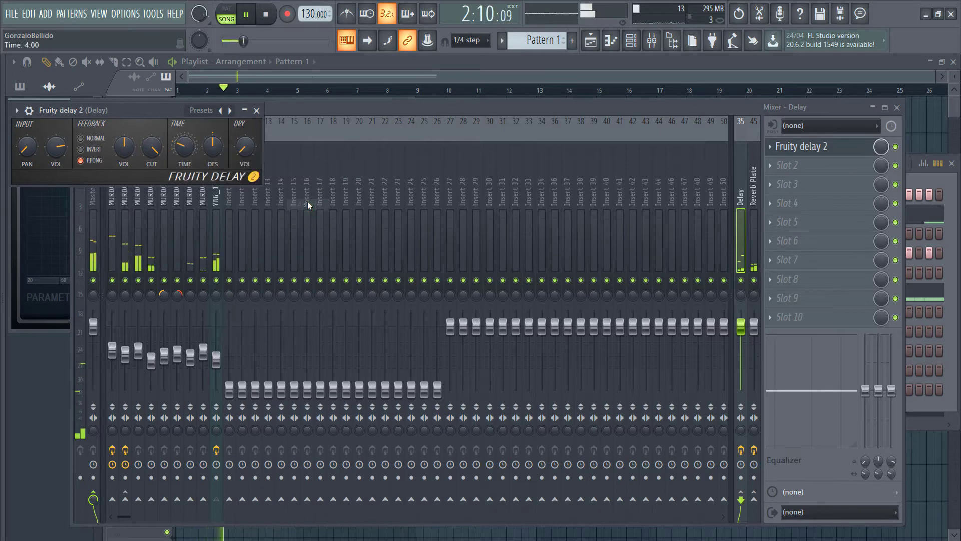
Review the guitar track's effects and the time options of the Delay track's Fruity Delay 2.
left_click(312, 113)
left_click(218, 184)
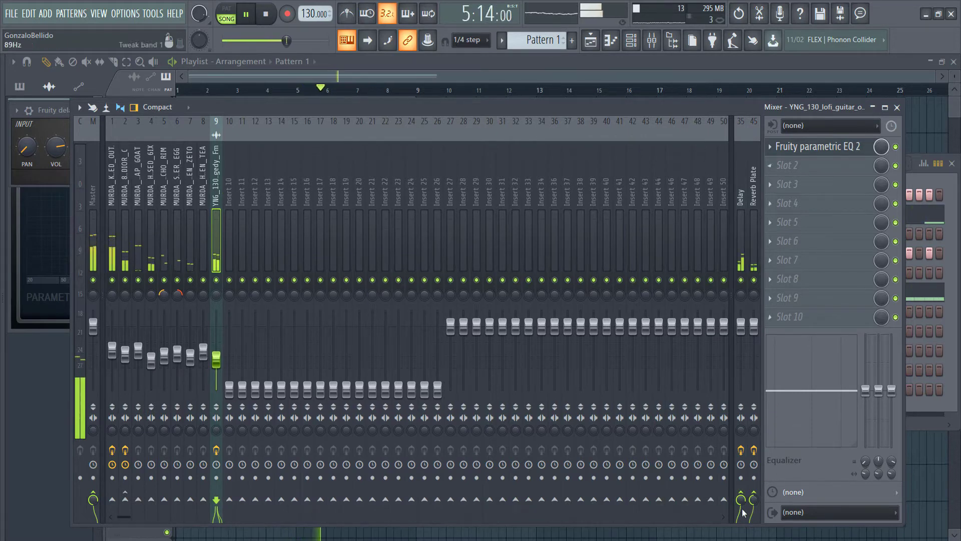
left_click(801, 150)
left_click(740, 183)
left_click(825, 150)
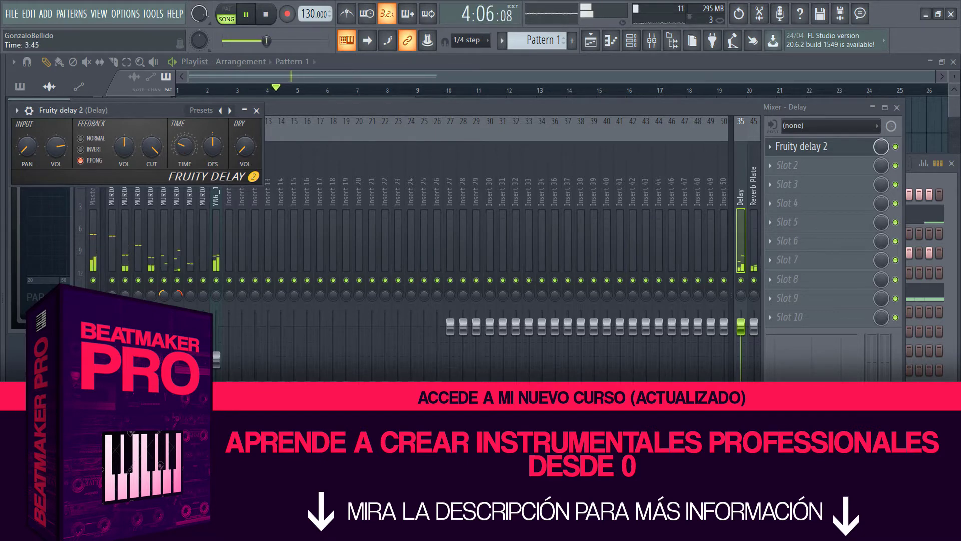
right_click(183, 145)
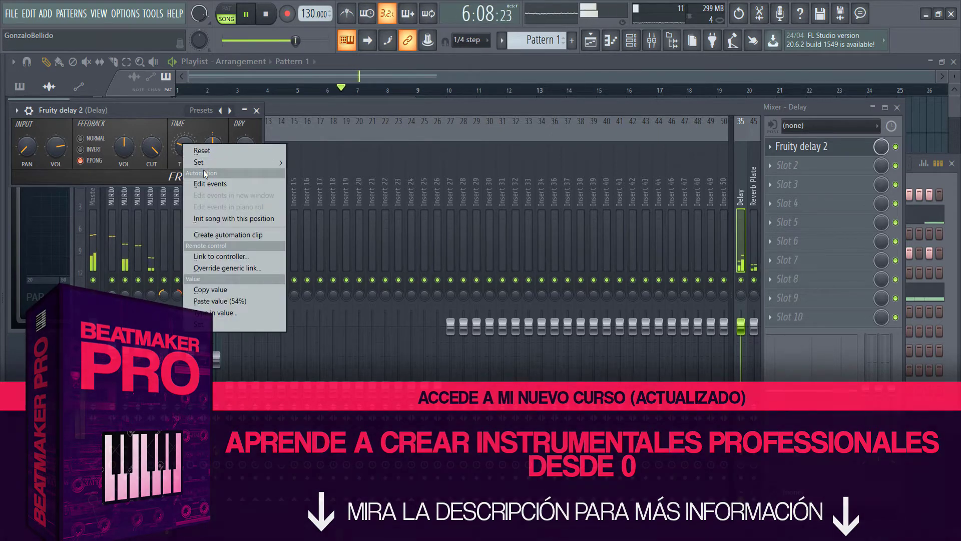
left_click(416, 137)
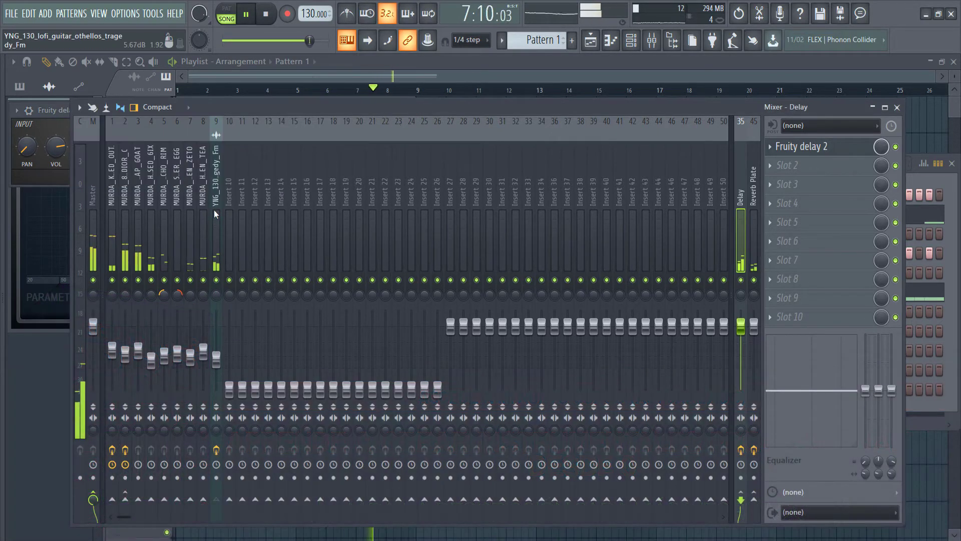
Keep Fruity Delay 2's time at 4:00 and shift its stereo time offset slightly to the right.
left_click(816, 150)
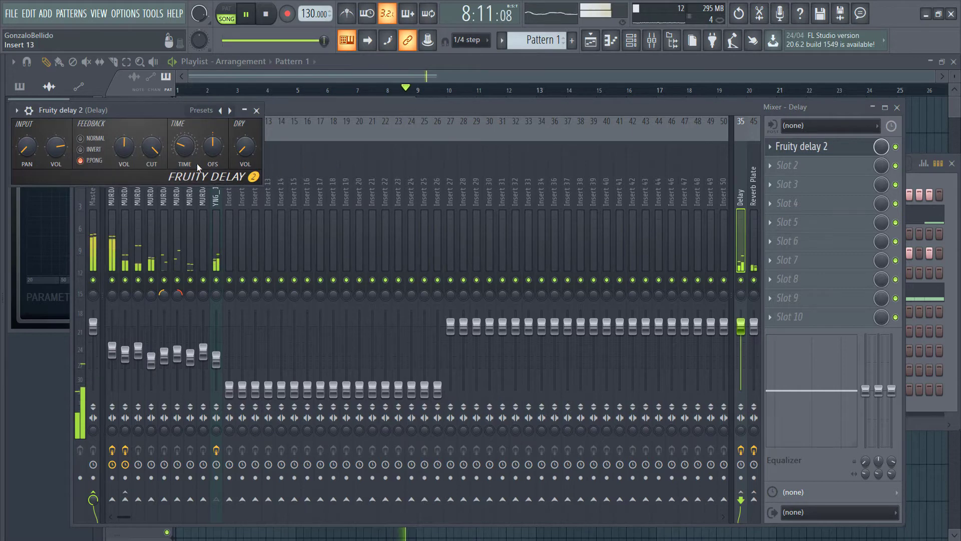
scroll(181, 151, "up", 1)
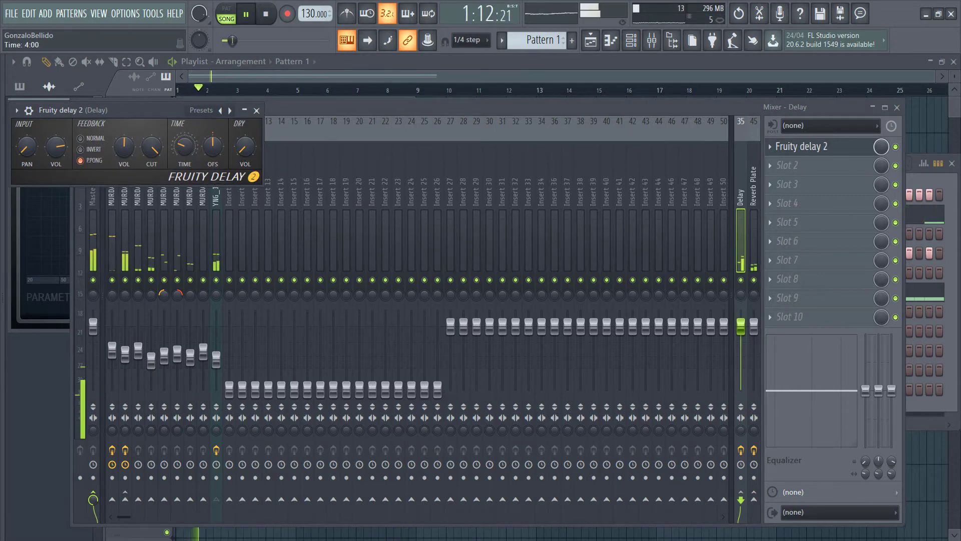
left_click_drag(208, 149, 209, 136)
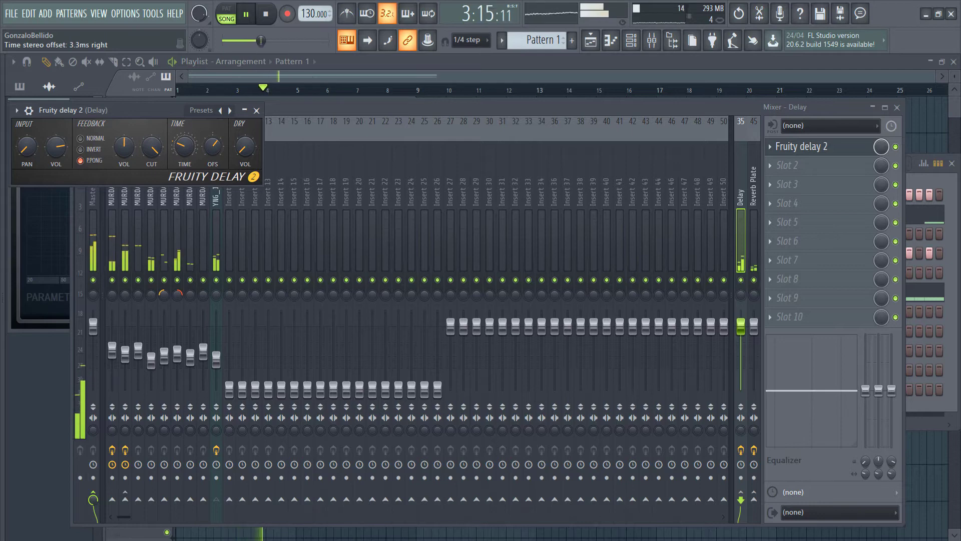
left_click_drag(213, 151, 212, 157)
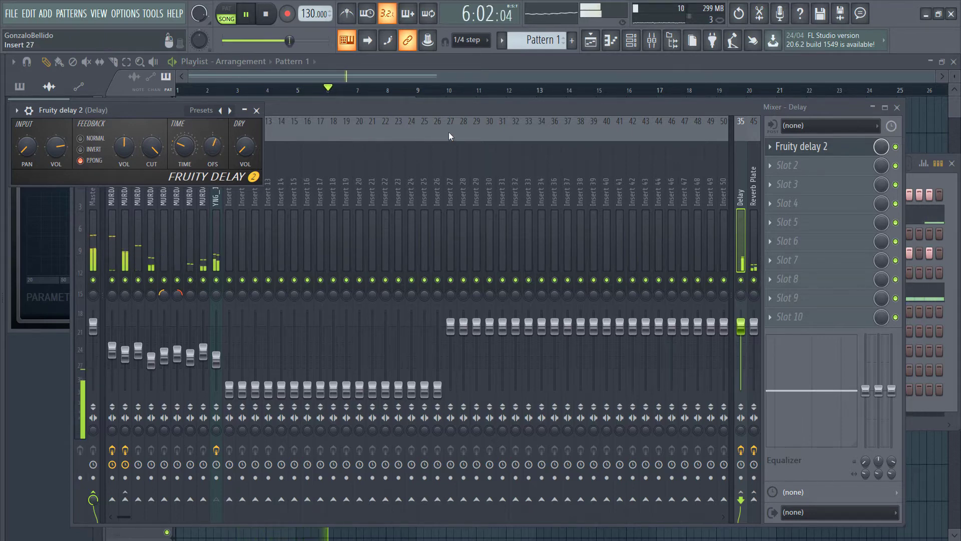
left_click(416, 107)
left_click(215, 230)
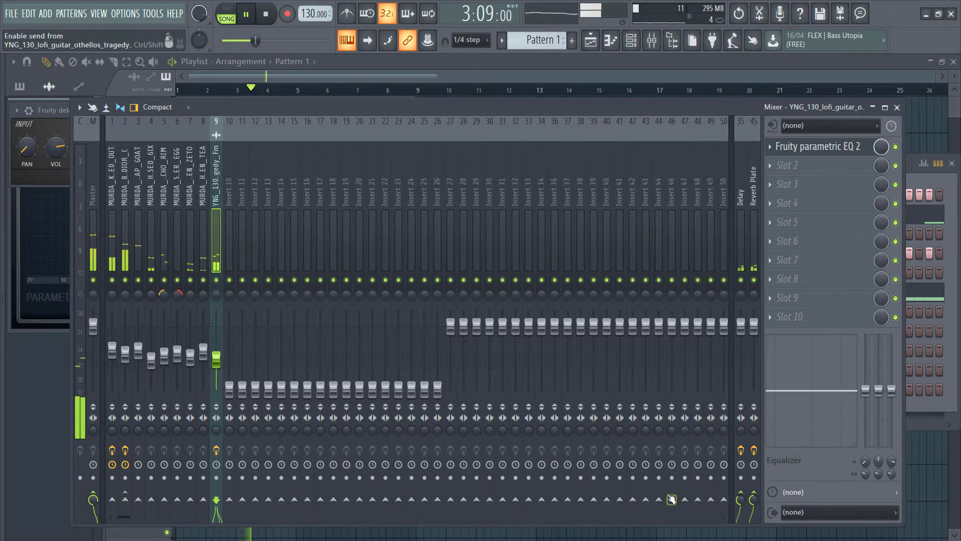
key("space")
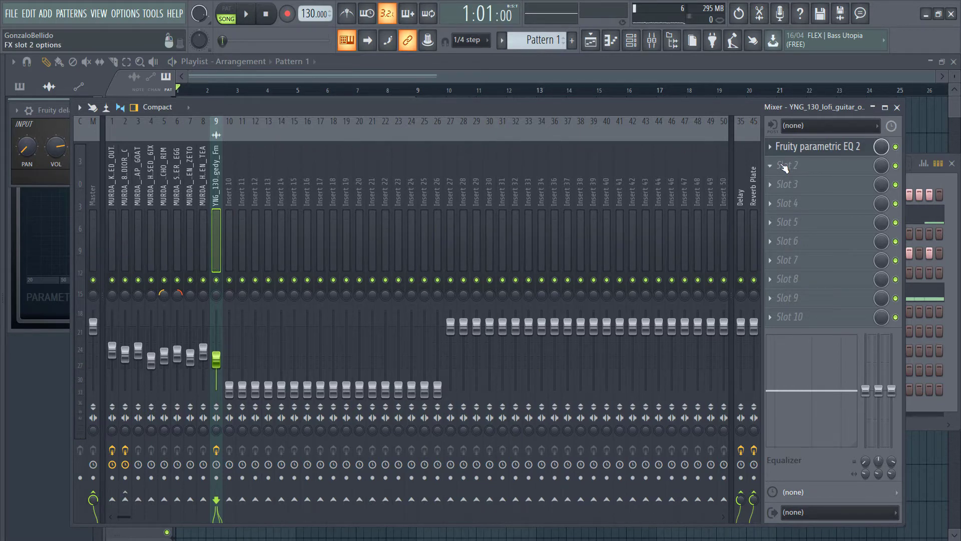
left_click(785, 167)
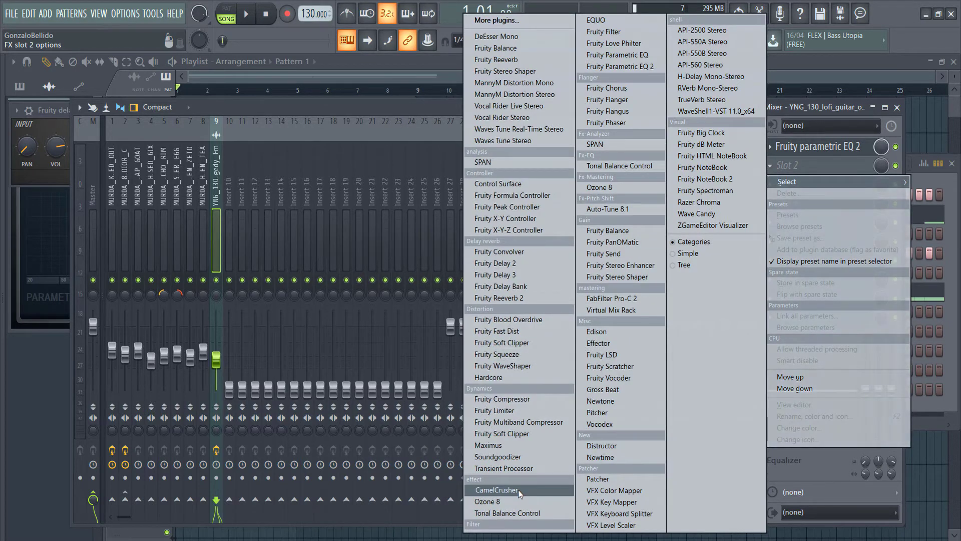
left_click(391, 205)
key("space")
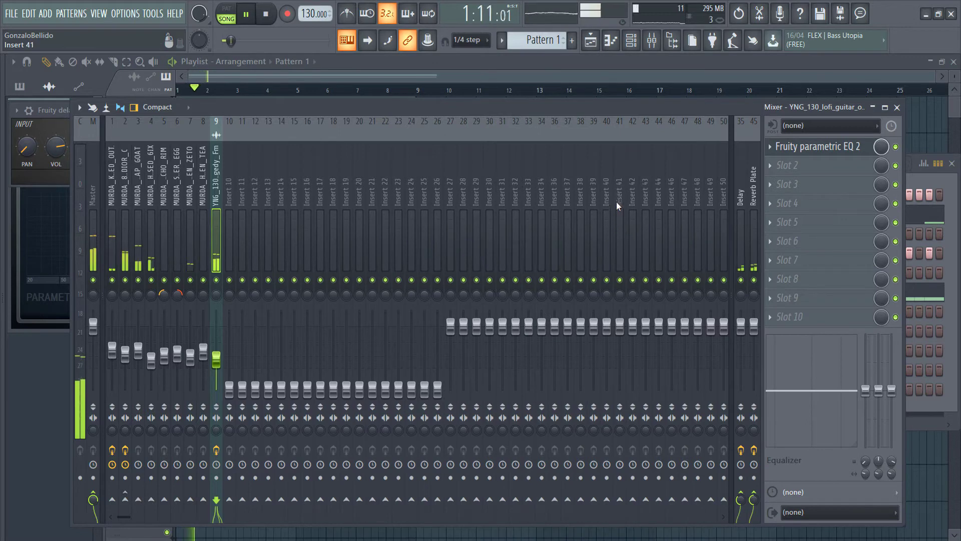
Gently boost the upper mids and highs with bands 5 and 6 in the guitar track's Fruity Parametric EQ 2.
left_click(836, 146)
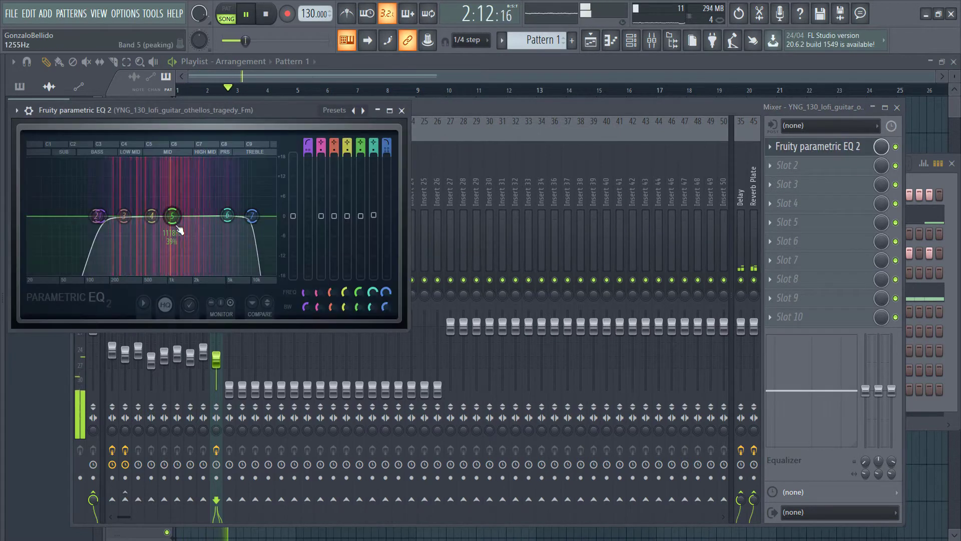
left_click_drag(185, 207, 230, 206)
left_click(512, 104)
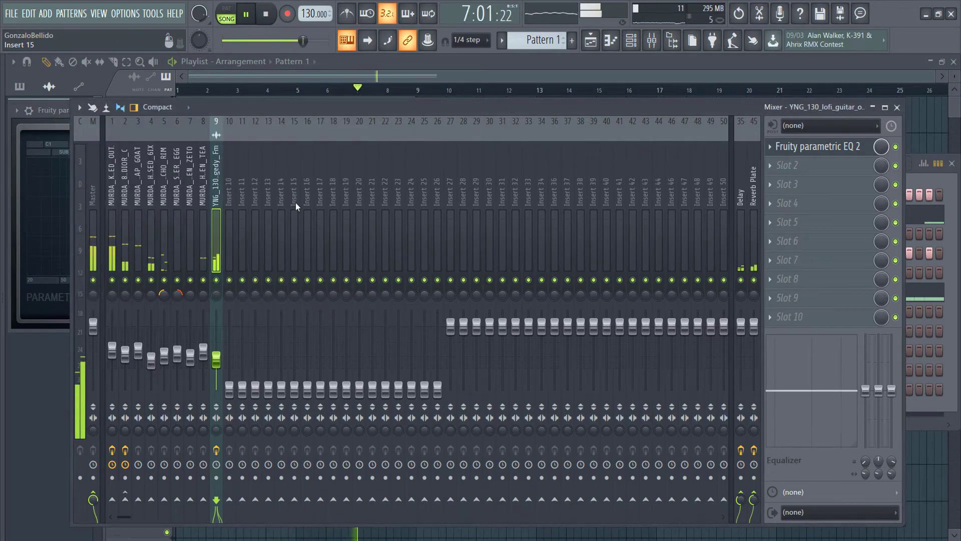
Sidechain the kick track to the guitar track and select the guitar track again.
left_click(113, 218)
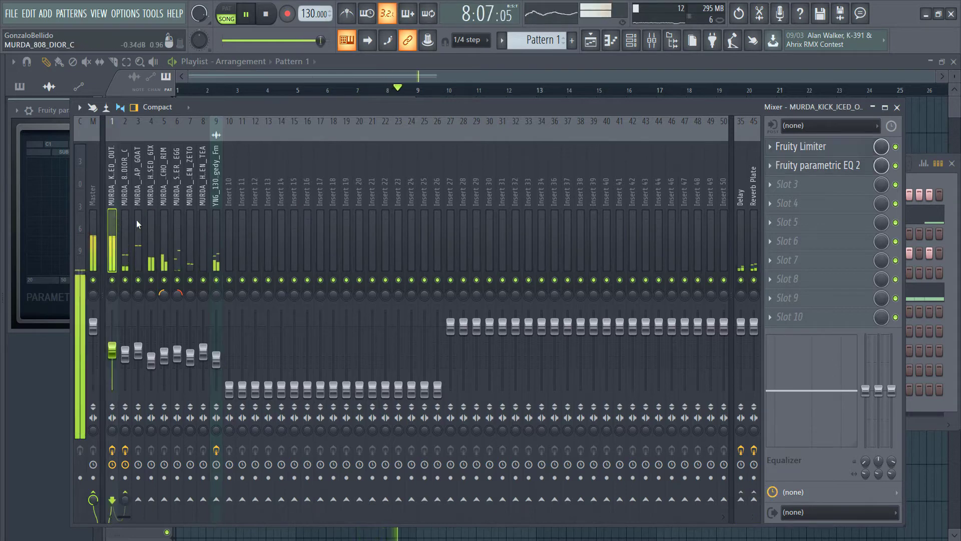
right_click(217, 500)
left_click(229, 514)
left_click(220, 236)
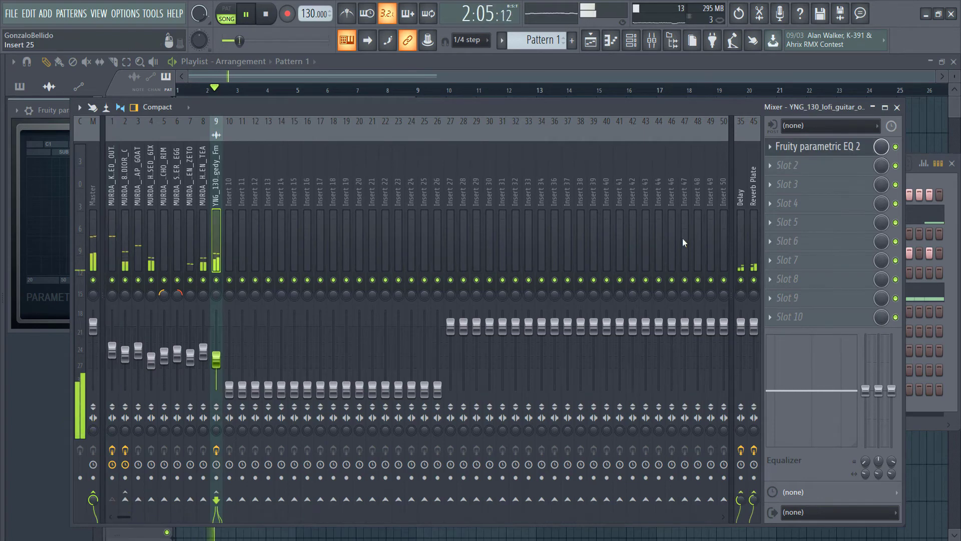
Load Fruity Limiter in the guitar track's slot 2 in compressor mode, with a lowered threshold and a raised ratio.
left_click(791, 166)
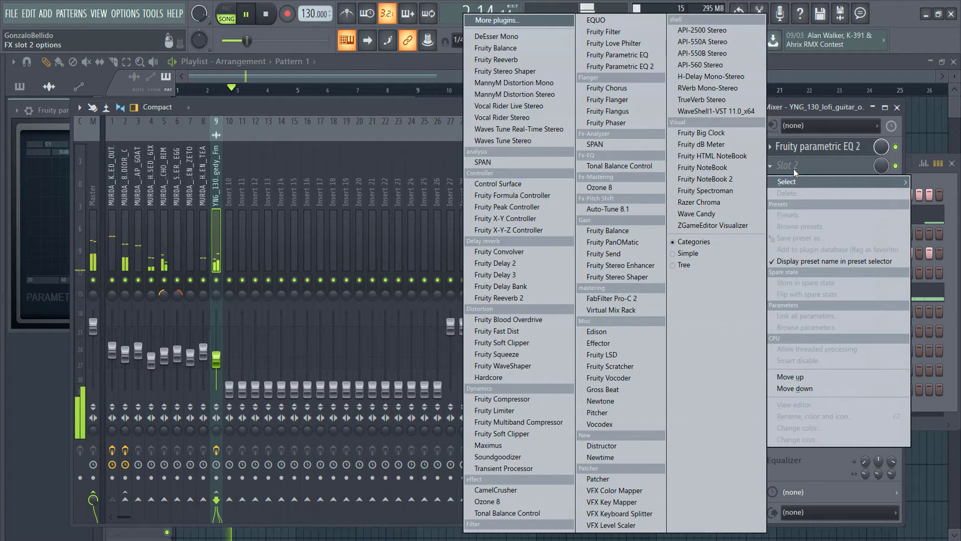
left_click(534, 410)
left_click(136, 322)
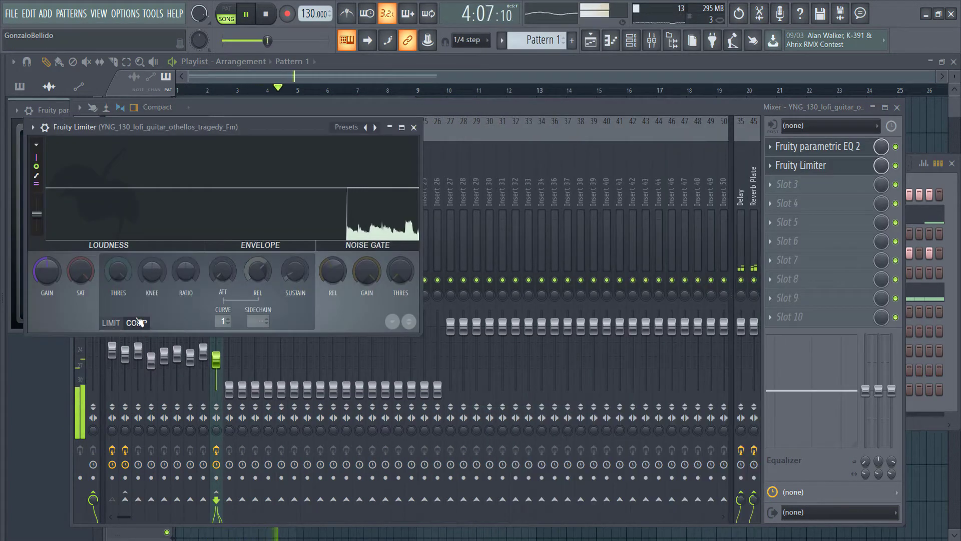
left_click_drag(123, 270, 123, 295)
left_click_drag(185, 273, 189, 282)
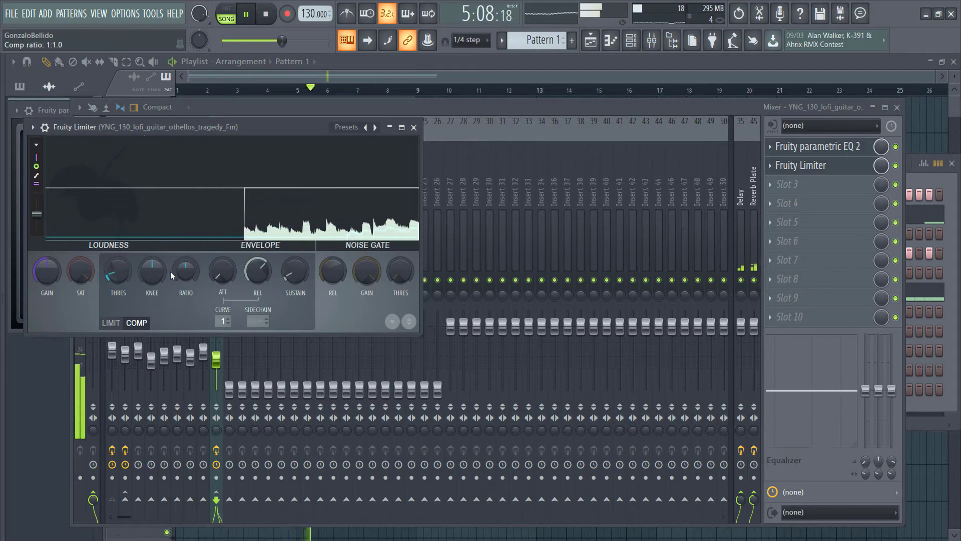
Set the guitar limiter's sidechain input to 1 and fine-tune its compression threshold and ratio.
left_click(258, 322)
left_click(280, 339)
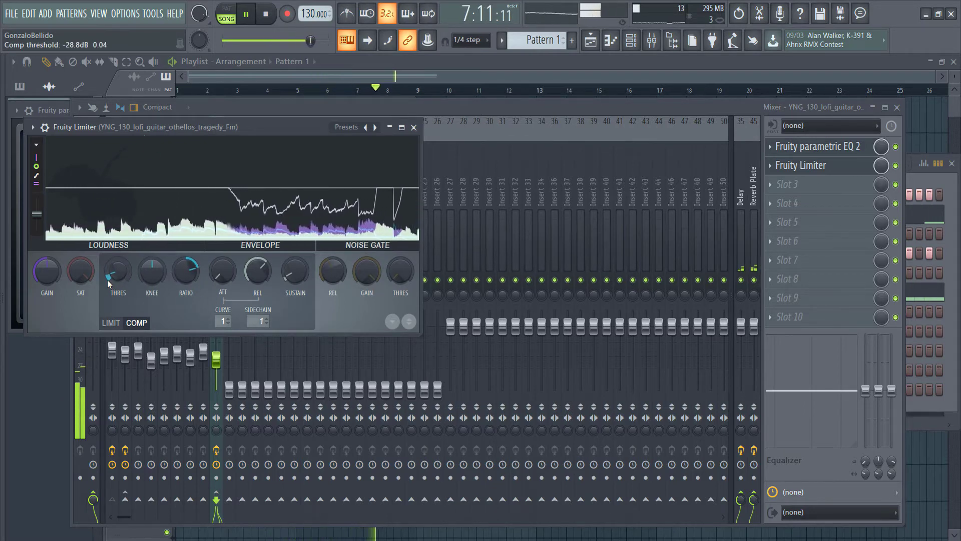
left_click_drag(115, 272, 115, 268)
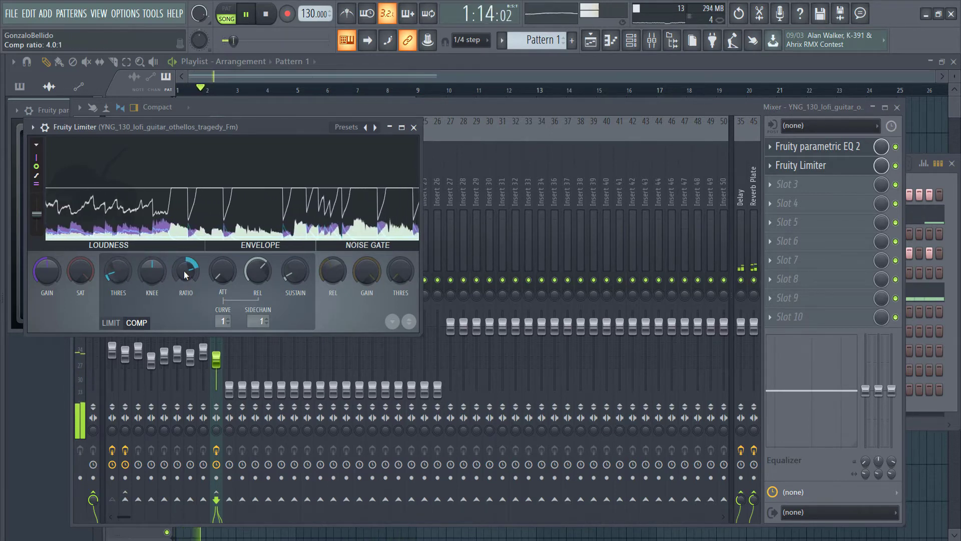
left_click_drag(185, 272, 184, 272)
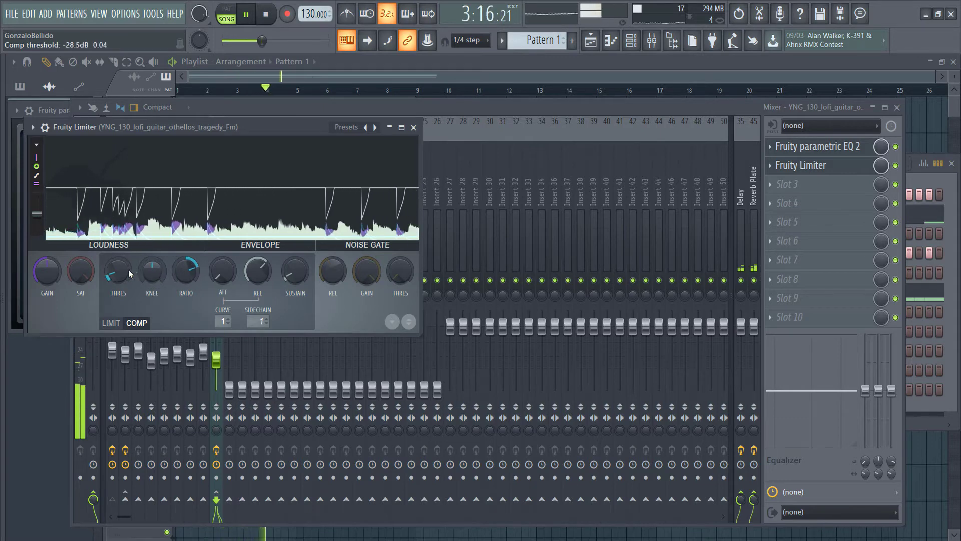
left_click_drag(123, 272, 123, 271)
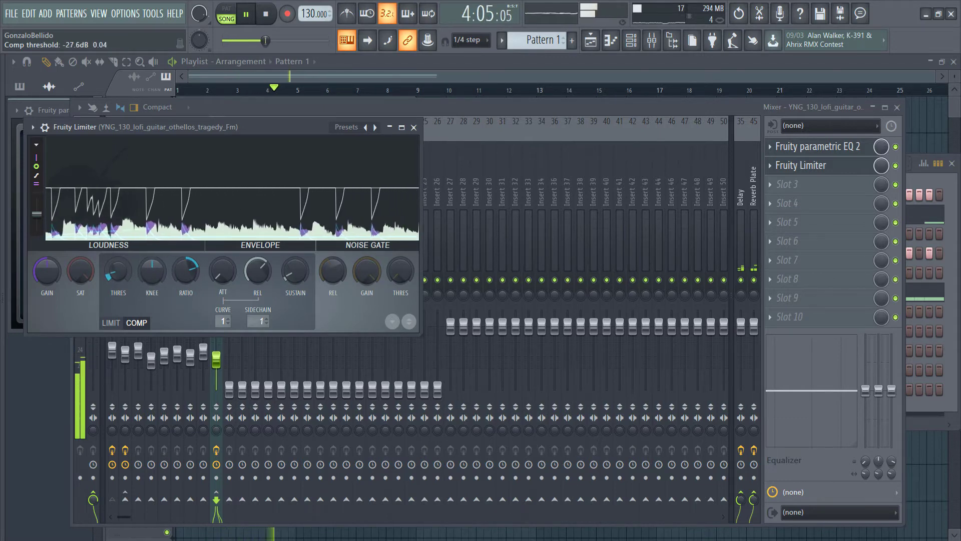
left_click(414, 127)
Raise band 6 slightly more in the guitar track's Fruity Parametric EQ 2.
left_click(824, 147)
left_click(834, 149)
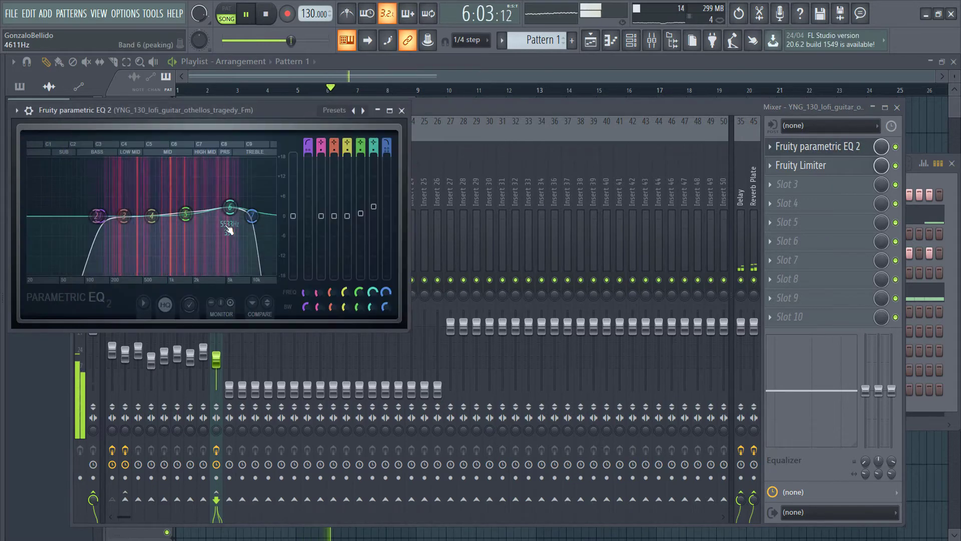
mouse_move(228, 209)
left_mouse_down()
mouse_move(227, 179)
mouse_move(231, 203)
left_mouse_up()
left_click(479, 113)
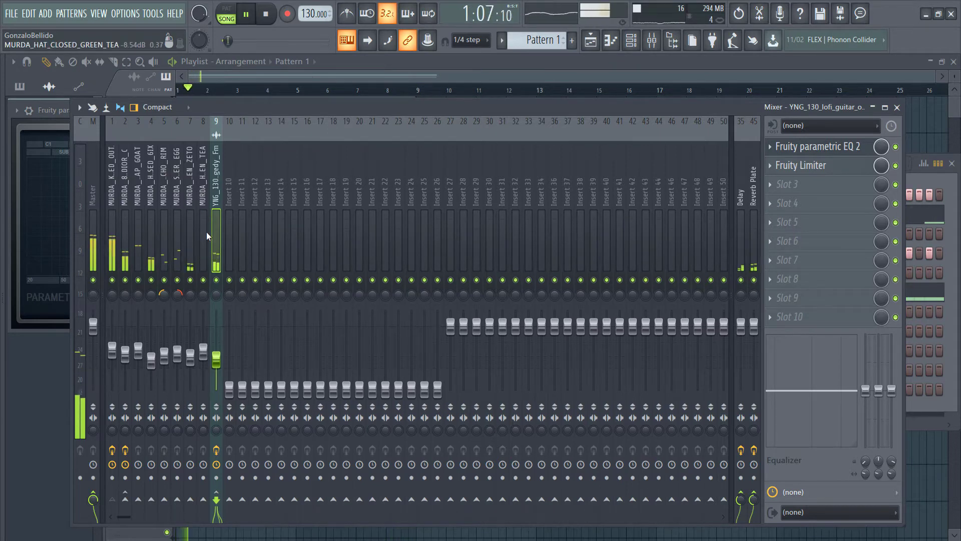
Load Fruity Limiter in slot 1 of the MURDA_CLAP_GOAT track and switch it to compressor mode.
left_click(132, 239)
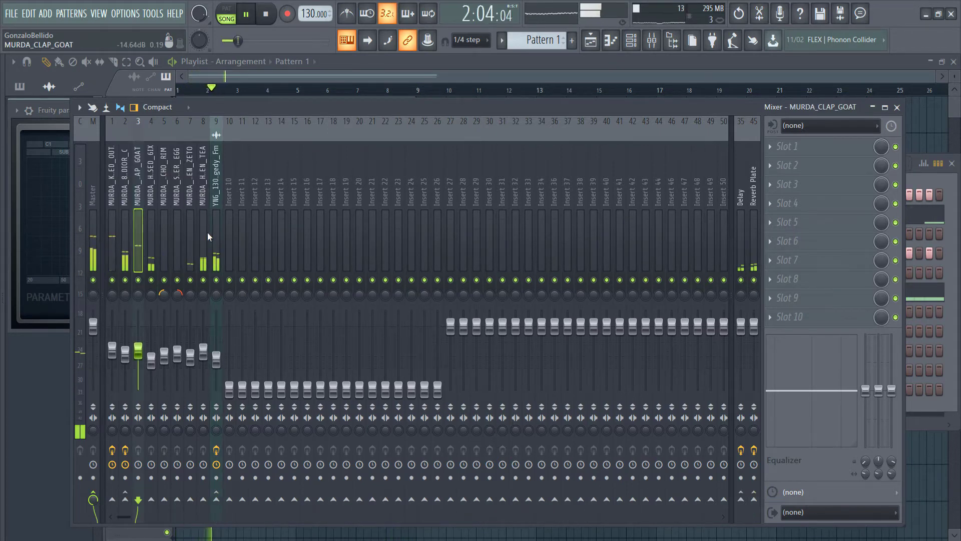
left_click(787, 155)
left_click(499, 411)
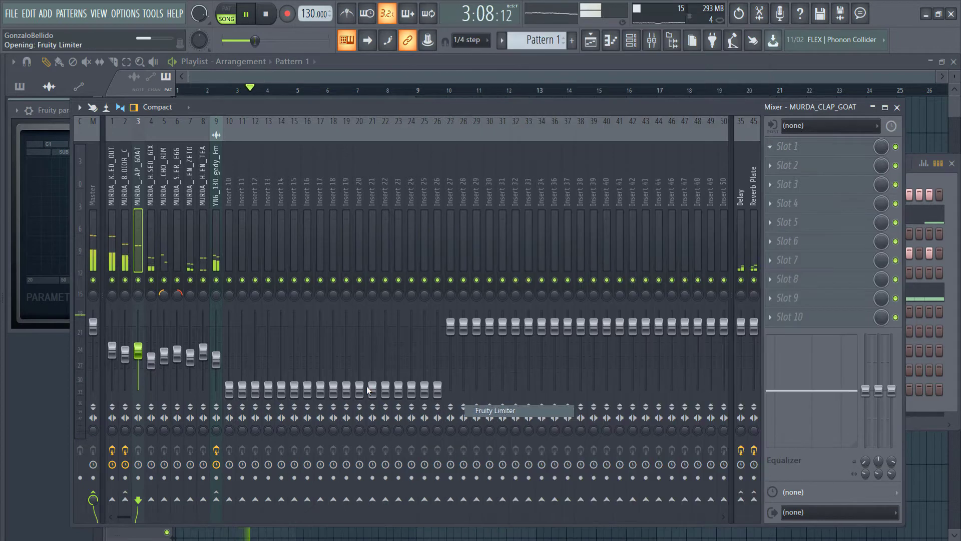
left_click(212, 408)
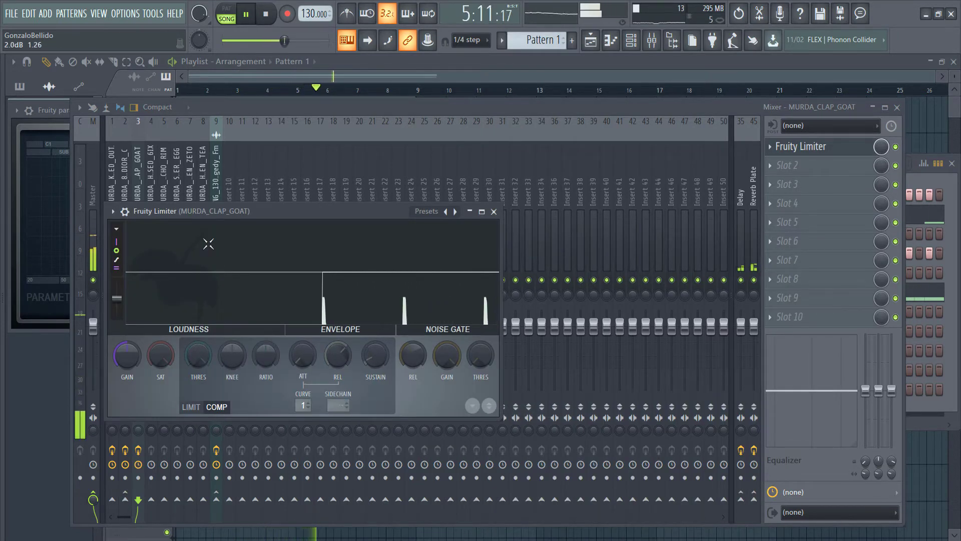
Compress the clap with a lower threshold, higher ratio and longer attack, and raise the limiter's gain to 3.0 dB.
left_click_drag(198, 357, 199, 380)
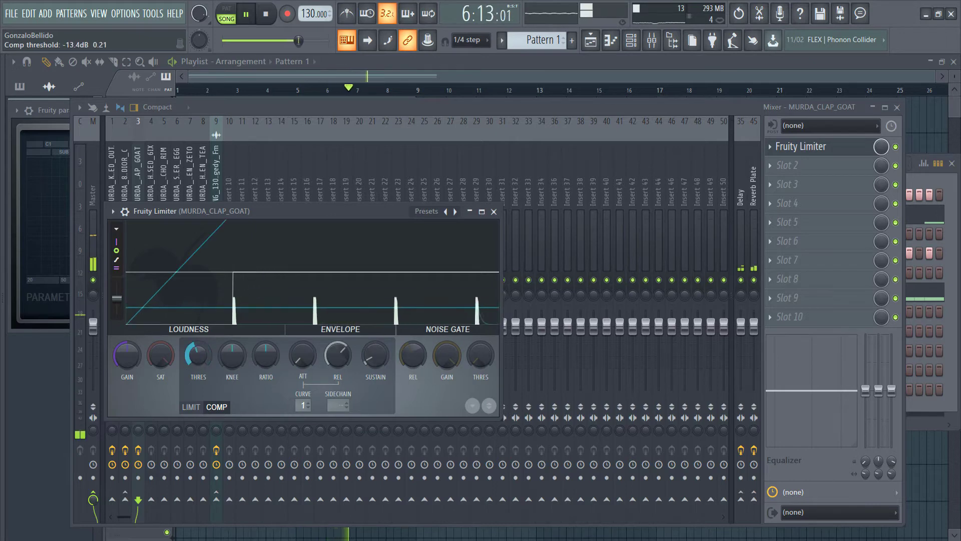
left_click_drag(271, 362, 271, 321)
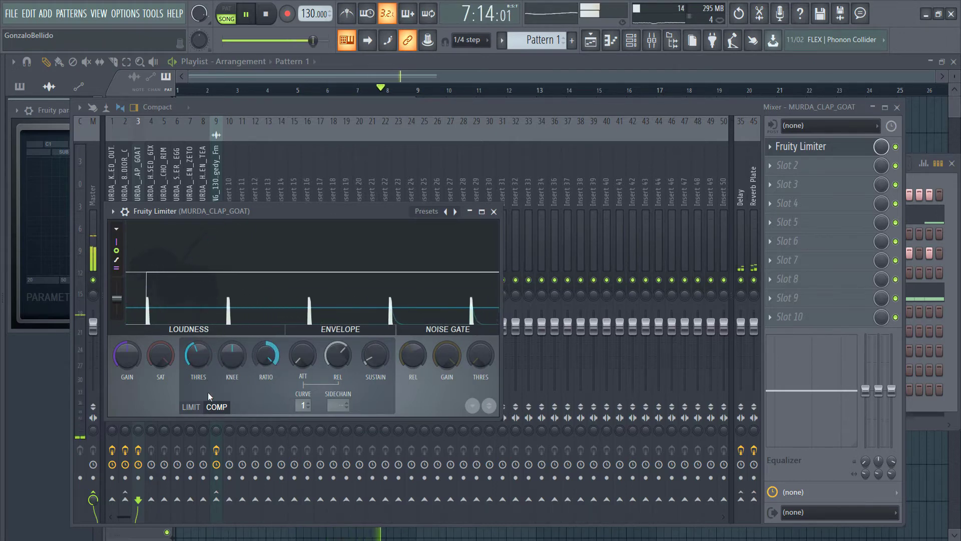
mouse_move(195, 358)
left_mouse_down()
mouse_move(194, 378)
mouse_move(195, 348)
left_mouse_up()
left_click_drag(307, 353, 308, 332)
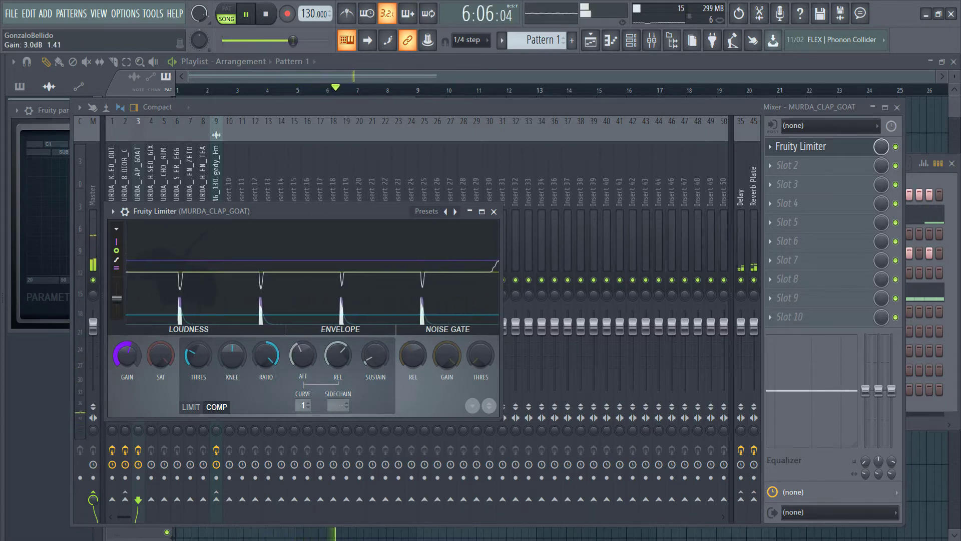
Compare the clap with Fruity Limiter bypassed and active, and set its gain to about 3.3 dB.
left_click(128, 210)
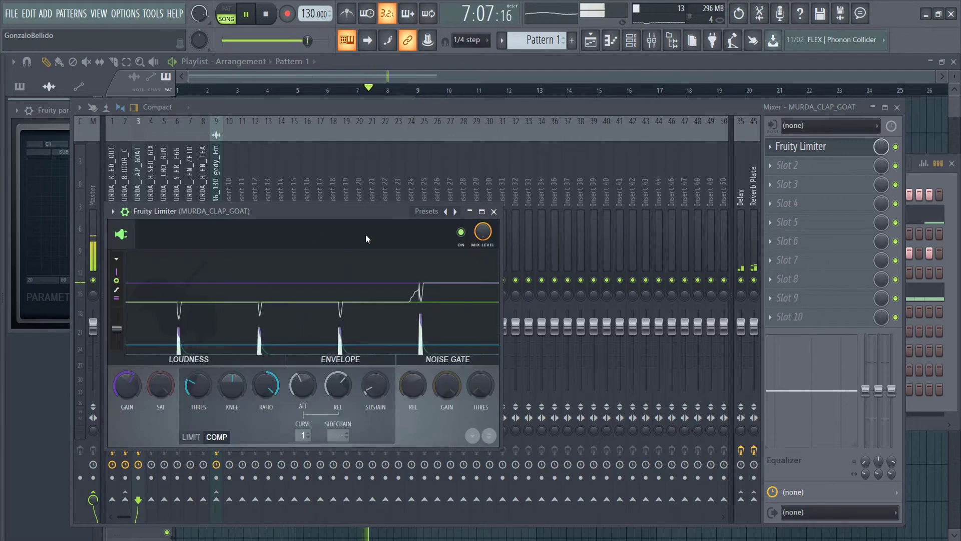
left_click(461, 233)
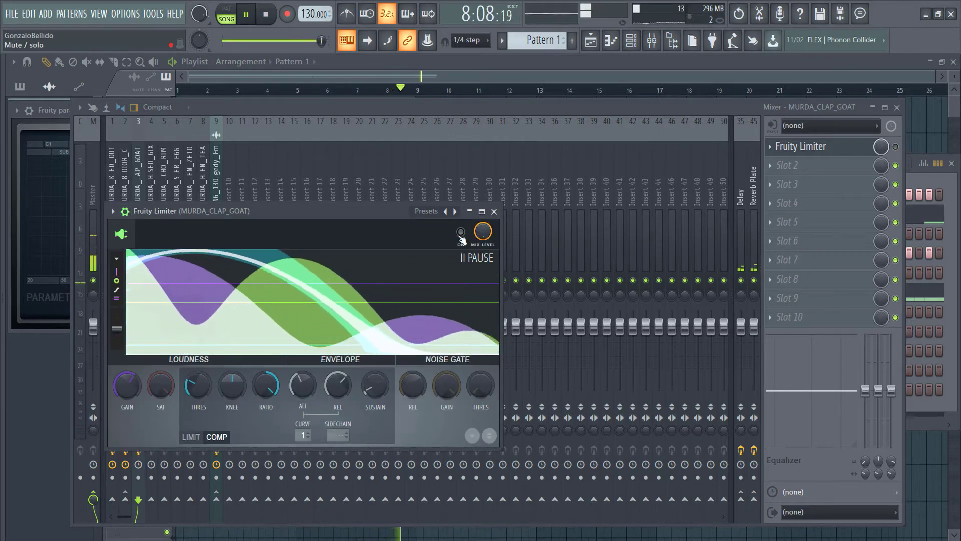
left_click(461, 233)
mouse_move(127, 394)
left_mouse_down()
mouse_move(128, 403)
mouse_move(131, 391)
left_mouse_up()
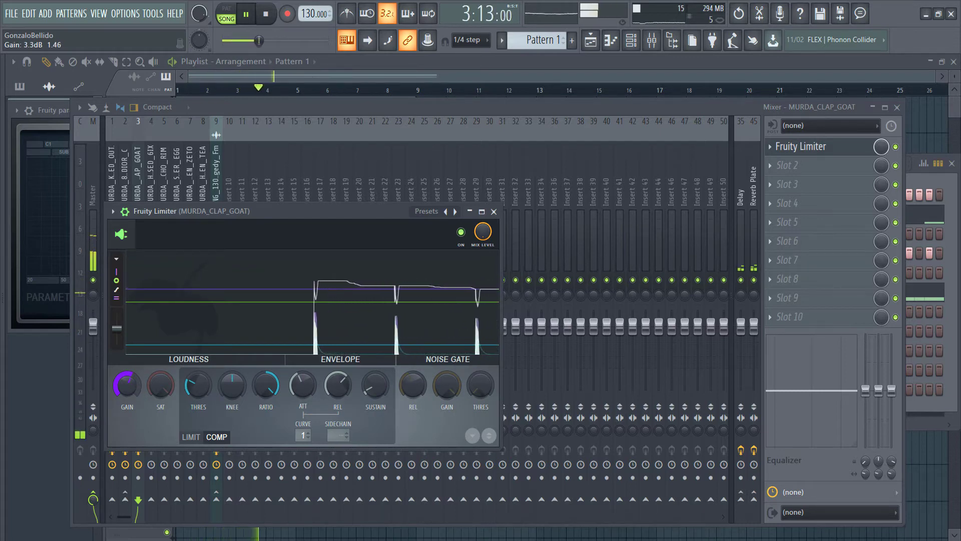
left_click(466, 234)
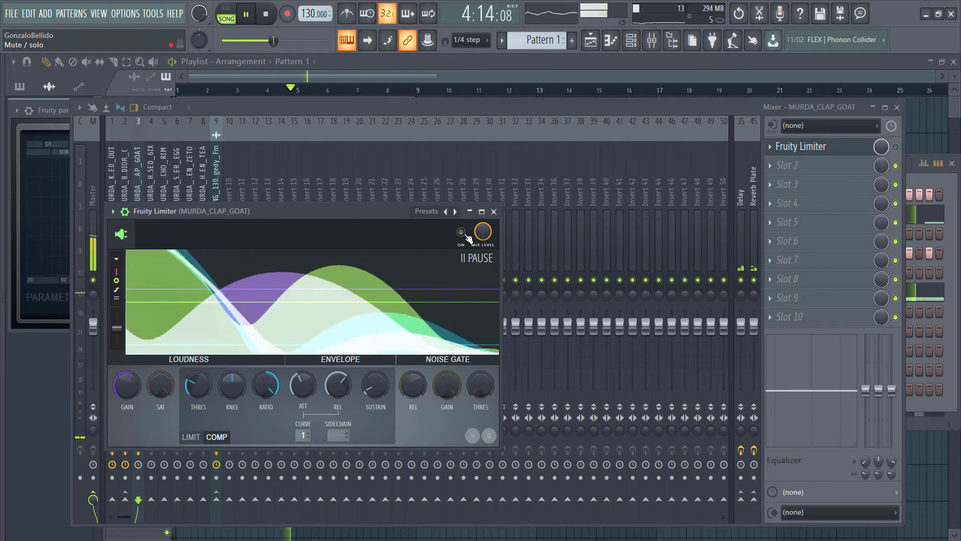
left_click(462, 233)
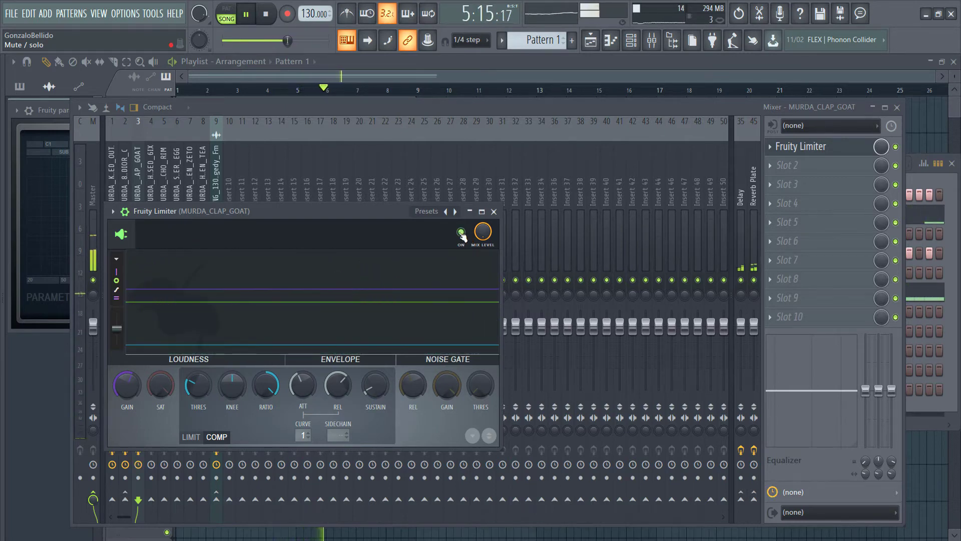
left_click(380, 105)
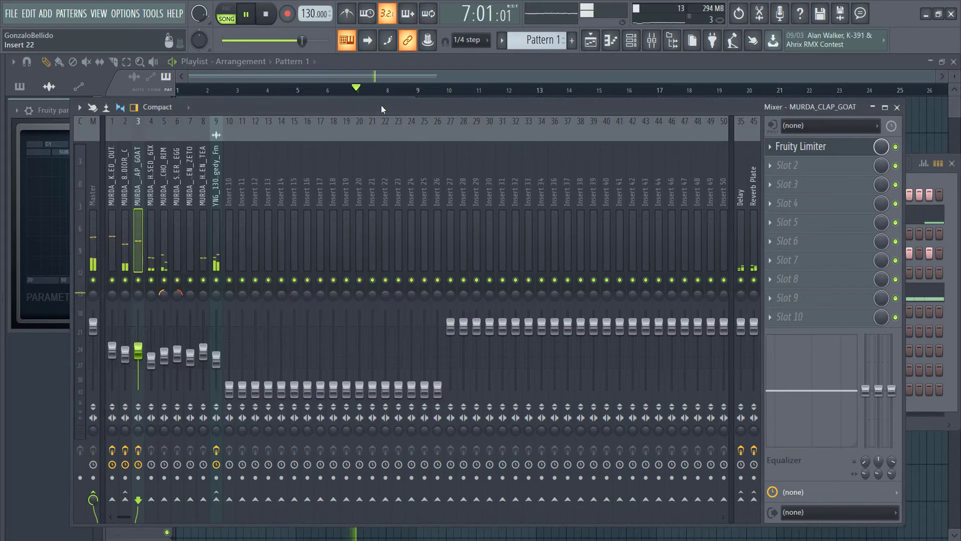
left_click(152, 258)
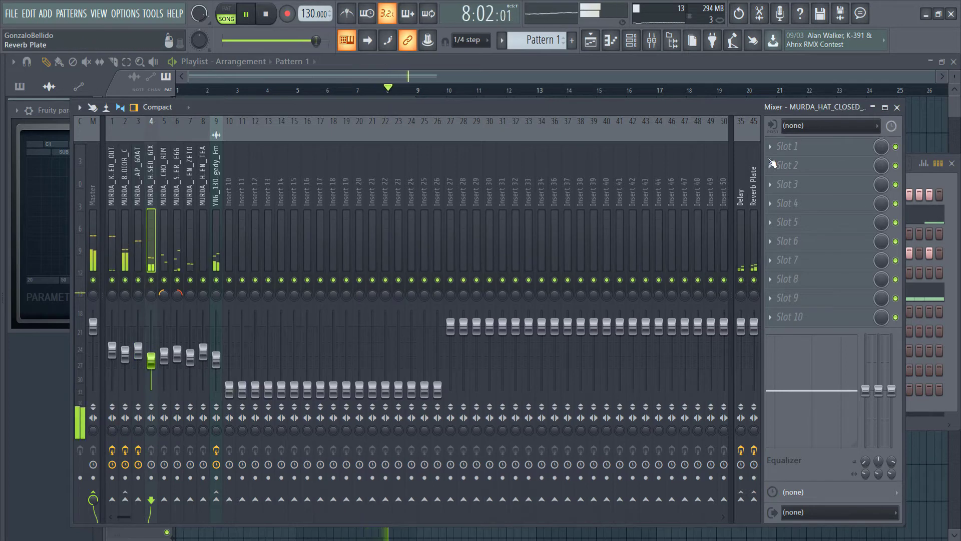
left_click(793, 150)
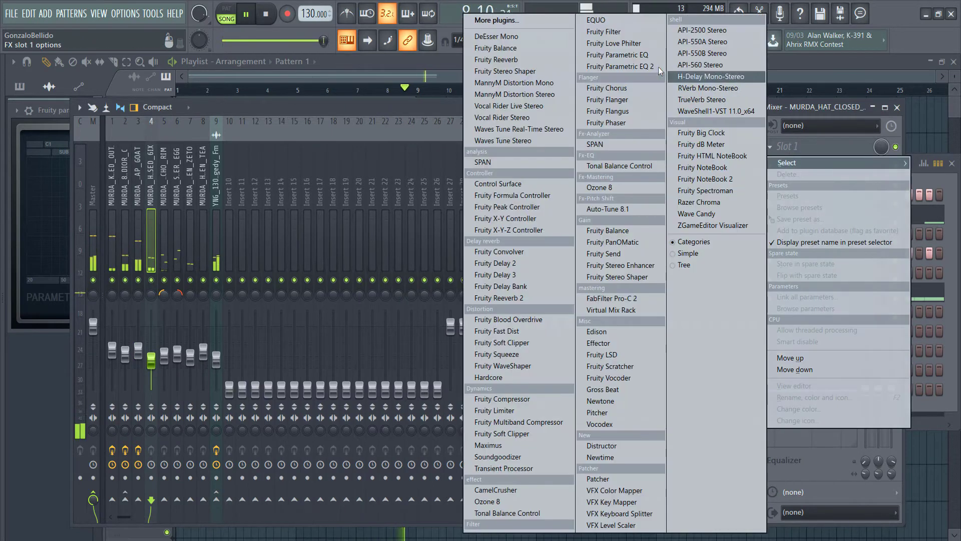
left_click(224, 191)
Rename the Insert 10 mixer track as Drums.
right_click(231, 122)
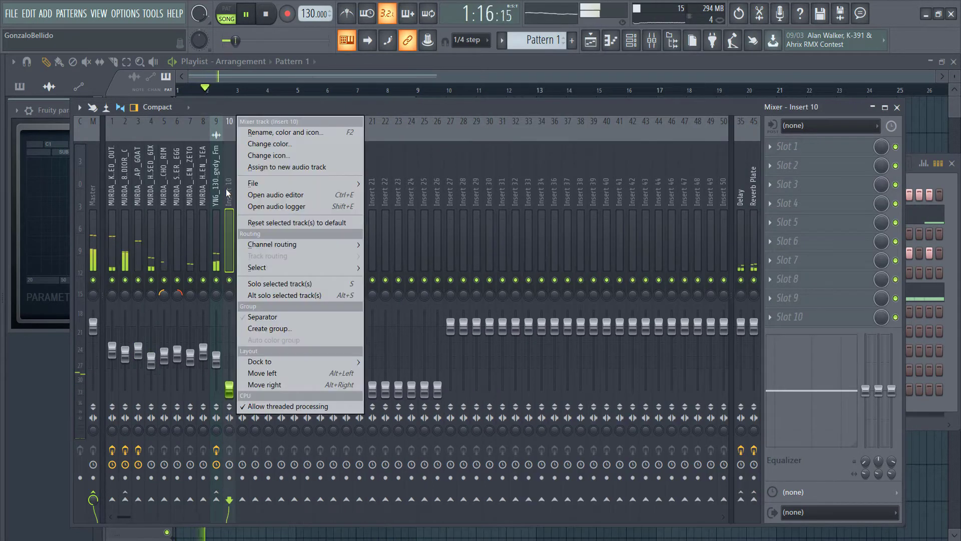
left_click(287, 135)
type("Dums")
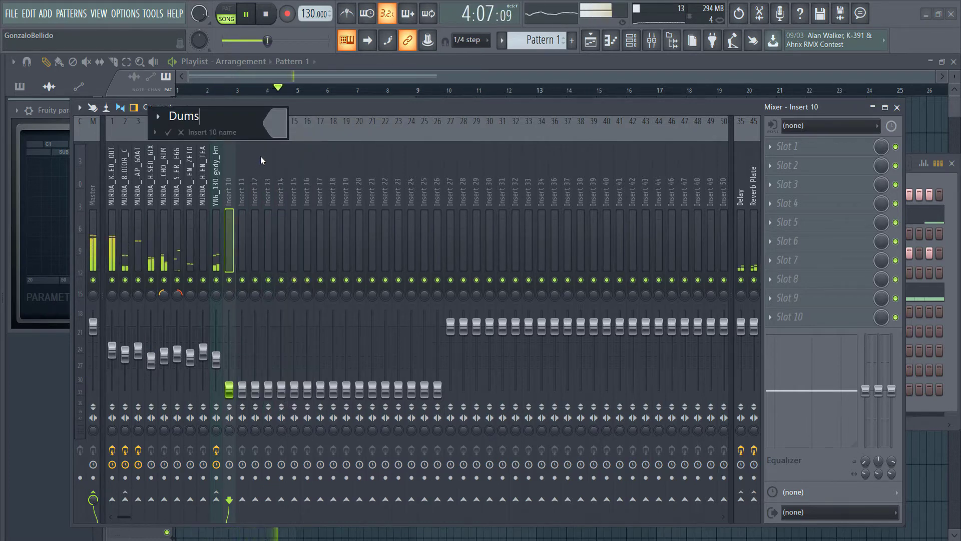
key("Left")
key("Left")
key("Left")
type("r")
key("Return")
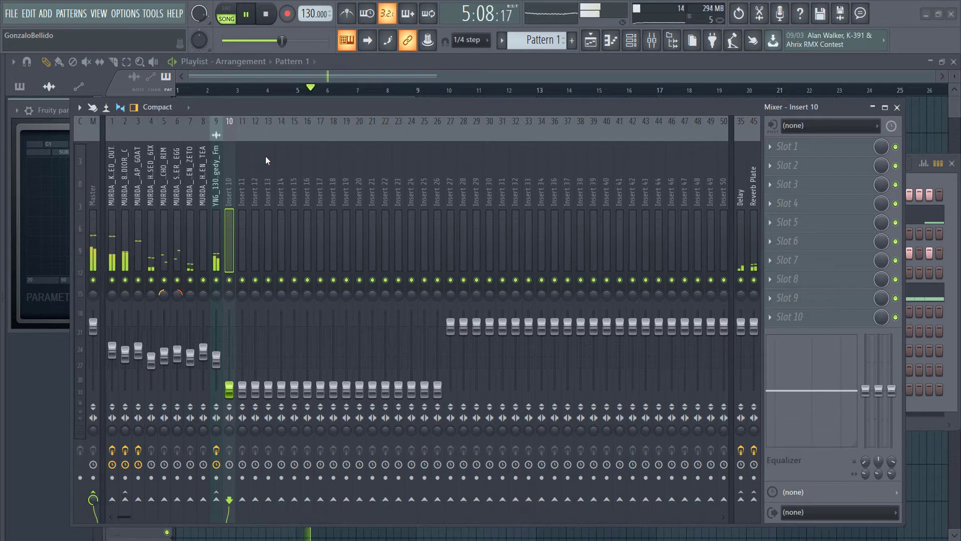
Reset the Drums track's volume to default and move the track one place ahead of the guitar track.
right_click(229, 389)
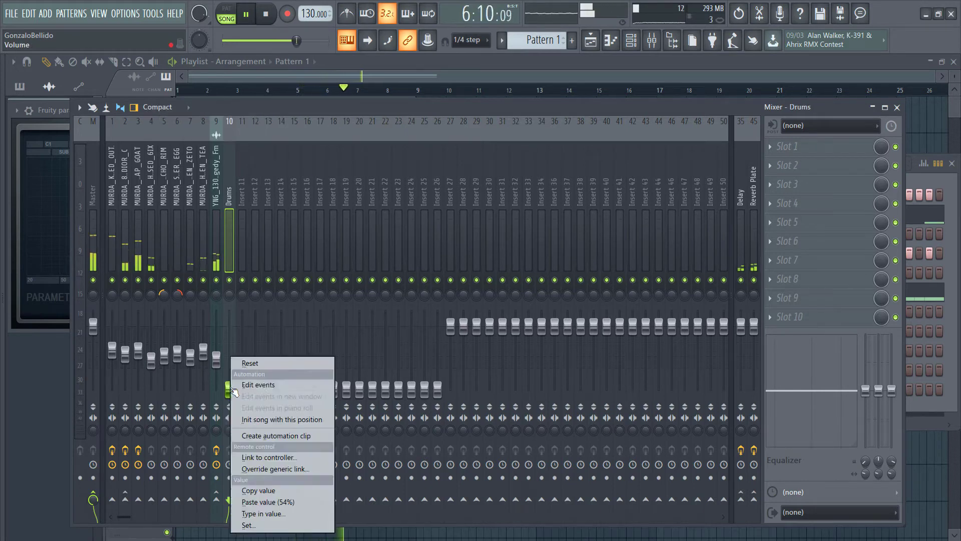
left_click(249, 363)
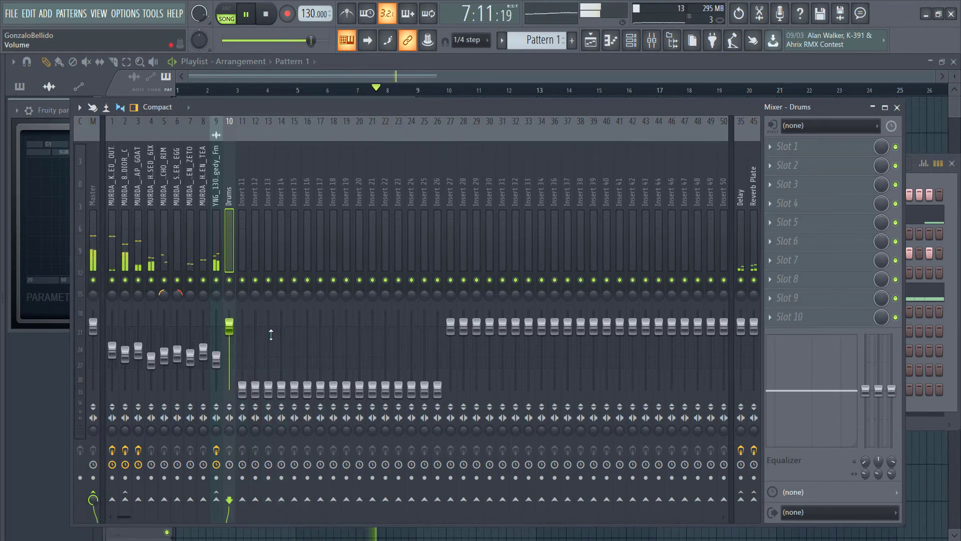
key("alt+Left")
key("alt+Left")
key("alt+Right")
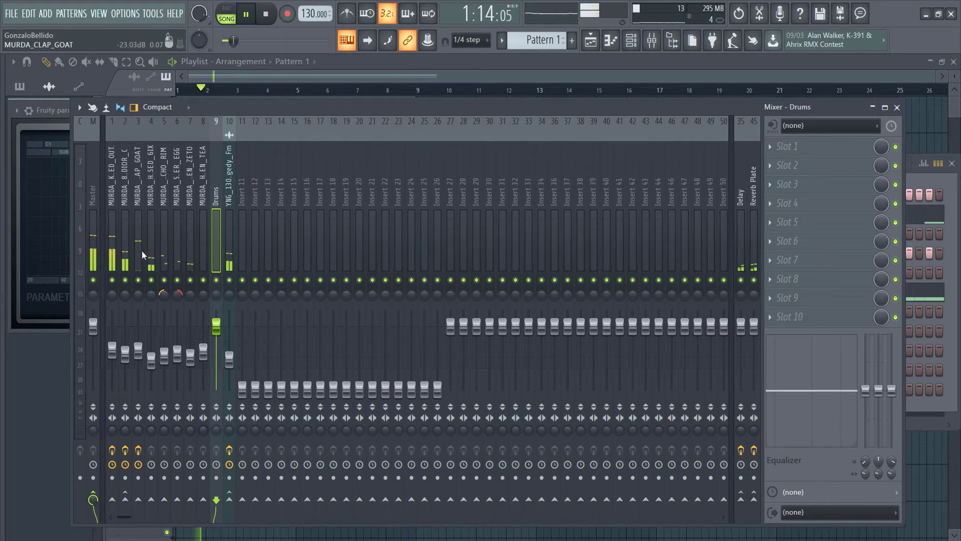
Route mixer tracks 3 to 8, from the clap onward, only to the Drums track.
left_click_drag(152, 250, 188, 254)
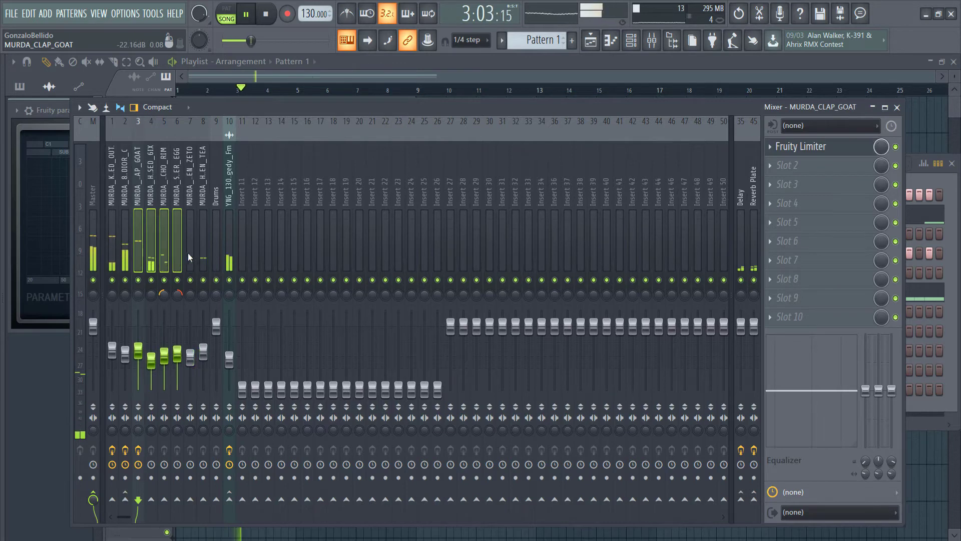
right_click(216, 500)
left_click(240, 497)
left_click(214, 233)
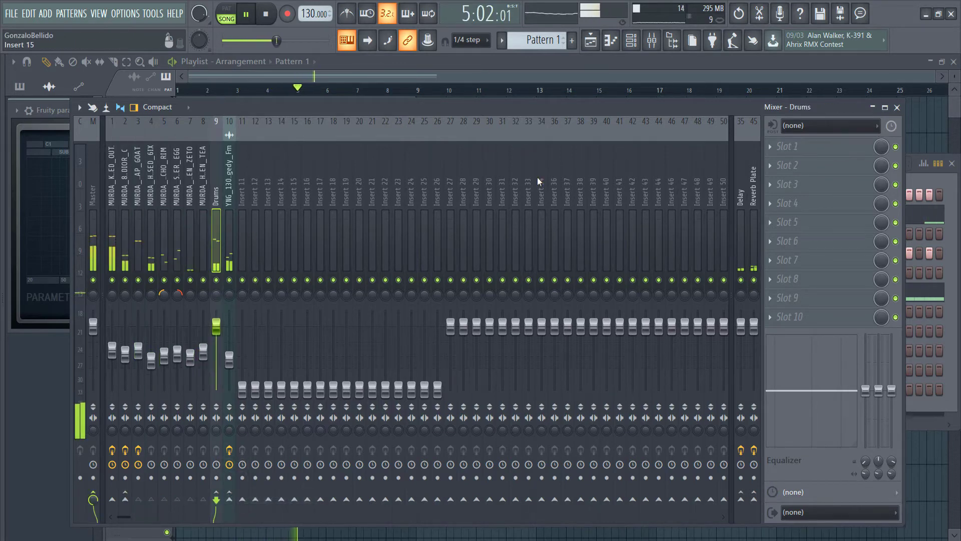
Dock the Insert 47 mixer track beside the Delay and Reverb Plate tracks and rename it Reverb room.
right_click(682, 177)
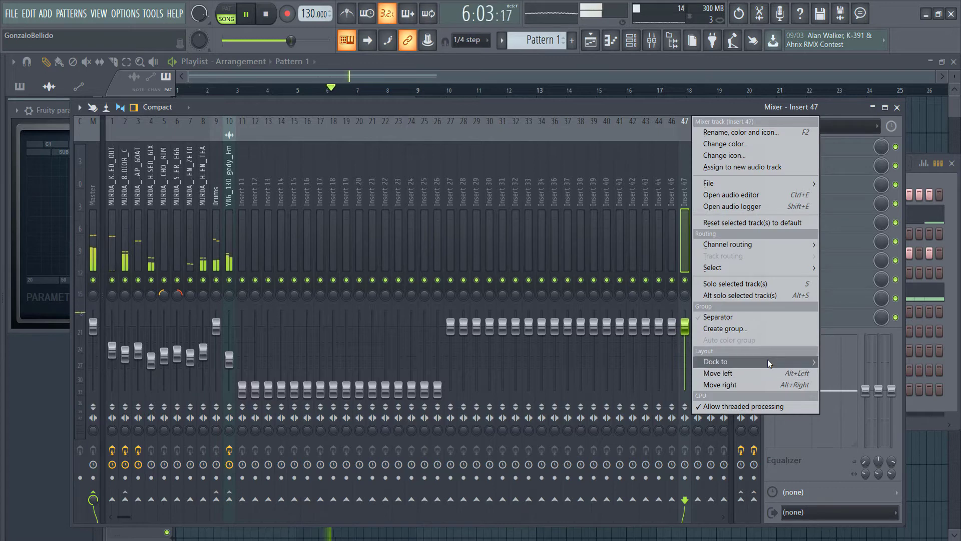
left_click(832, 384)
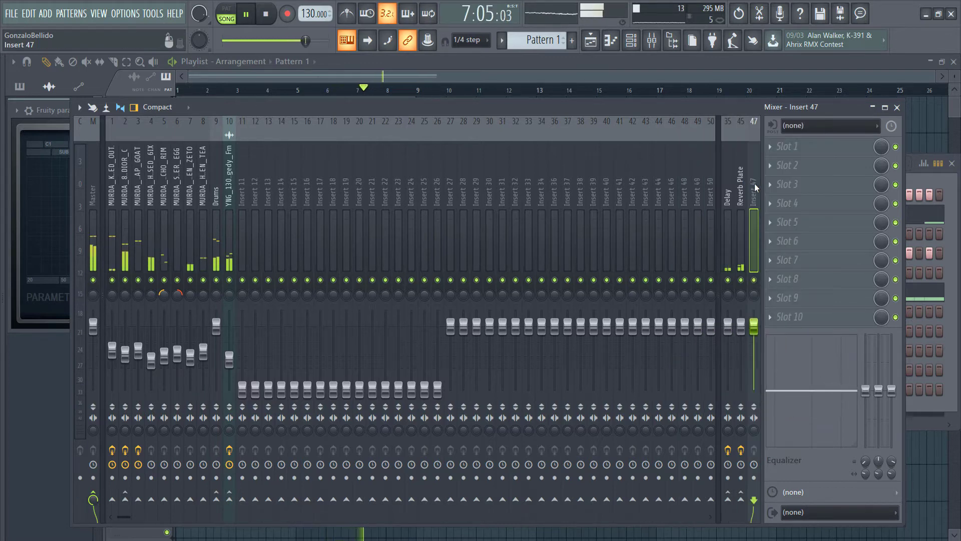
right_click(755, 183)
left_click(783, 133)
type("R")
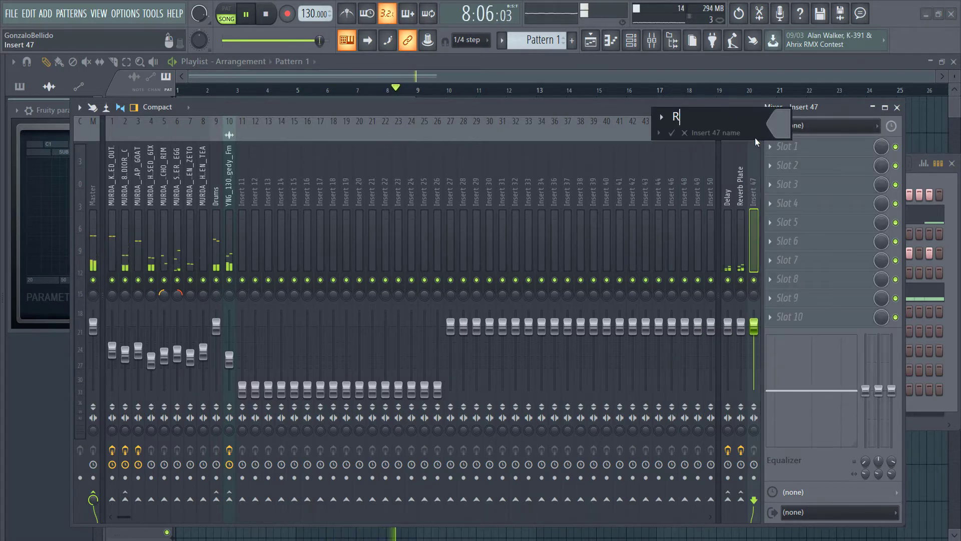
type("everb room")
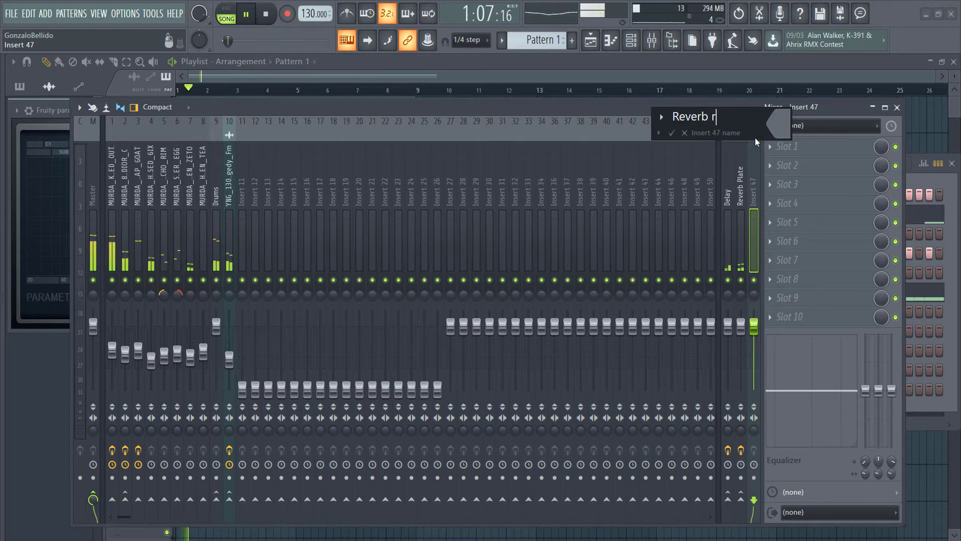
key("Return")
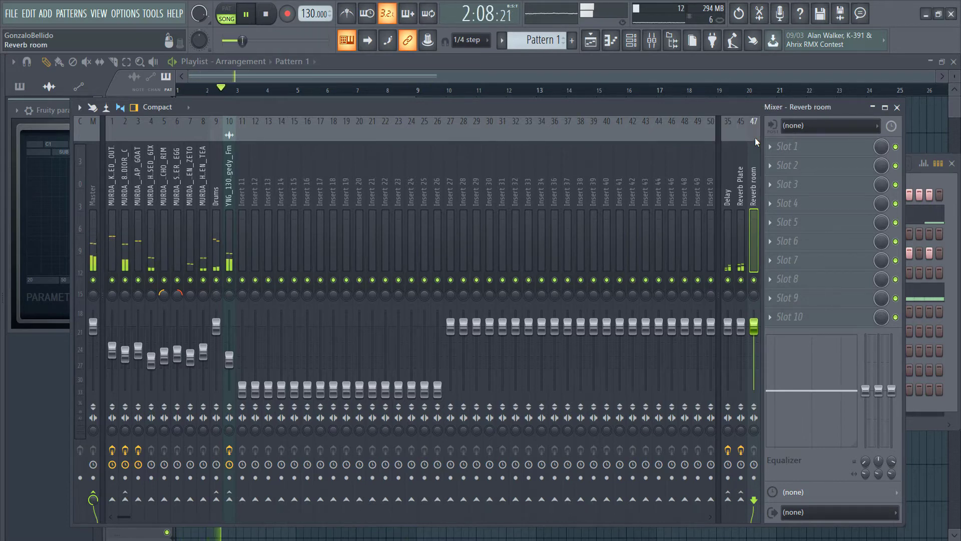
Load TrueVerb Stereo in slot 1 of the Reverb room track with the Drum room preset.
left_click(791, 146)
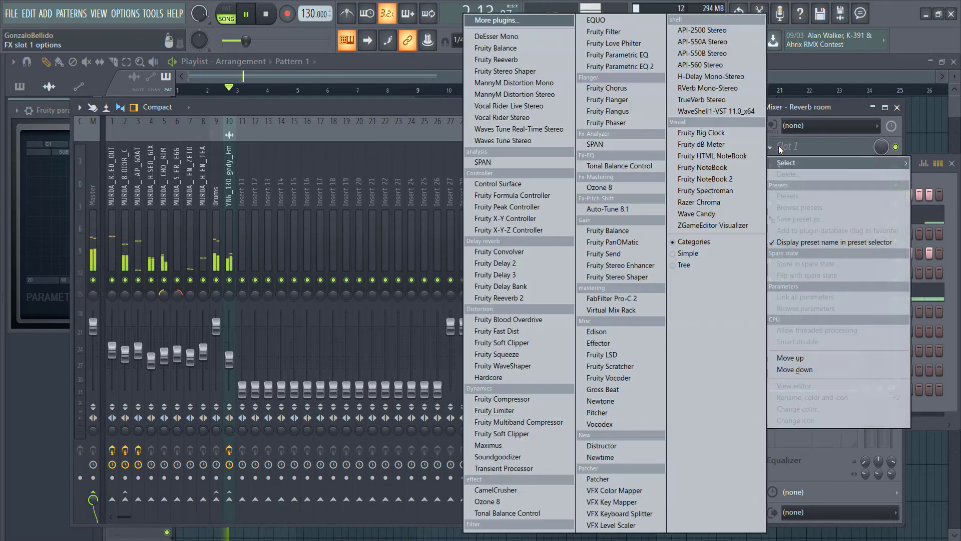
left_click(729, 99)
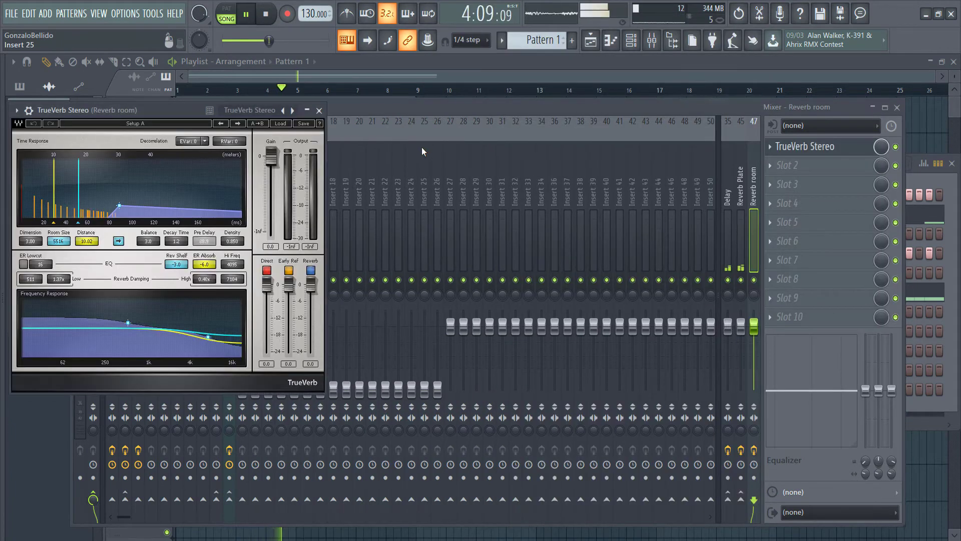
left_click(280, 123)
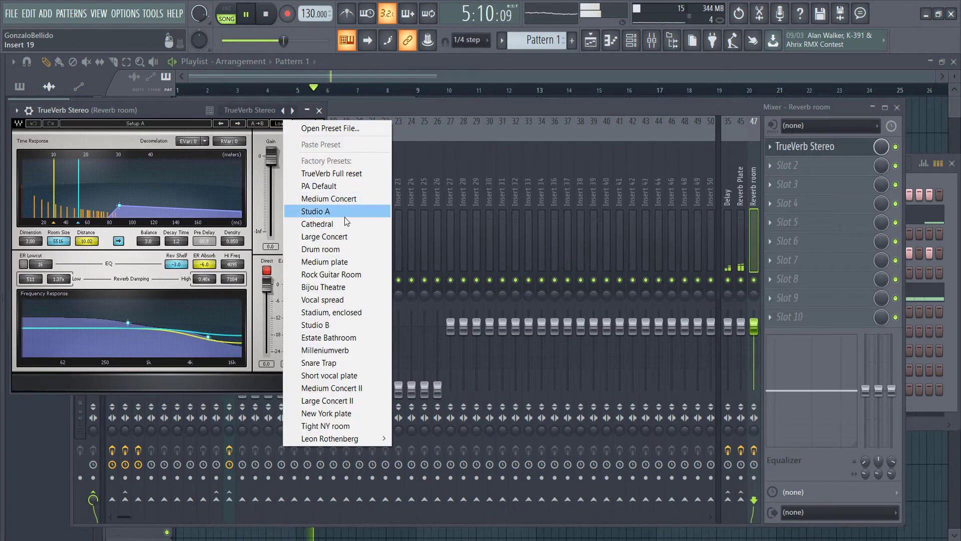
left_click(352, 250)
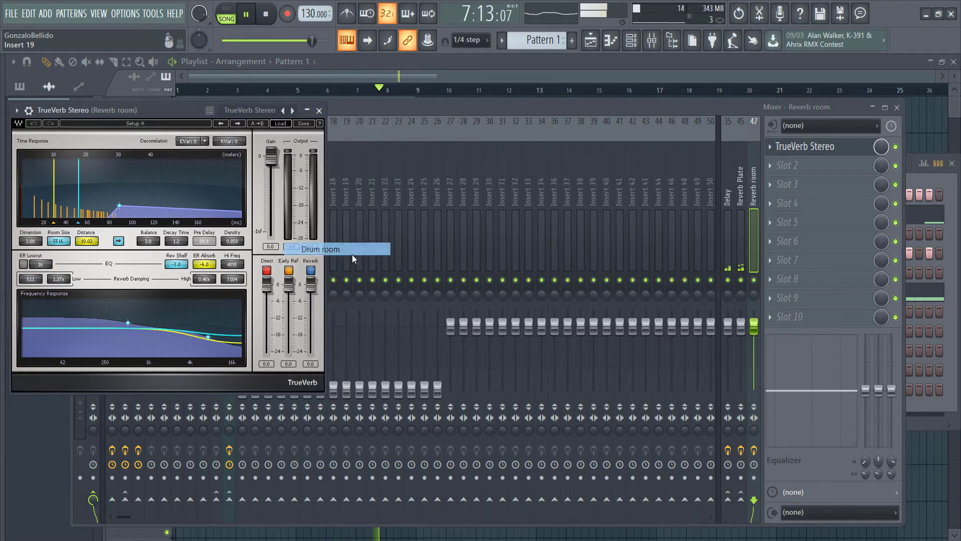
left_click(412, 109)
Send the Drums track to Reverb room at about 46% and raise the system volume to 78.
left_click(215, 222)
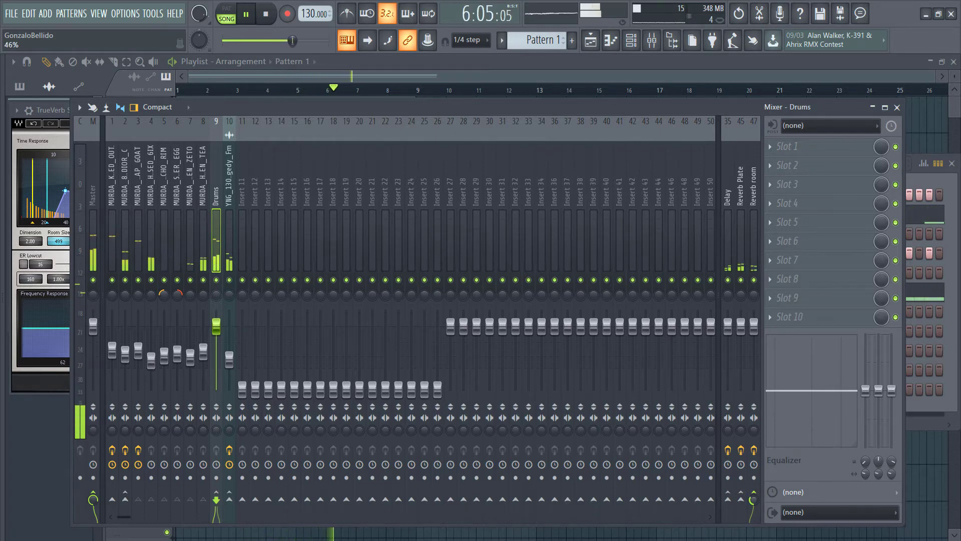
key("XF86AudioRaiseVolume")
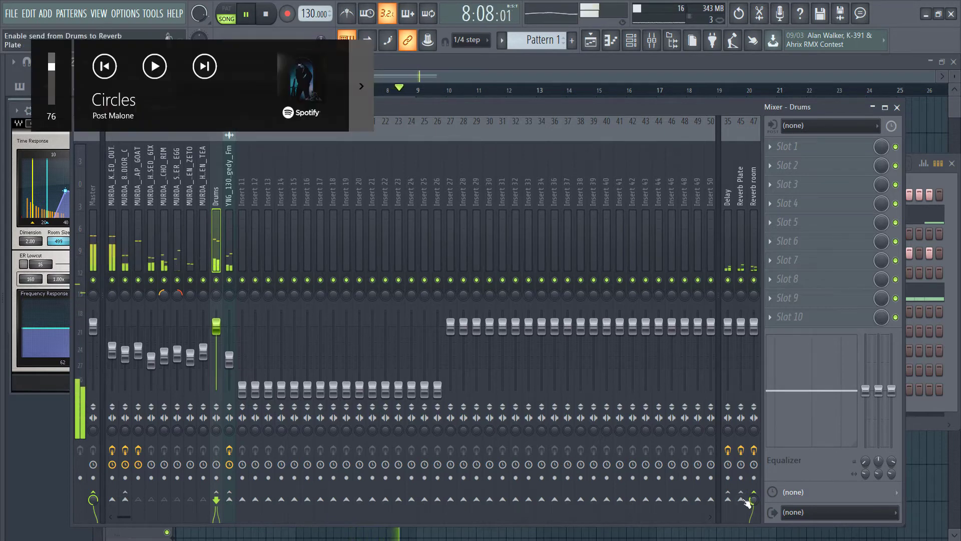
key("XF86AudioRaiseVolume")
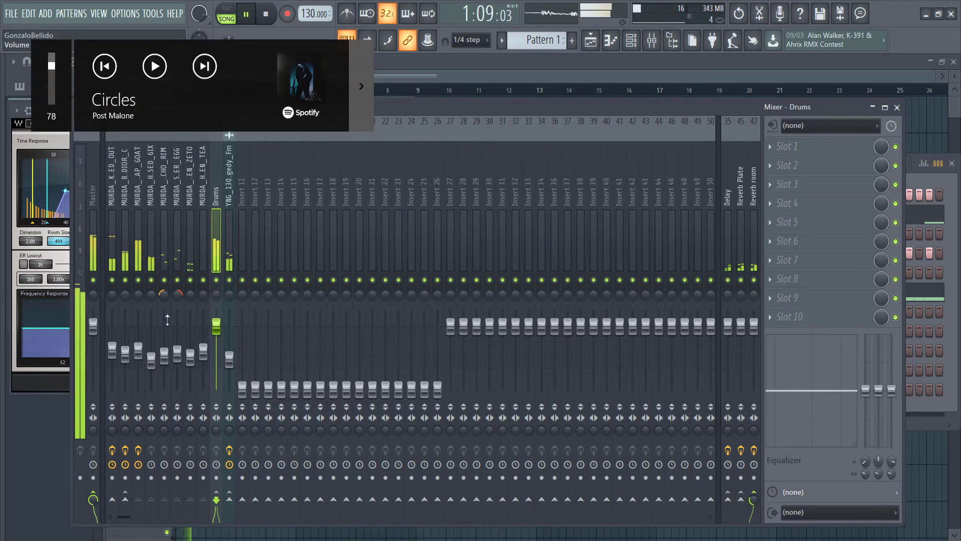
left_click(135, 259)
left_click(218, 199)
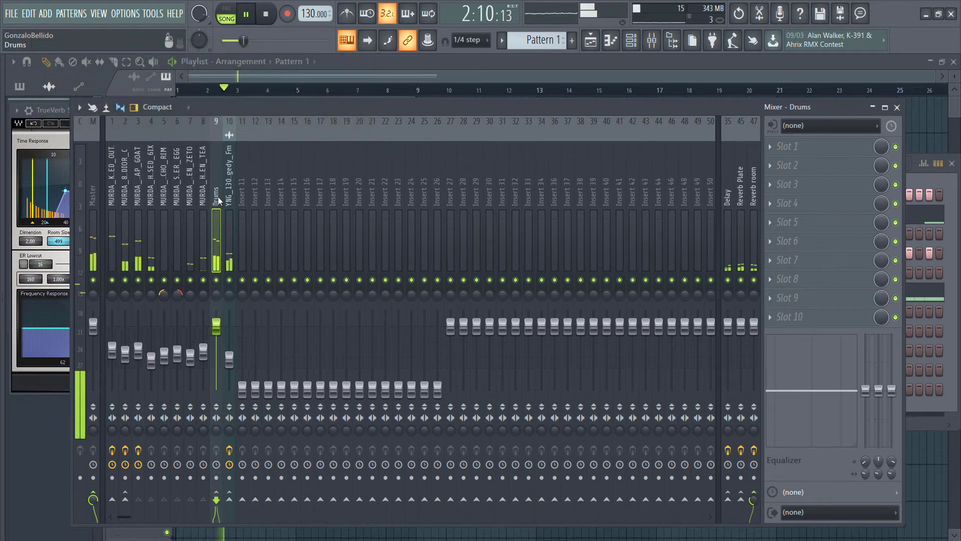
Load Fruity Parametric EQ 2 in slot 1 of the Drums track with the Classic preset.
left_click(806, 146)
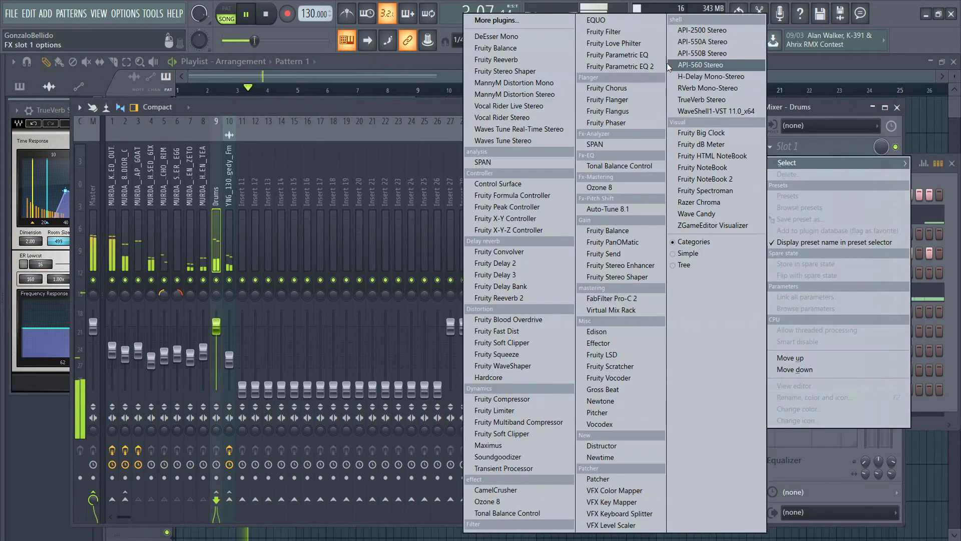
left_click(624, 66)
left_click(81, 177)
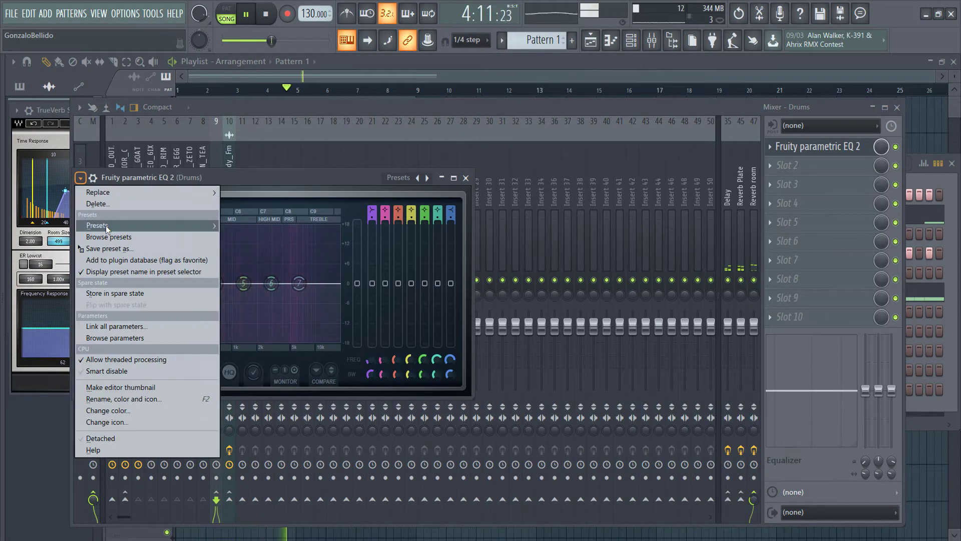
mouse_move(98, 225)
left_click(279, 230)
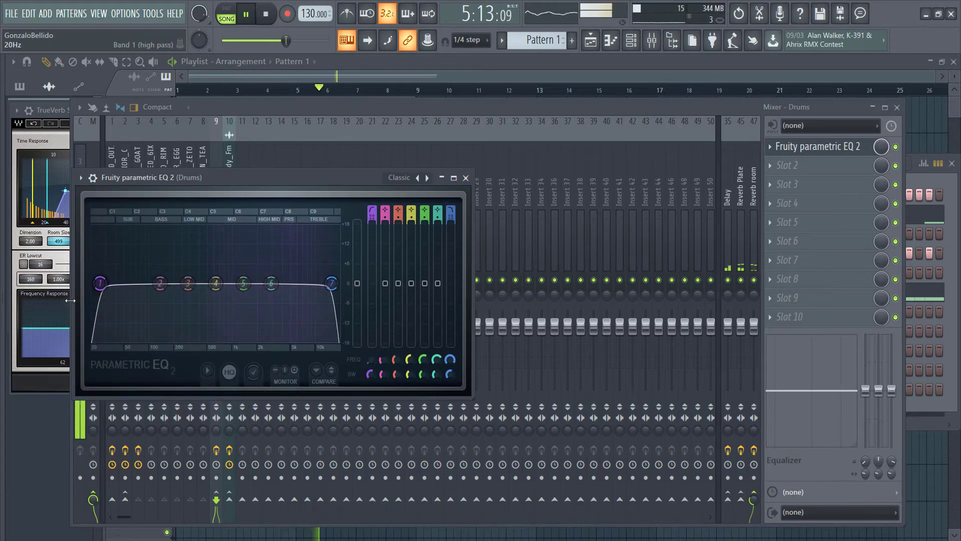
Raise the Drums EQ's high-pass cutoff to just above 100 Hz and change that band's slope order.
left_click_drag(105, 291, 167, 283)
right_click(129, 286)
mouse_move(135, 328)
left_click(178, 355)
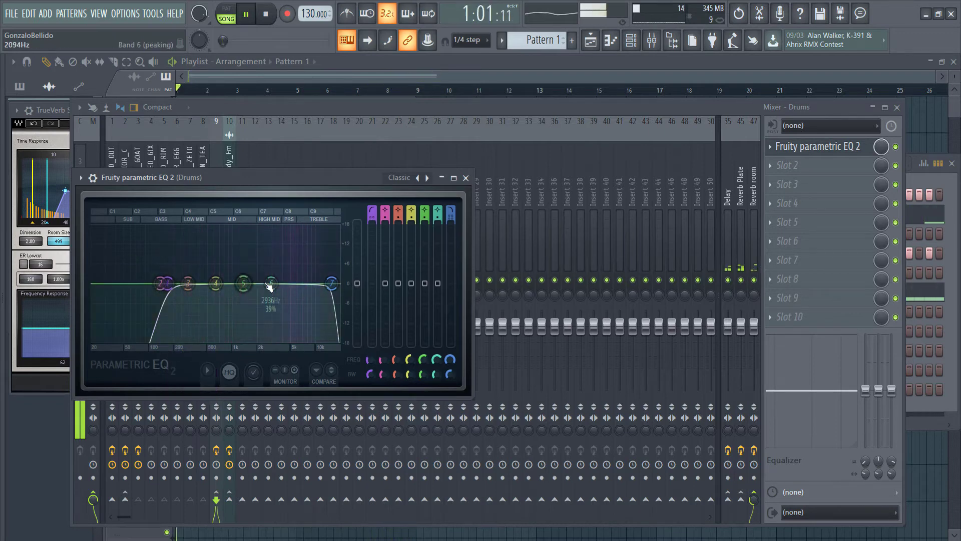
Add a slight boost with band 6 of the Drums EQ at about 10.8 kHz, with a 24% bandwidth.
left_click_drag(271, 283, 319, 267)
scroll(322, 275, "down", 3)
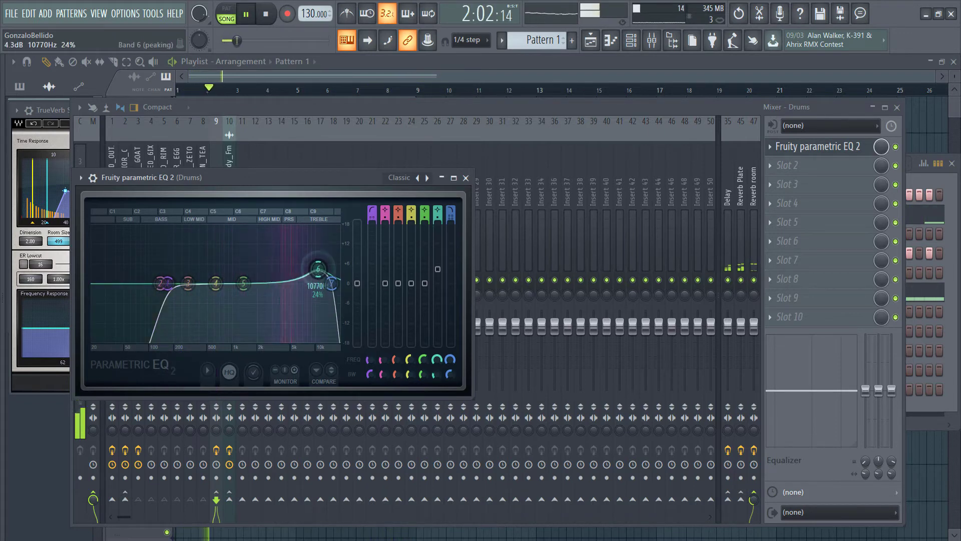
left_click_drag(318, 270, 321, 284)
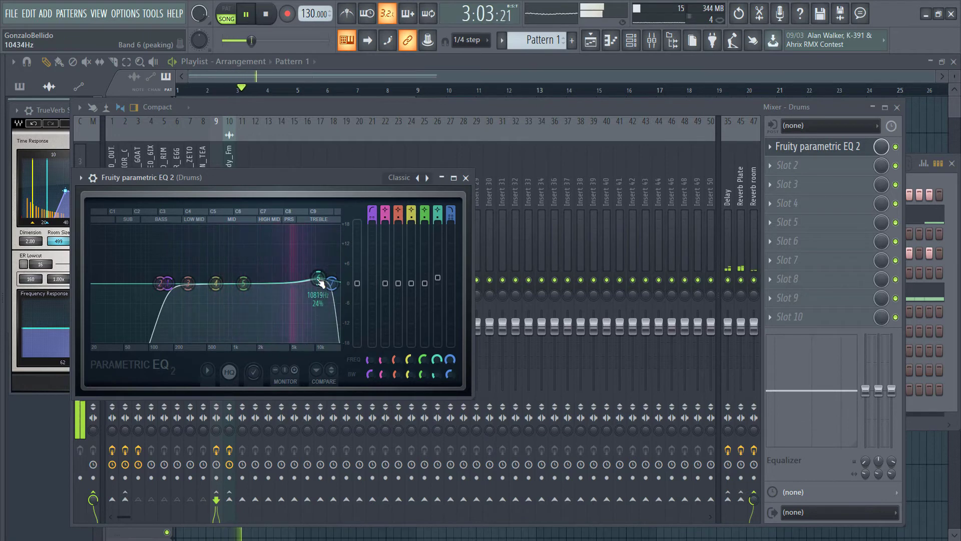
left_click(307, 109)
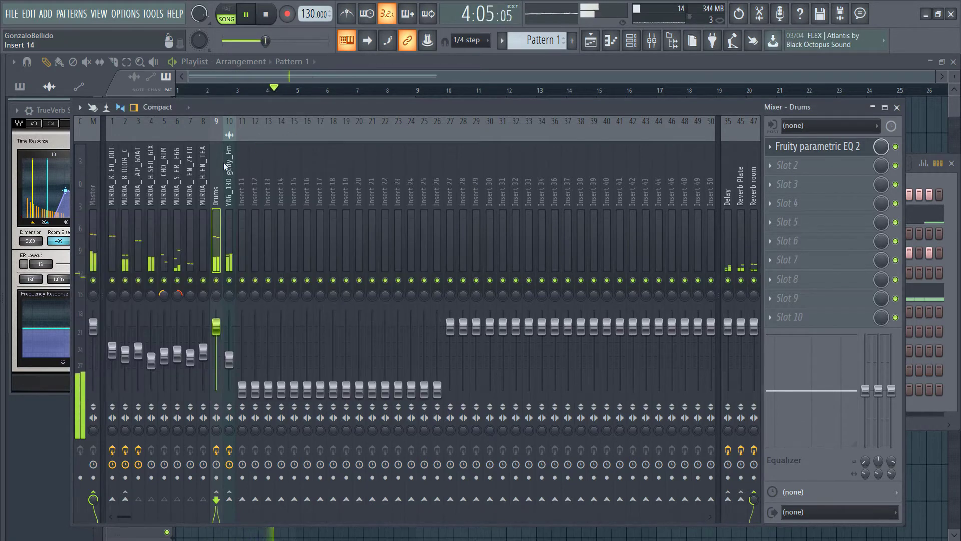
Load Fruity Parametric EQ 2 in slot 2 of the MURDA_CLAP_GOAT track with the Classic preset.
left_click(142, 240)
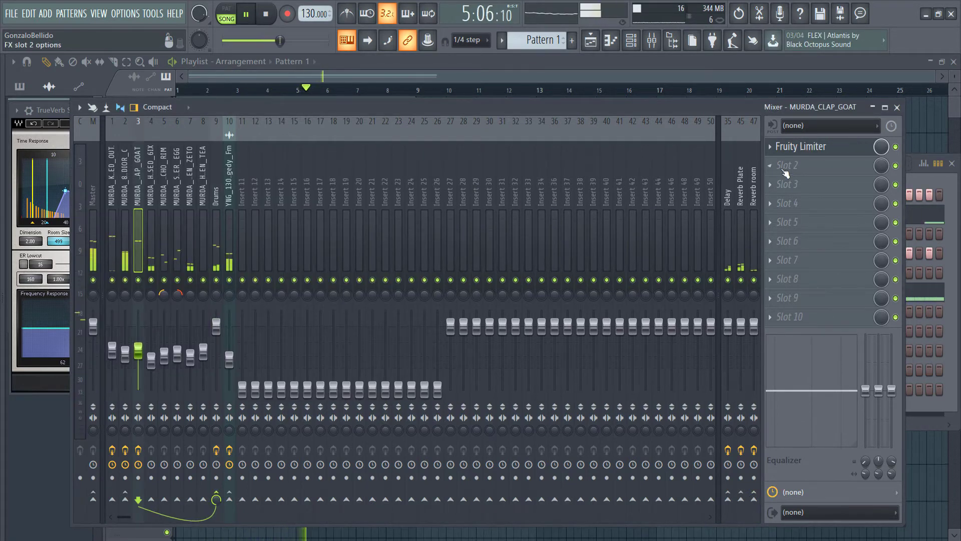
left_click(786, 173)
left_click(634, 68)
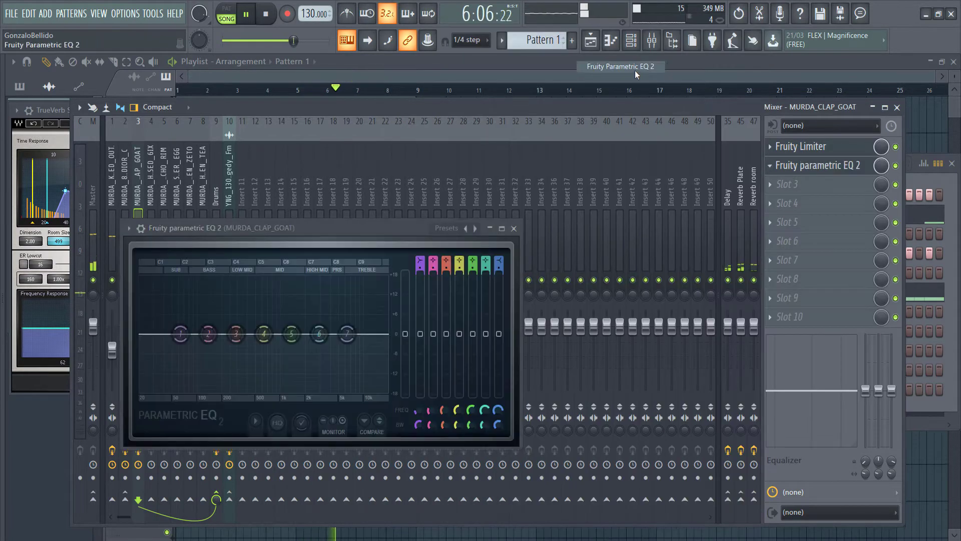
left_click(129, 228)
mouse_move(260, 274)
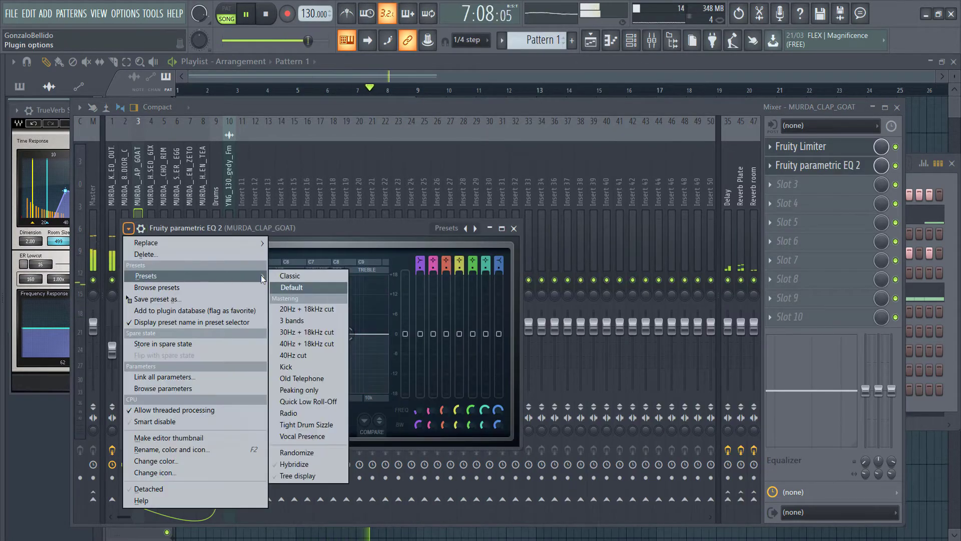
left_click(290, 275)
Change the clap EQ's high-pass slope order, raise its cutoff into the low mids, and move band 6 to about 7.8 kHz.
right_click(148, 333)
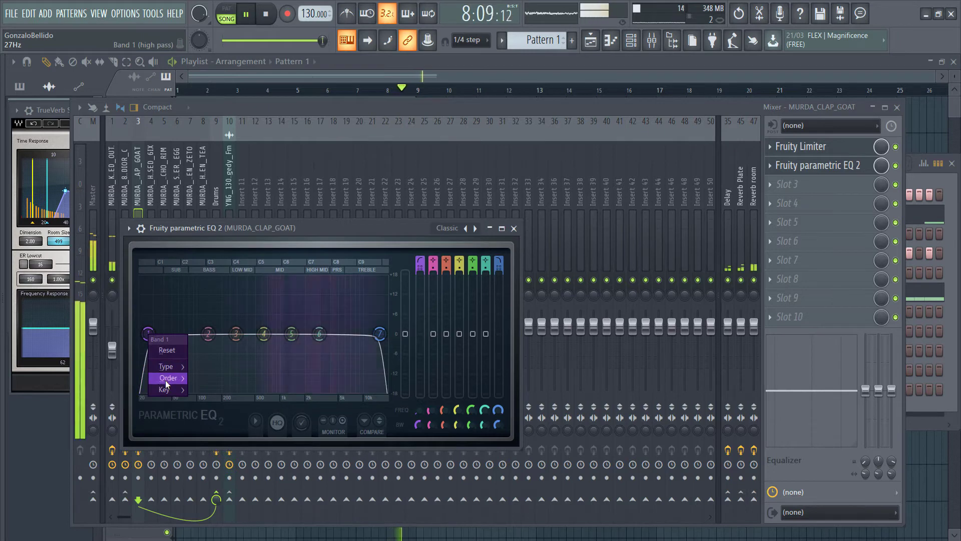
mouse_move(165, 379)
left_click(221, 402)
left_click_drag(148, 333, 244, 333)
left_click_drag(319, 334, 355, 334)
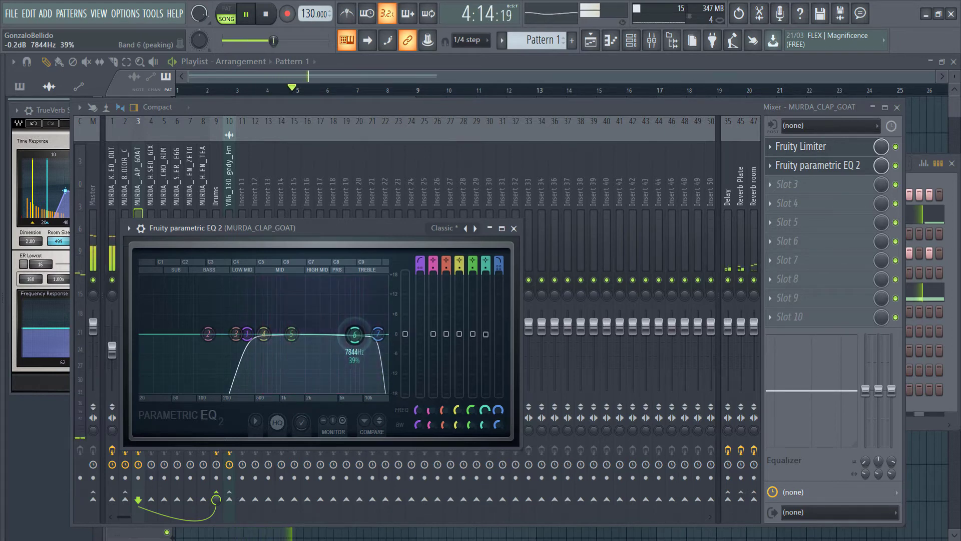
left_click(303, 111)
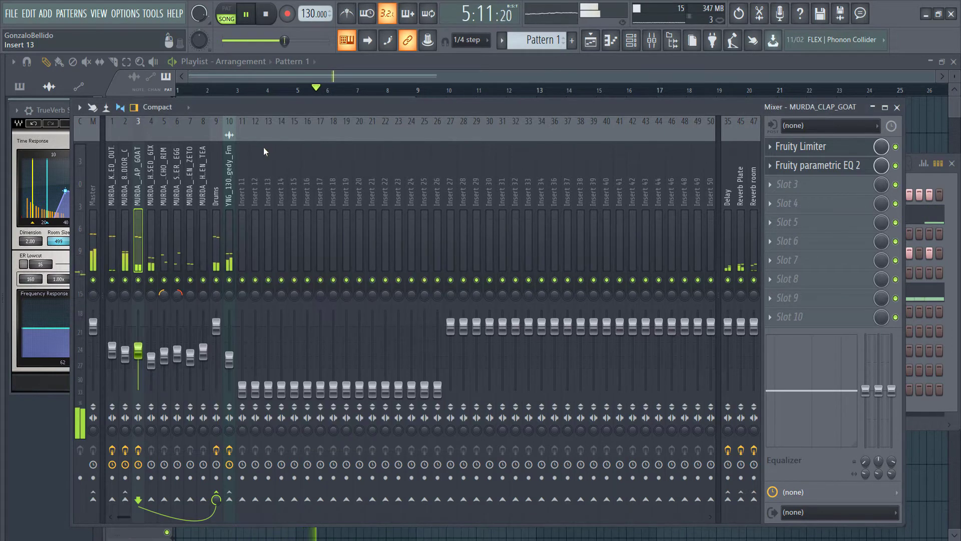
Move Fruity Limiter on the lofi guitar track down to slot 10.
left_click(231, 183)
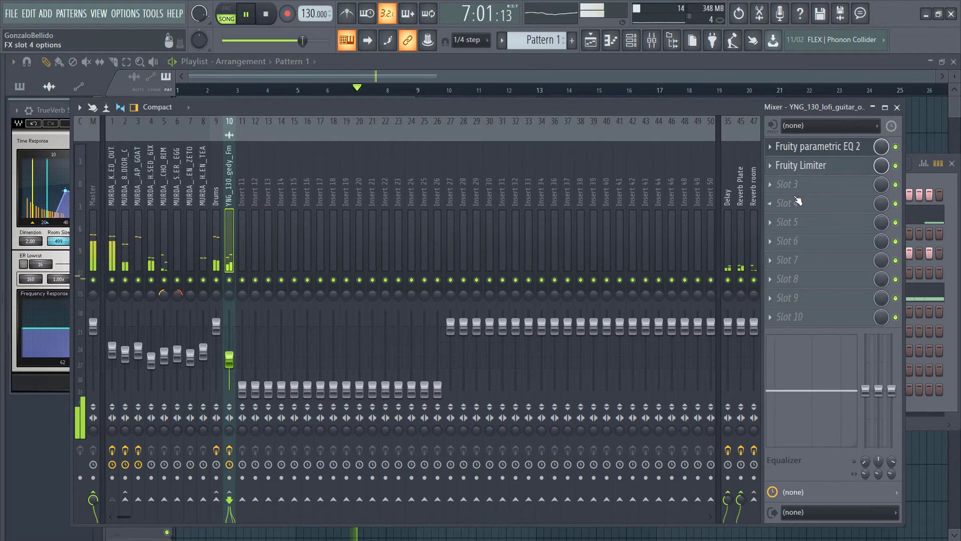
left_click_drag(791, 174, 798, 187)
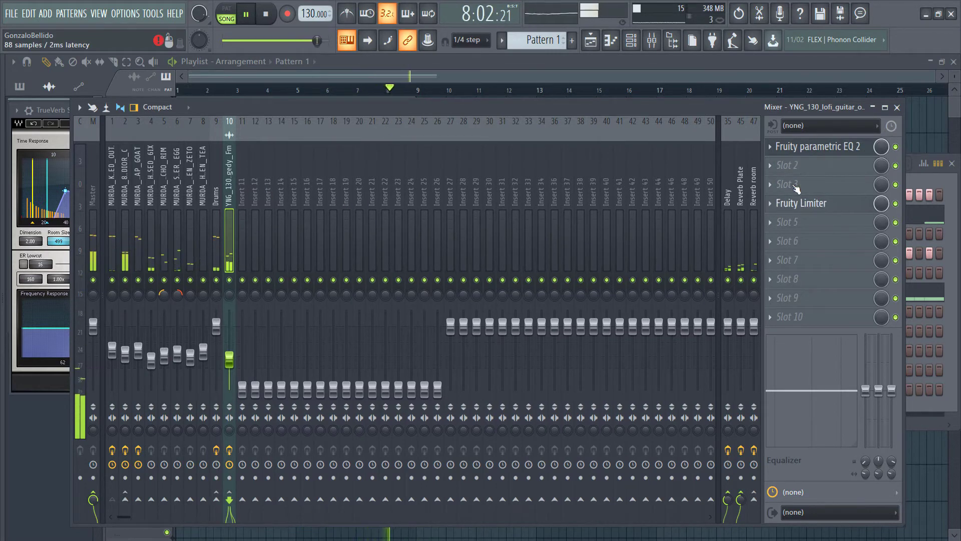
left_click_drag(796, 303, 796, 317)
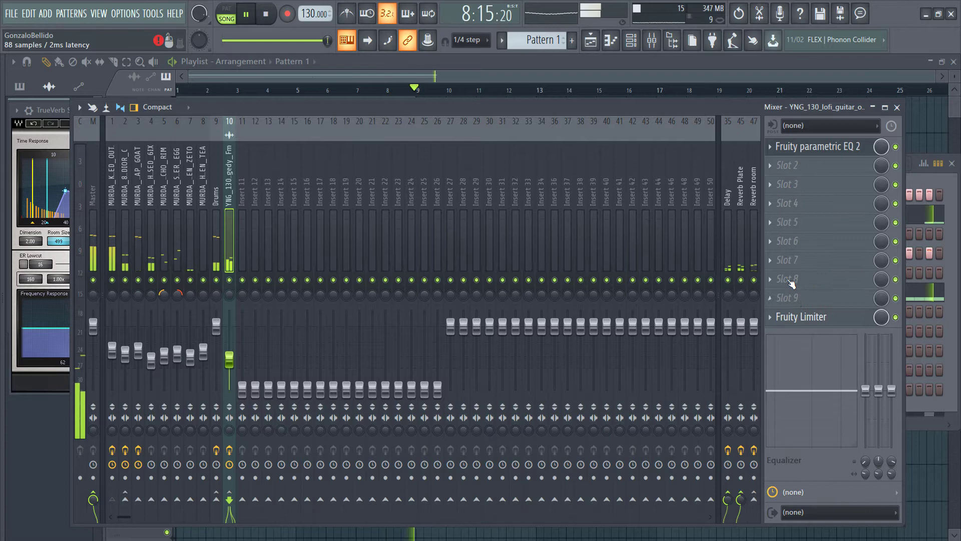
Load Fruity Flanger in slot 2 of the lofi guitar track and lower its mix level.
left_click(788, 165)
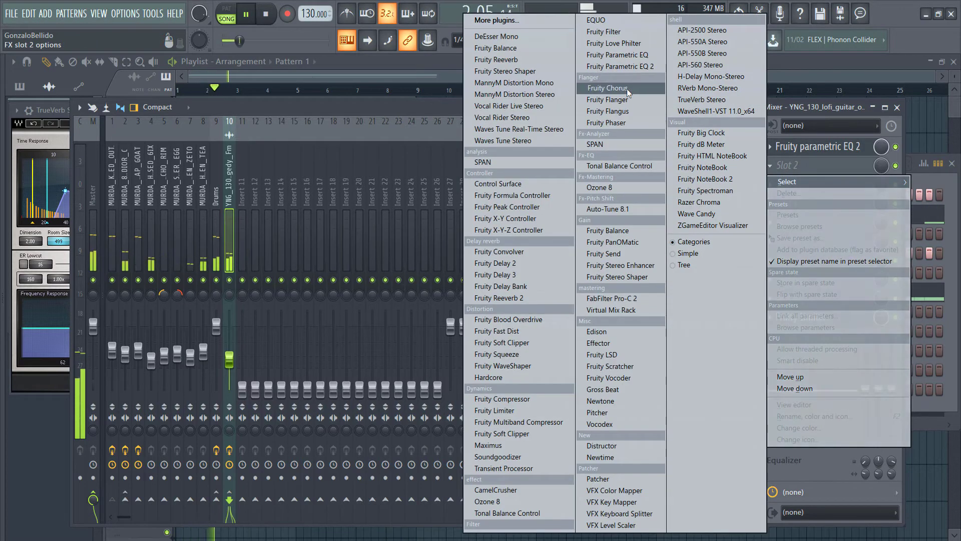
left_click(608, 100)
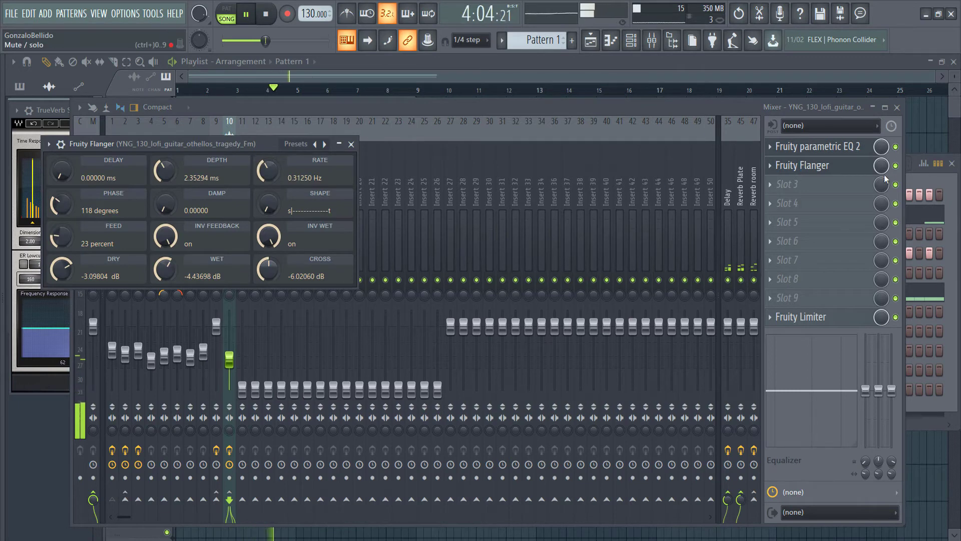
left_click_drag(882, 166, 882, 171)
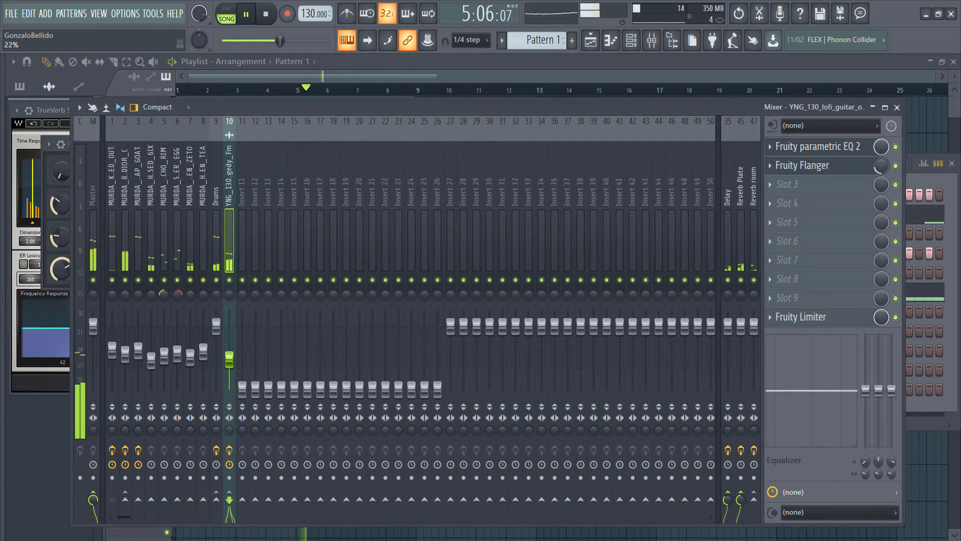
Add Fruity Chorus in slot 3 of the lofi guitar track and reduce its mix level.
left_click(801, 186)
left_click(612, 86)
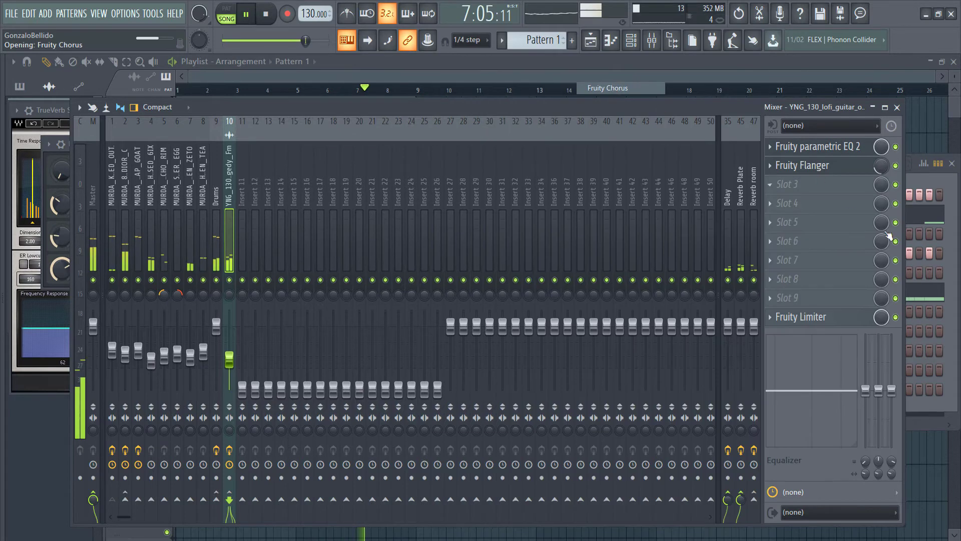
left_click(877, 191)
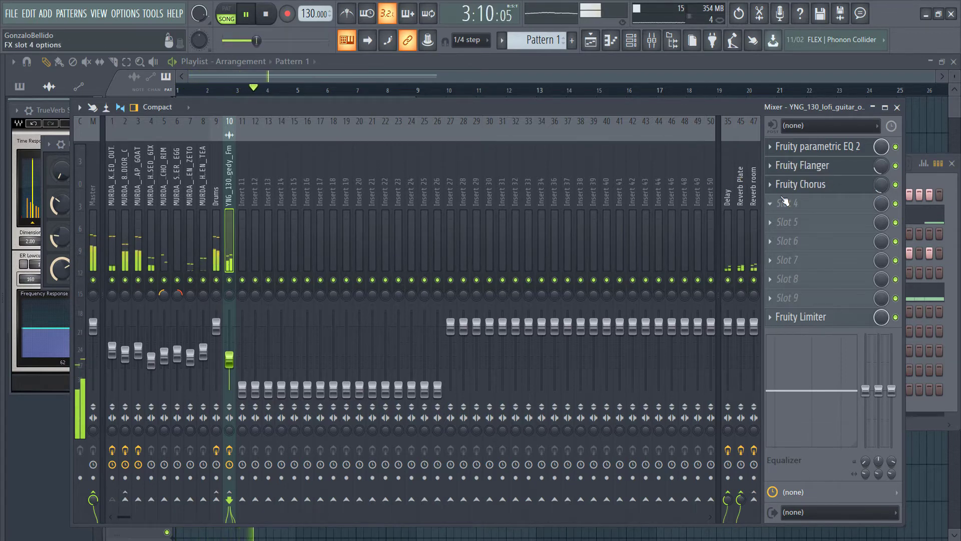
right_click(584, 179)
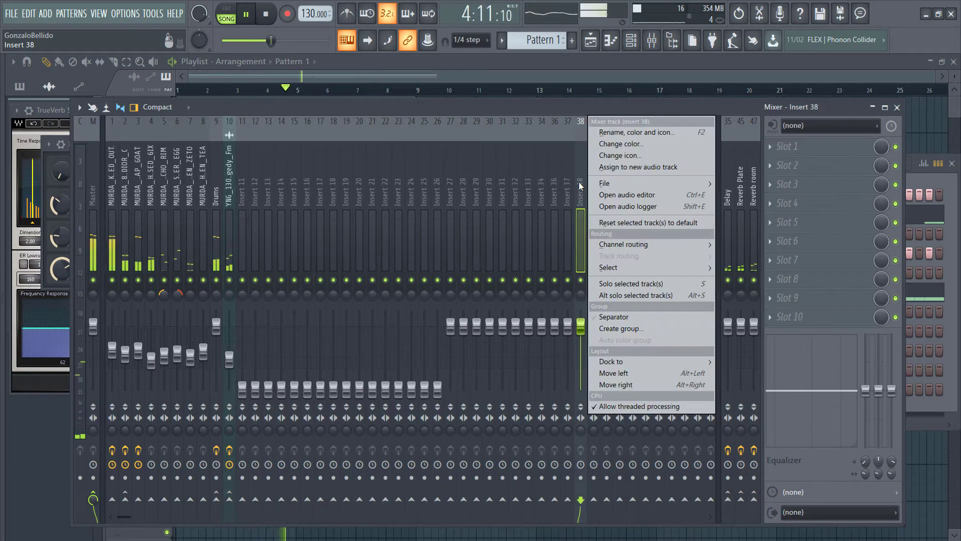
left_click(433, 192)
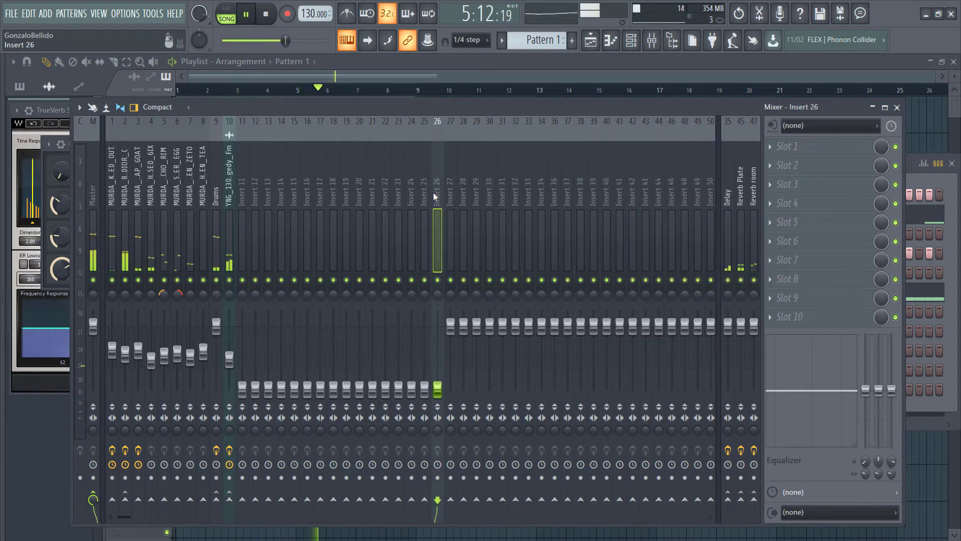
key("space")
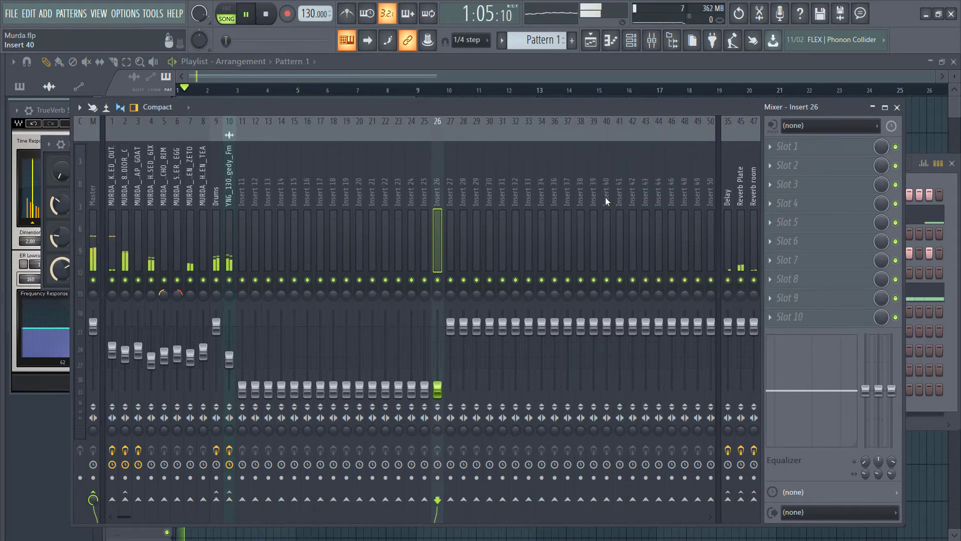
Dock mixer track Insert 40 beside the Delay and Reverb effect tracks.
right_click(606, 200)
mouse_move(656, 361)
left_click(761, 386)
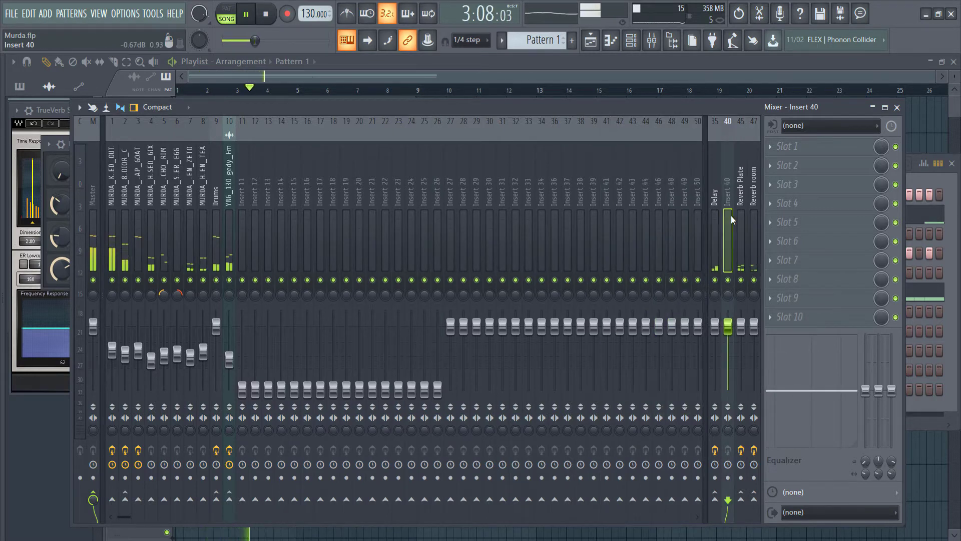
Rename the docked Insert 40 track as DIstorsion.
right_click(732, 196)
left_click(767, 134)
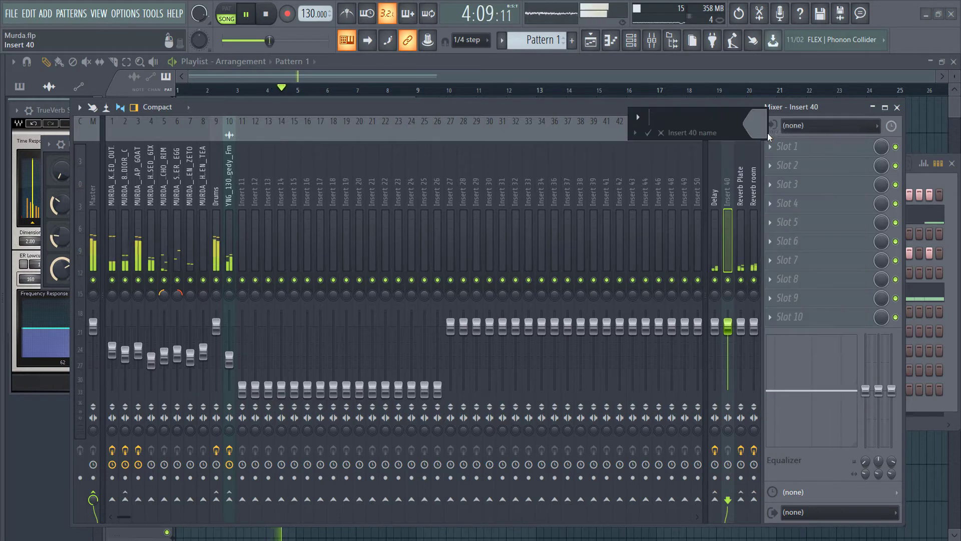
type("Disto")
key("BackSpace")
key("BackSpace")
key("BackSpace")
key("BackSpace")
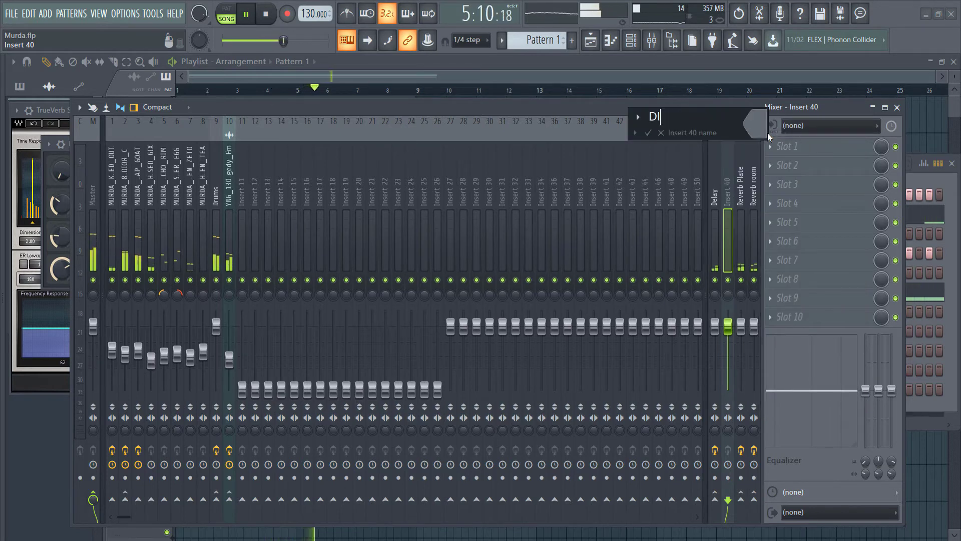
type("lis")
key("BackSpace")
key("BackSpace")
type("storsion")
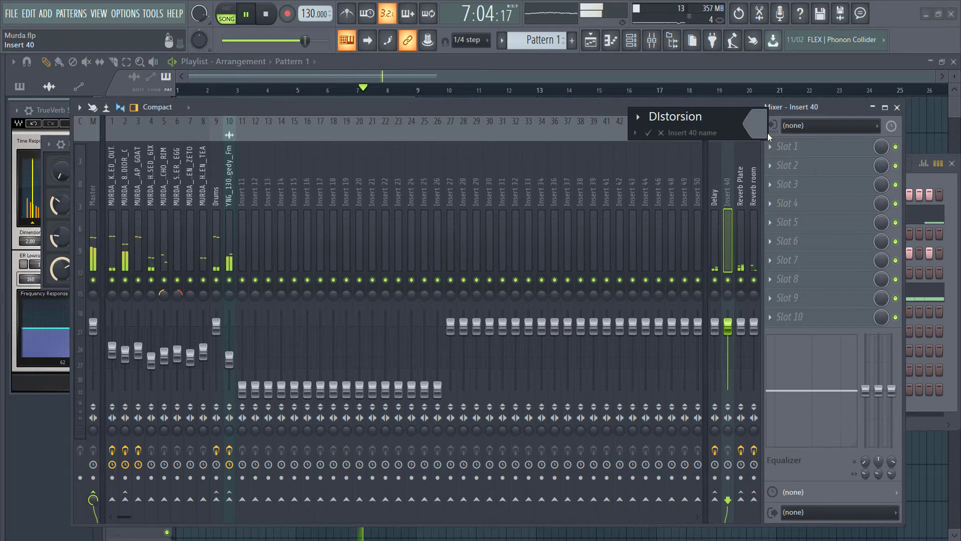
key("Return")
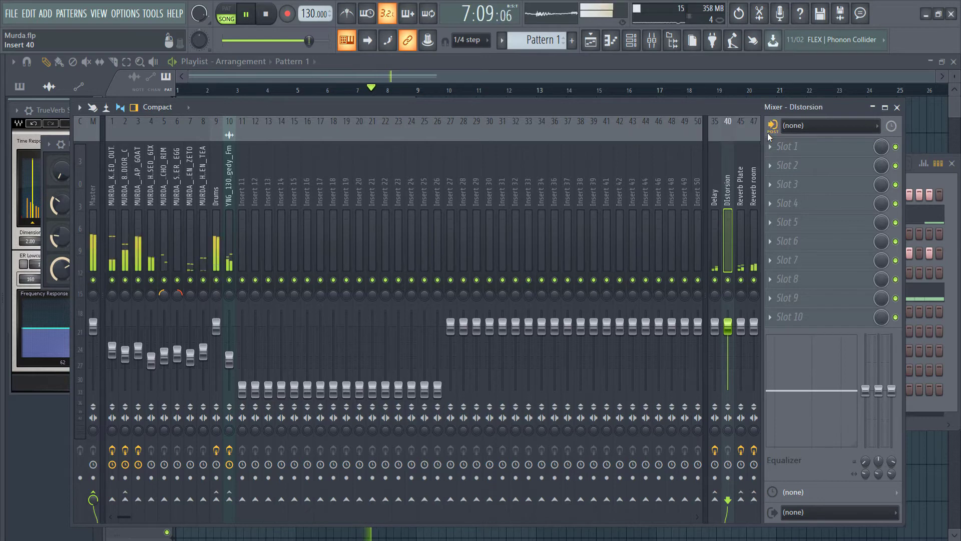
Stop playback and load CamelCrusher in slot 1 of the DIstorsion track.
key("space")
left_click(803, 145)
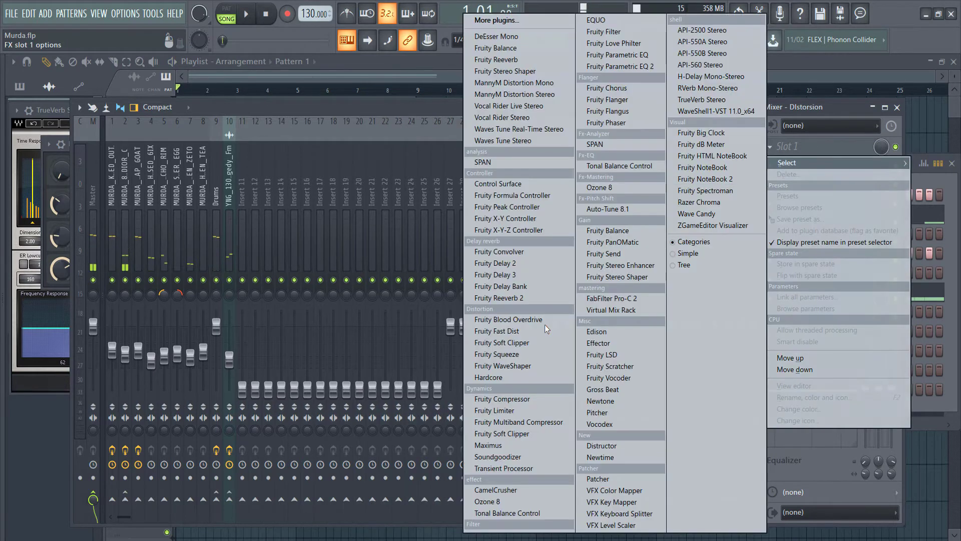
left_click(518, 489)
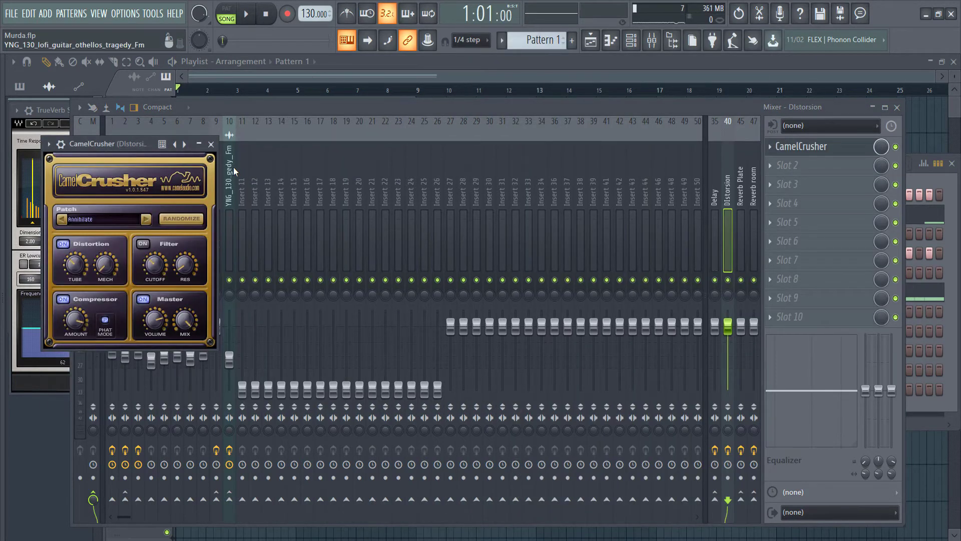
Start playback and send the lofi guitar track to the DIstorsion track at about 25%.
left_click(231, 178)
key("space")
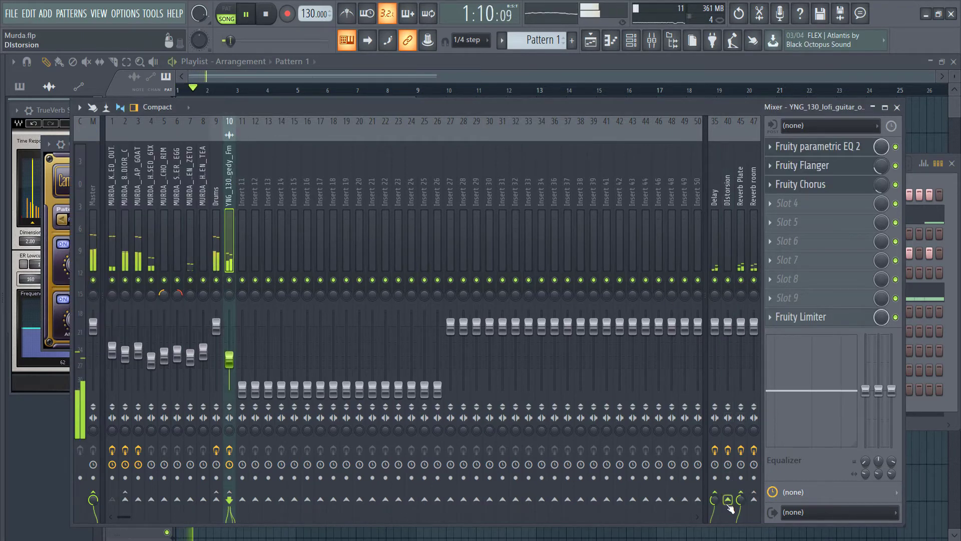
left_click(728, 500)
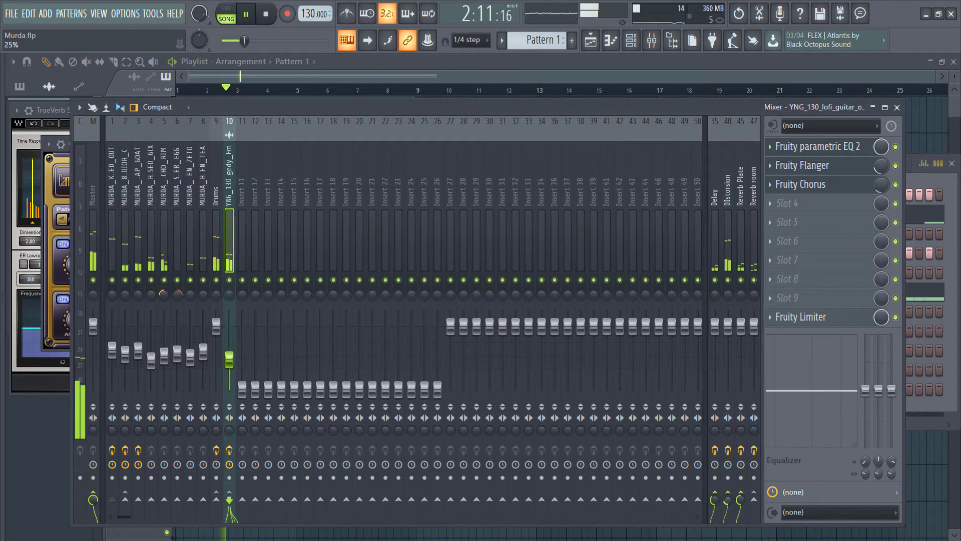
Open CamelCrusher on the DIstorsion track and step through its patches to British Crunch.
left_click(726, 203)
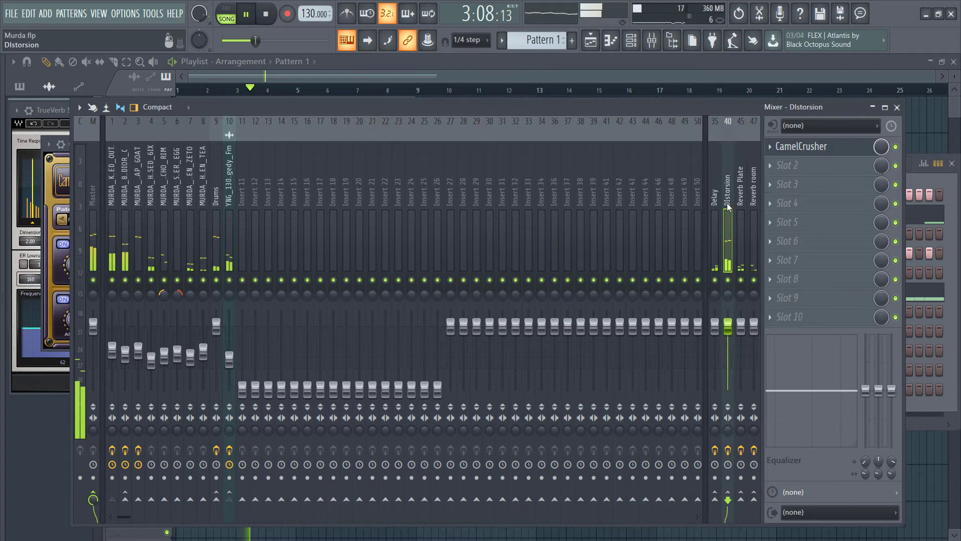
left_click(800, 149)
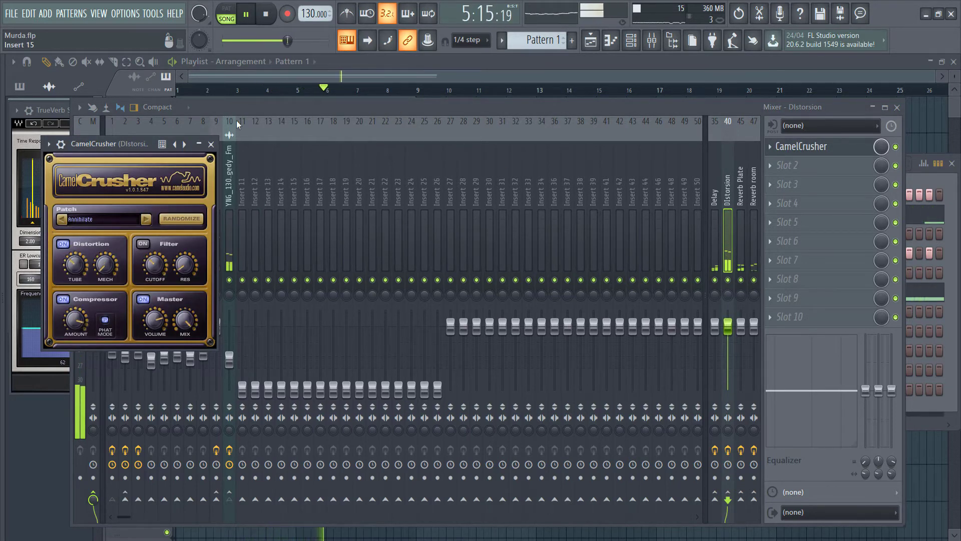
left_click(146, 219)
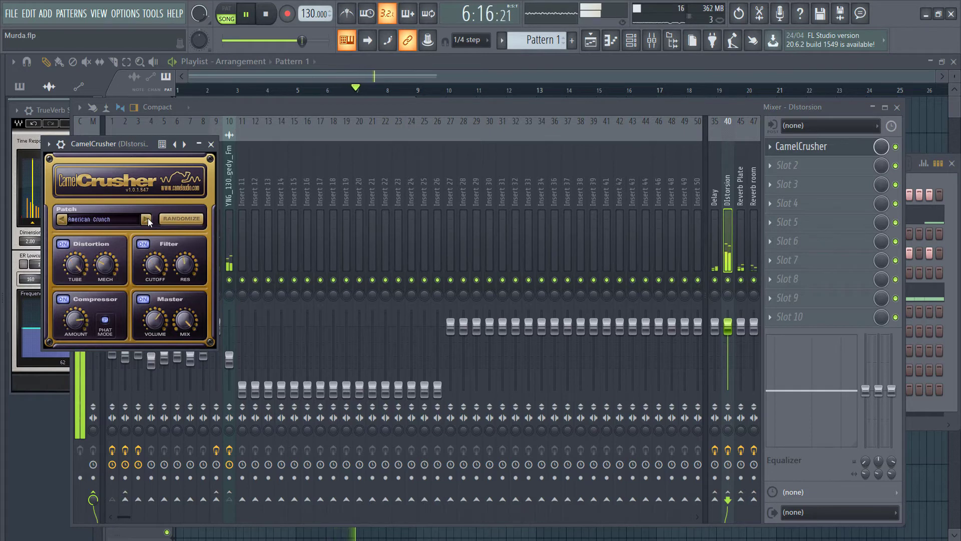
left_click(146, 218)
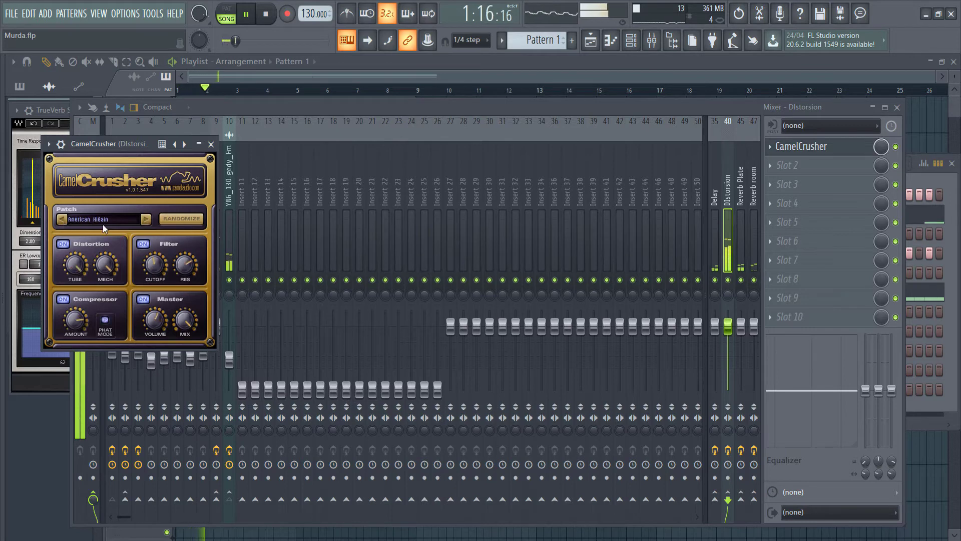
left_click(147, 221)
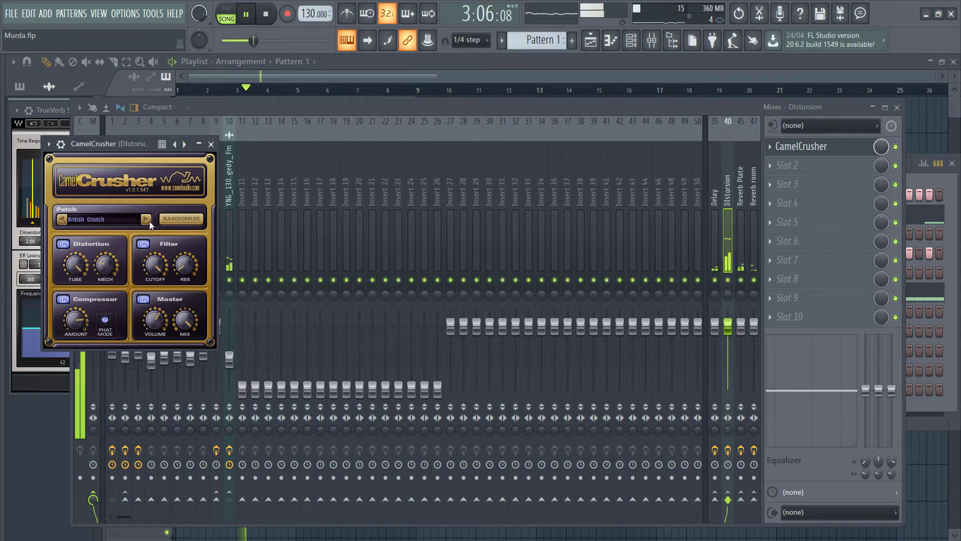
Lower the lofi guitar track's volume fader to about -18.7 dB.
left_click(230, 204)
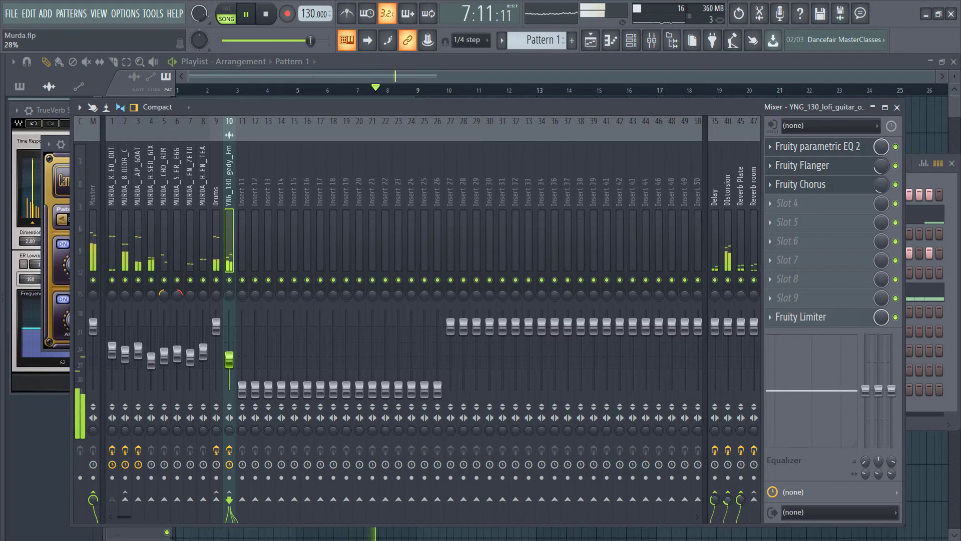
left_click_drag(222, 367, 222, 377)
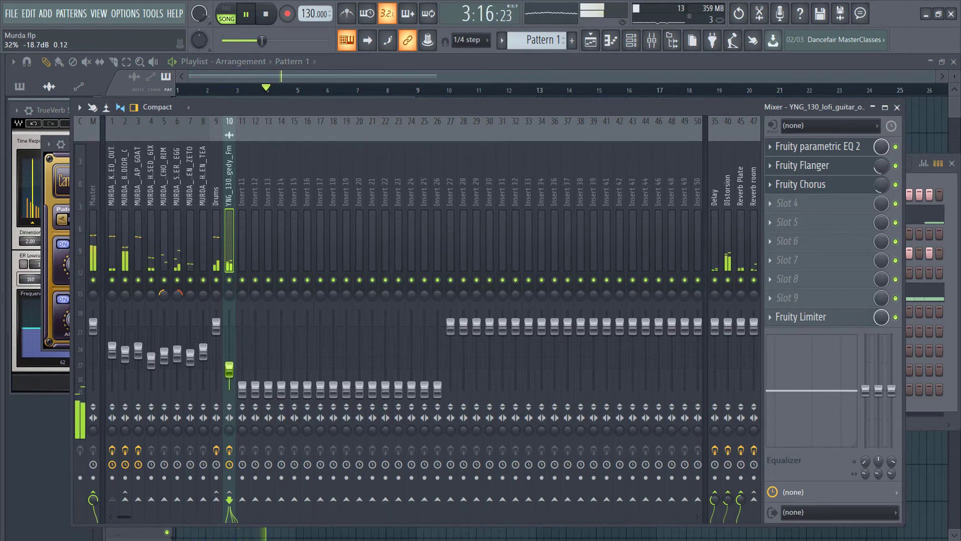
Load Fruity Parametric EQ 2 in slot 2 of the Reverb Plate track with the Classic preset.
left_click(726, 200)
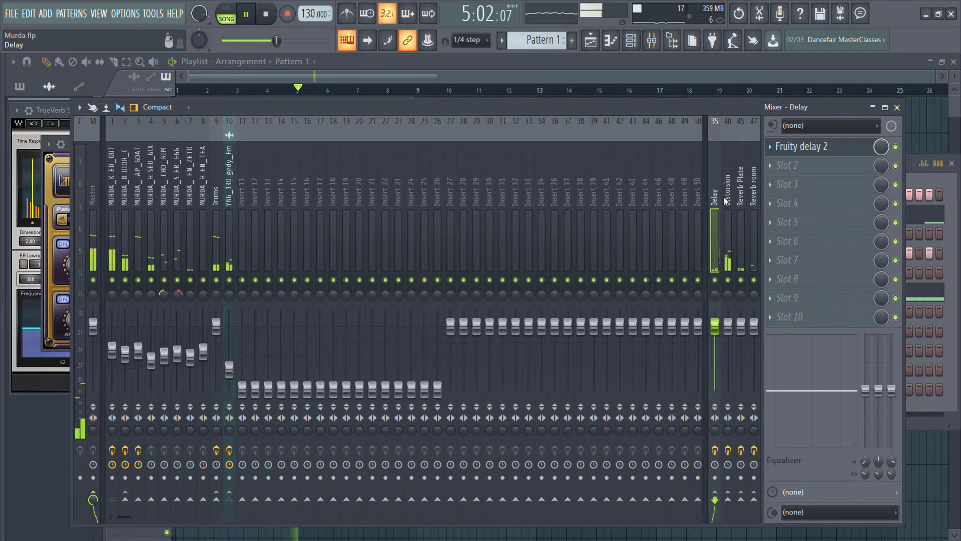
left_click(740, 190)
left_click(785, 168)
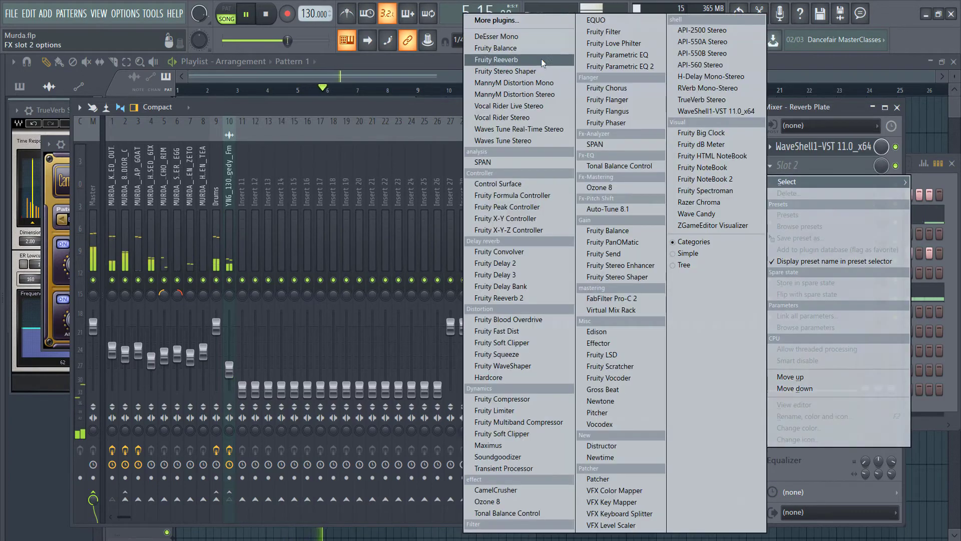
left_click(590, 68)
left_click(97, 196)
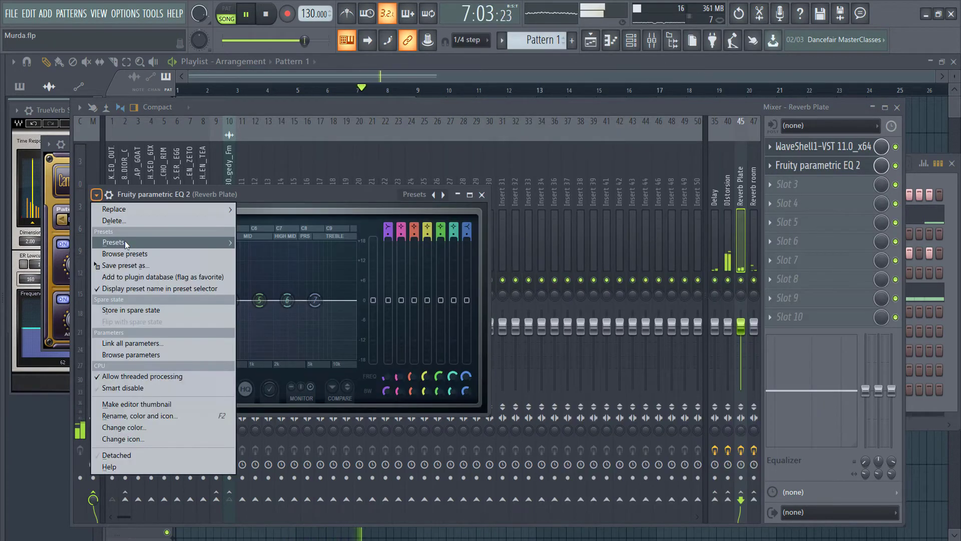
mouse_move(125, 241)
left_click(270, 244)
Give the Reverb Plate EQ's band 1 high-pass a gentler slope order and raise its cutoff to between bands 2 and 3.
right_click(116, 301)
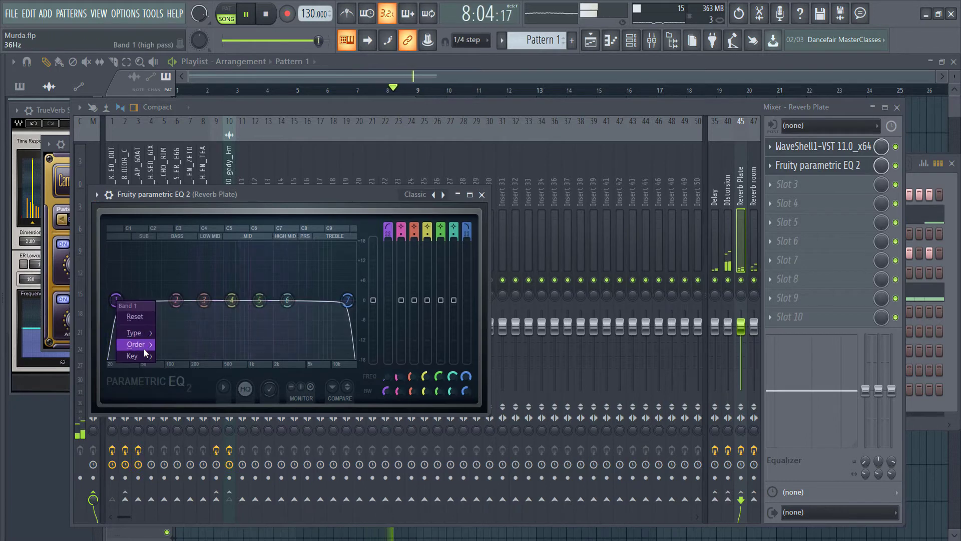
mouse_move(134, 338)
left_click(170, 375)
left_click_drag(118, 300, 190, 301)
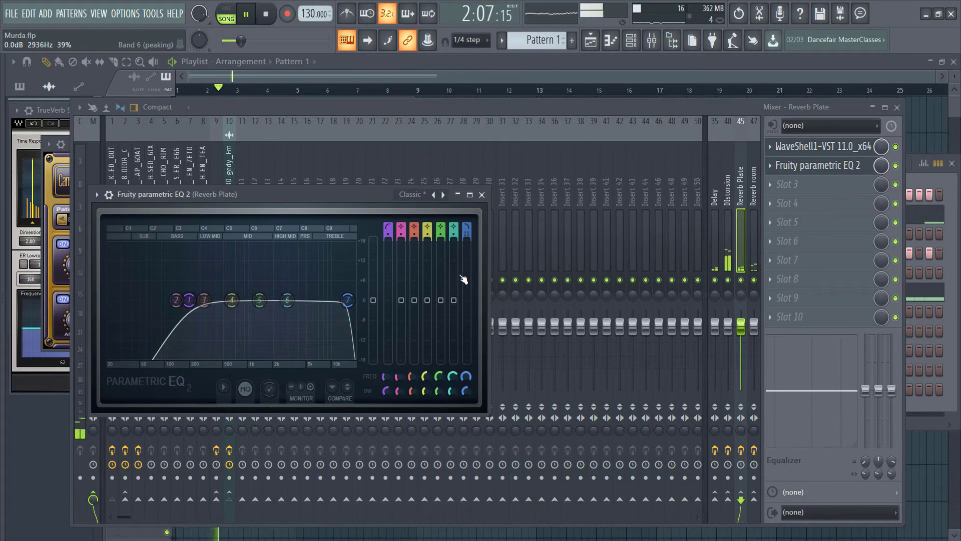
Load Fruity Parametric EQ 2 in slot 2 of the Reverb room track with the Classic preset.
left_click(761, 193)
left_click(797, 164)
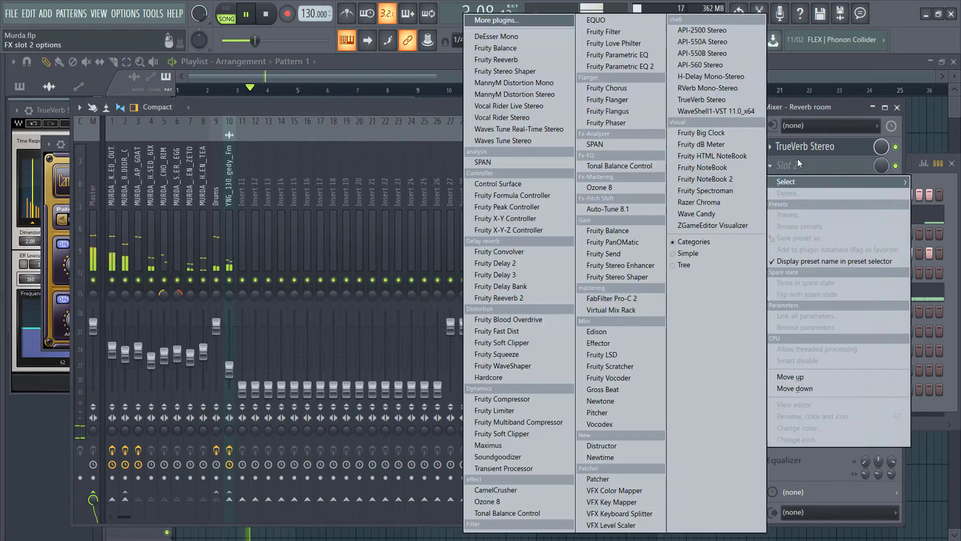
left_click(613, 70)
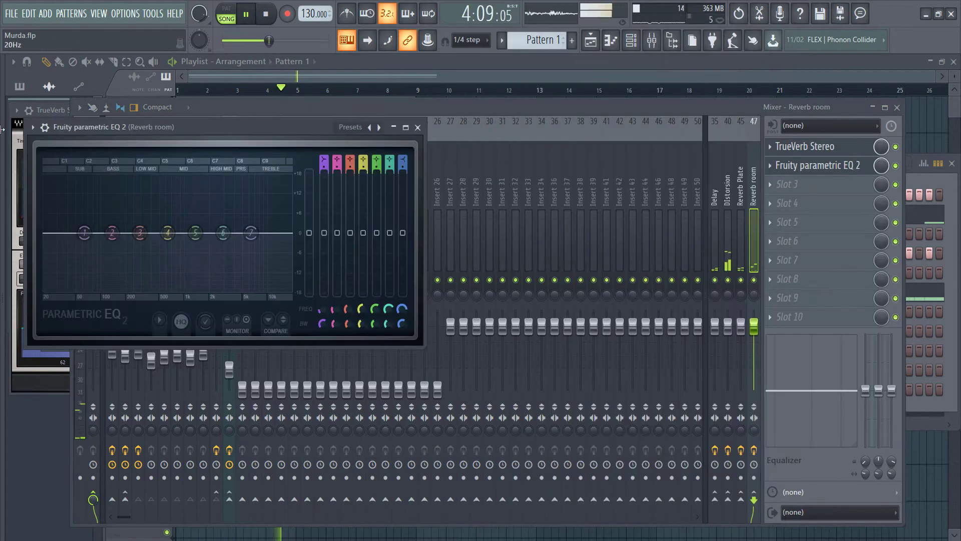
left_click(31, 127)
left_click(195, 186)
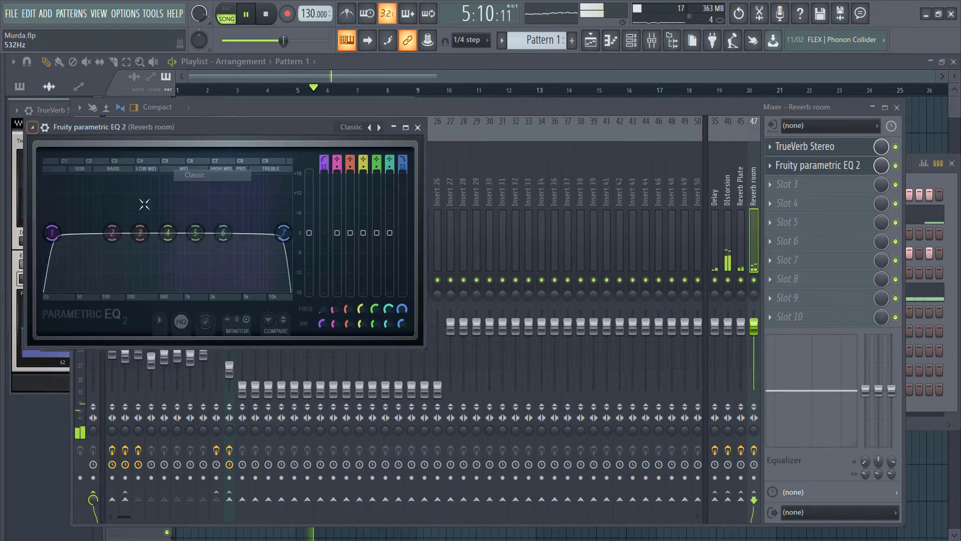
Set the Reverb room EQ's band 1 high-pass to order 2 and raise its cutoff to about band 3's position.
right_click(52, 233)
mouse_move(64, 278)
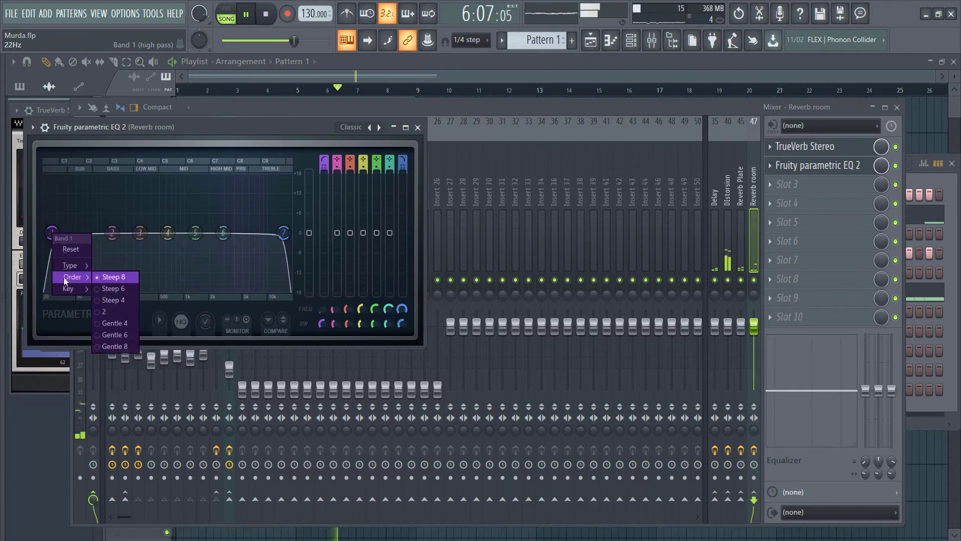
left_click(106, 312)
left_click_drag(52, 233, 143, 232)
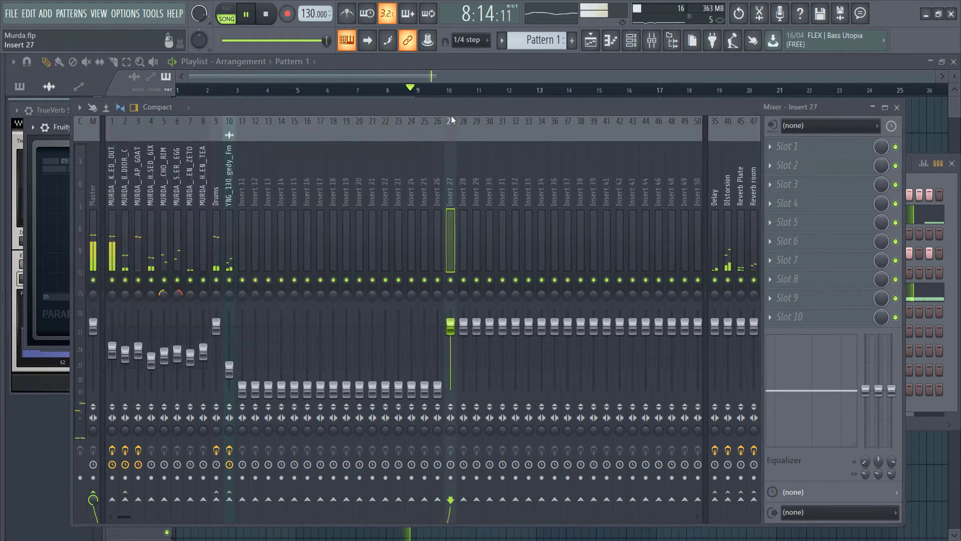
left_click(451, 120)
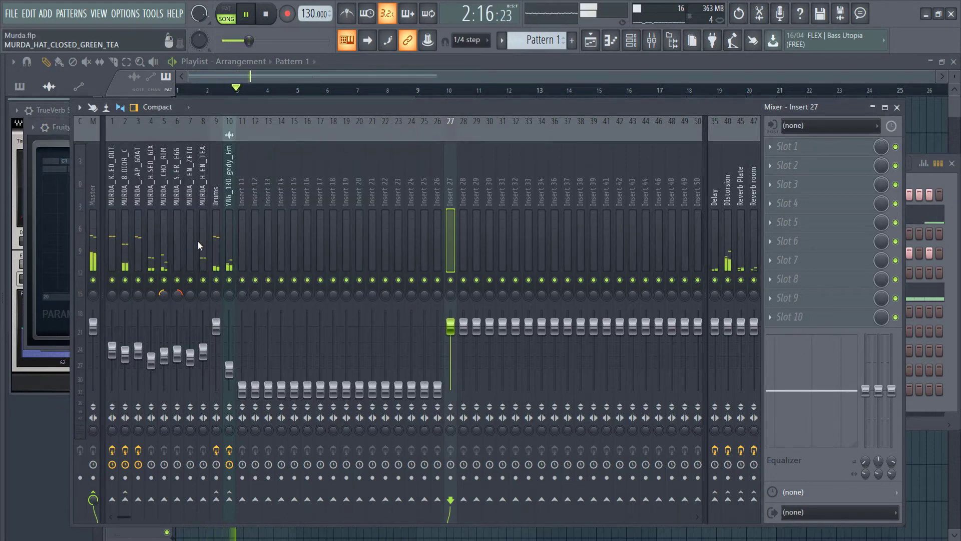
Rename mixer track 6, MURDA_SNARE_EASTER_EGG, as Snare.
right_click(180, 244)
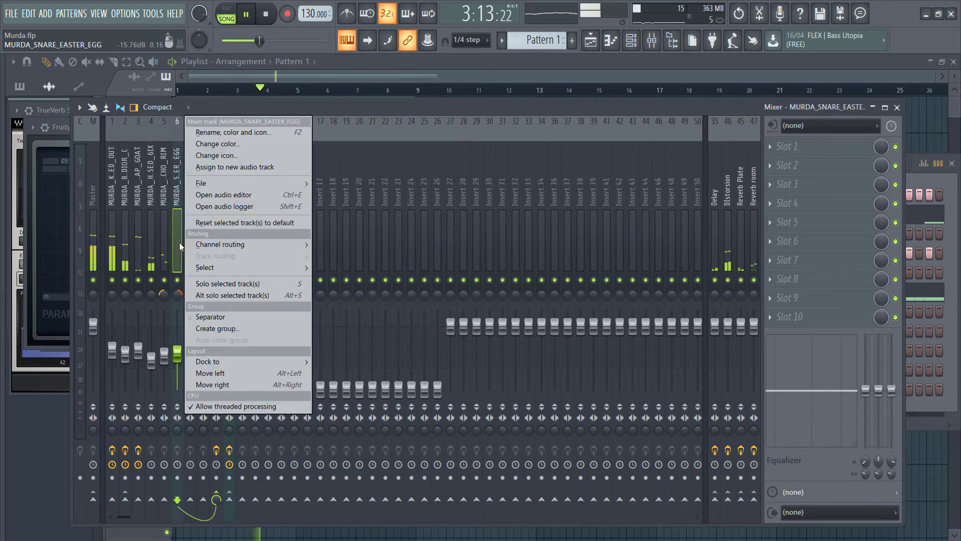
left_click(230, 128)
type("Snare")
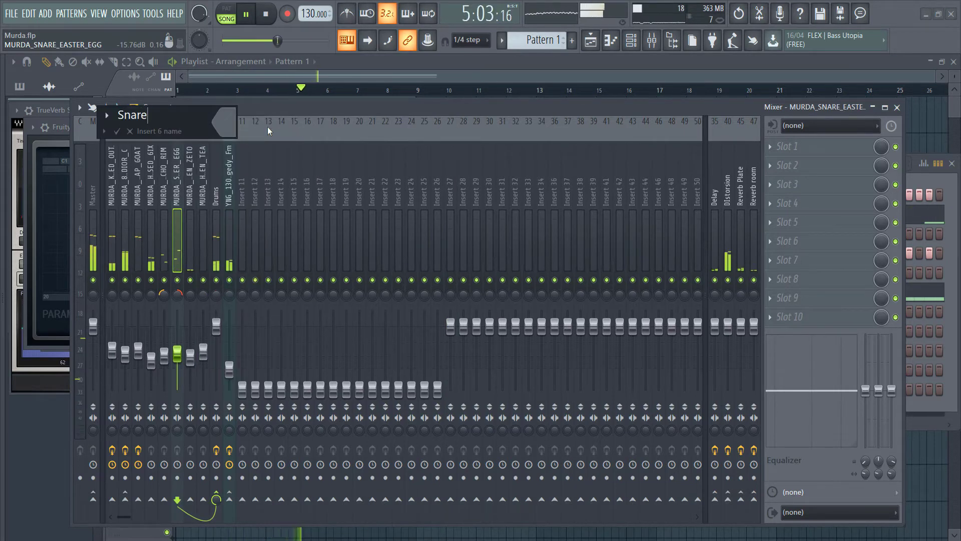
key("Return")
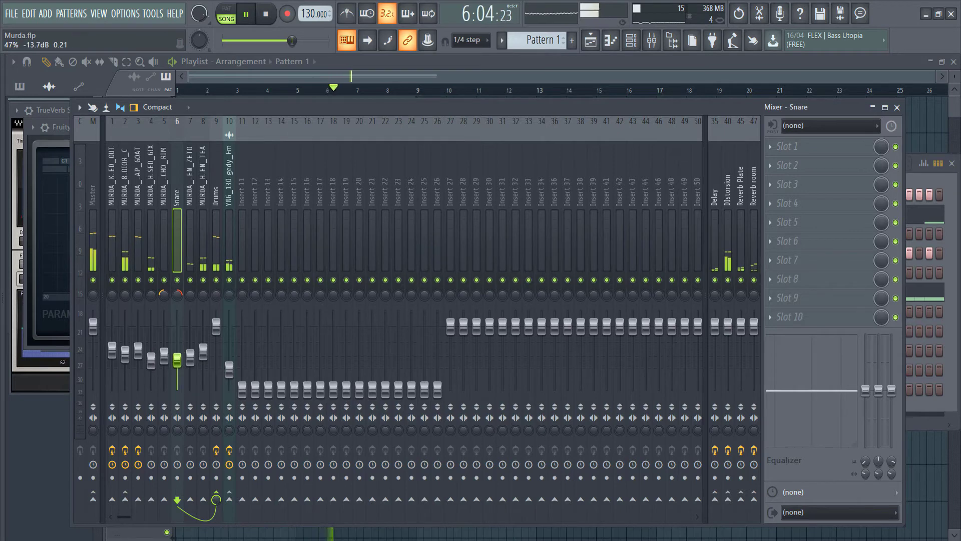
Load Fruity Parametric EQ 2 in slot 1 of the Snare track with the Classic preset.
left_click(788, 146)
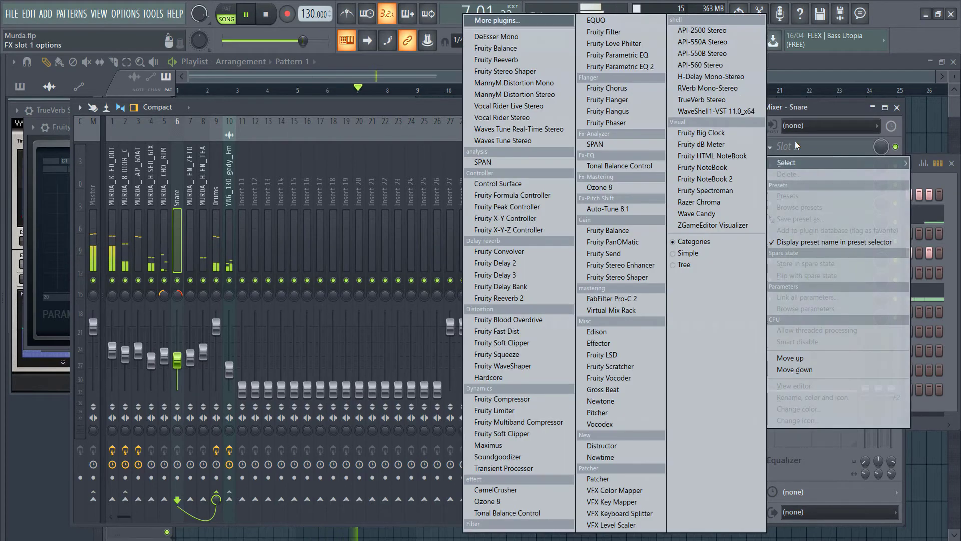
left_click(635, 66)
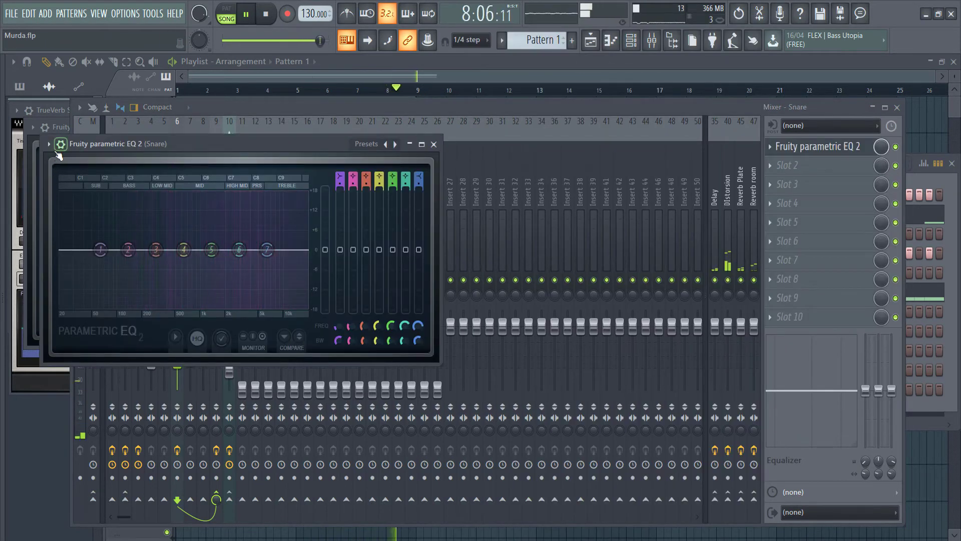
left_click(49, 144)
left_click(48, 144)
left_click(49, 144)
mouse_move(116, 192)
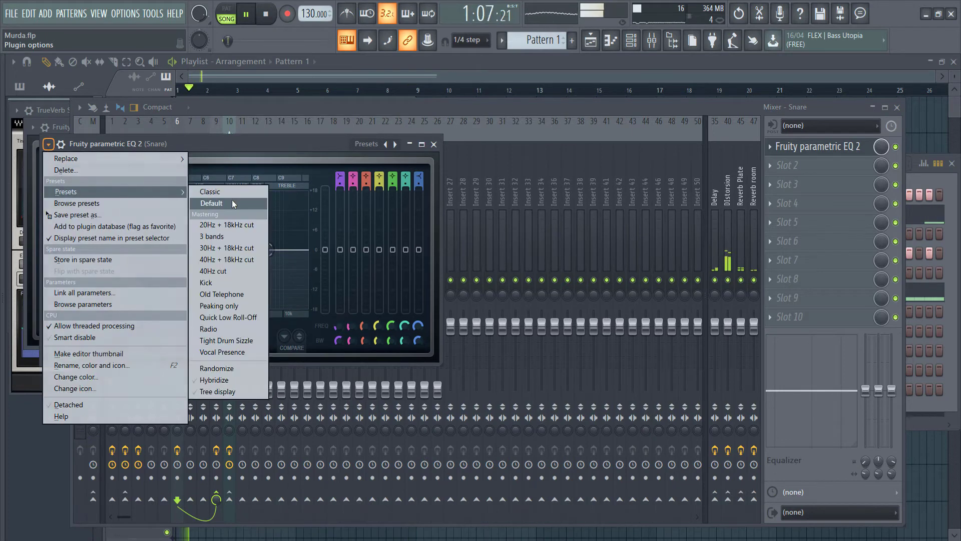
left_click(233, 193)
Set the Snare EQ's band 1 high-pass to Steep 4, raise its cutoff to just below band 2, and shift band 6 up near band 7.
right_click(67, 250)
mouse_move(86, 293)
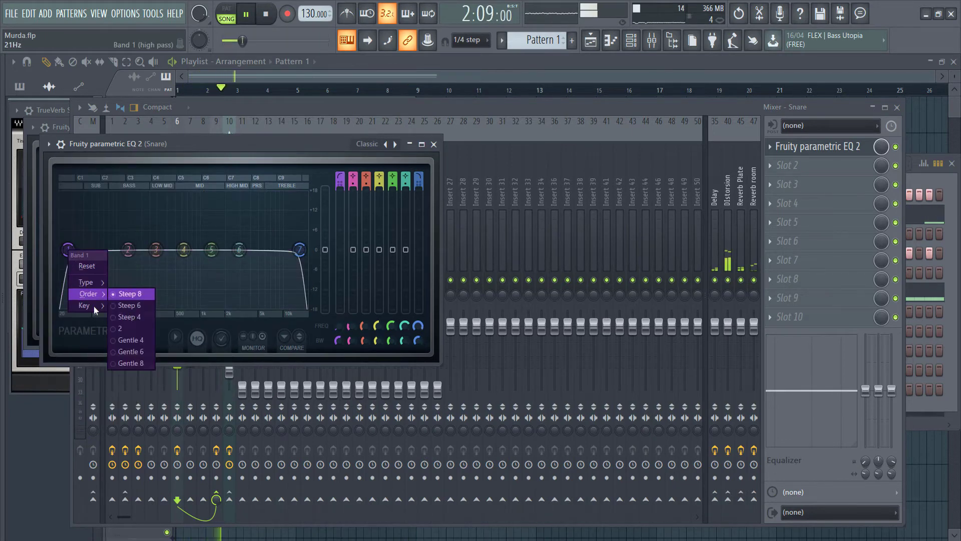
left_click(123, 318)
left_click_drag(68, 250, 112, 250)
left_click_drag(240, 250, 270, 250)
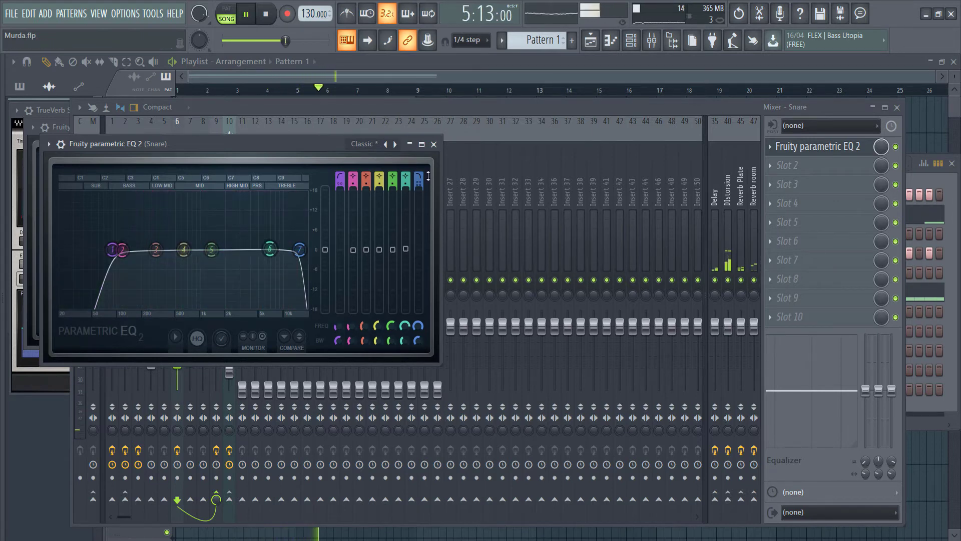
left_click(466, 106)
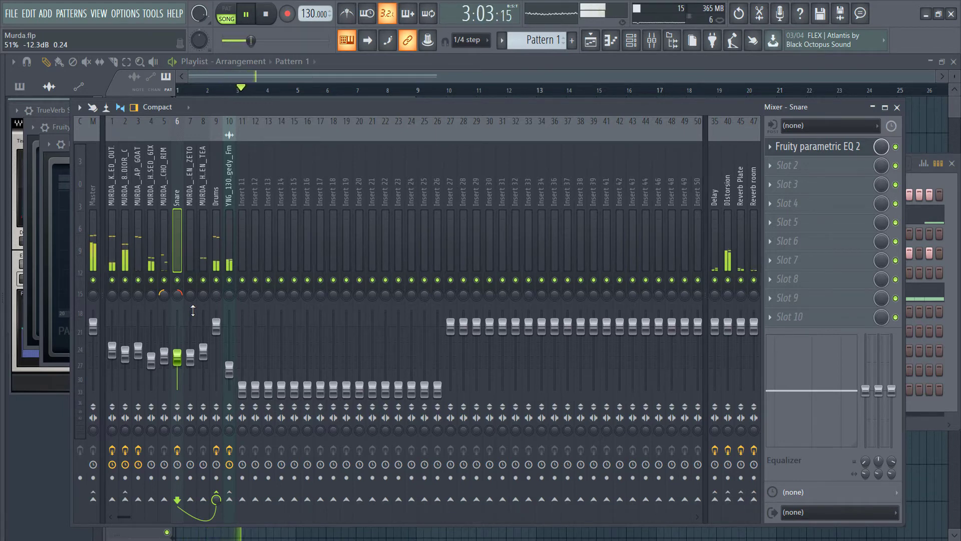
Raise the system volume and lower the rim channel's volume to about 33% in the channel rack.
key("XF86AudioRaiseVolume")
key("XF86AudioRaiseVolume")
key("XF86AudioRaiseVolume")
key("XF86AudioRaiseVolume")
key("XF86AudioRaiseVolume")
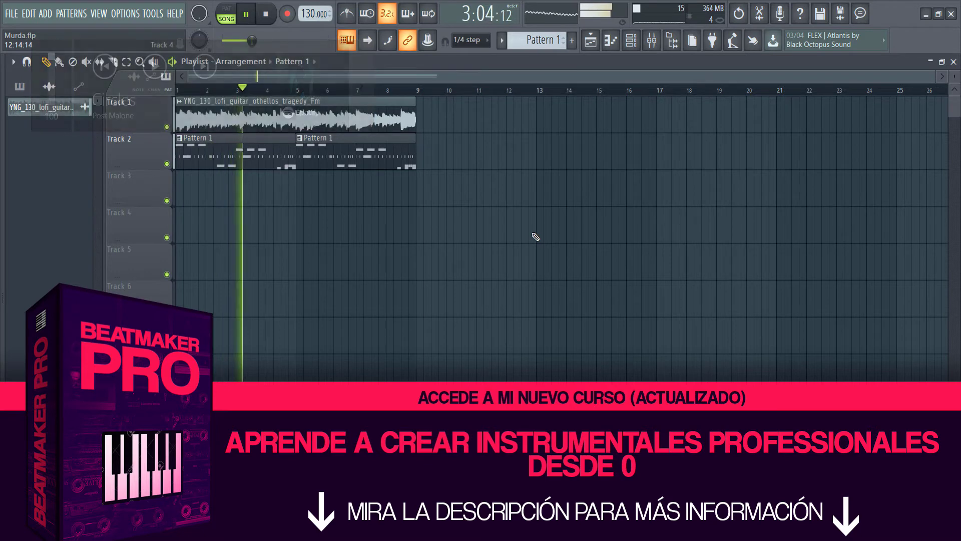
left_click(631, 42)
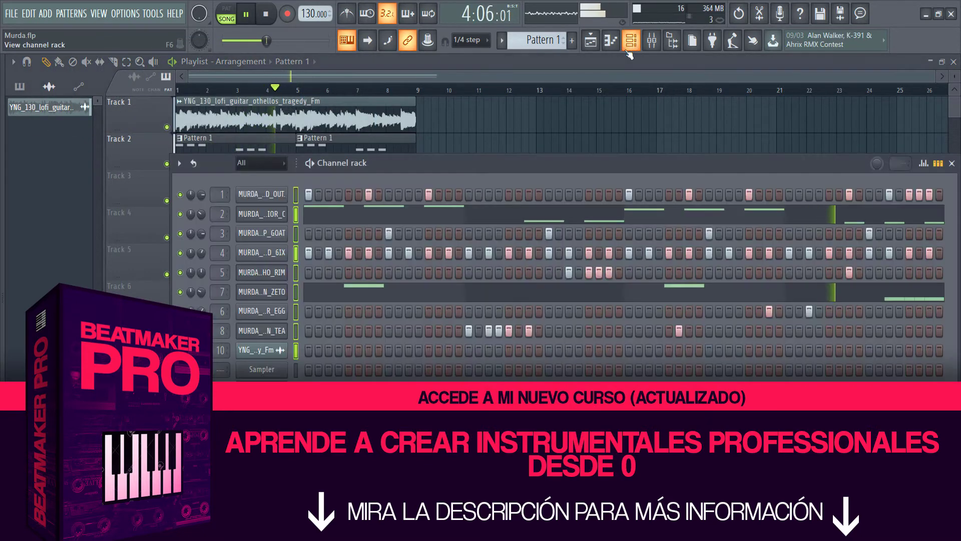
left_click_drag(201, 274, 201, 281)
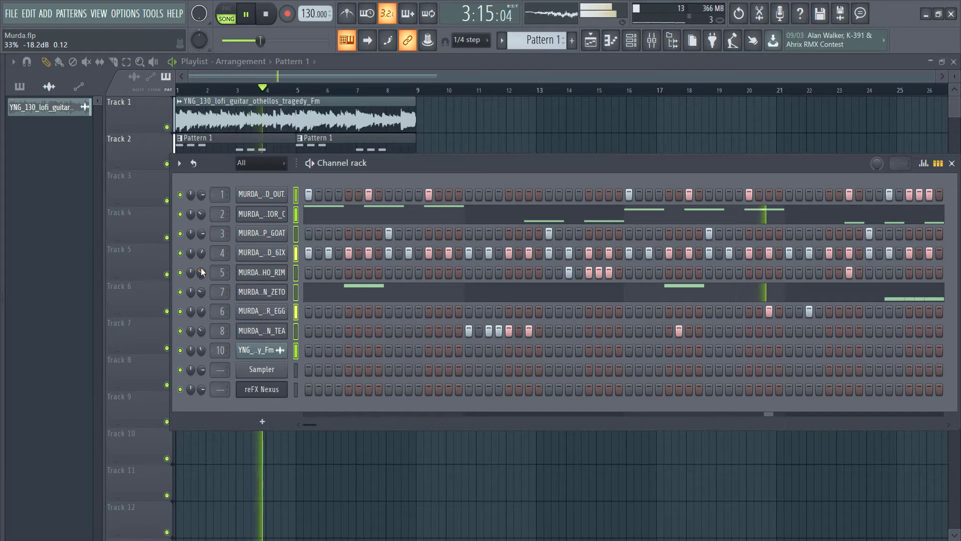
key("space")
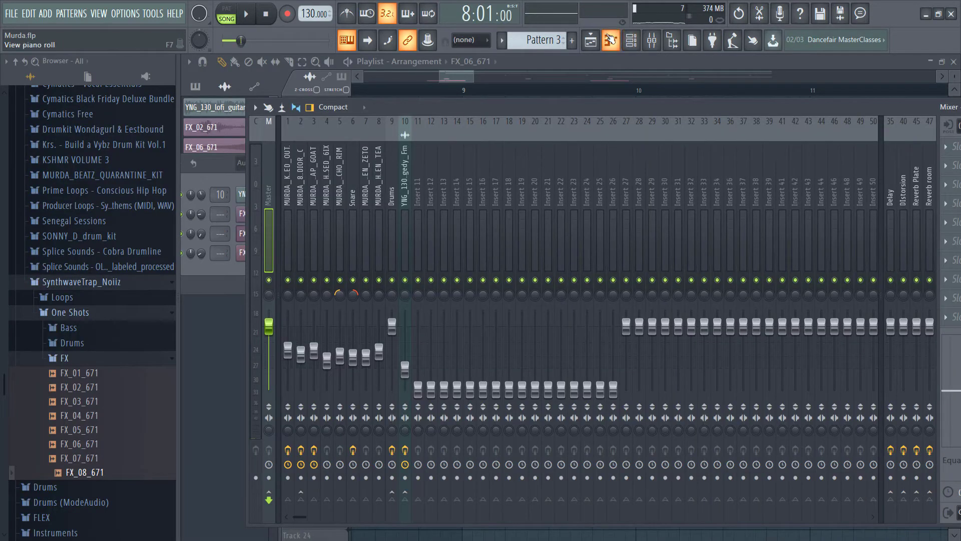
Show all channels in the channel rack and select the five channels from reFX Nexus through FX_08_671.
left_click(611, 40)
left_click(632, 41)
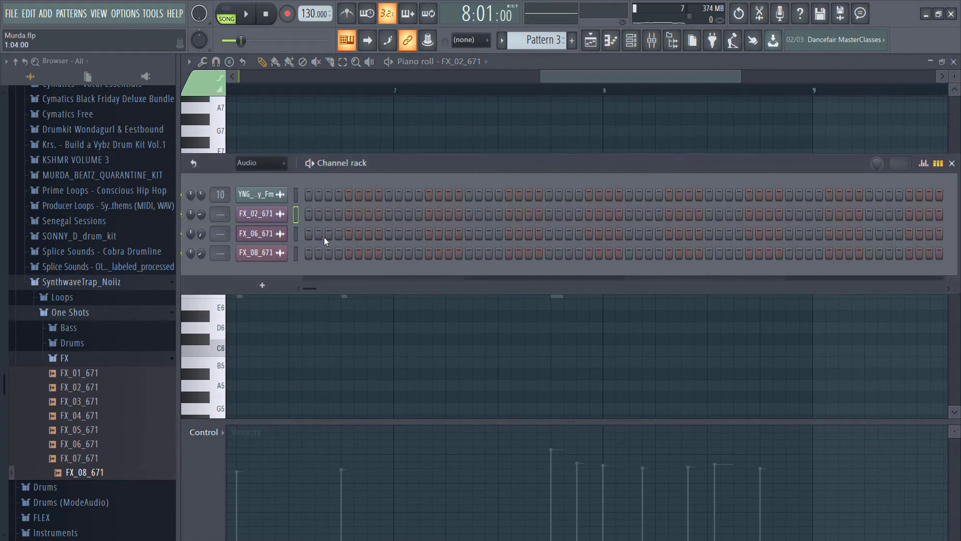
left_click(260, 163)
left_click(263, 177)
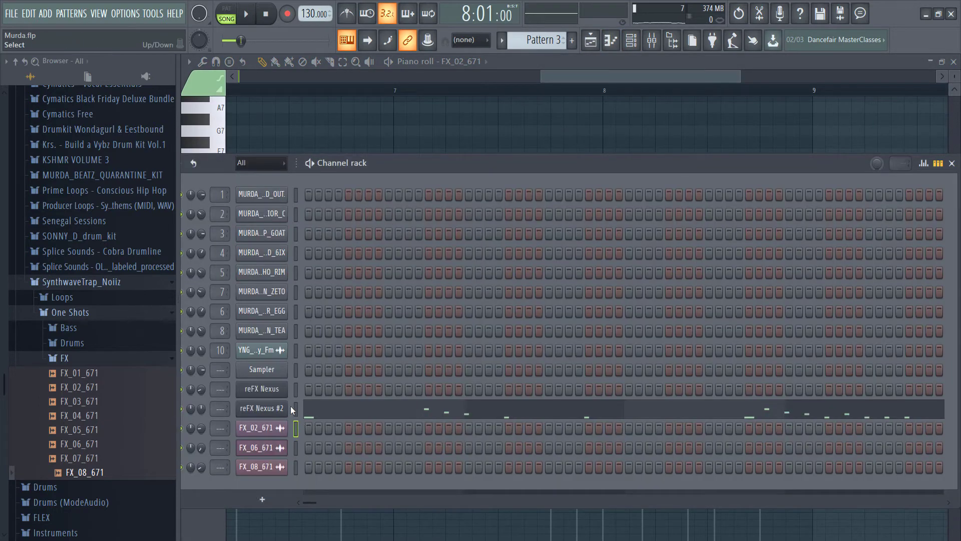
key("space")
left_click(296, 390)
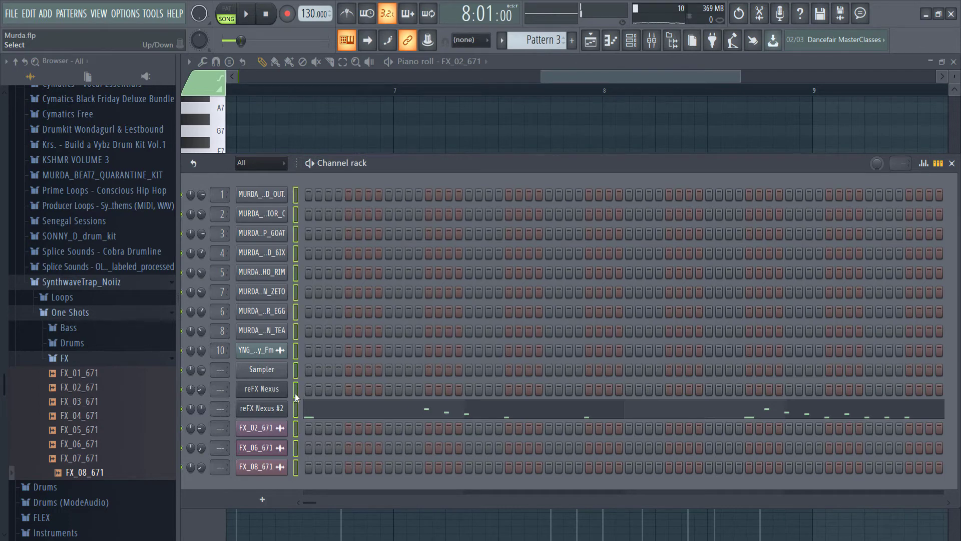
left_click(295, 391)
left_click_drag(296, 389, 297, 461)
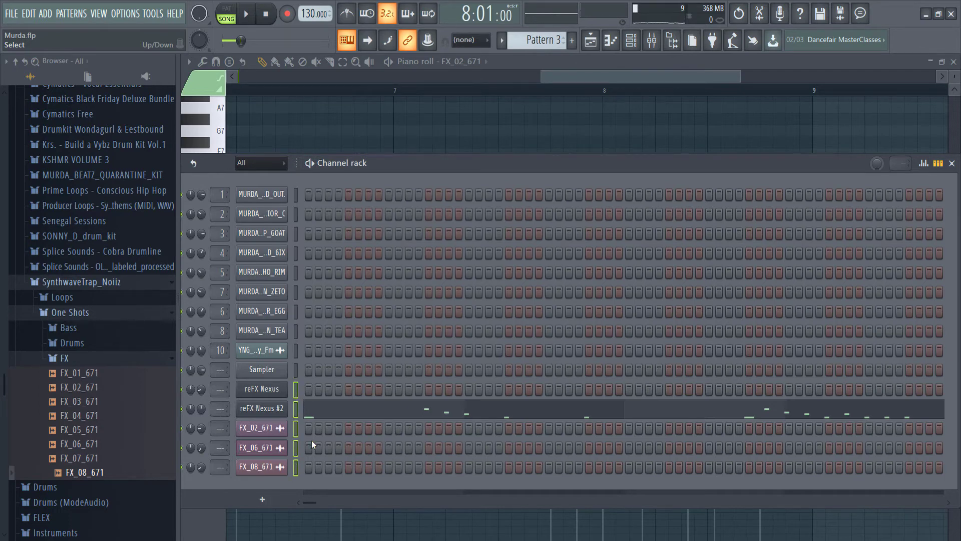
Route the selected channels to consecutive mixer tracks starting at Insert 11.
left_click(652, 41)
left_click_drag(422, 189, 544, 199)
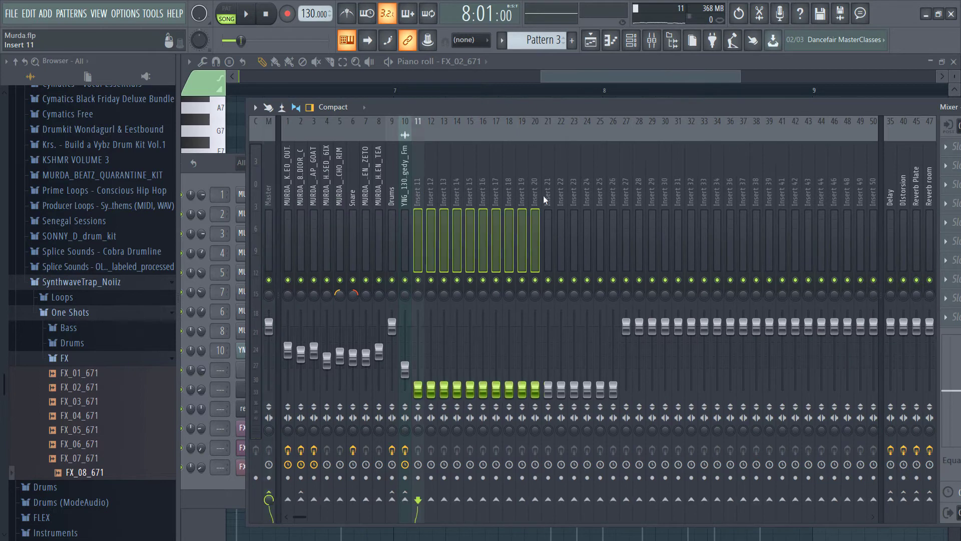
key("ctrl+l")
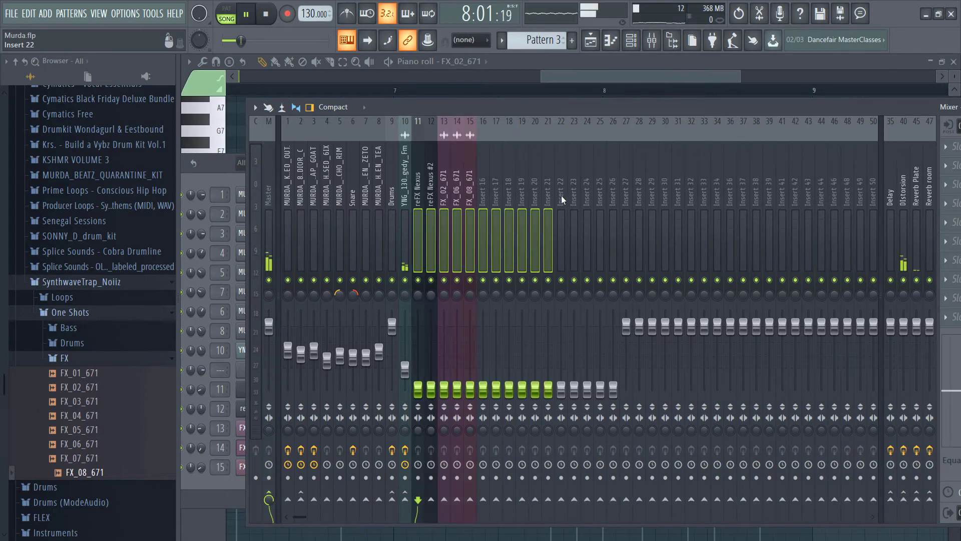
Place the playhead in bar 14 of the playlist and set the snap to Cell.
left_click(590, 41)
scroll(516, 92, "down", 6)
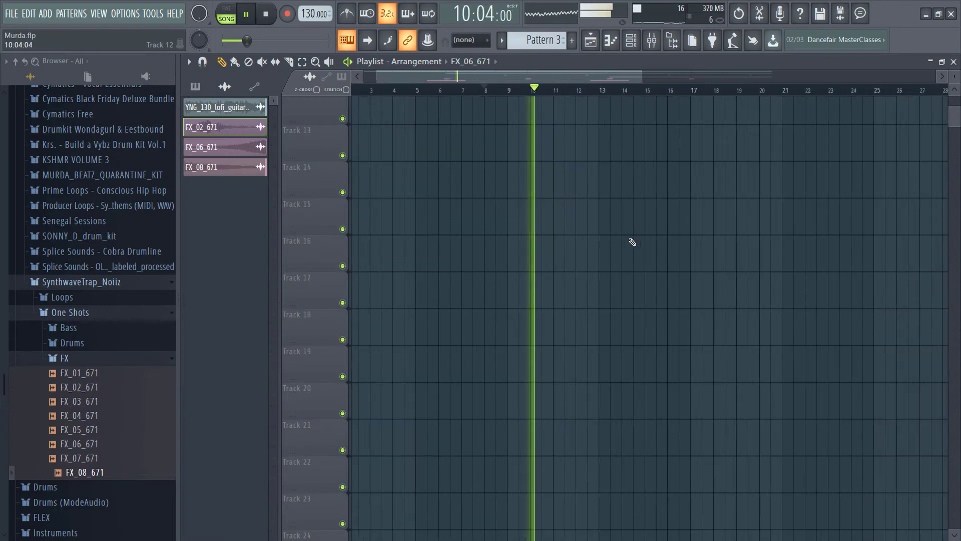
scroll(633, 244, "up", 5)
key("space")
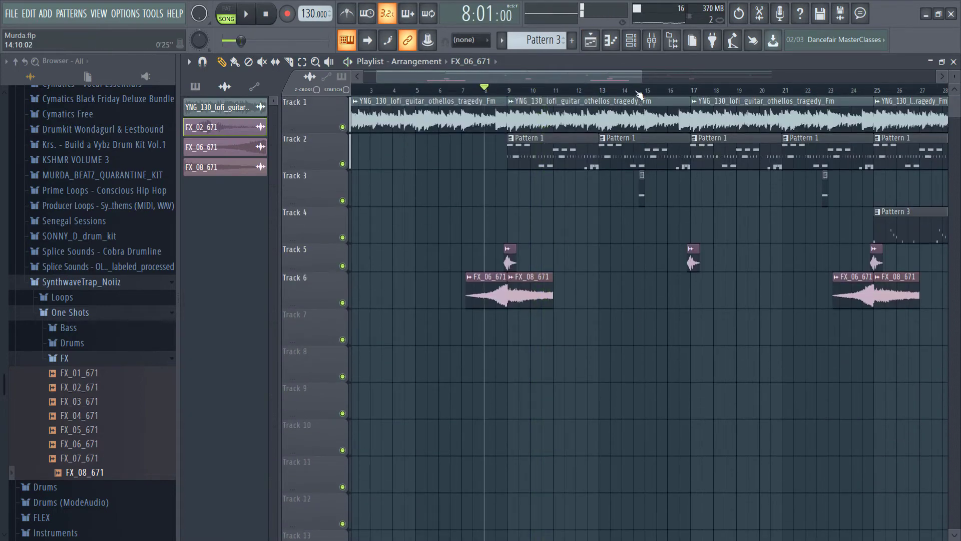
left_click(639, 93)
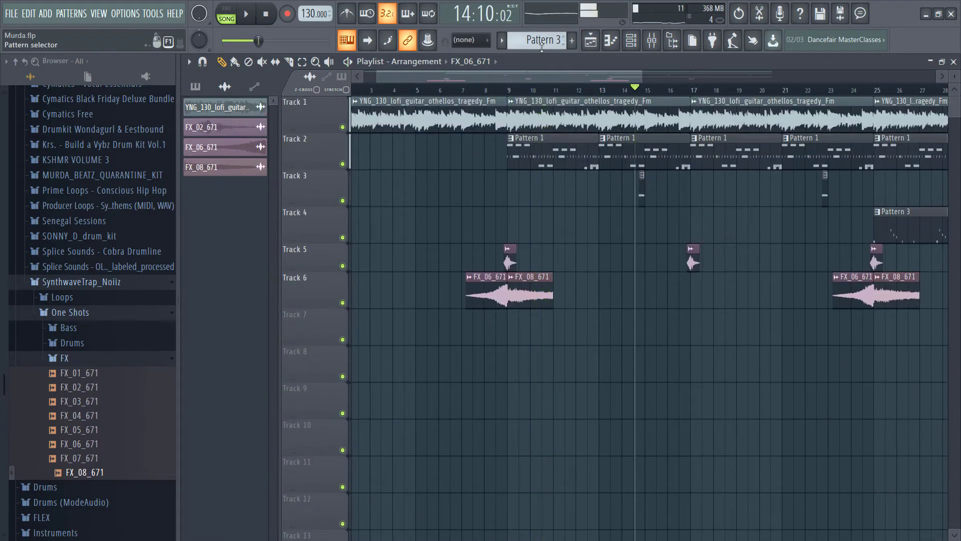
left_click(471, 39)
left_click(465, 63)
Undo the guitar clip move on Track 1 and place the playhead at 14:09:00, just before the short Track 3 pattern.
left_click_drag(631, 97, 643, 99)
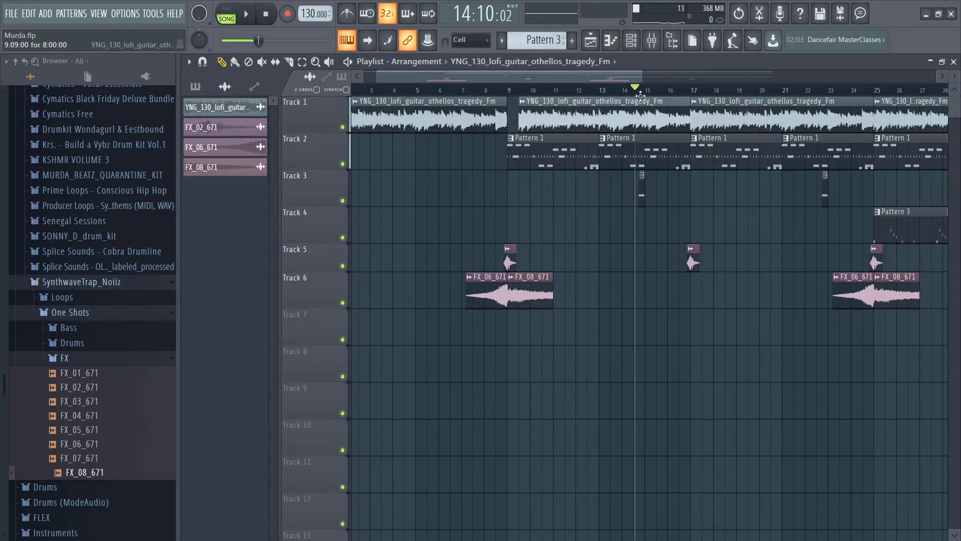
key("ctrl+z")
key("space")
key("space")
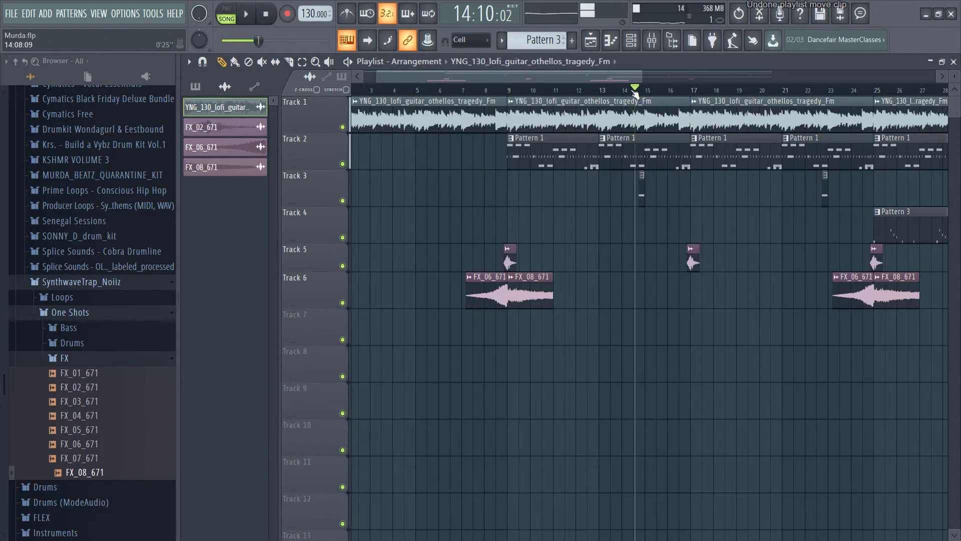
left_click(631, 92)
left_click(636, 92)
key("space")
key("space")
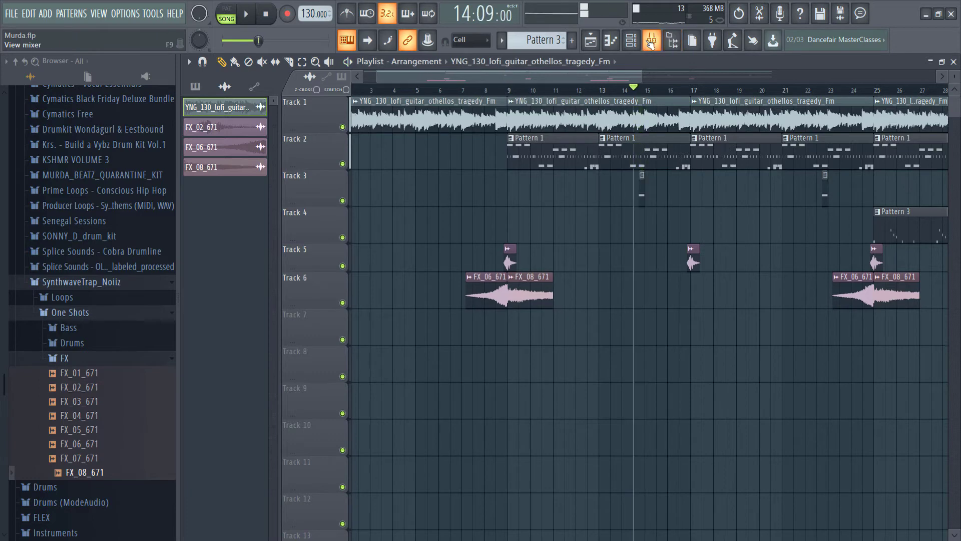
Lower the system volume and, during playback, raise the reFX Nexus mixer track's fader to about the Snare track's level.
key("F9")
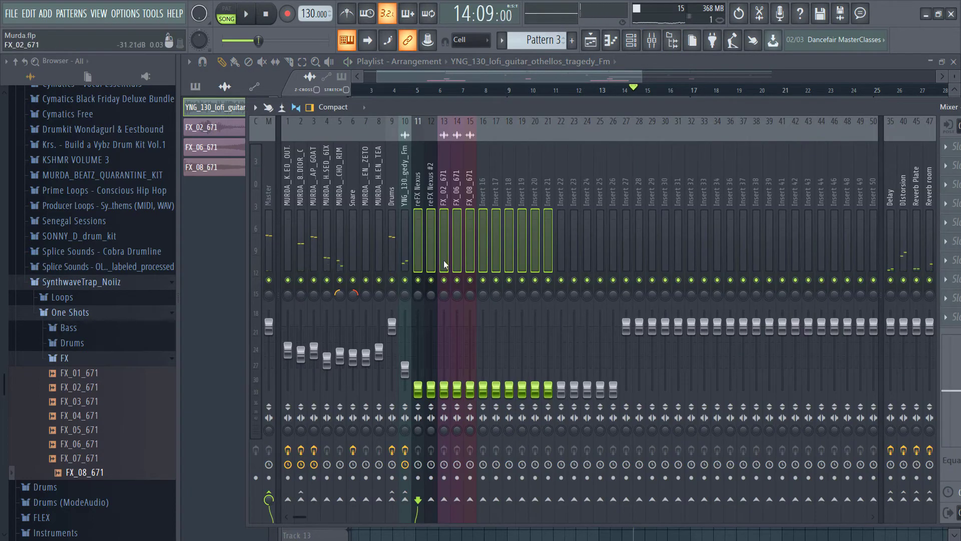
key("XF86AudioLowerVolume")
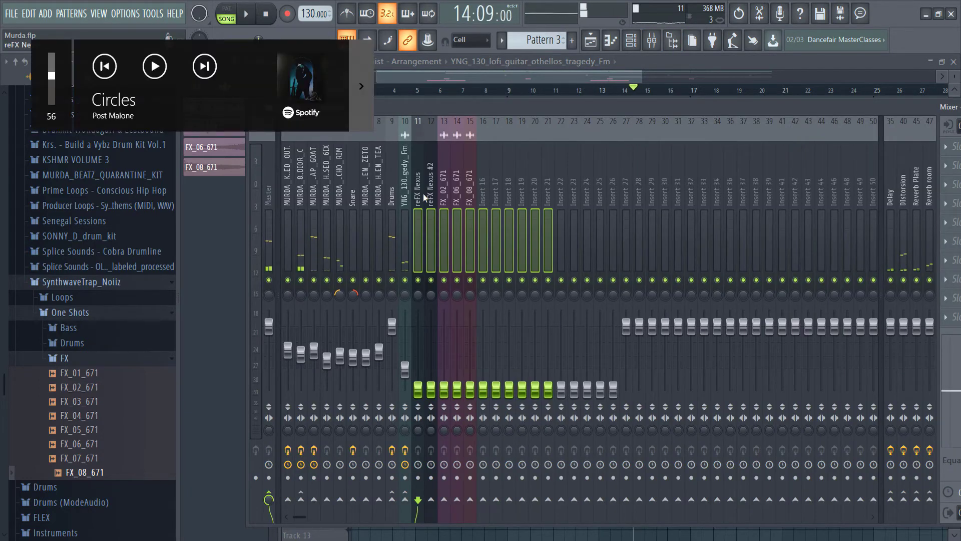
left_click(474, 200)
key("space")
left_click_drag(420, 393, 418, 362)
key("space")
key("space")
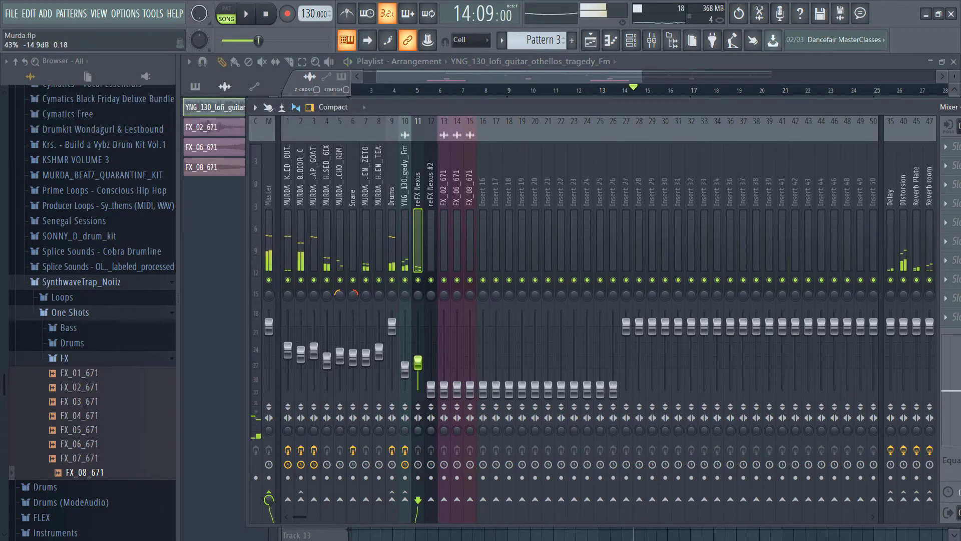
left_click_drag(418, 359, 418, 355)
key("space")
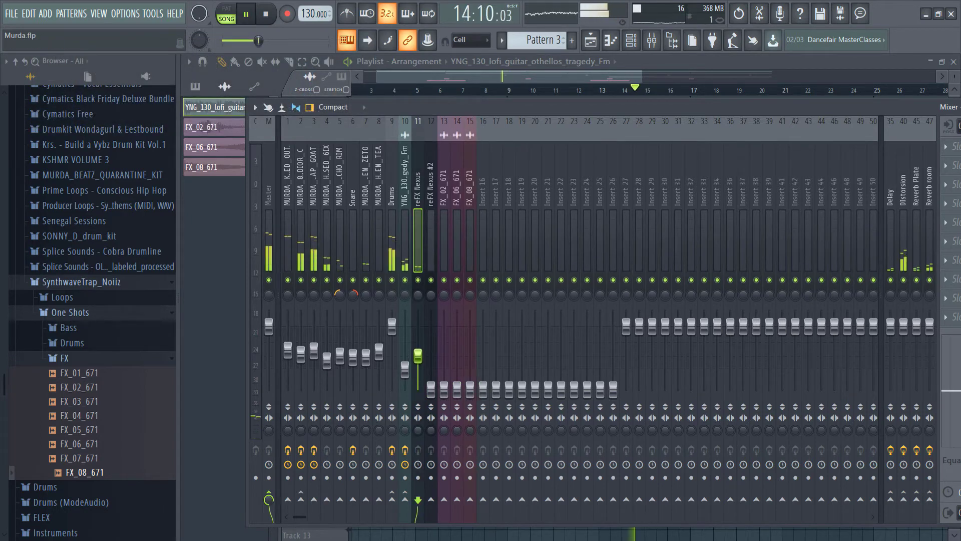
Hide the browser and load Fruity Parametric EQ 2 in slot 1 of the reFX Nexus mixer track.
left_click(179, 225)
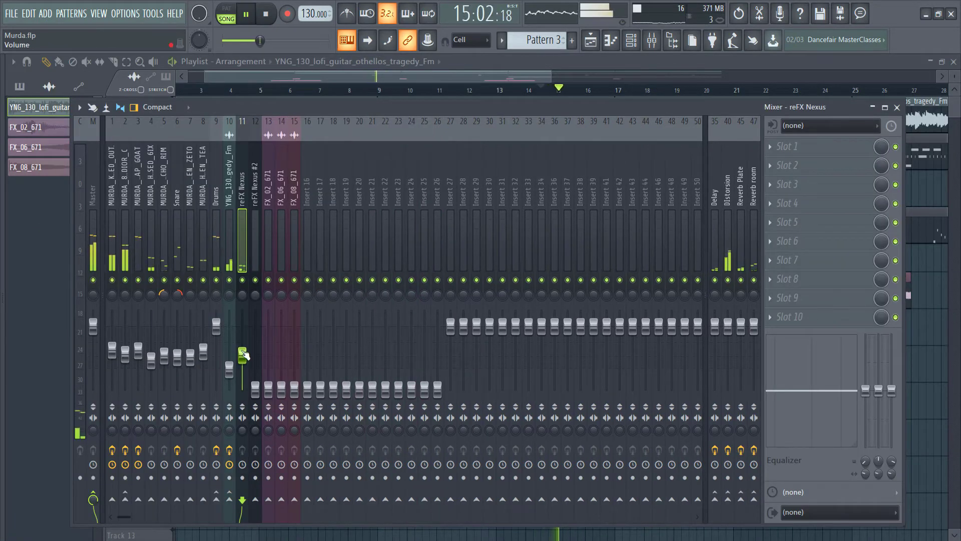
left_click(788, 150)
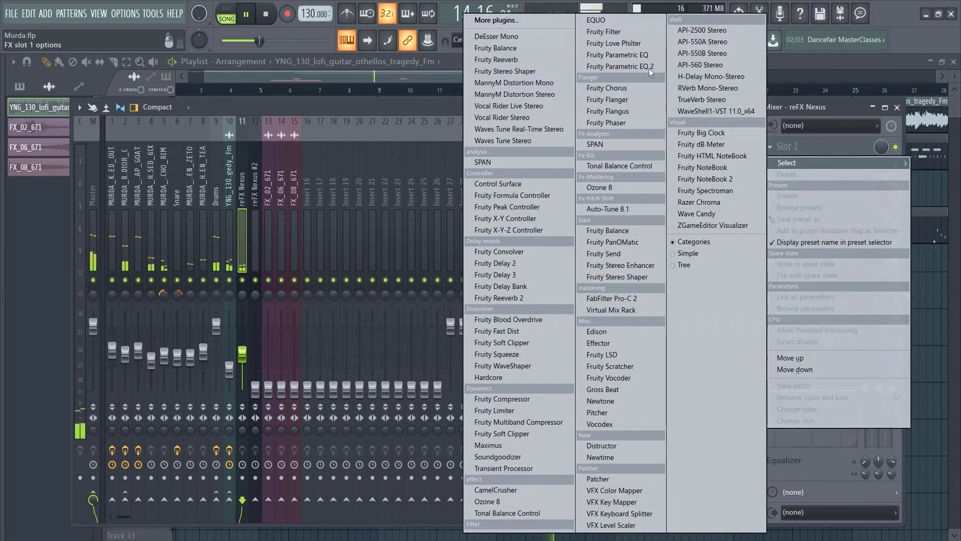
left_click(620, 66)
left_click(58, 154)
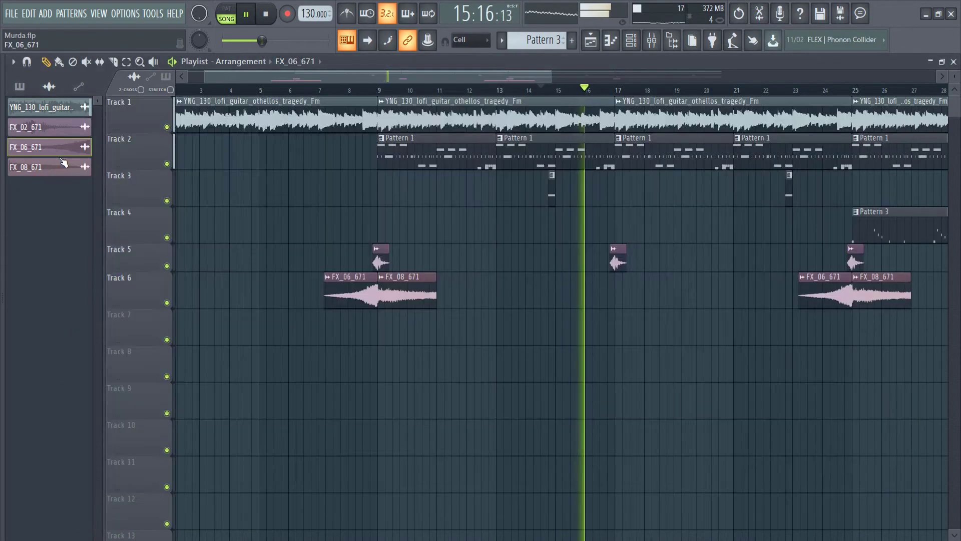
left_click(652, 41)
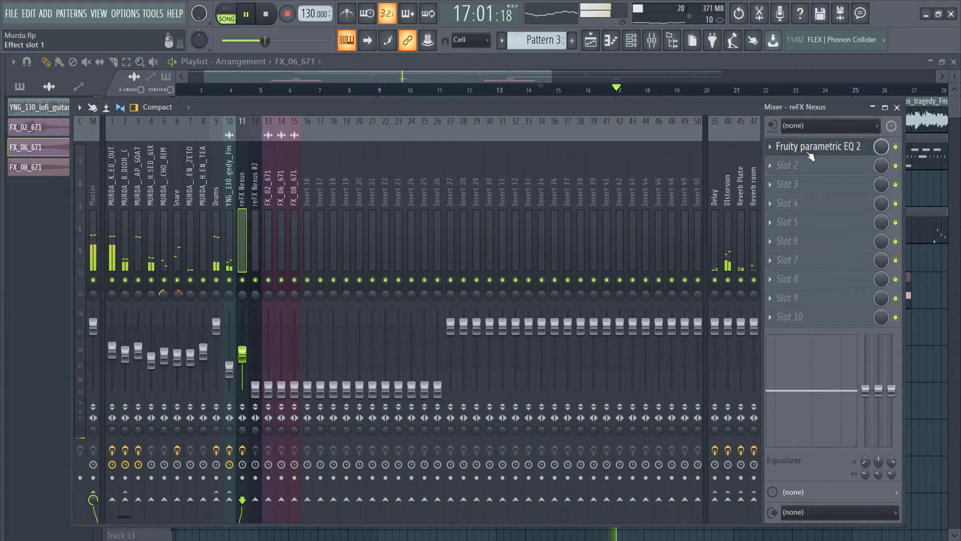
Rename the reFX Nexus mixer track to lead.
right_click(247, 212)
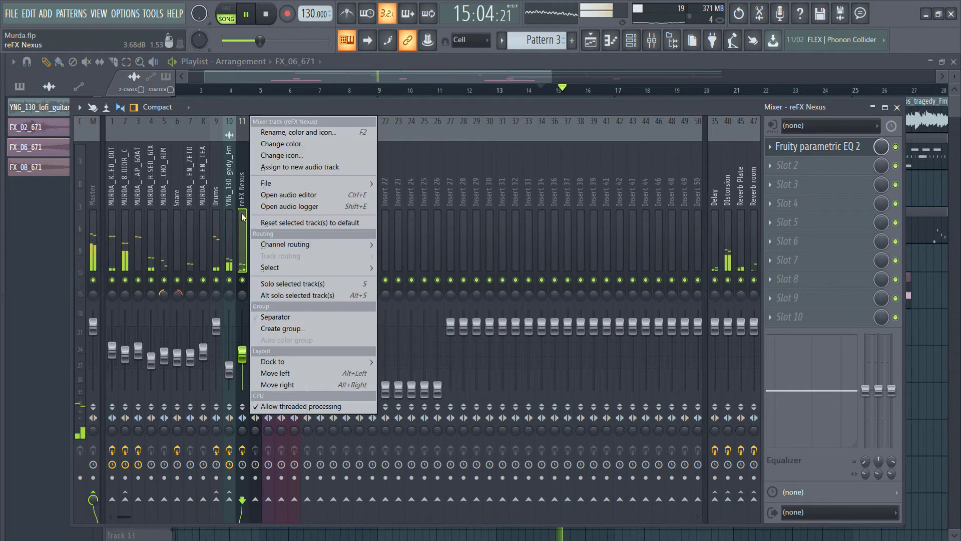
left_click(274, 132)
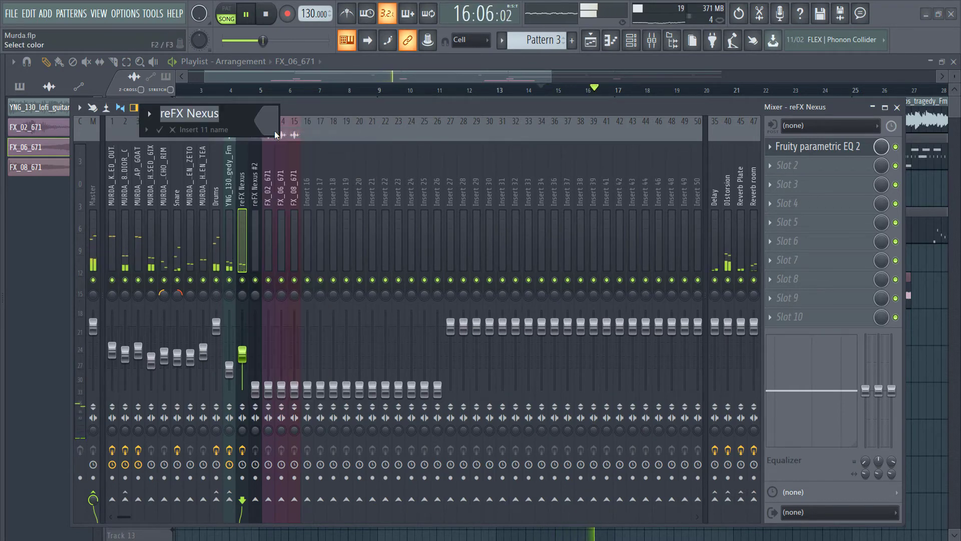
type("lead")
key("Return")
key("space")
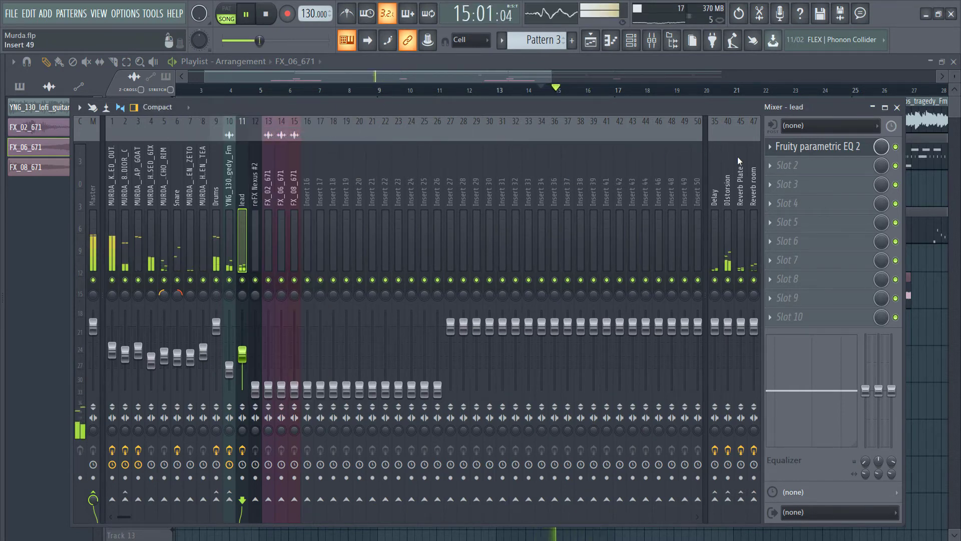
Open Fruity Parametric EQ 2 on the lead track and load its Classic preset.
left_click(818, 146)
left_click(64, 160)
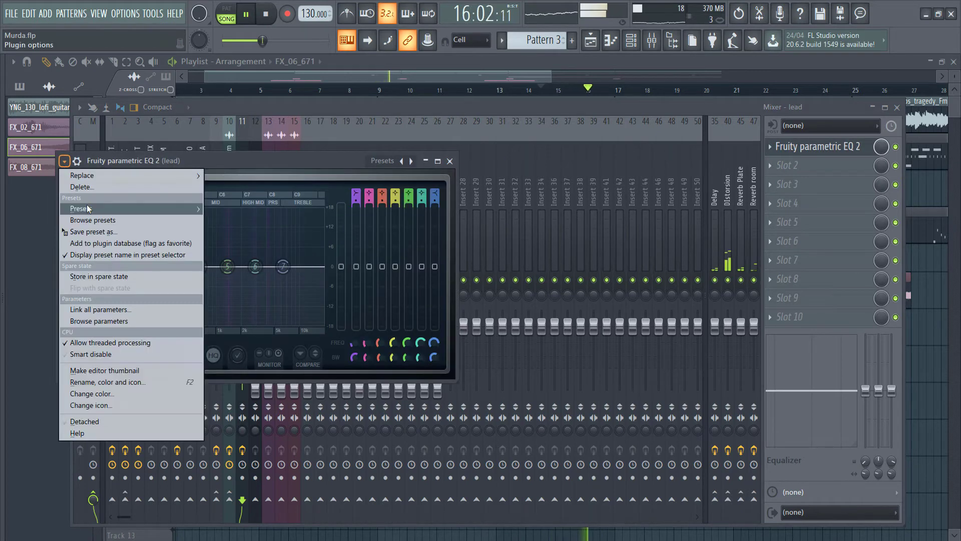
mouse_move(88, 207)
left_click(253, 213)
Set the high-pass band 1 to order 2 and raise its cutoff to between 500 Hz and 1 kHz.
right_click(86, 268)
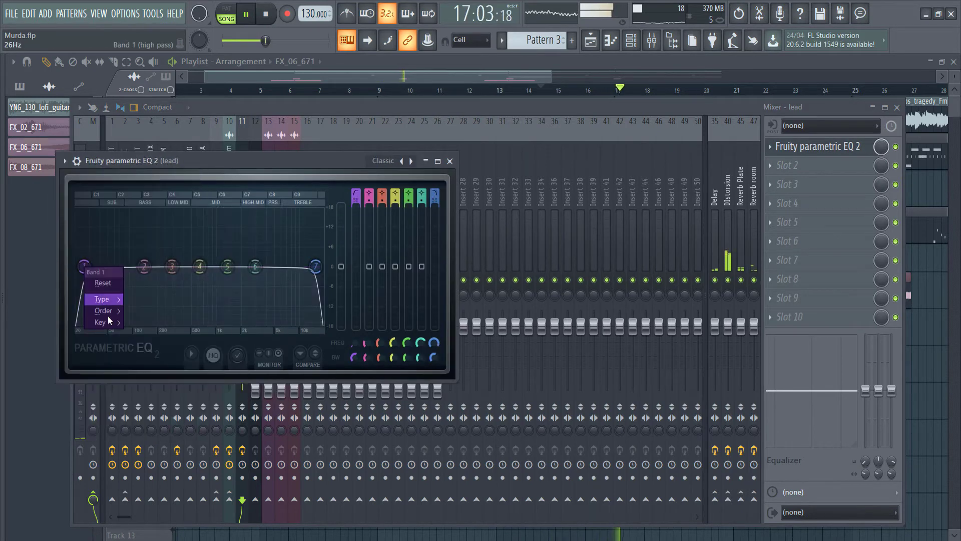
mouse_move(108, 310)
left_click(145, 346)
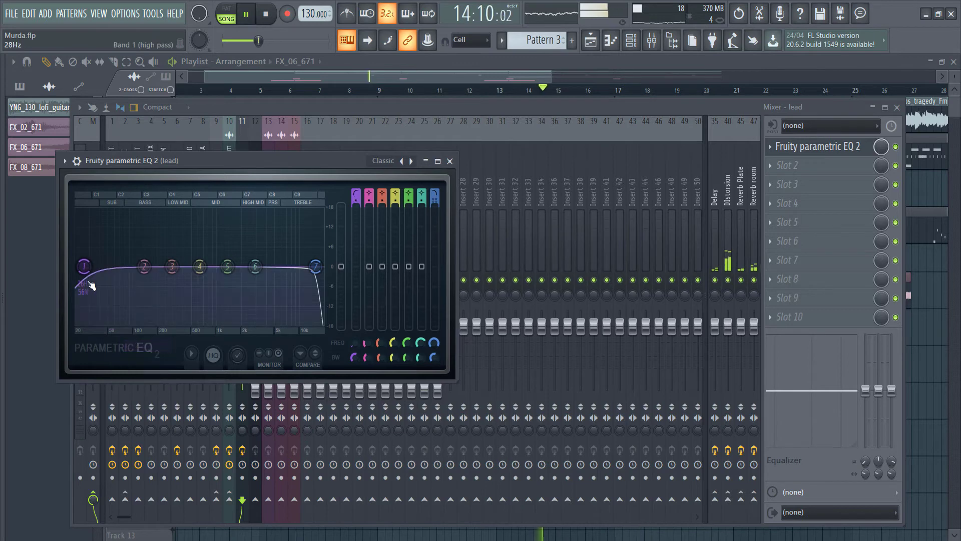
left_click_drag(84, 266, 210, 266)
key("space")
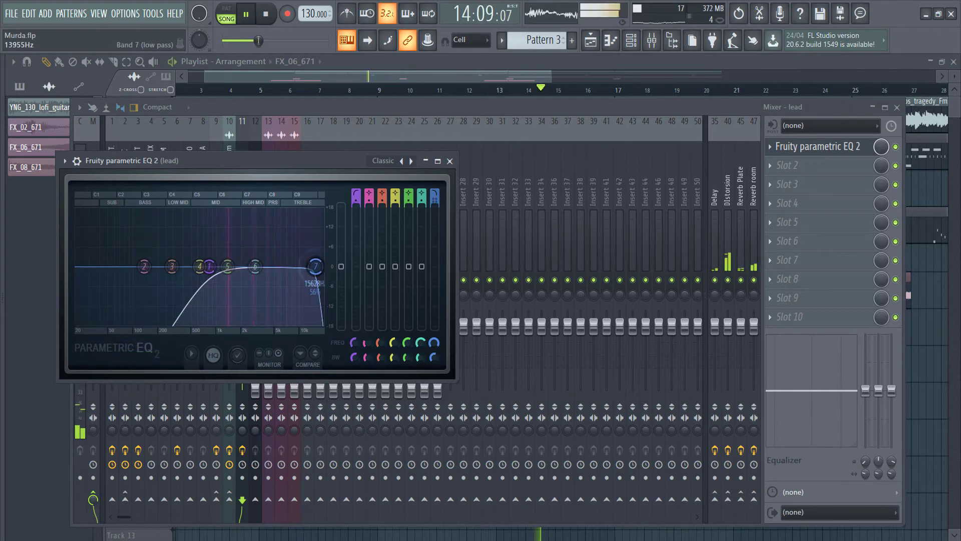
Set the low-pass band 7 to Steep 4 with its cutoff at about 8.6 kHz, and leave the lead track's EQ.
left_click_drag(317, 277, 288, 266)
right_click(284, 265)
mouse_move(307, 310)
left_click(349, 346)
right_click(288, 266)
mouse_move(308, 313)
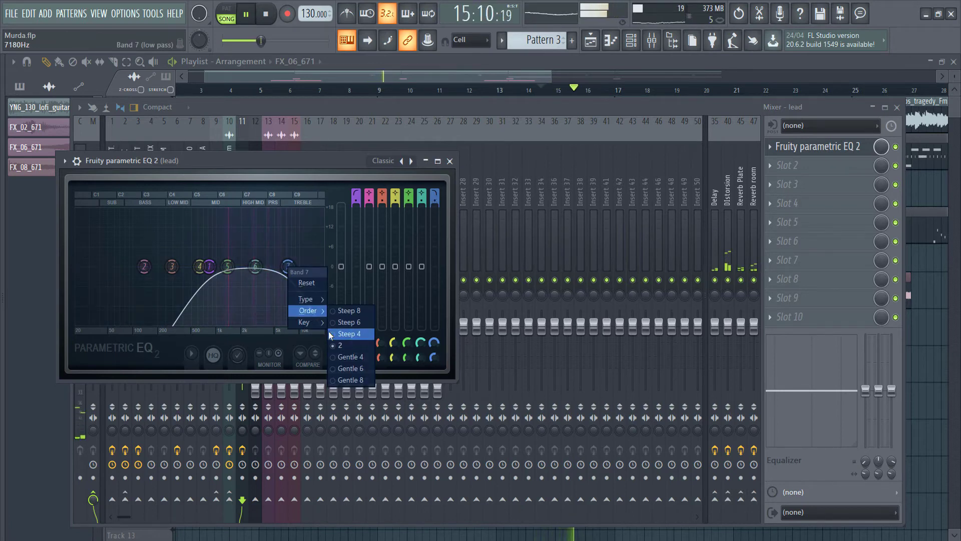
left_click(331, 332)
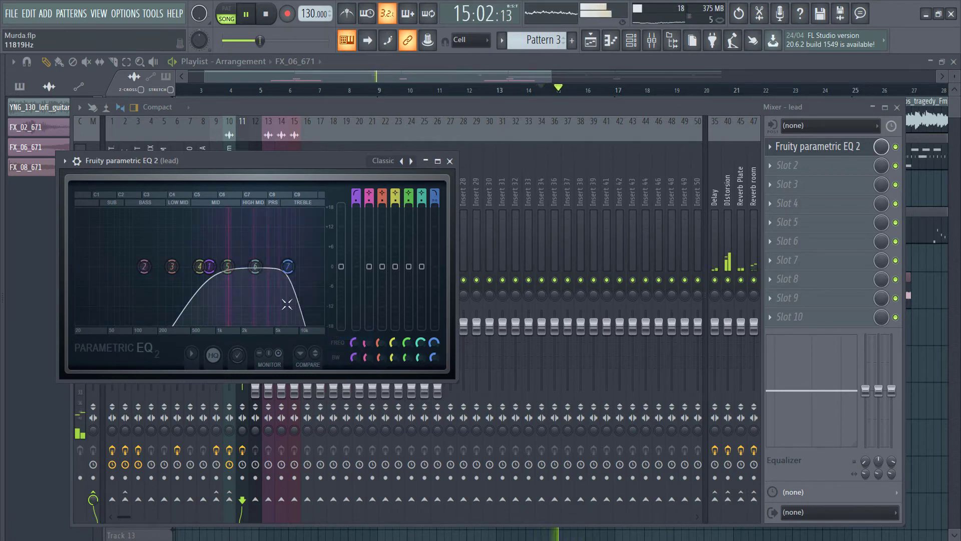
left_click_drag(288, 267, 294, 267)
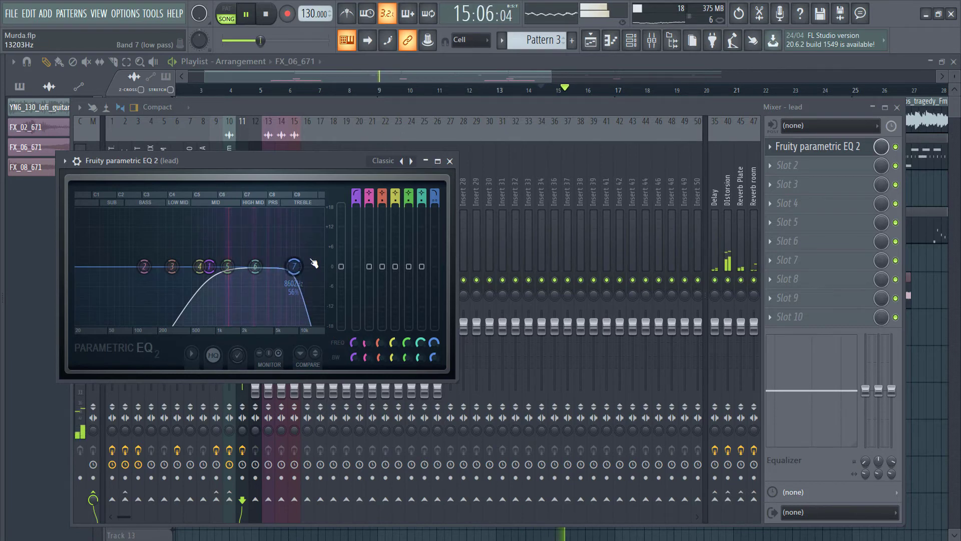
left_click(538, 111)
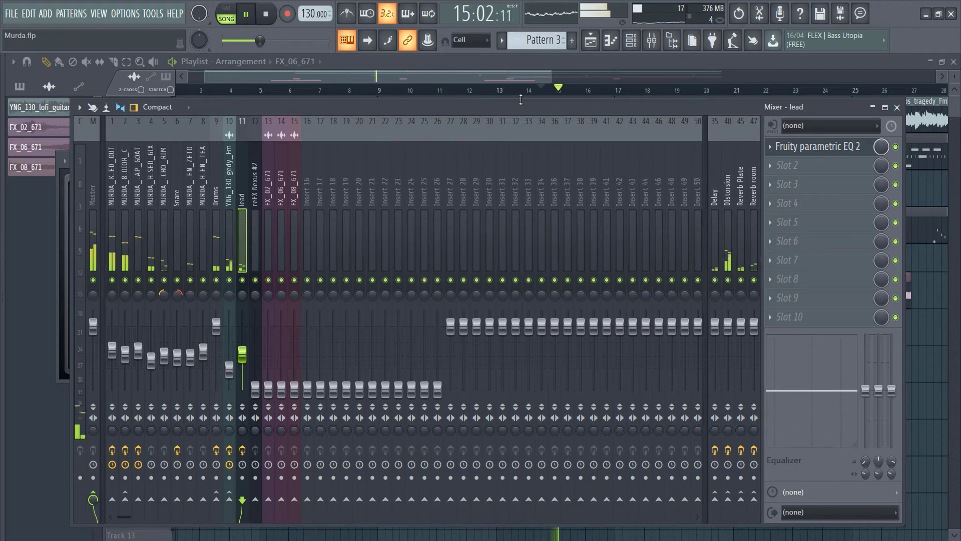
Raise the lead track's fader to about 62% and place the playhead at 24:13:00, just before the first Pattern 3 on Track 4.
left_click(507, 78)
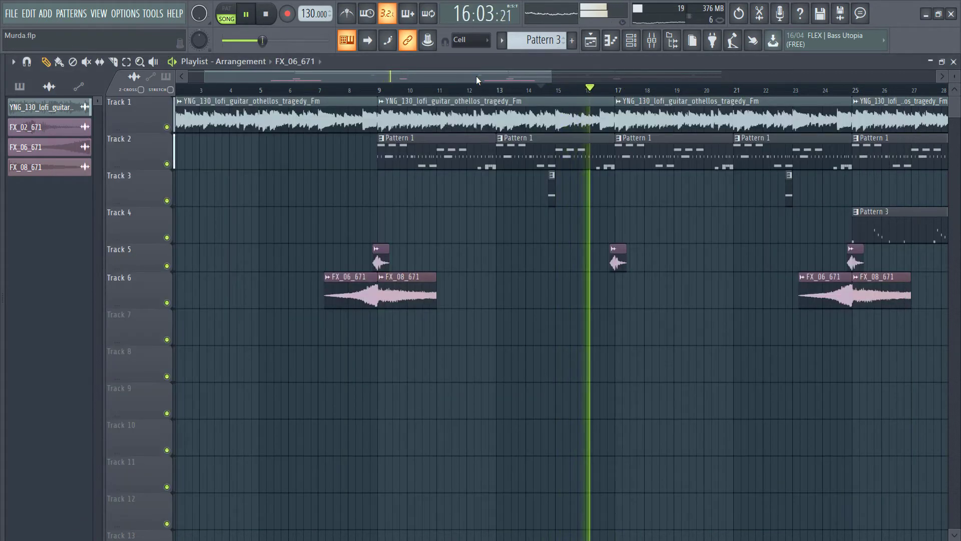
left_click_drag(476, 76, 503, 76)
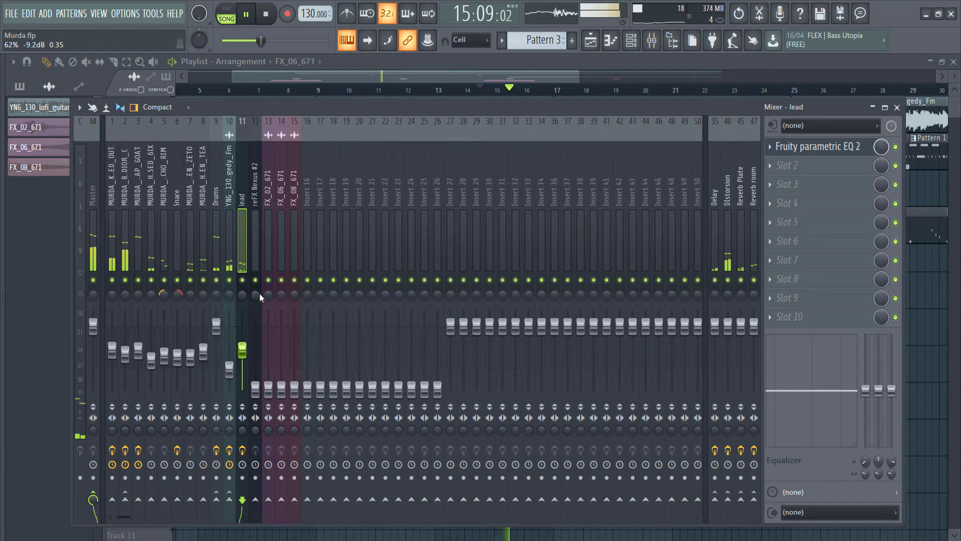
left_click_drag(498, 78, 581, 80)
key("space")
left_click(611, 90)
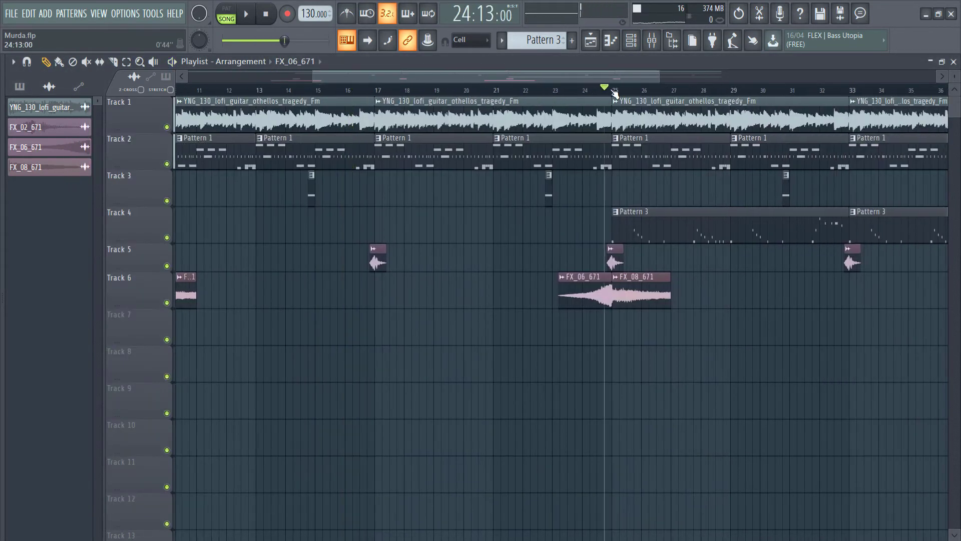
During playback, raise the reFX Nexus #2 fader to about 73% and load Fruity Parametric EQ 2 in the track's slot 1.
key("space")
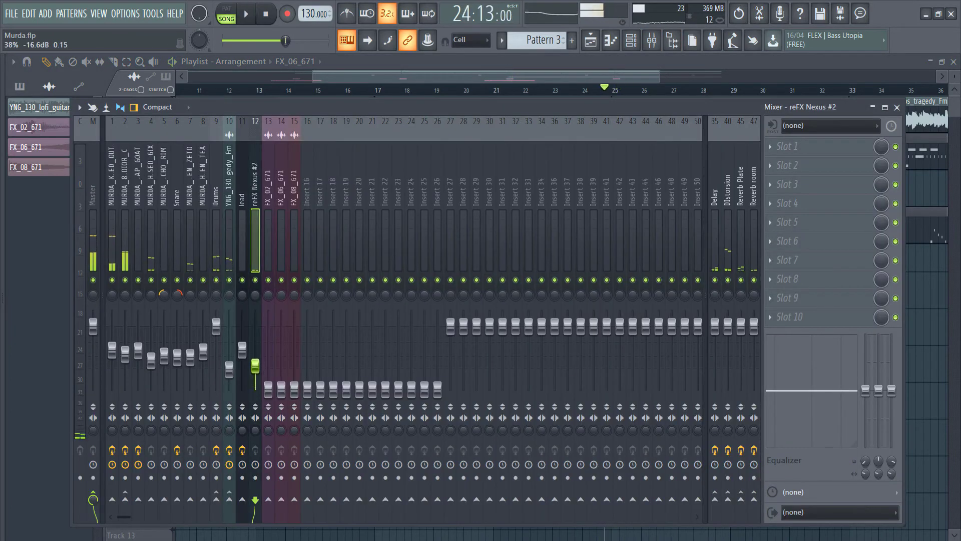
key("space")
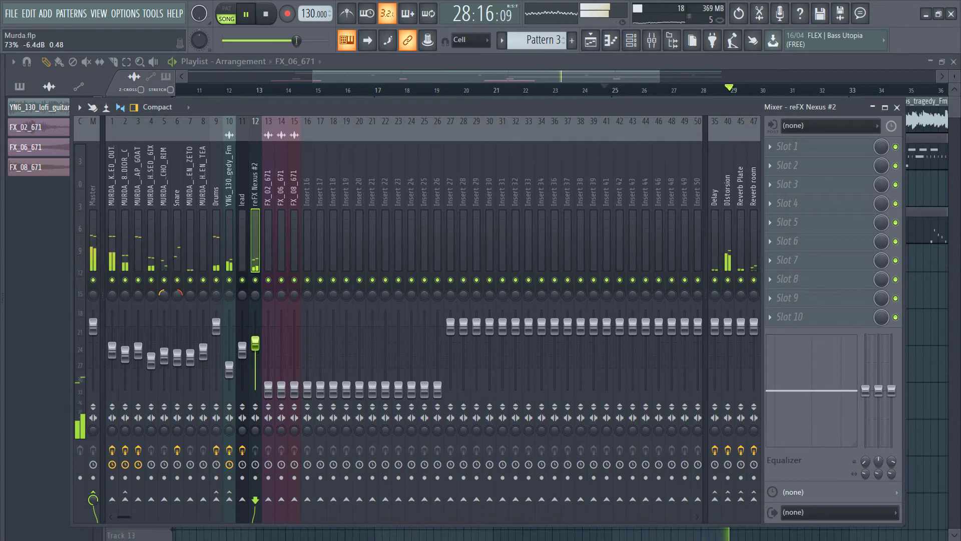
left_click(790, 146)
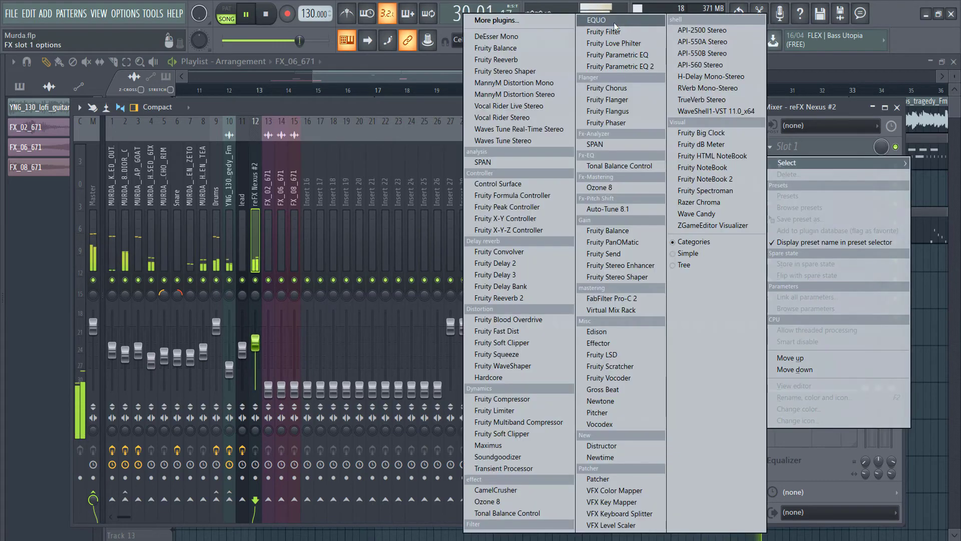
left_click(613, 65)
Load the Classic preset in the reFX Nexus #2 EQ, then raise the high-pass cutoff to just under 500 Hz and lower the low-pass cutoff.
left_click(113, 212)
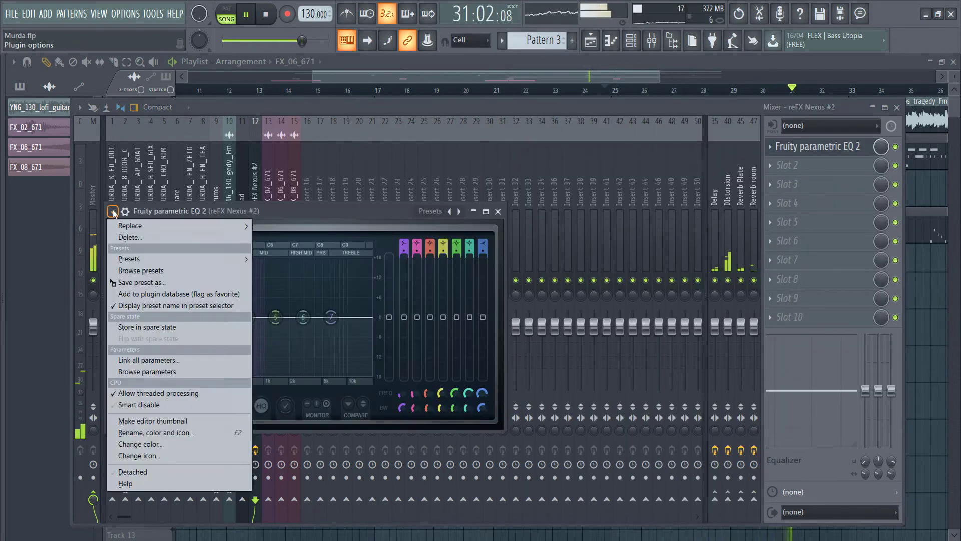
mouse_move(201, 259)
left_click(295, 259)
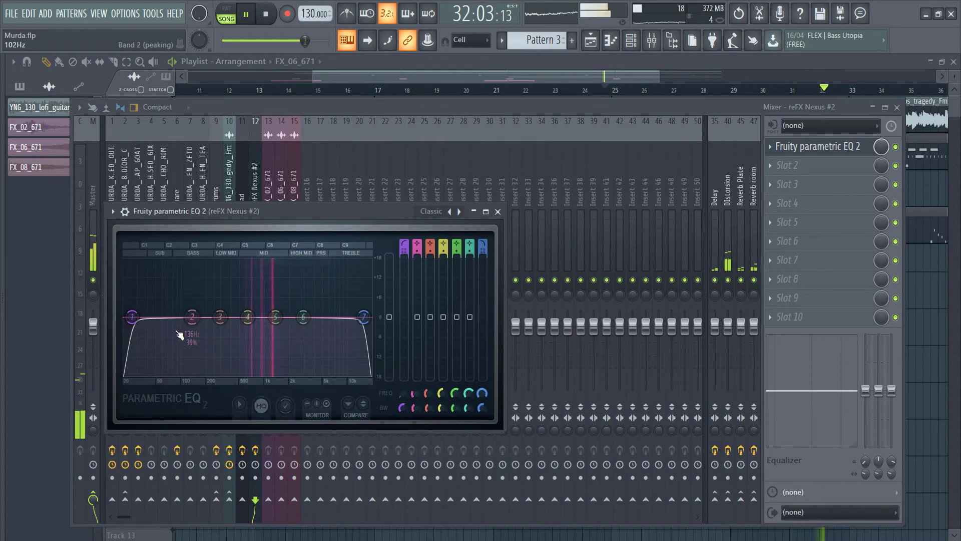
left_click_drag(134, 318, 238, 317)
left_click_drag(364, 316, 255, 338)
left_click(350, 110)
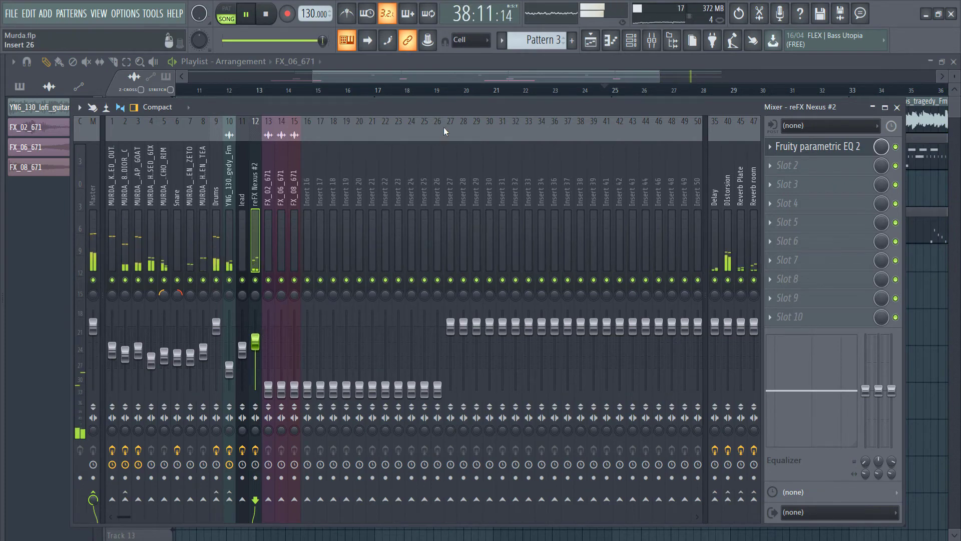
Place the playhead in bar 7, within the first FX_06_671 clip on Track 6, and show the mixer.
left_click_drag(432, 75, 259, 101)
left_click(377, 92)
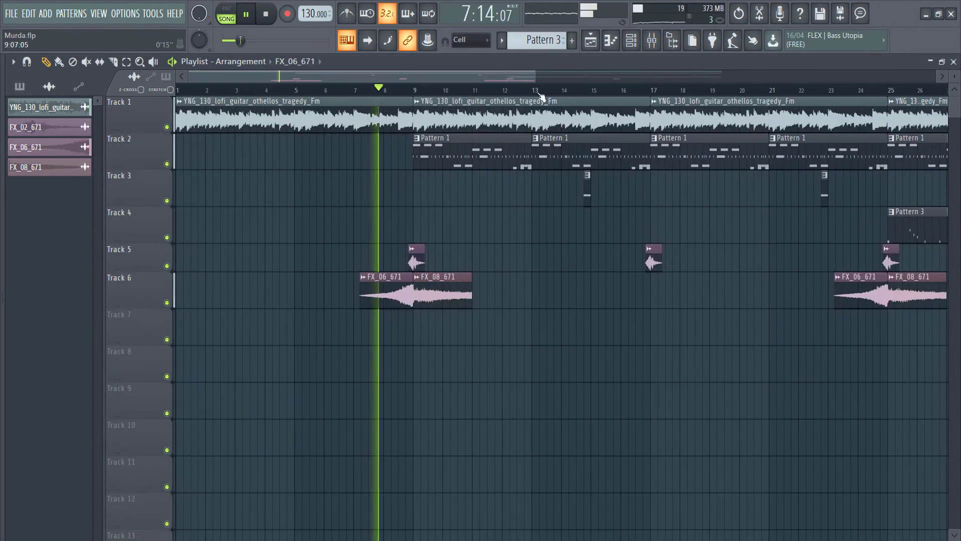
left_click(655, 48)
left_click(657, 50)
During playback, raise the faders of FX_02_671 to about 45%, FX_06_671 to about 53% and FX_08_671 to a similar level.
key("space")
left_click(267, 387)
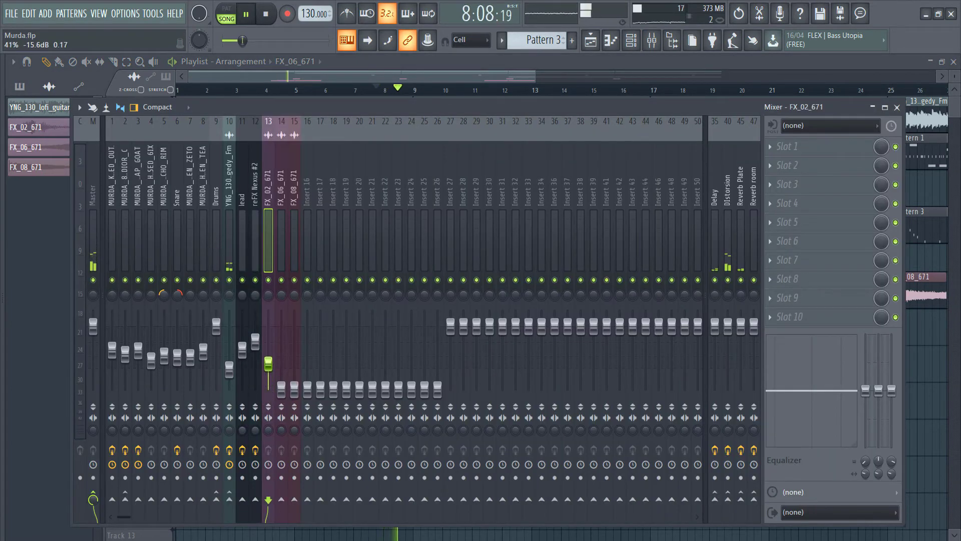
key("space")
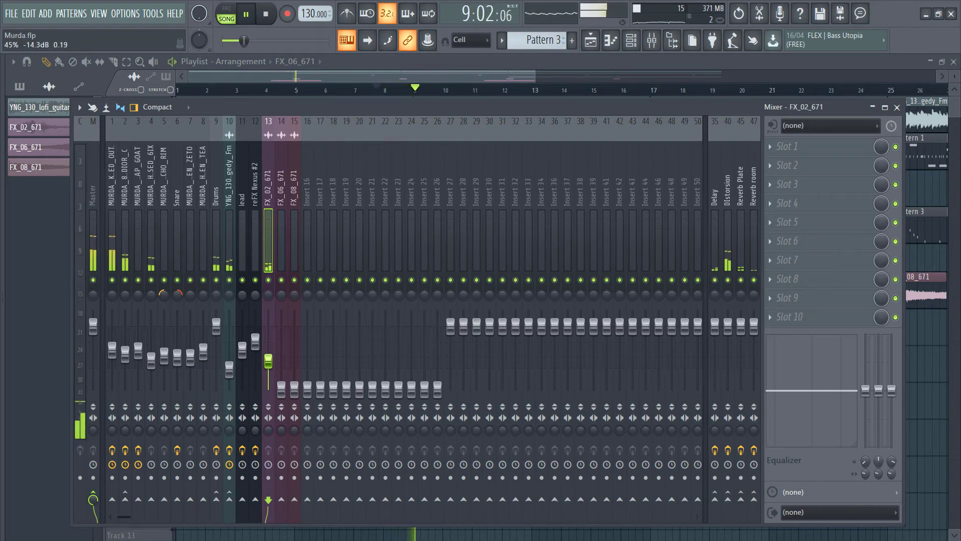
key("space")
left_click(281, 388)
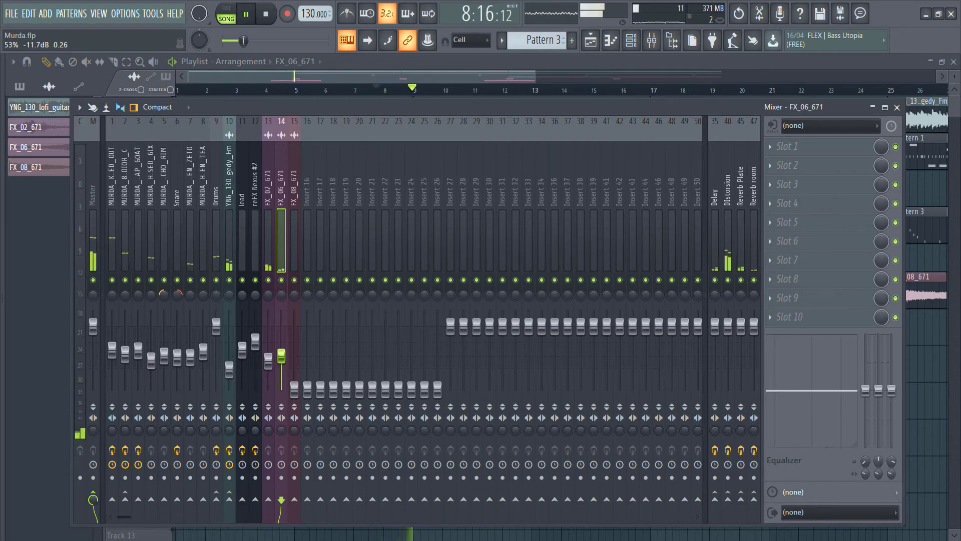
left_click(294, 389)
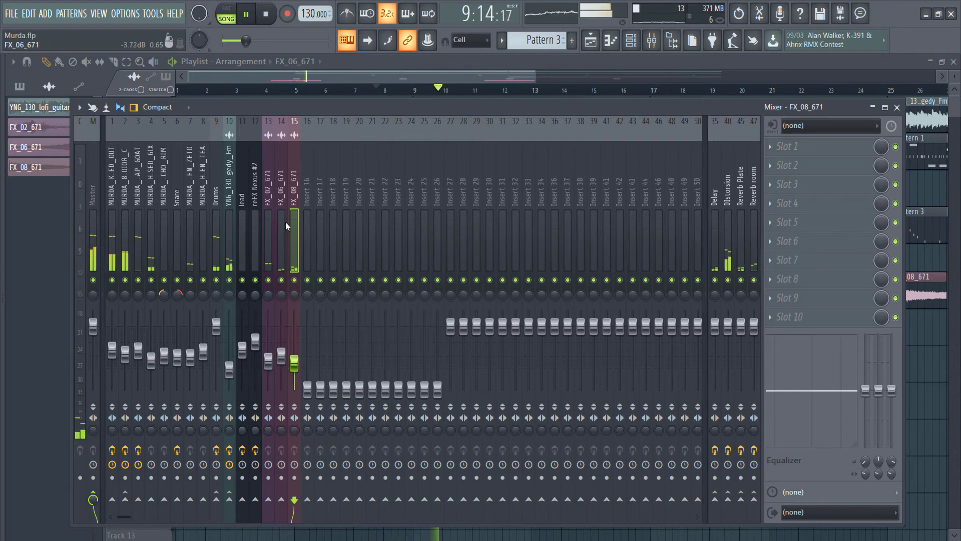
Reset the volume fader of mixer track Insert 16 to its default.
left_click(309, 191)
right_click(306, 386)
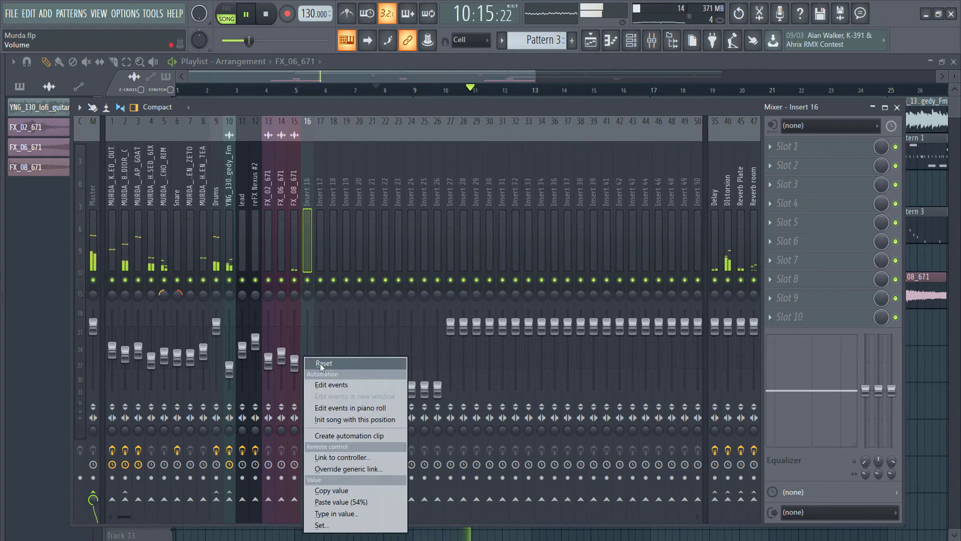
left_click(319, 365)
right_click(305, 195)
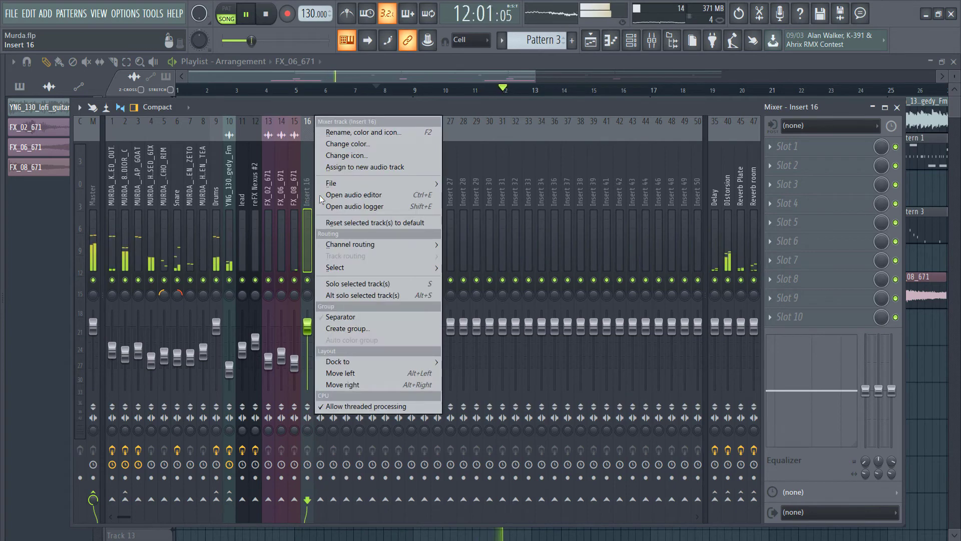
left_click(350, 131)
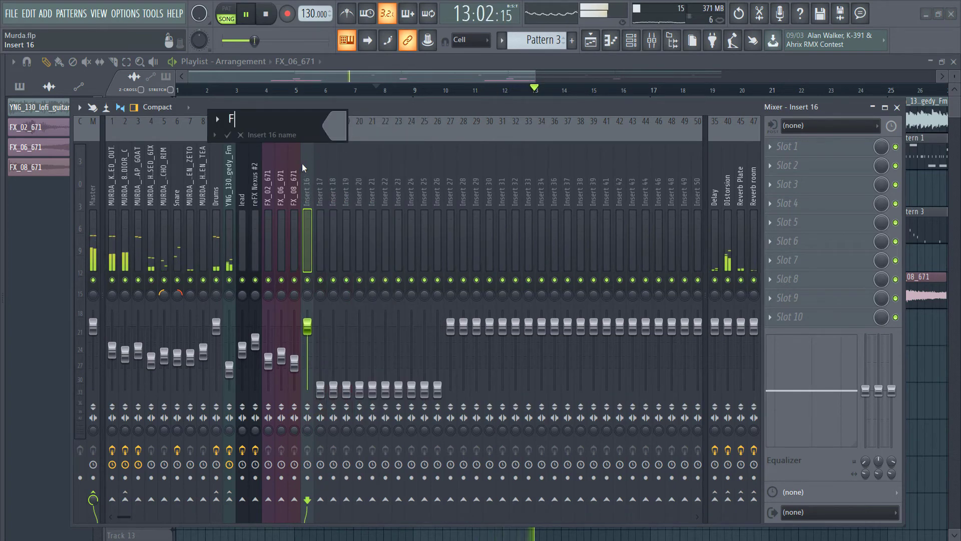
type("FX")
left_click(217, 119)
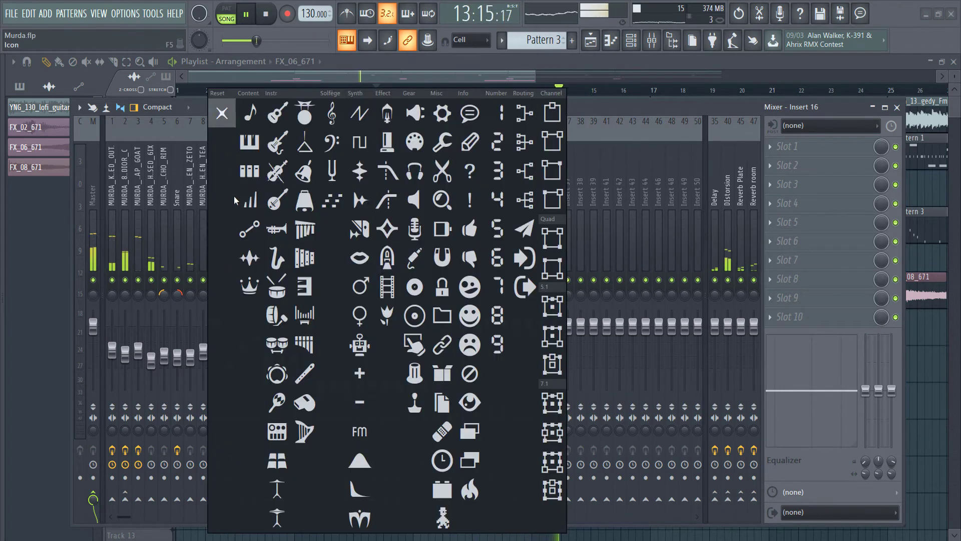
left_click(250, 286)
Rename mixer track Insert 16 to FX and give it the crown icon and a green color.
right_click(304, 199)
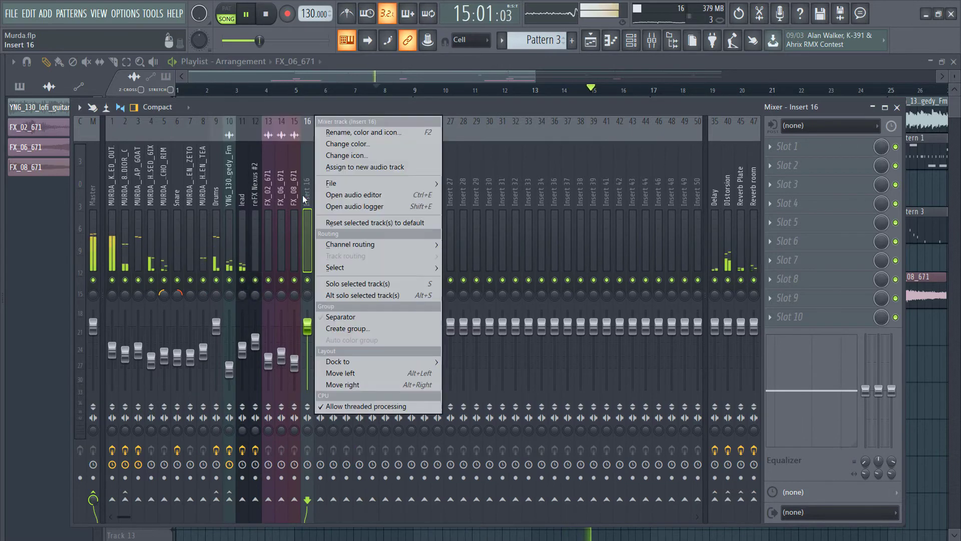
left_click(343, 132)
type("FX")
left_click(219, 139)
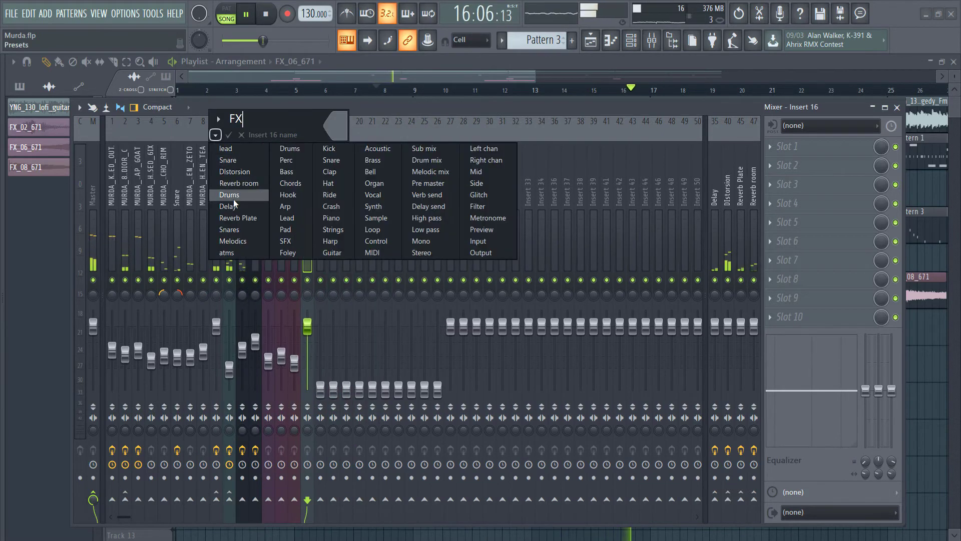
left_click(221, 148)
left_click(252, 284)
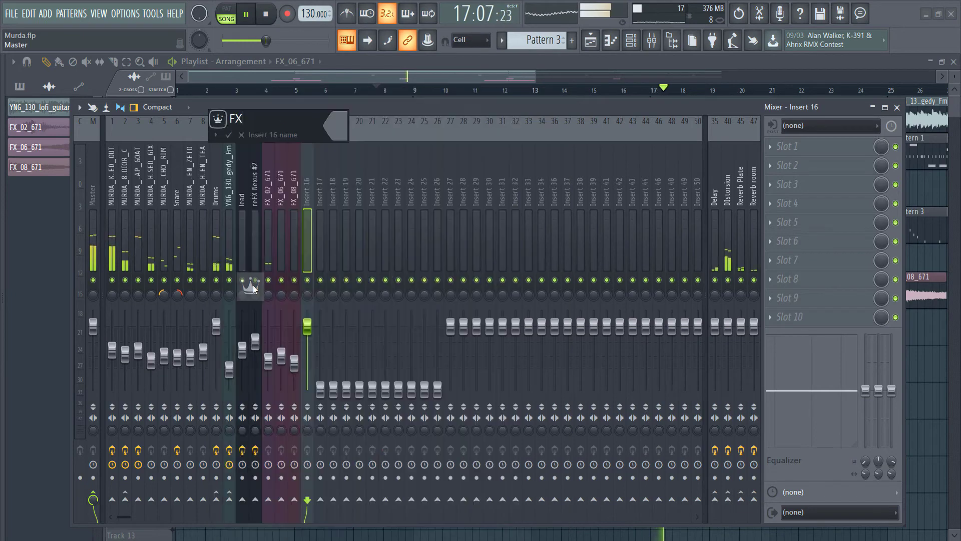
left_click(334, 129)
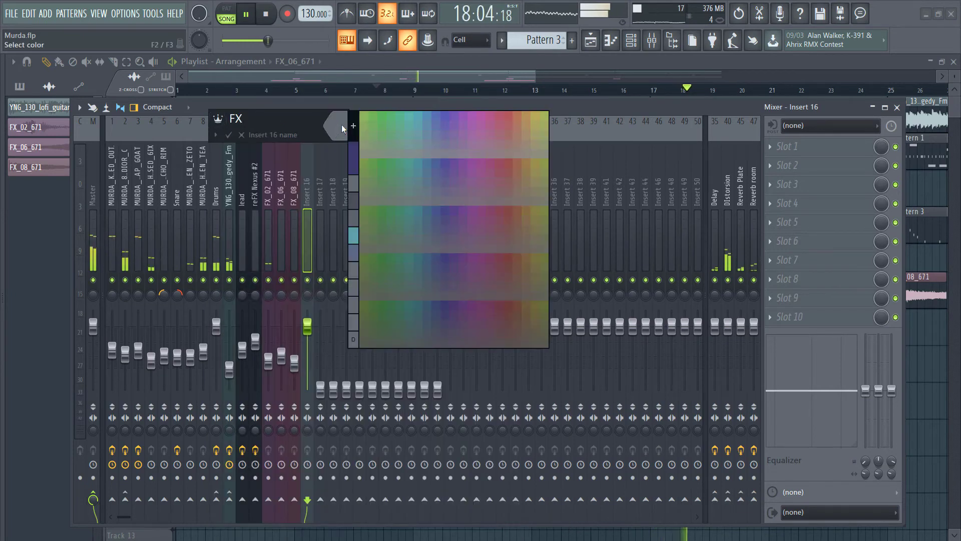
left_click(400, 131)
Select the FX_02_671, FX_06_671 and FX_08_671 mixer tracks and route them only to the FX track.
left_click(276, 188)
left_click_drag(283, 191, 294, 206)
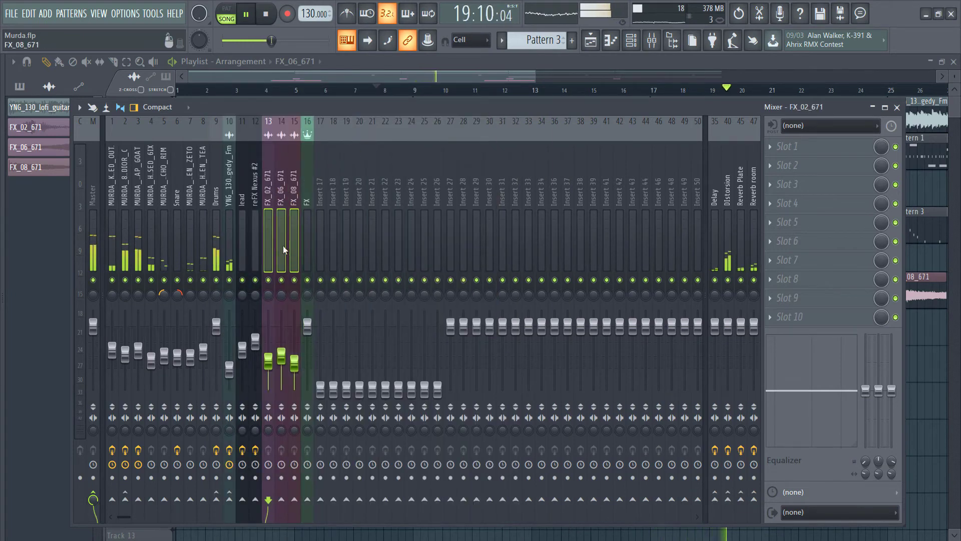
right_click(307, 500)
left_click(345, 499)
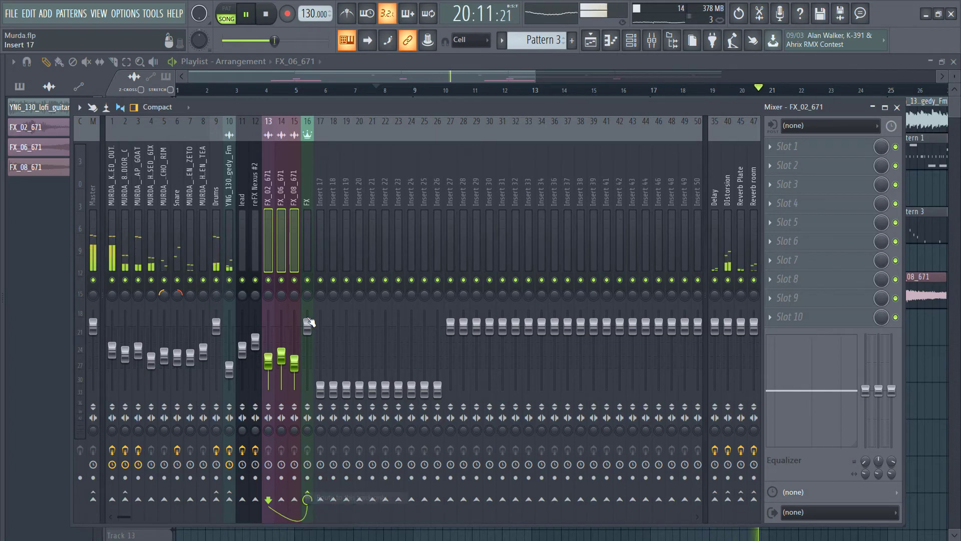
Insert Fruity parametric EQ 2 in the first effect slot of the FX track and load its Classic preset.
left_click(304, 242)
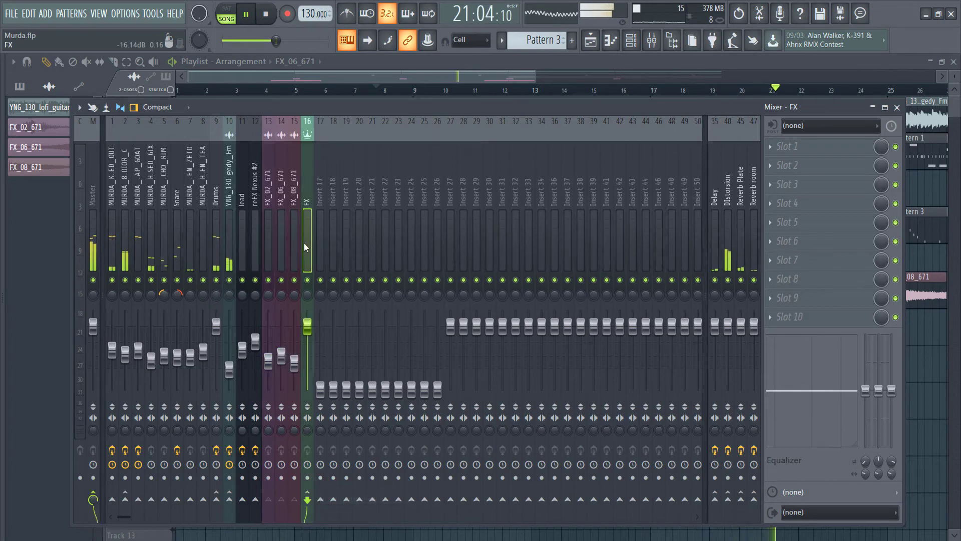
left_click(791, 149)
left_click(630, 74)
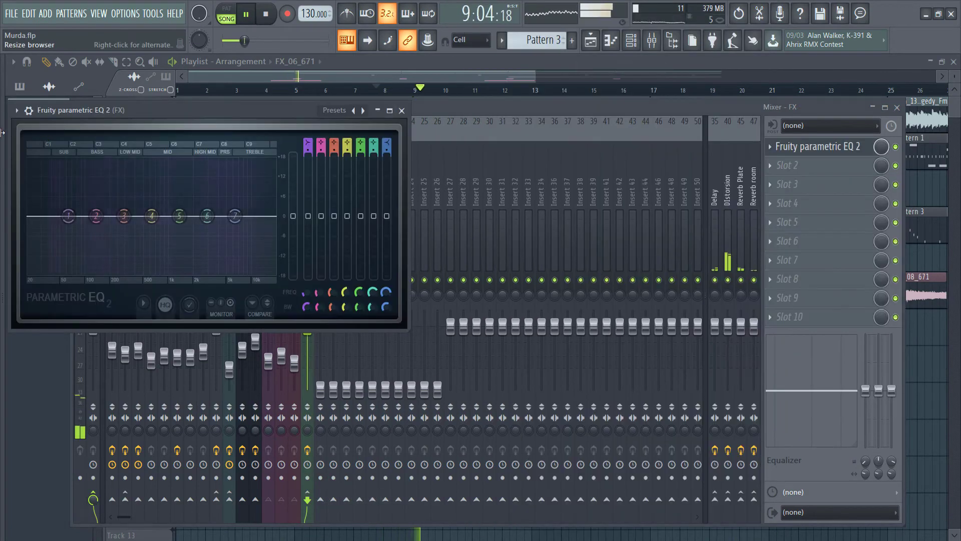
left_click(17, 110)
mouse_move(49, 156)
left_click(197, 158)
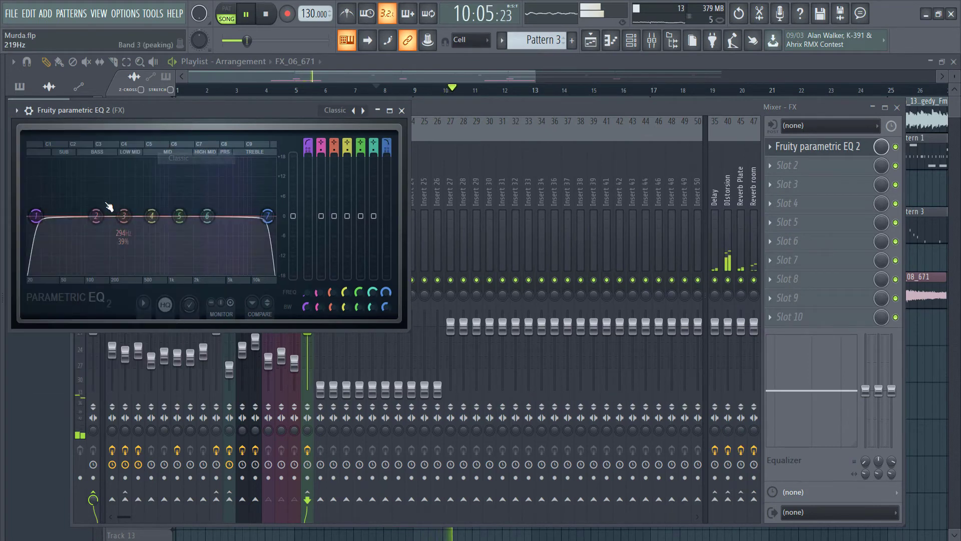
Soften the EQ's low-cut slope, move the cut up to about 200 Hz, and slightly boost band 5 and band 6, with band 6 near 11 kHz.
right_click(34, 216)
mouse_move(56, 261)
left_click(83, 296)
key("space")
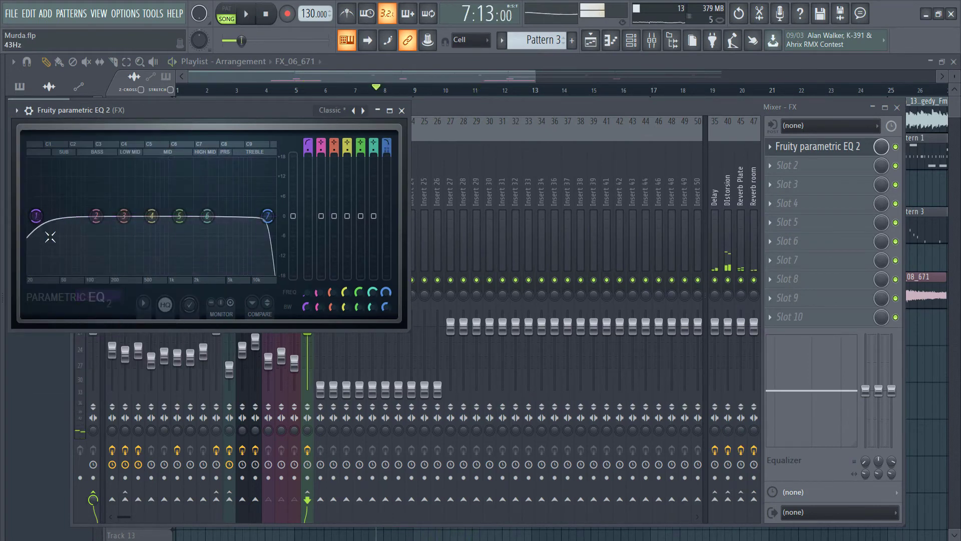
key("space")
left_click_drag(36, 216, 116, 216)
left_click_drag(207, 216, 178, 208)
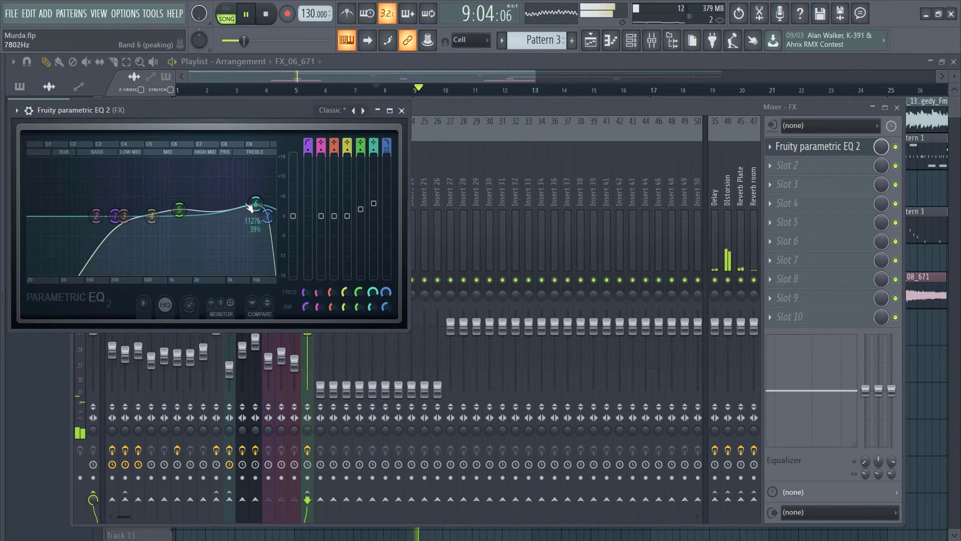
left_click(493, 115)
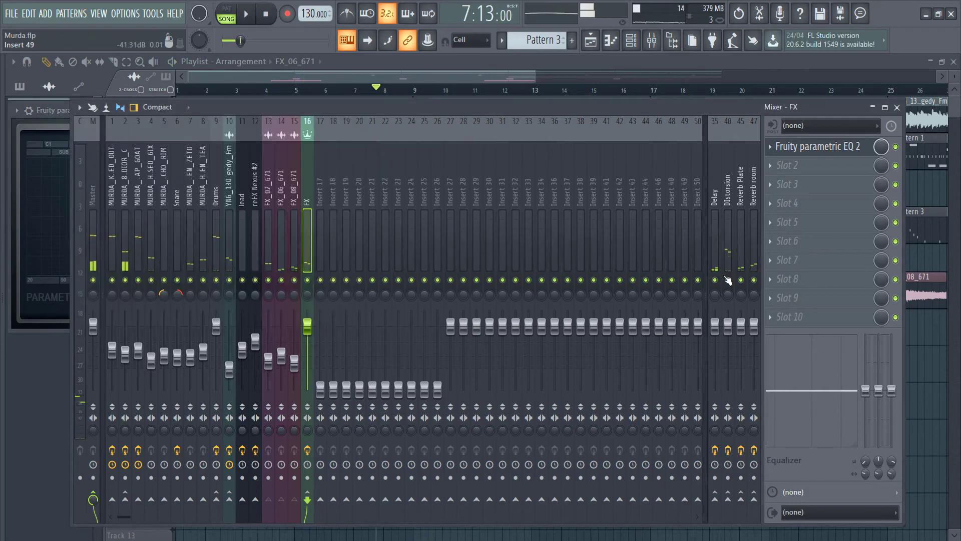
key("space")
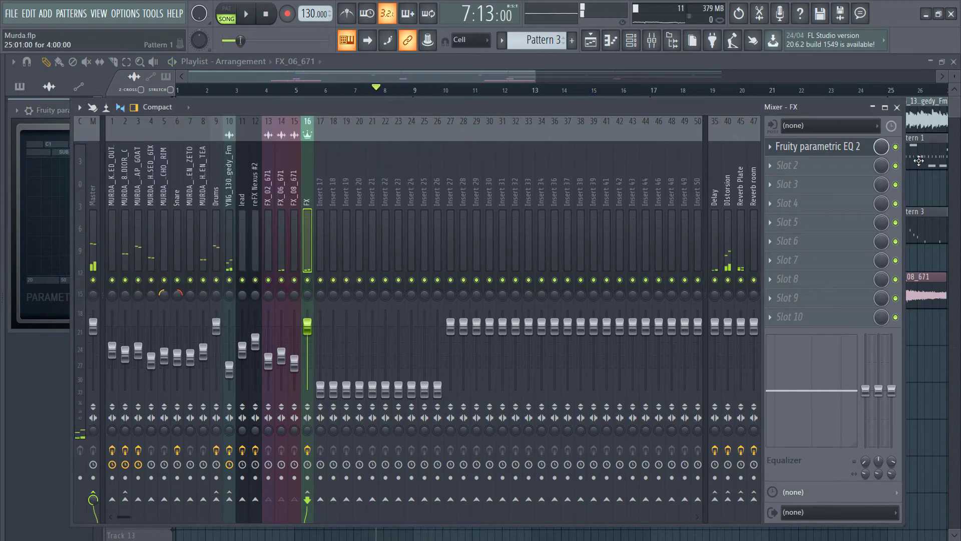
Add Fruity Reeverb 2 in the FX track's second slot with a larger room size, a 4.4 s decay time and a higher wet level.
left_click(818, 171)
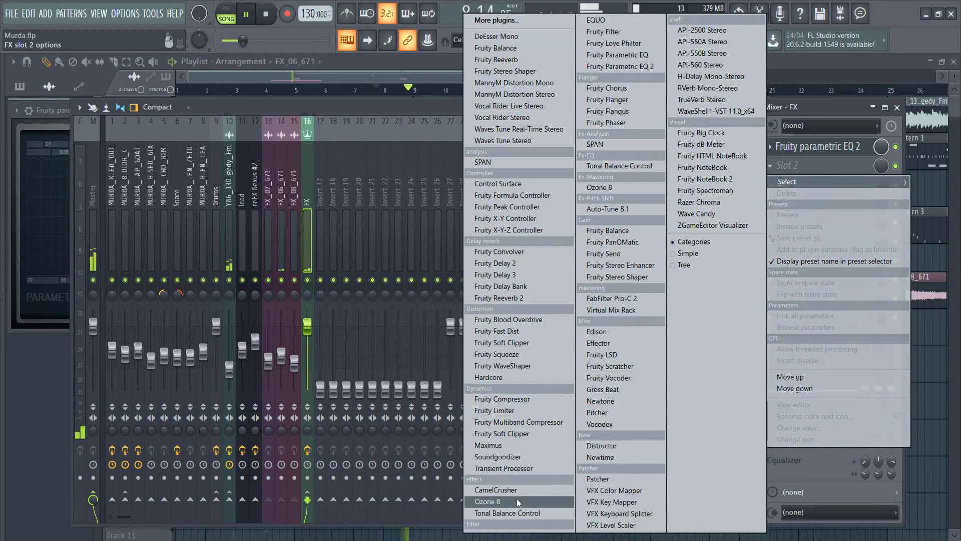
left_click(502, 298)
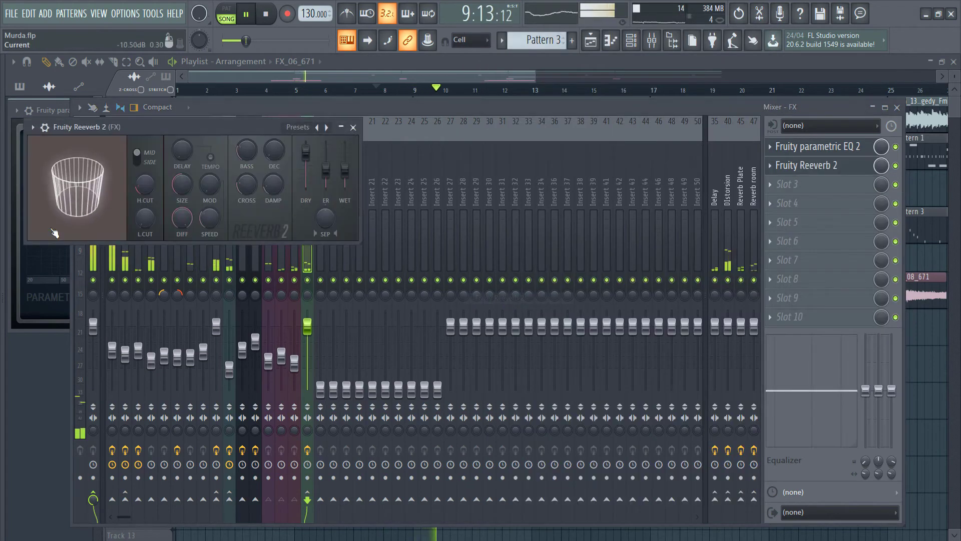
left_click_drag(183, 184, 183, 176)
key("space")
key("space")
left_click_drag(345, 169, 345, 146)
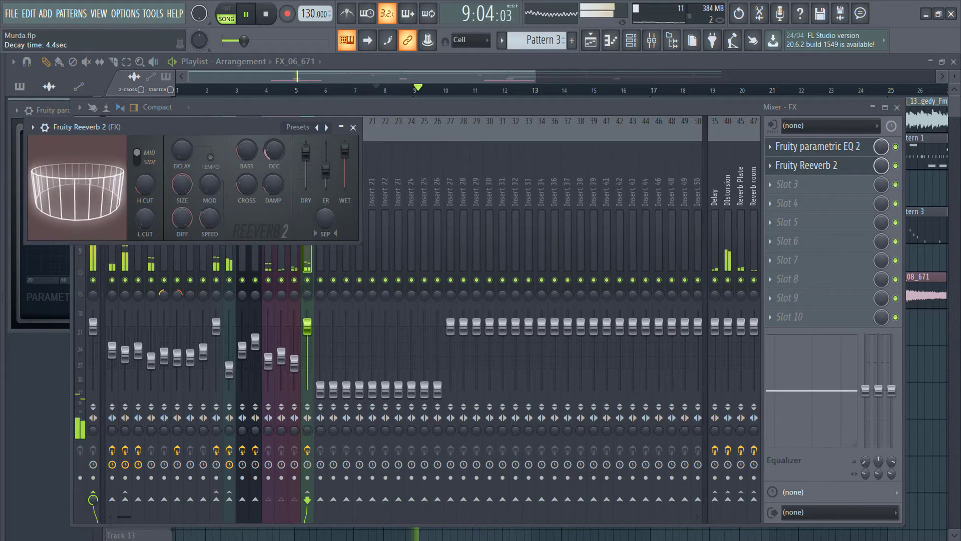
left_click(361, 109)
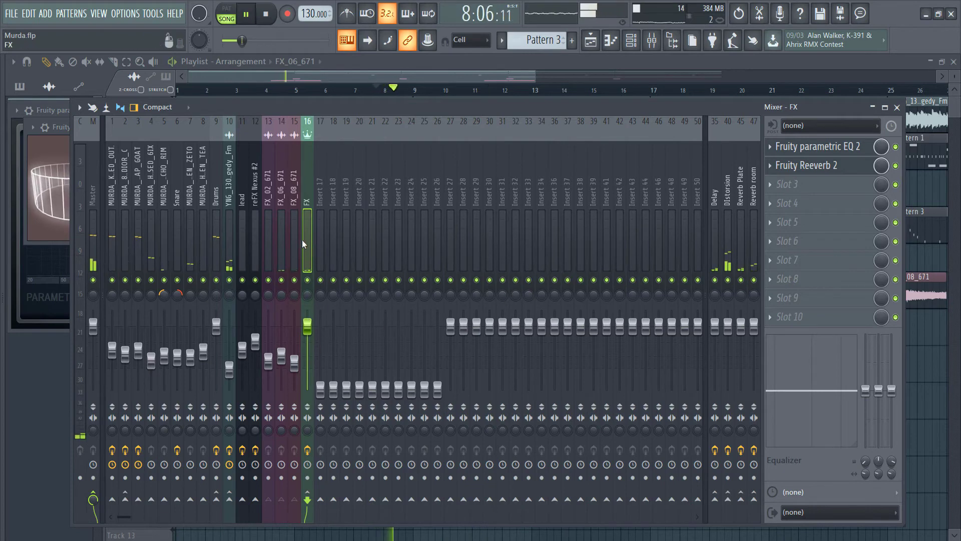
Adjust the faders of the three FX sample tracks together, setting FX_06_671 to about 47%.
left_click(278, 247)
left_click(272, 250, "ctrl")
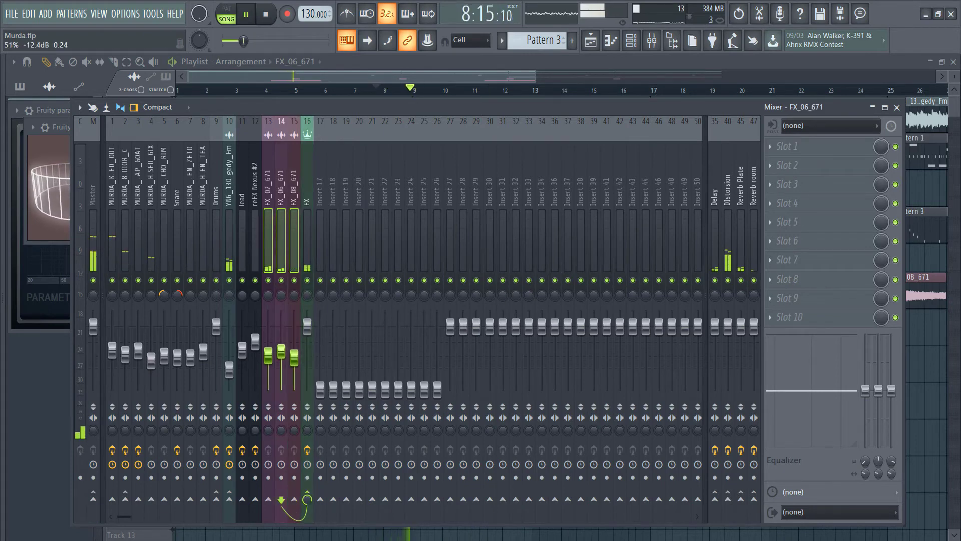
left_click_drag(283, 355, 282, 354)
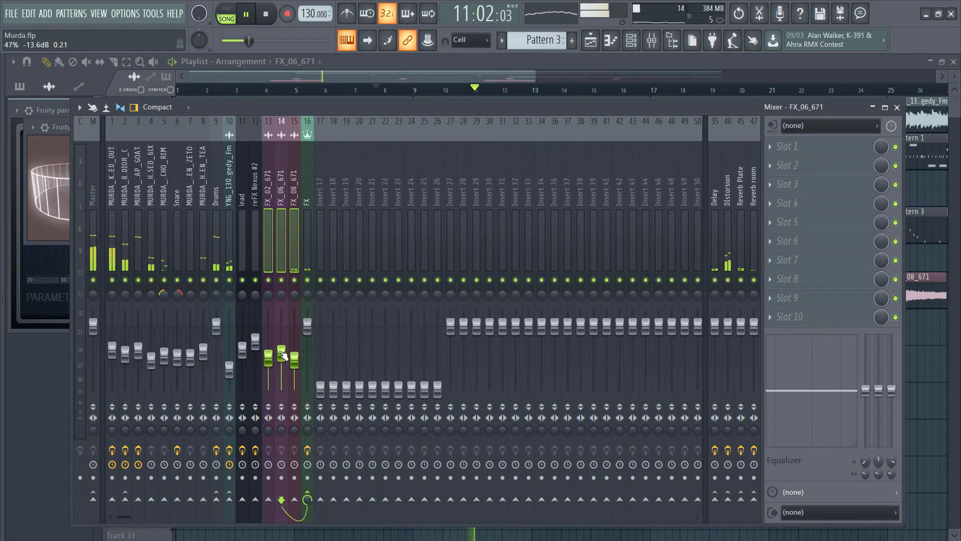
left_click(308, 244)
Sidechain the MURDA_KICK_ICED_OUT track to the FX track.
left_click(112, 235)
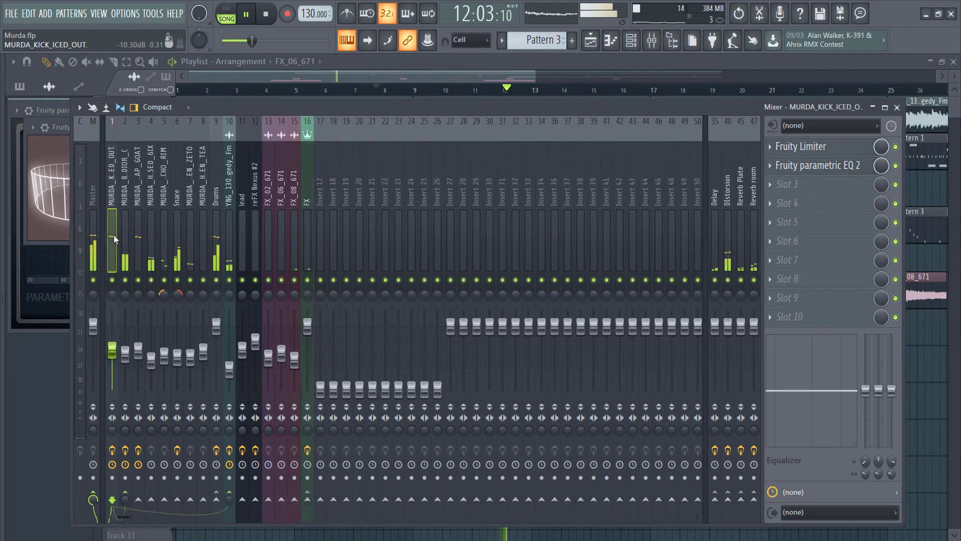
right_click(307, 499)
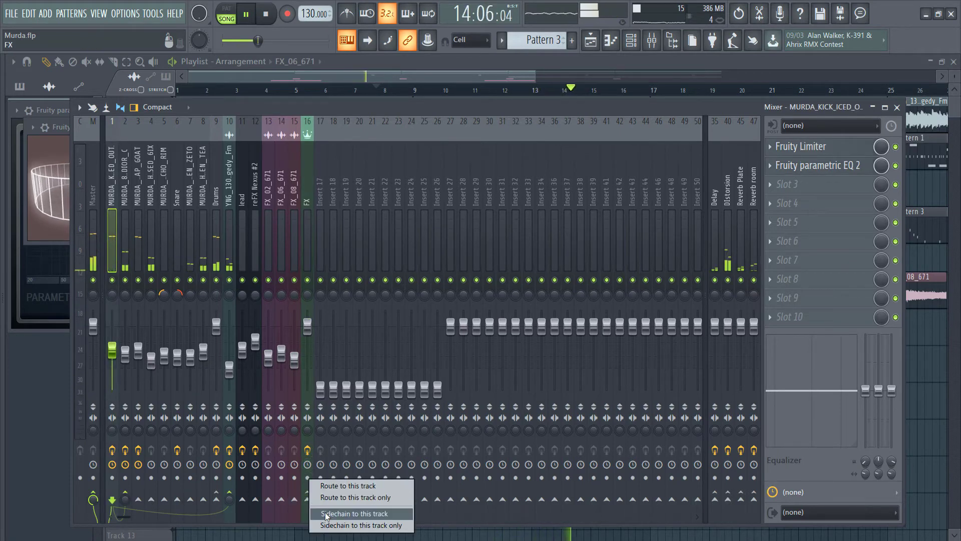
left_click(318, 514)
Load Fruity Limiter into the third effect slot of the FX track.
left_click(311, 254)
left_click(796, 185)
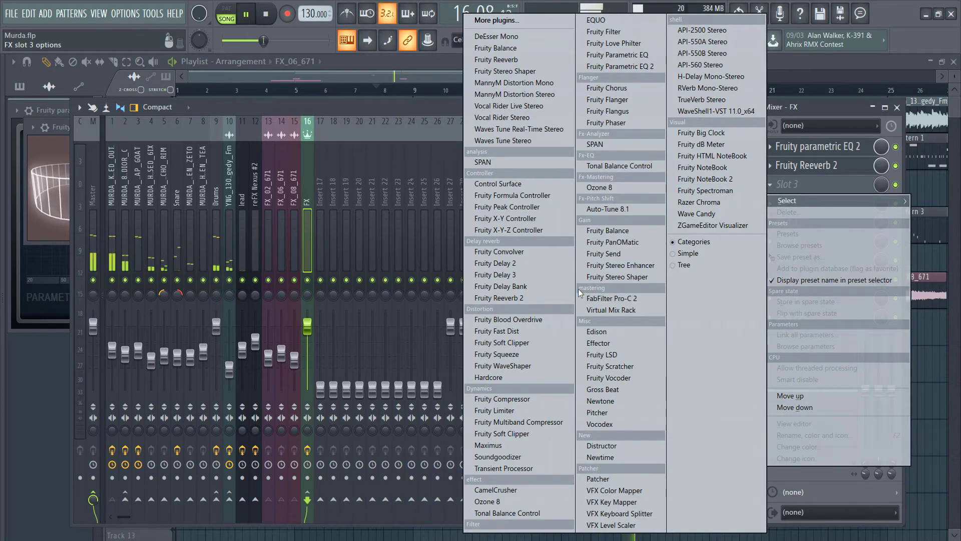
left_click(501, 410)
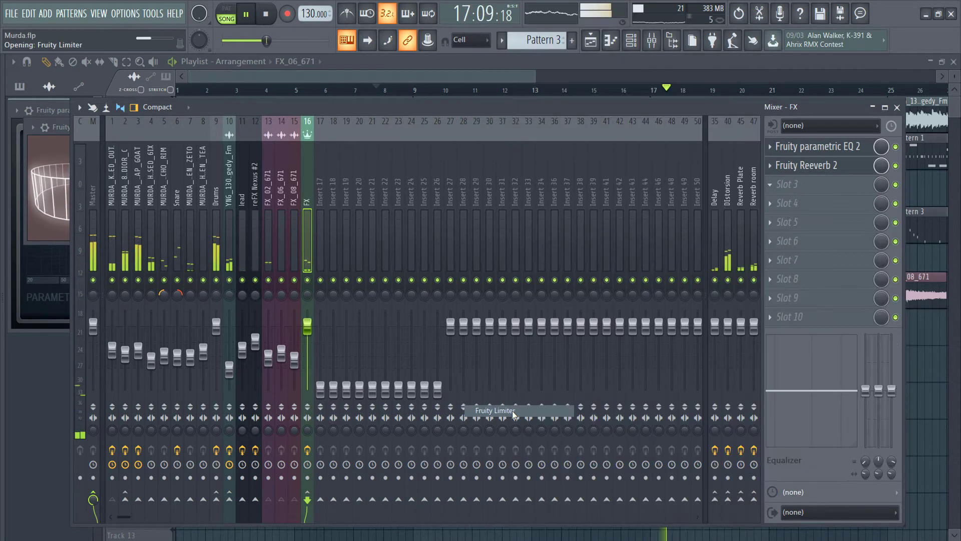
Set the limiter to COMP mode with a threshold of about -44 dB, a raised ratio and sidechain input 1.
left_click(152, 339)
left_click_drag(134, 287, 135, 310)
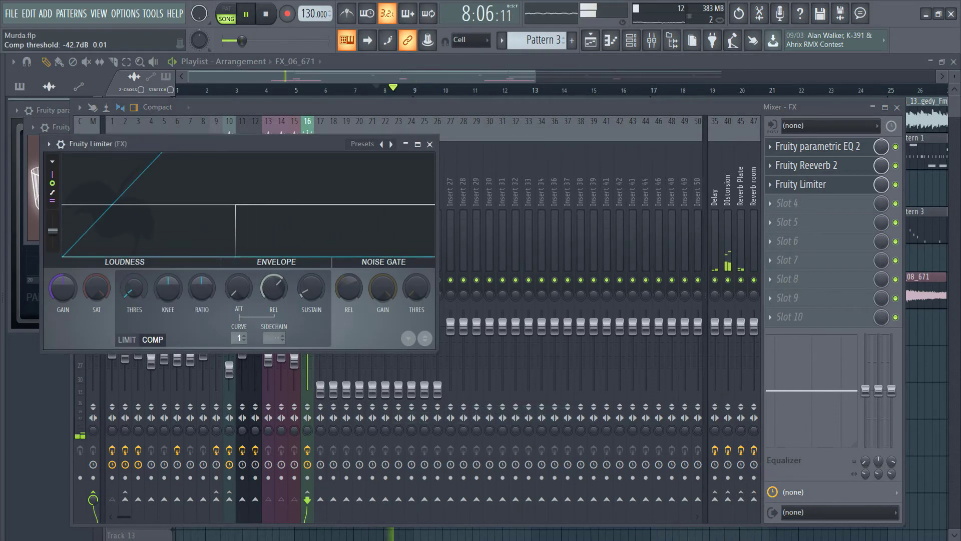
left_click_drag(195, 287, 196, 273)
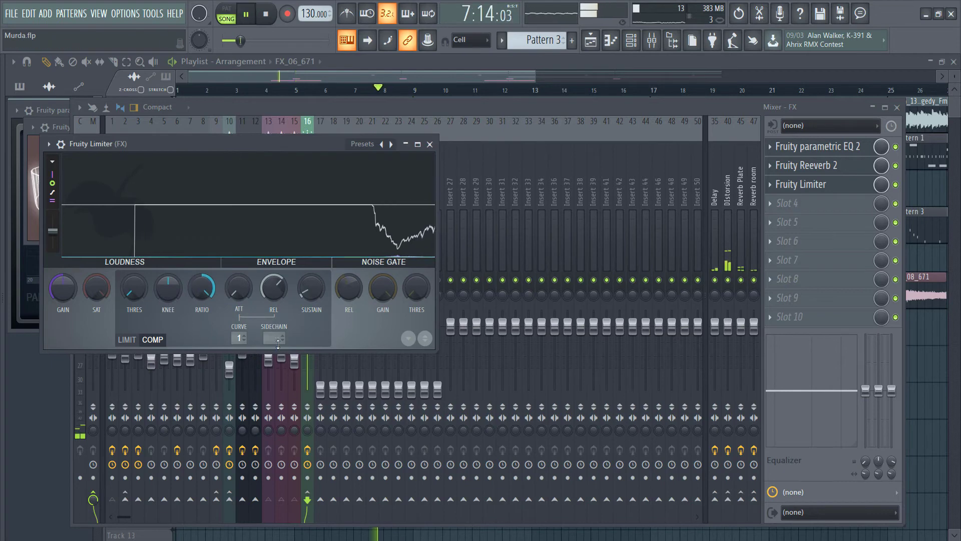
left_click(274, 339)
left_click(310, 361)
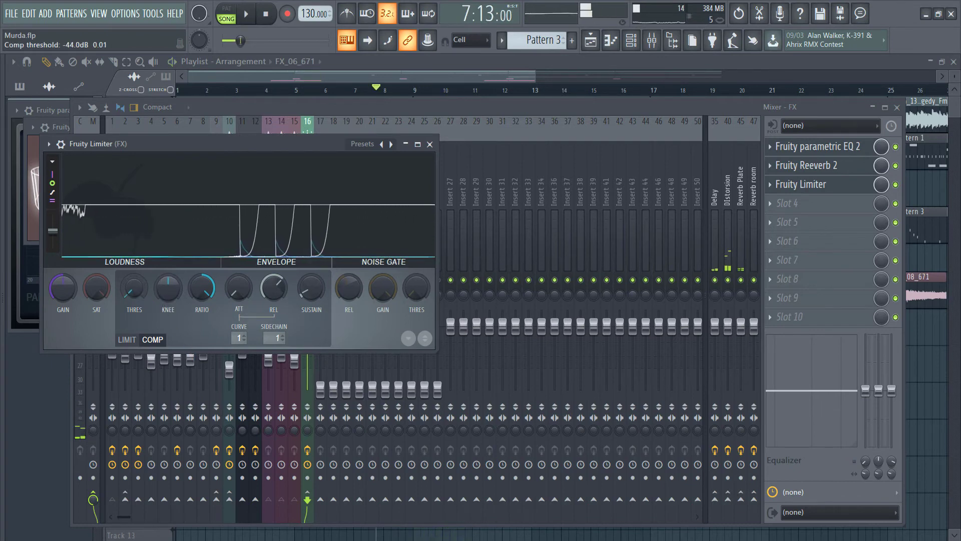
Enlarge the limiter's display, reduce its compression ratio while auditioning the ducking, and close the plugin window.
left_click_drag(197, 291, 197, 321)
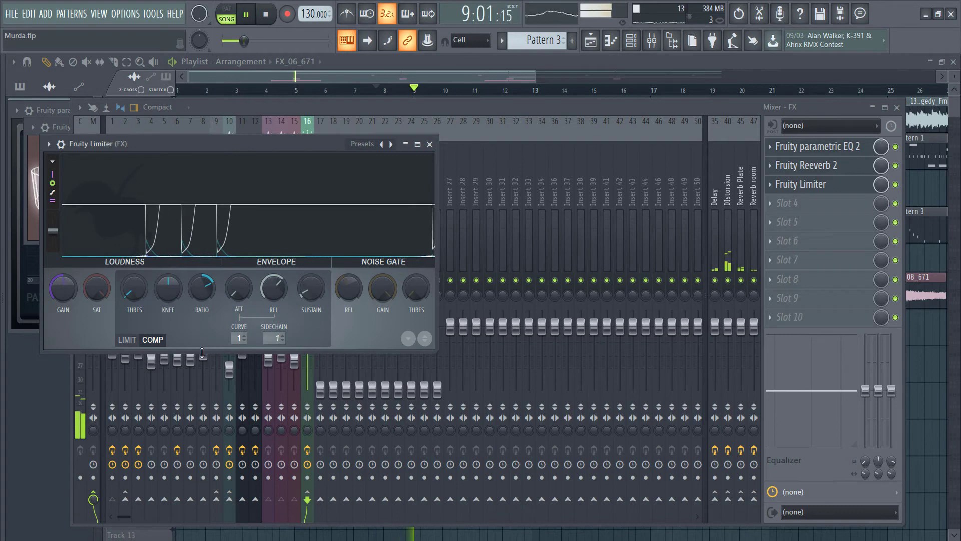
left_click_drag(205, 352, 205, 475)
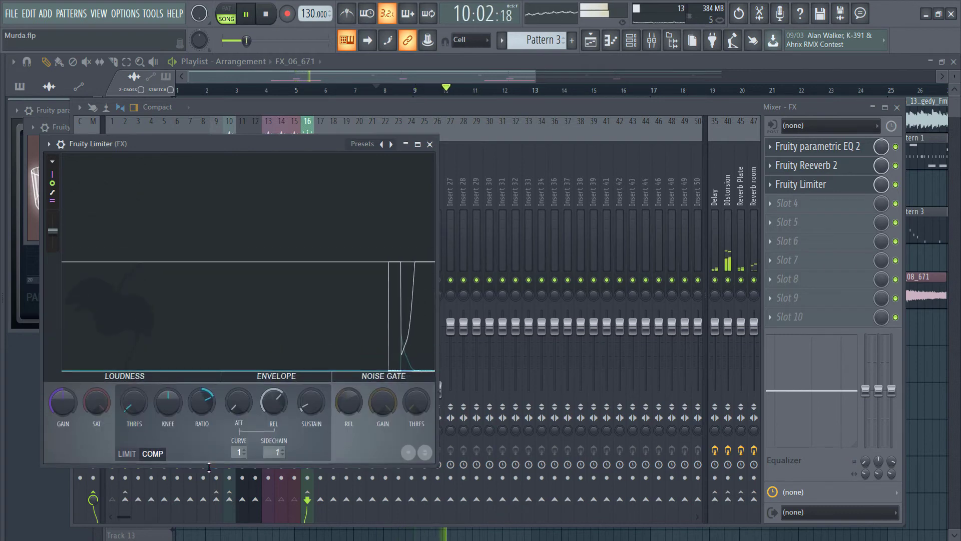
left_click_drag(200, 402, 197, 409)
key("space")
key("space")
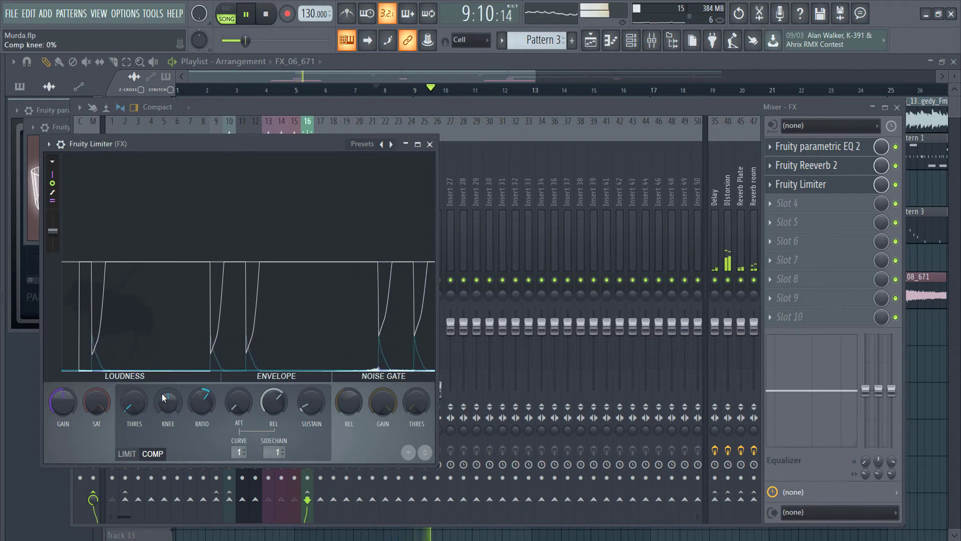
left_click(430, 144)
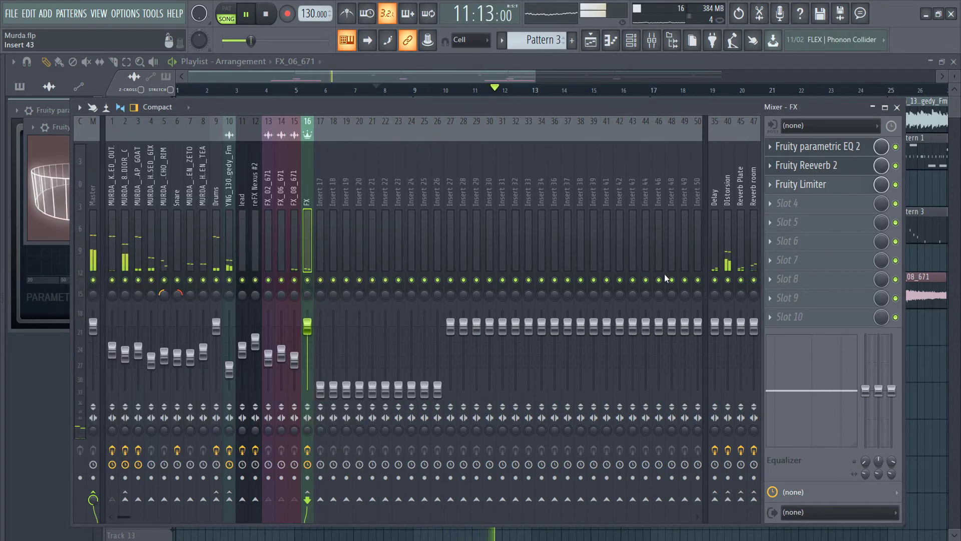
key("space")
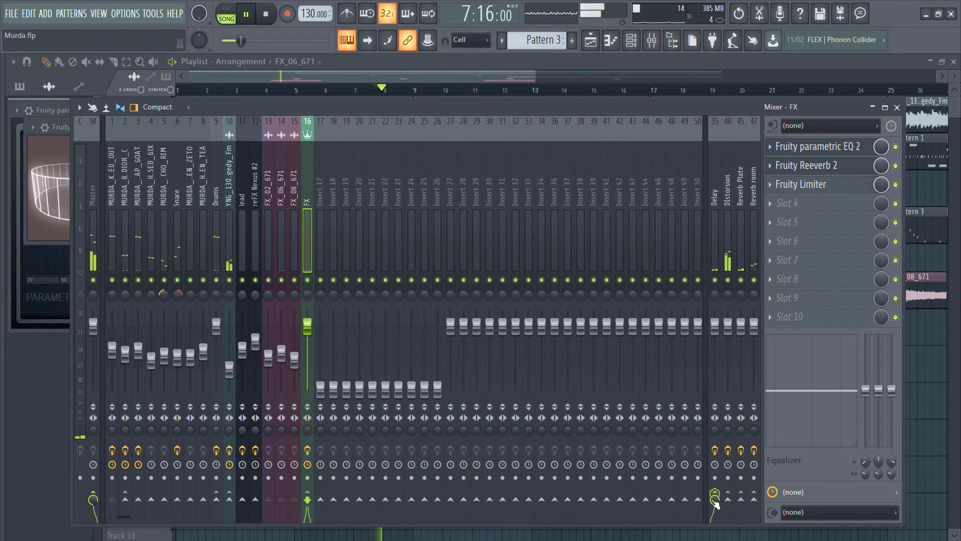
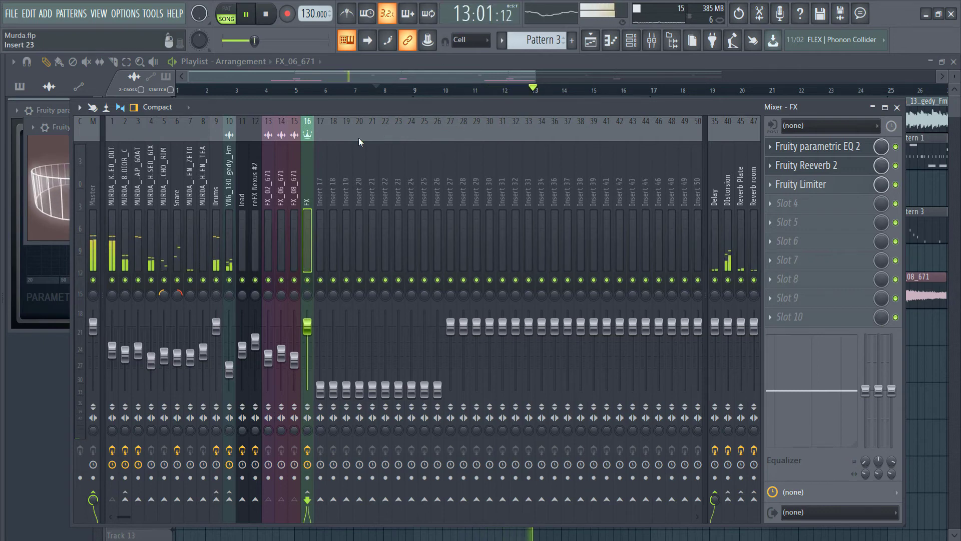
Play the arrangement from around bar 14 and slightly raise the lead track's volume in the mixer.
left_click(372, 83)
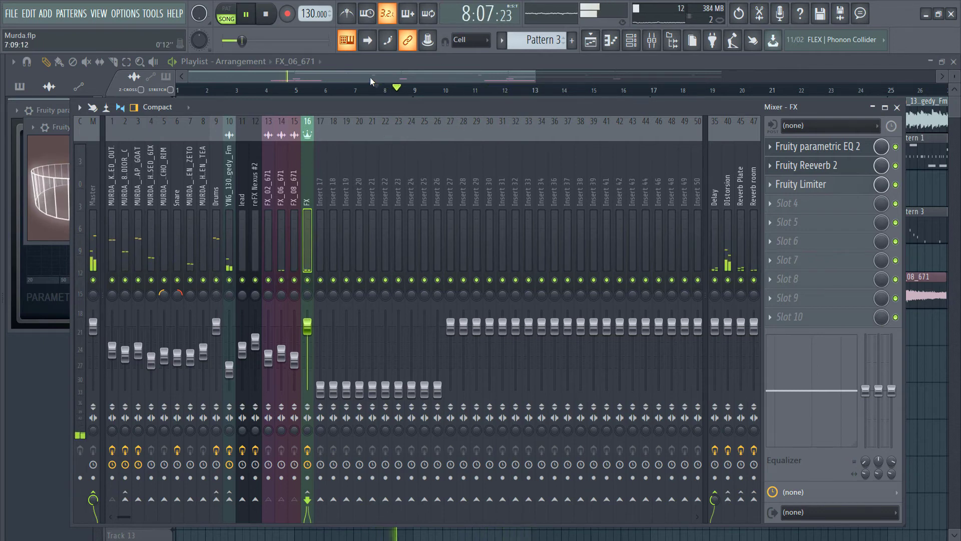
left_click_drag(372, 78, 503, 91)
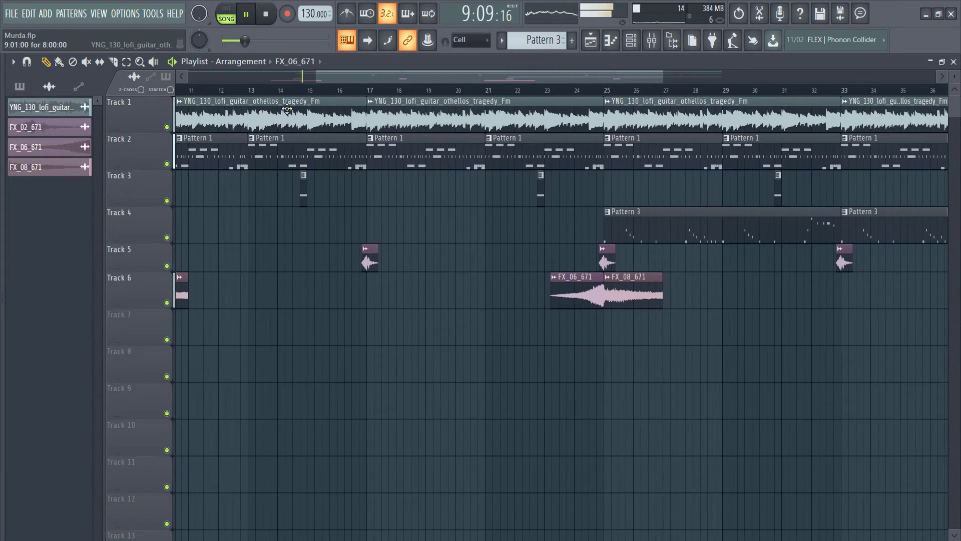
left_click(293, 89)
left_click(651, 41)
key("space")
key("space")
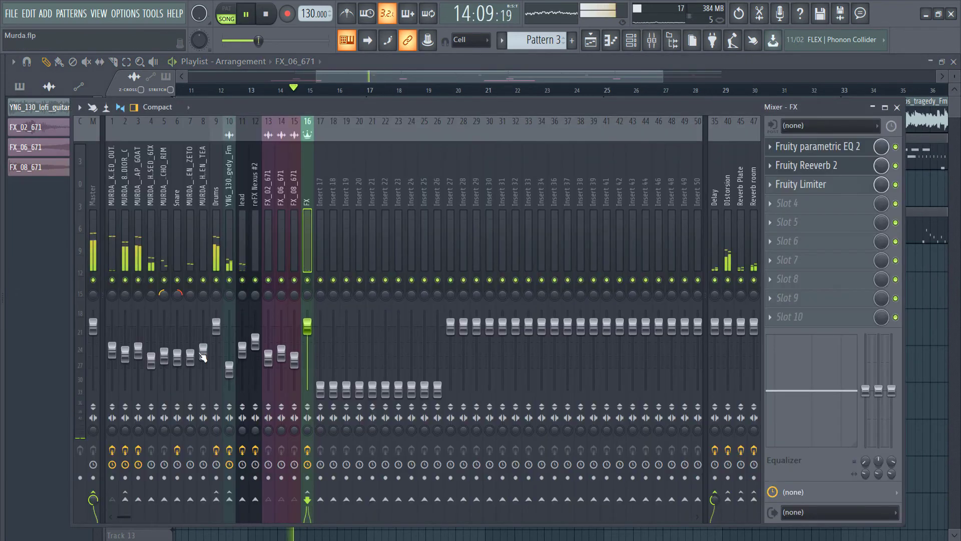
left_click_drag(242, 351, 242, 347)
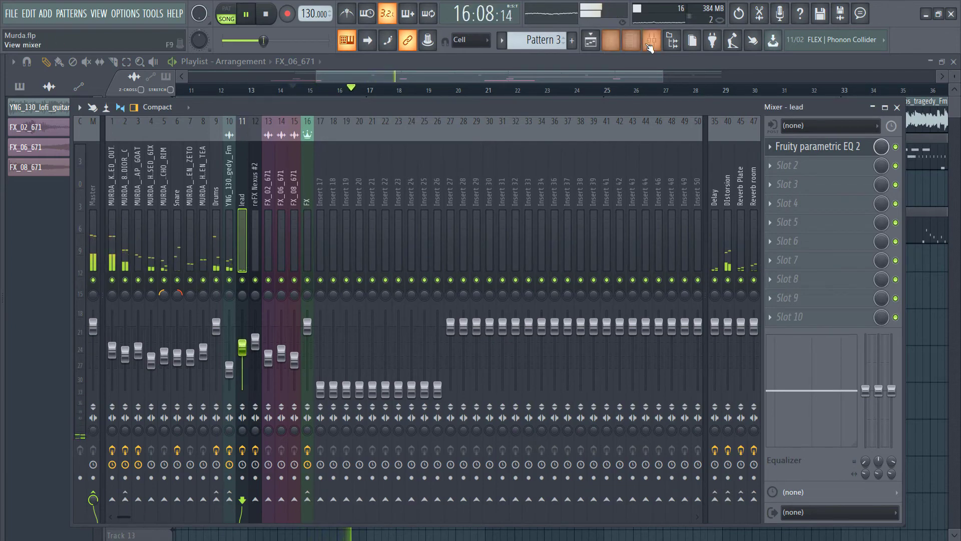
Open the lead channel's reFX Nexus instrument, toggle its built-in reverb, and return to the mixer.
left_click(650, 46)
left_click(632, 43)
left_click(274, 390)
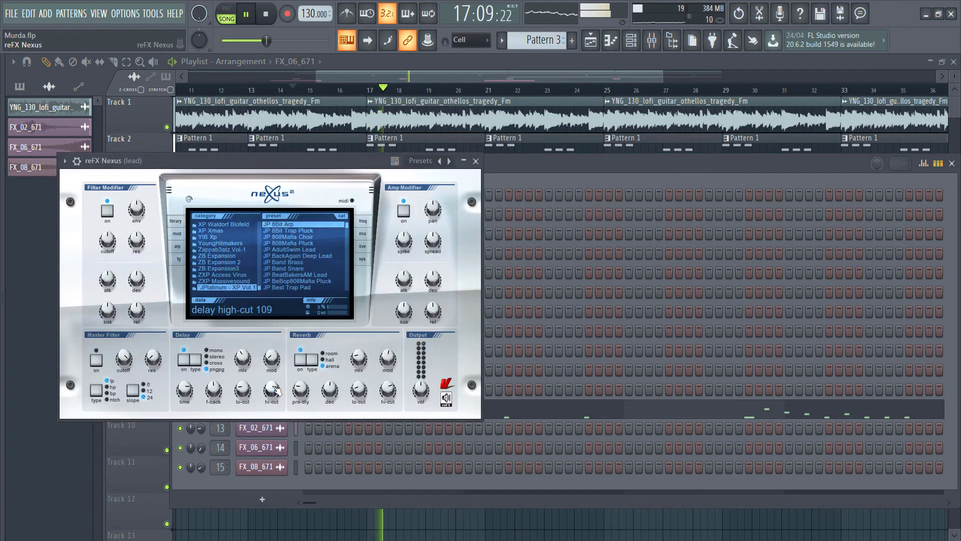
left_click(301, 362)
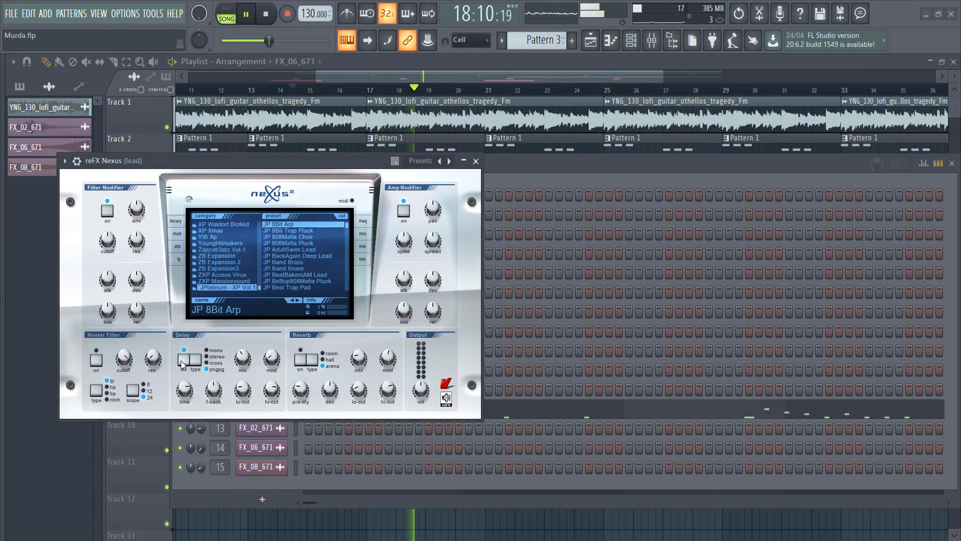
key("F9")
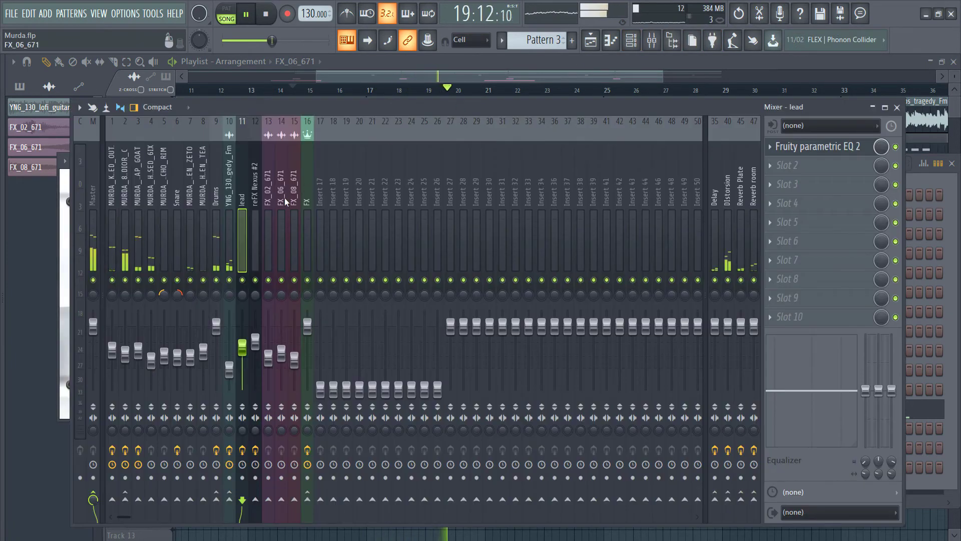
Rename the reFX Nexus #2 mixer track as pluck.
right_click(259, 200)
left_click(311, 123)
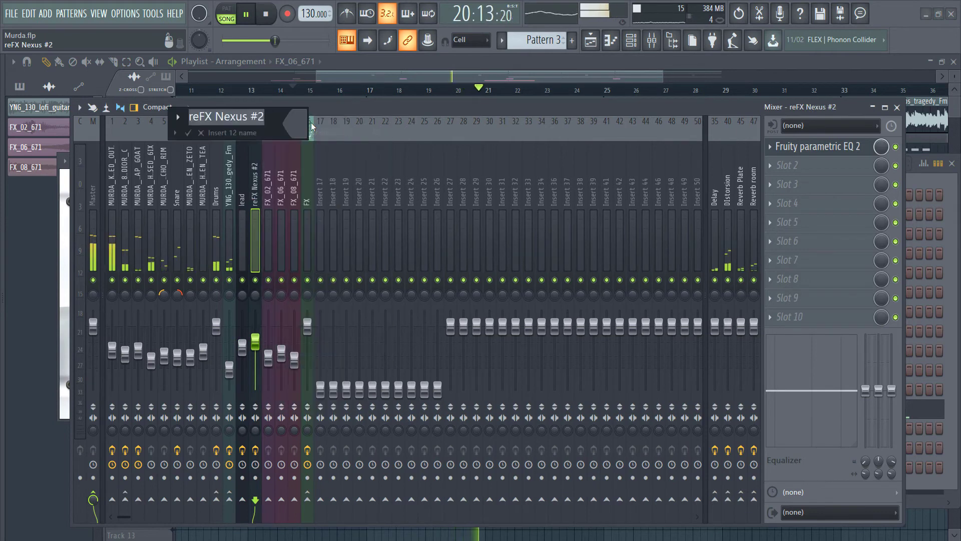
type("PLUC")
key("BackSpace")
key("BackSpace")
key("BackSpace")
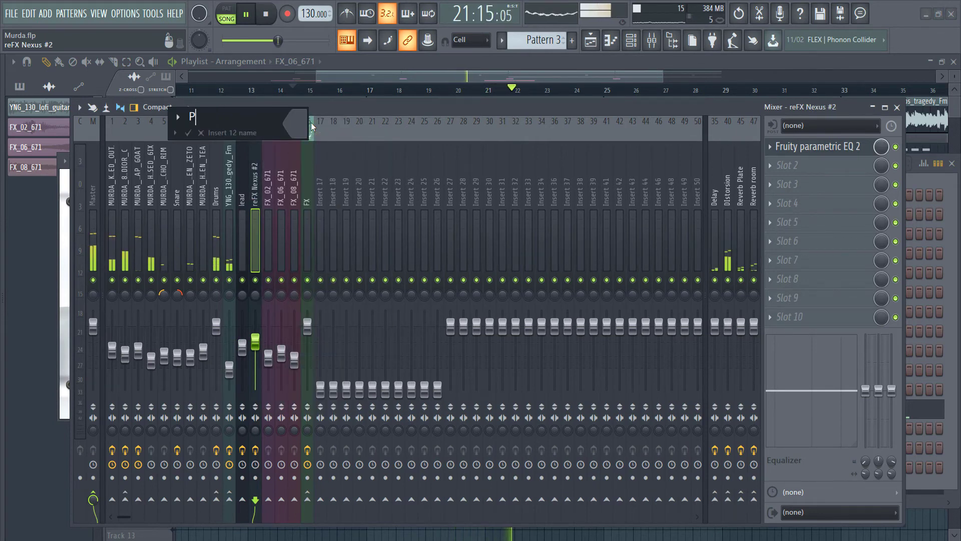
key("BackSpace")
type("pluck")
key("Return")
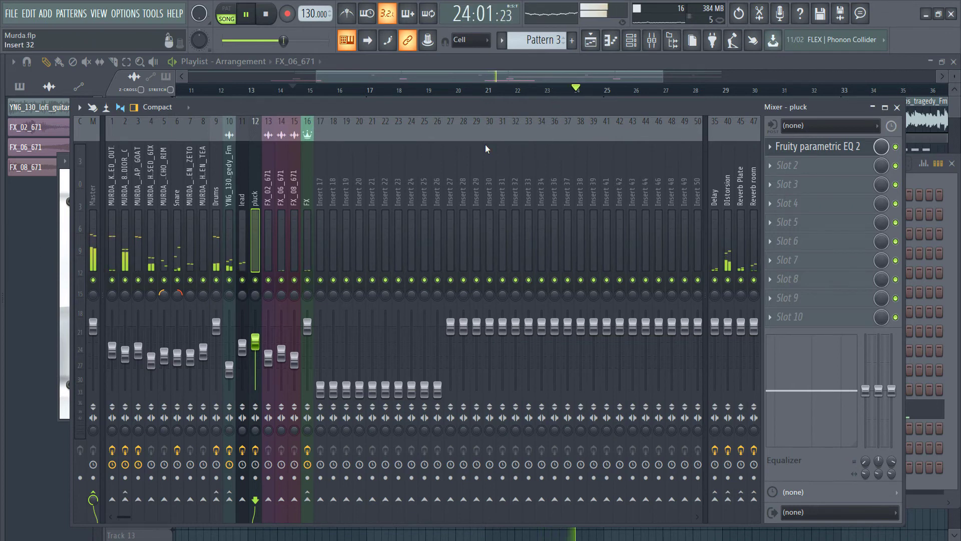
Reset the volume of mixer insert 17 to 100% (0.0 dB) and slightly lower the FX track's volume.
left_click(318, 199)
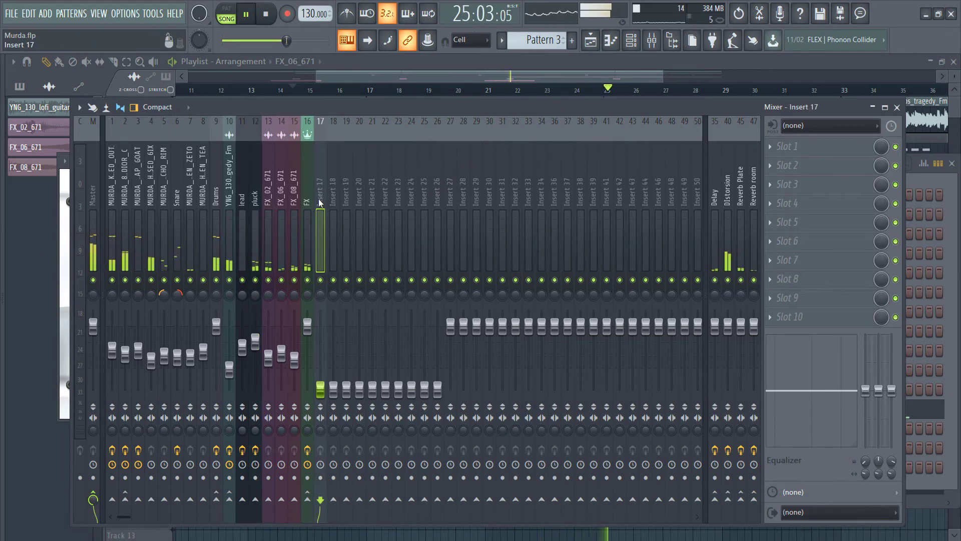
right_click(320, 389)
left_click(343, 366)
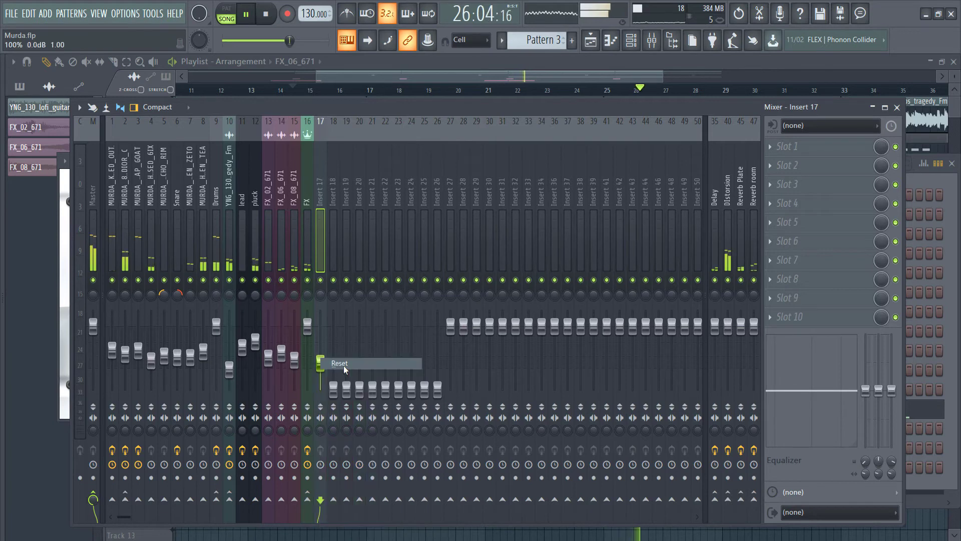
left_click_drag(308, 326, 308, 337)
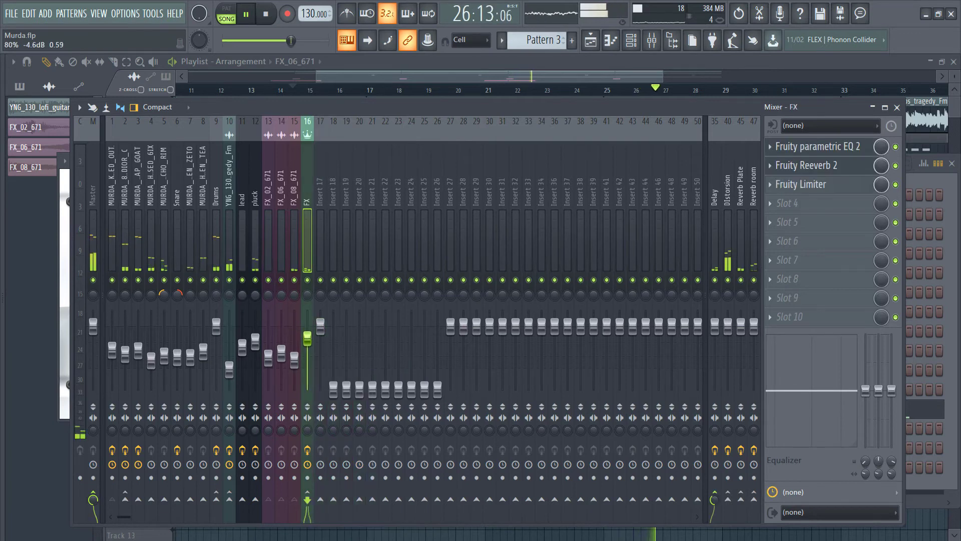
Name mixer insert 17 Melodies.
right_click(323, 226)
left_click(352, 132)
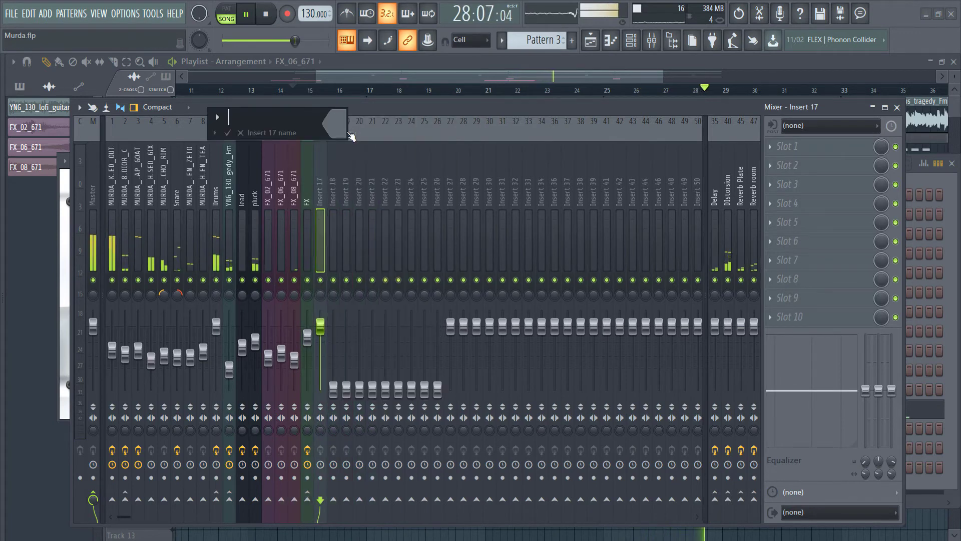
type("R")
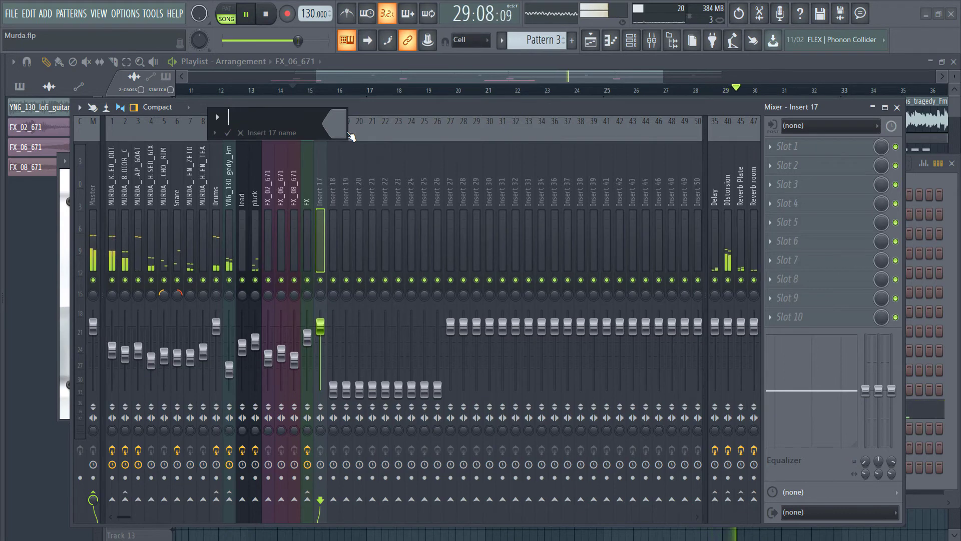
type("elodia")
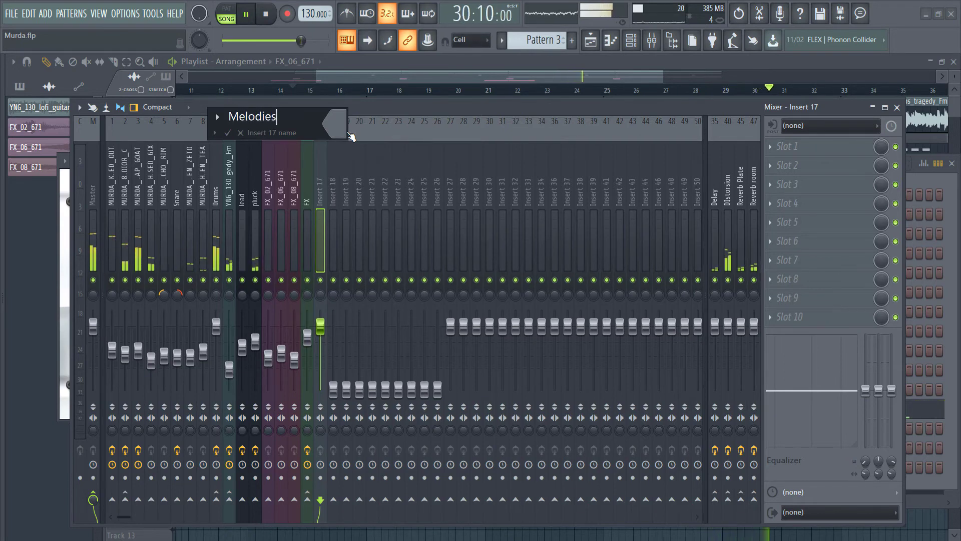
type("s")
key("Return")
Move the Melodies track to mixer position 13, directly after the pluck track.
key("alt+Left")
key("alt+Left")
key("alt+Left")
key("Left")
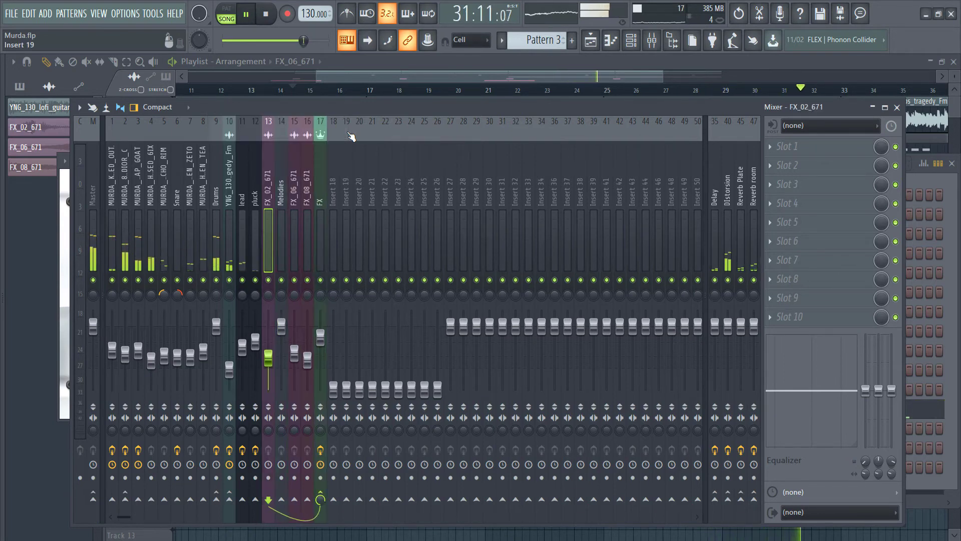
key("Right")
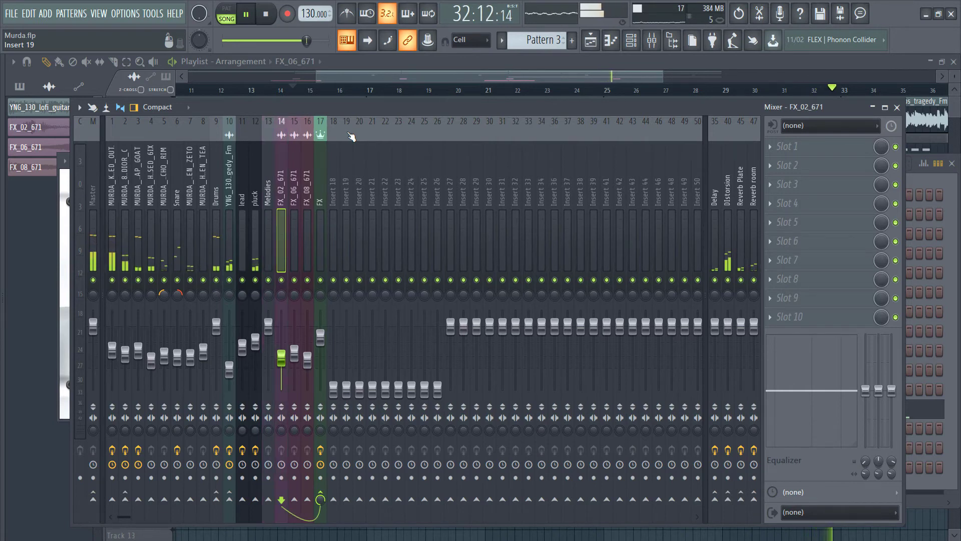
key("alt+Left")
Select the lead and pluck tracks together and route them only to the Melodies track.
left_click(253, 204, "ctrl+shift")
left_click(243, 204, "ctrl+shift")
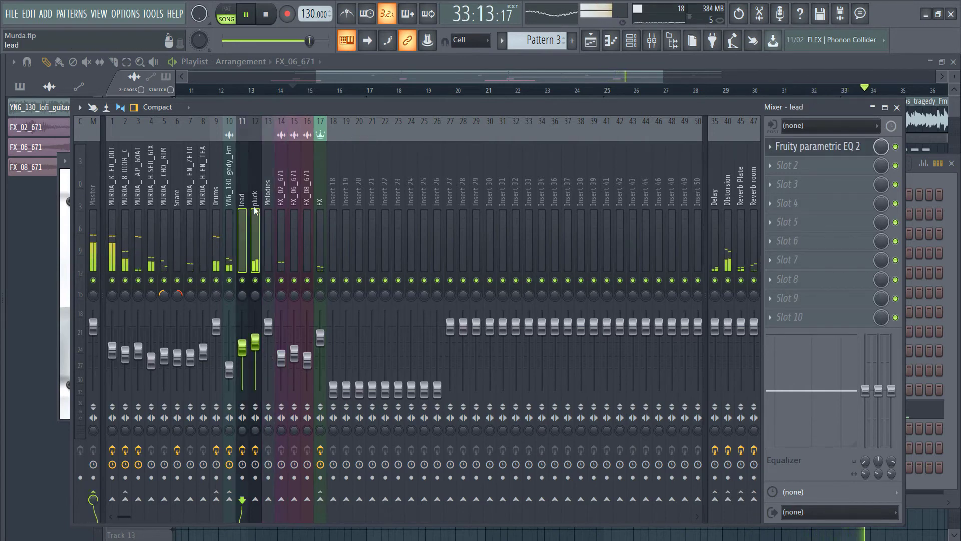
right_click(265, 499)
left_click(278, 502)
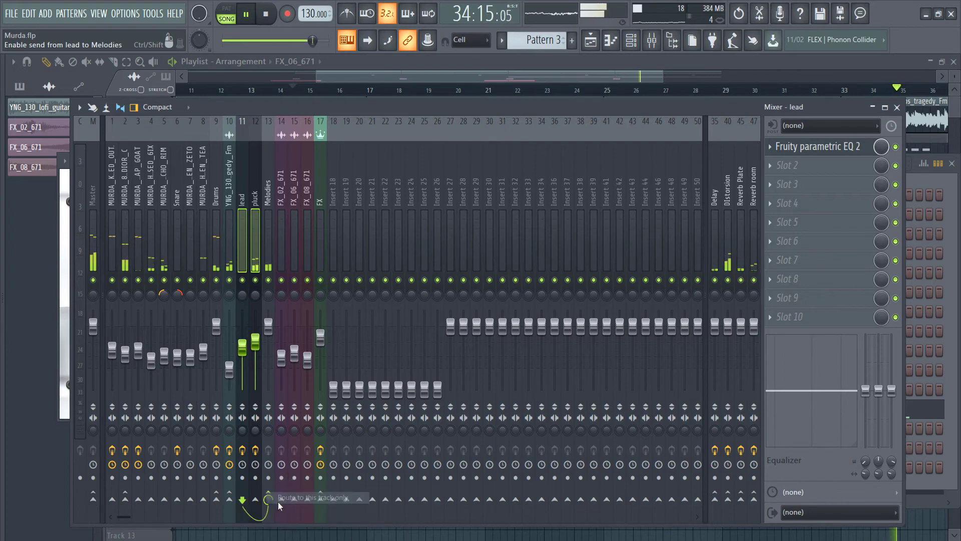
Check the pluck's reFX Nexus instrument and slightly raise the pluck track's volume in the mixer.
key("F6")
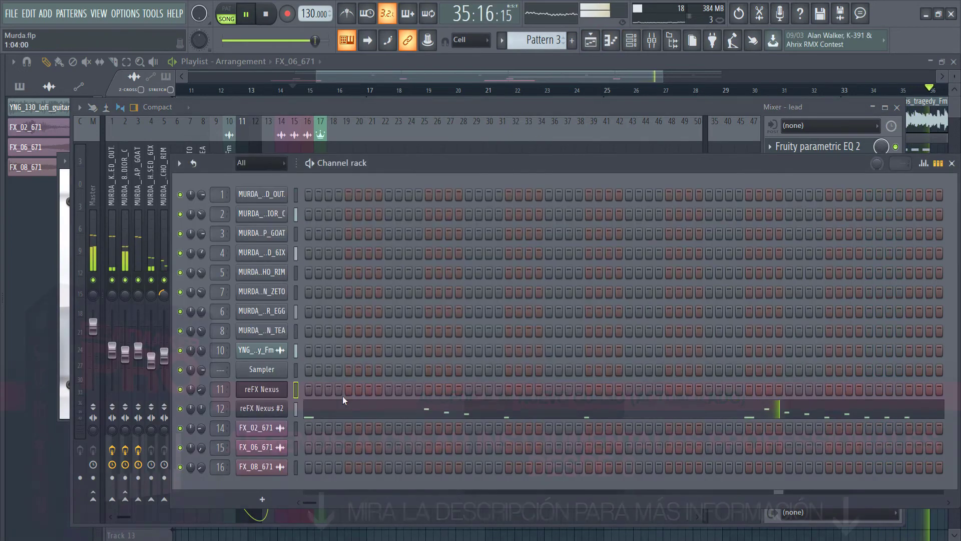
left_click(262, 408)
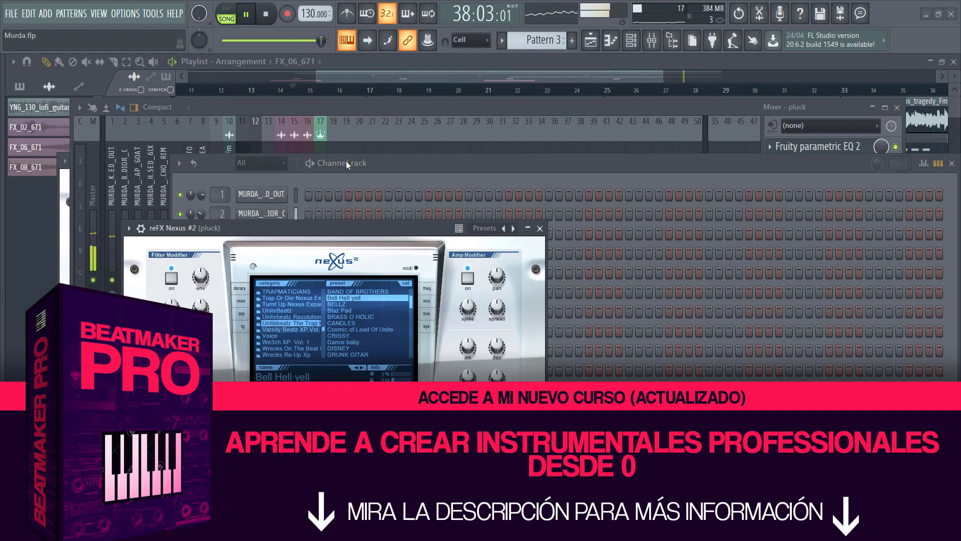
key("F9")
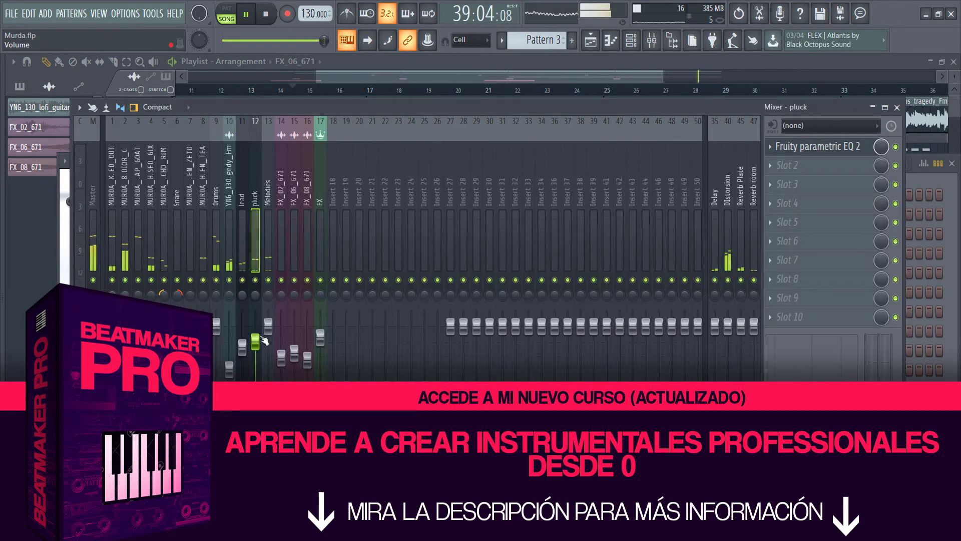
left_click_drag(256, 333, 255, 337)
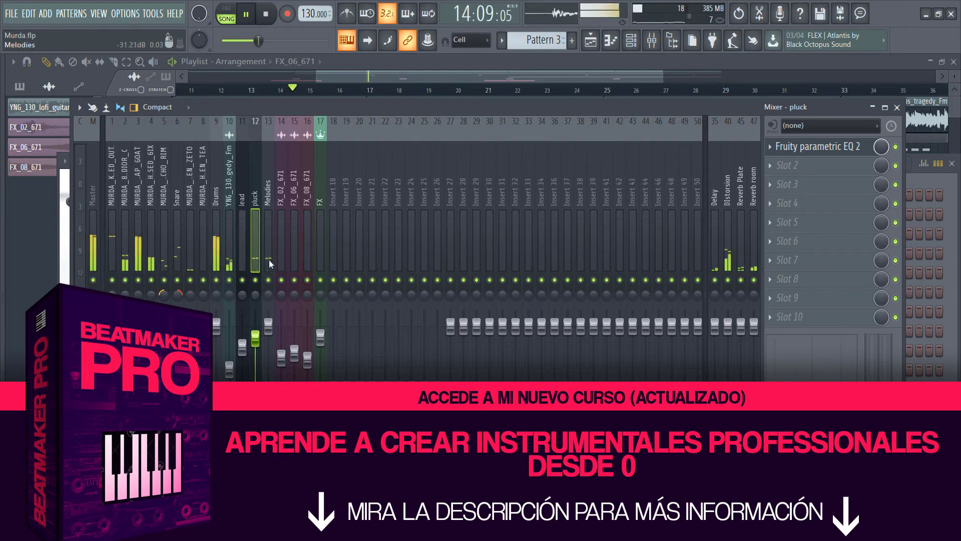
Play the section from about bar 24 and enable a send from the Melodies track to Reverb Plate.
left_click(267, 253)
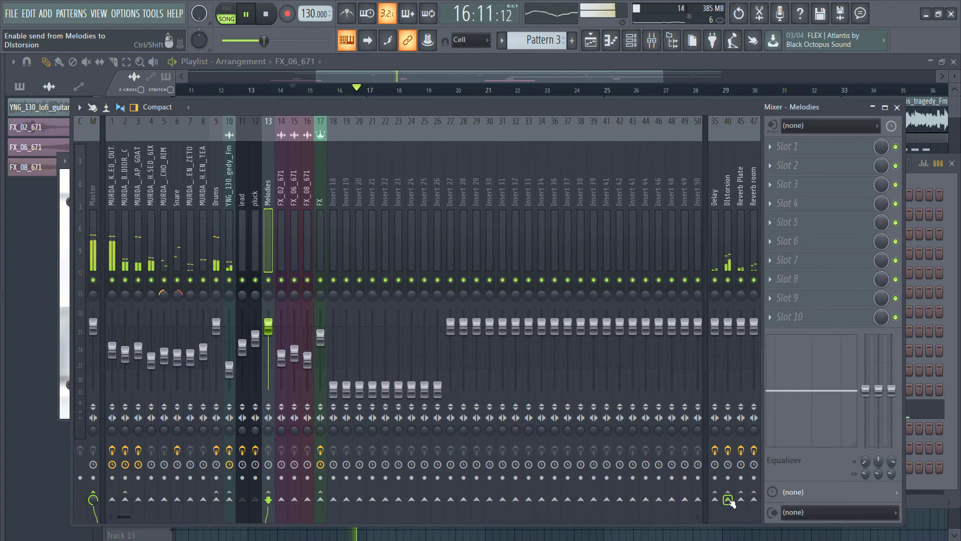
left_click(531, 77)
left_click(596, 90)
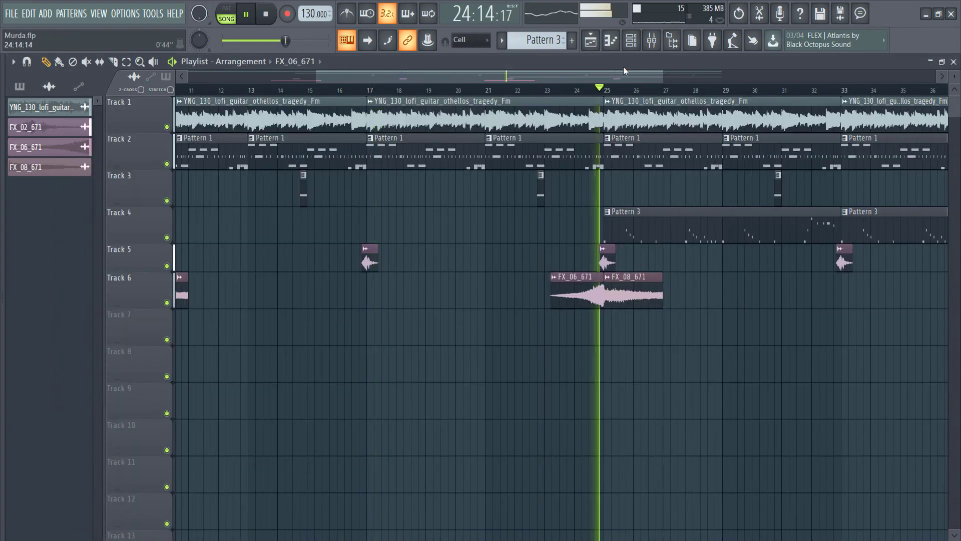
left_click(651, 40)
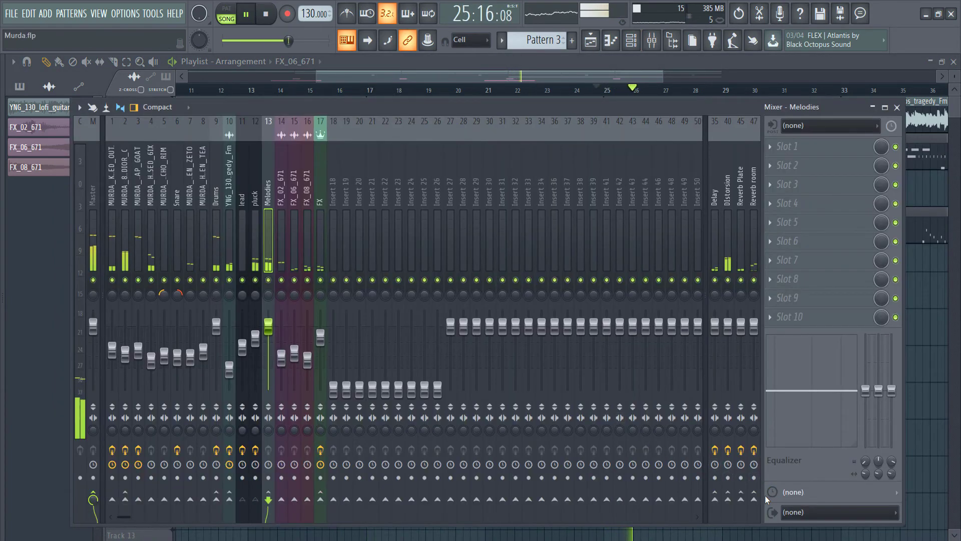
left_click(741, 499)
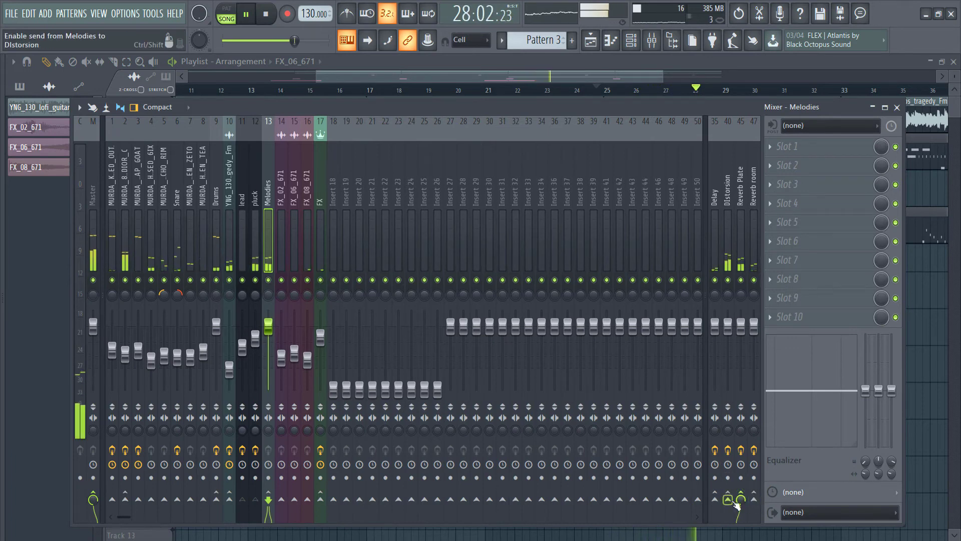
Send the Melodies track to Delay at a reduced amount and also enable its send to Distorsion.
key("space")
key("space")
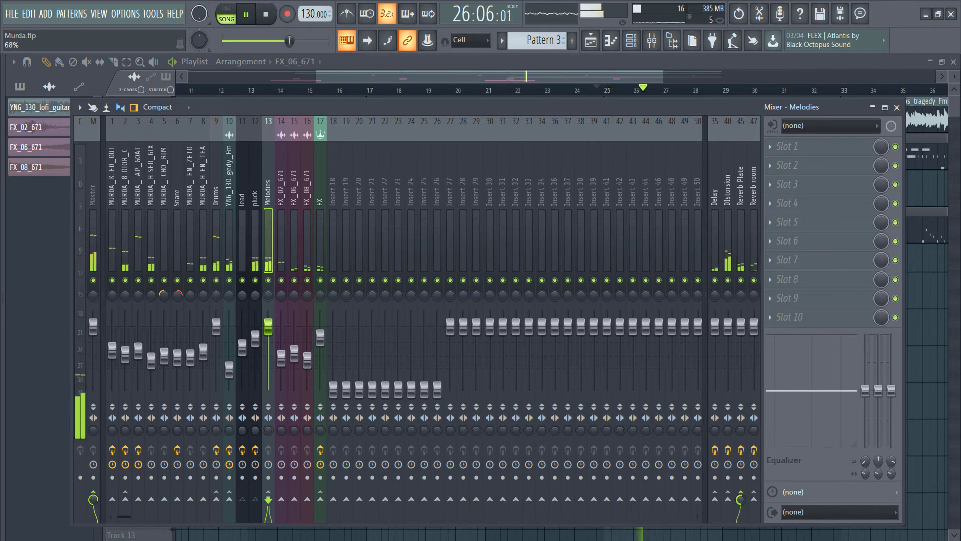
left_click(715, 500)
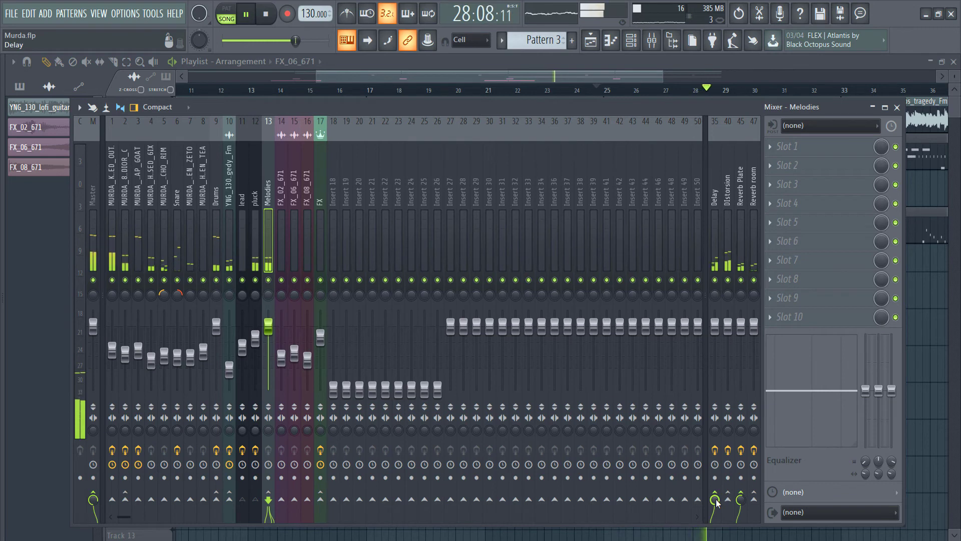
left_click_drag(716, 500, 716, 516)
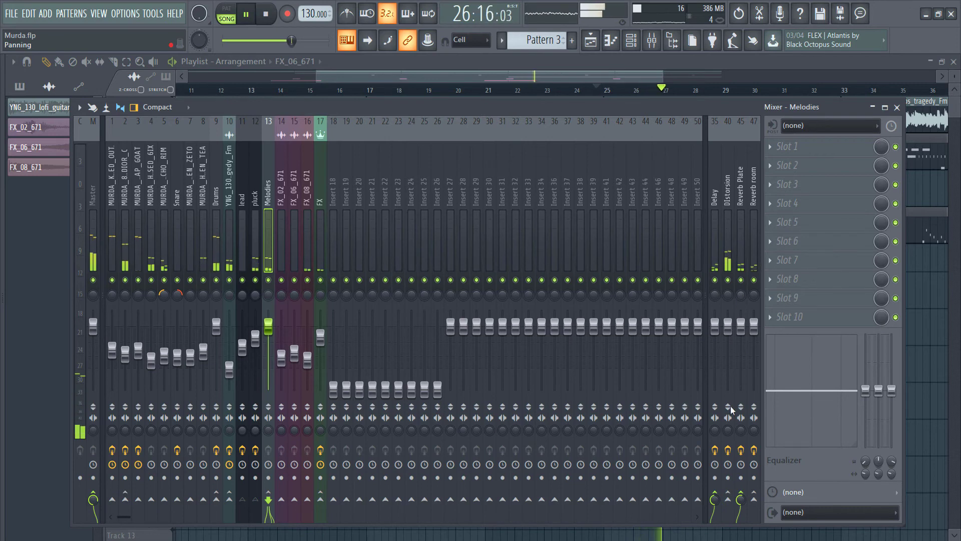
left_click(728, 500)
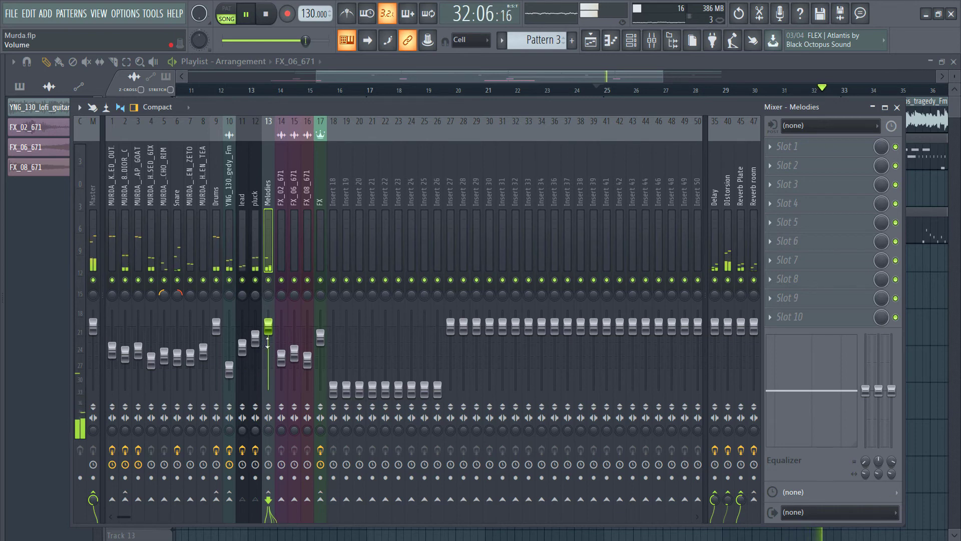
Lower the Melodies track's volume to about 92% (-1.8 dB) while auditioning the section.
key("space")
key("space")
mouse_move(269, 329)
left_mouse_down()
mouse_move(270, 389)
mouse_move(268, 335)
left_mouse_up()
key("space")
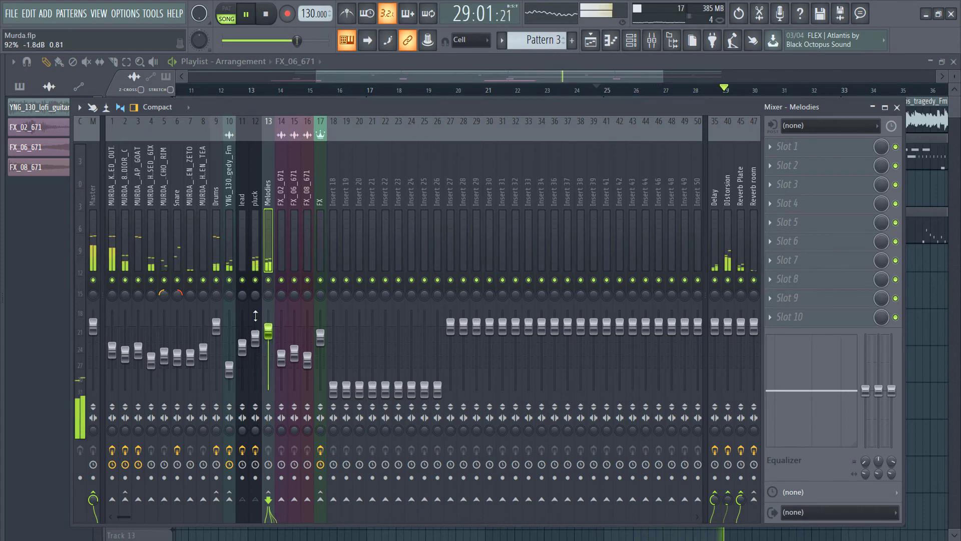
Lower the lead track's volume to about 49% (-13.1 dB) and play the arrangement from about bar 19.
left_click(245, 248)
left_click_drag(242, 346, 242, 358)
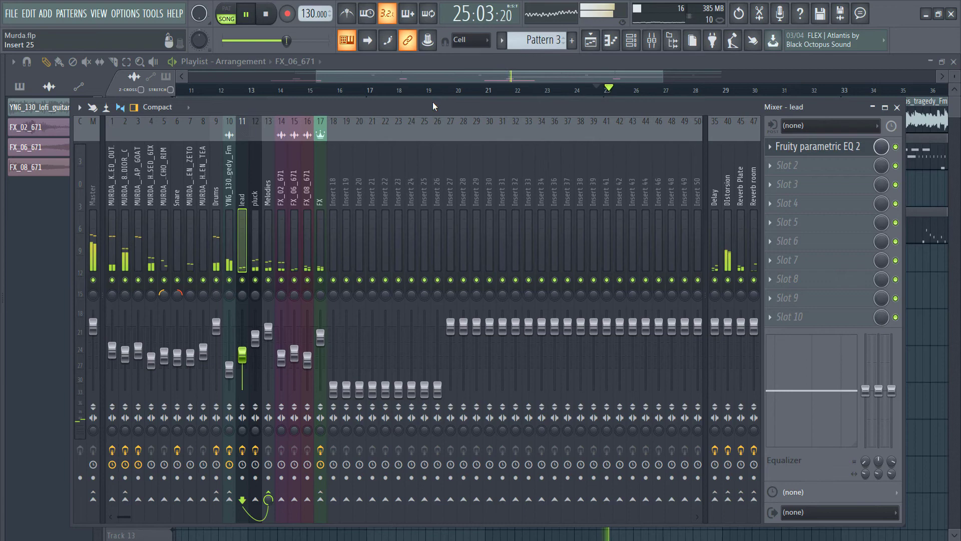
left_click(432, 92)
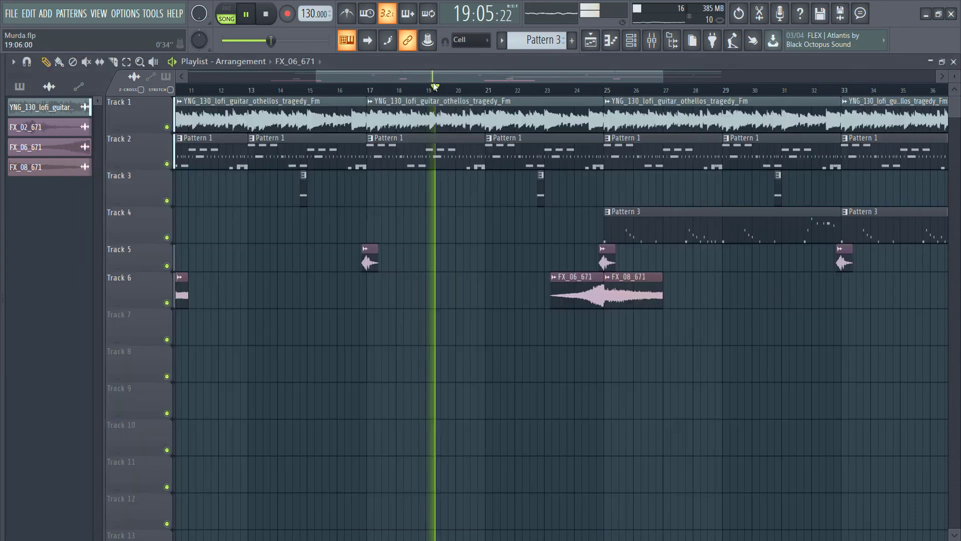
Play the arrangement from about bar 14 and again from about bar 24 to check the lead and transition levels.
left_click(295, 92)
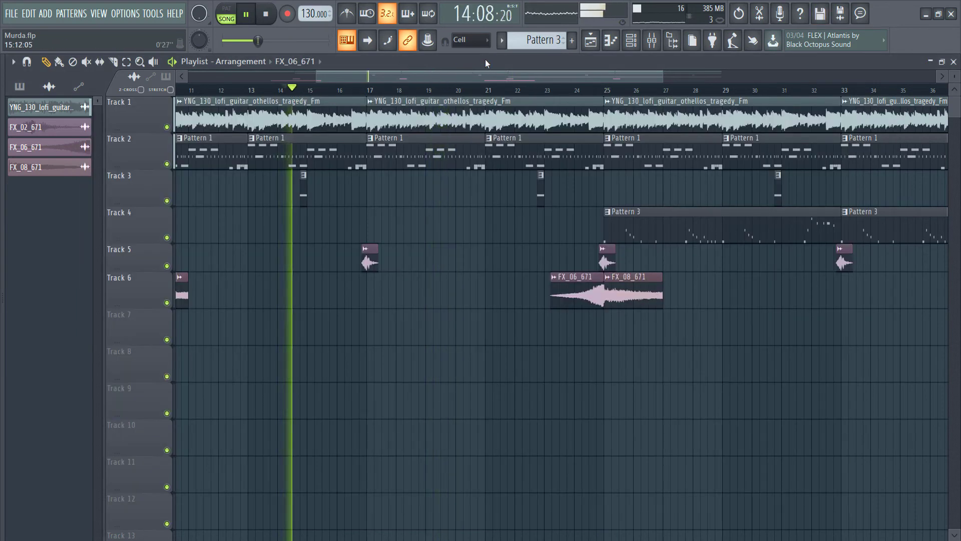
left_click(652, 40)
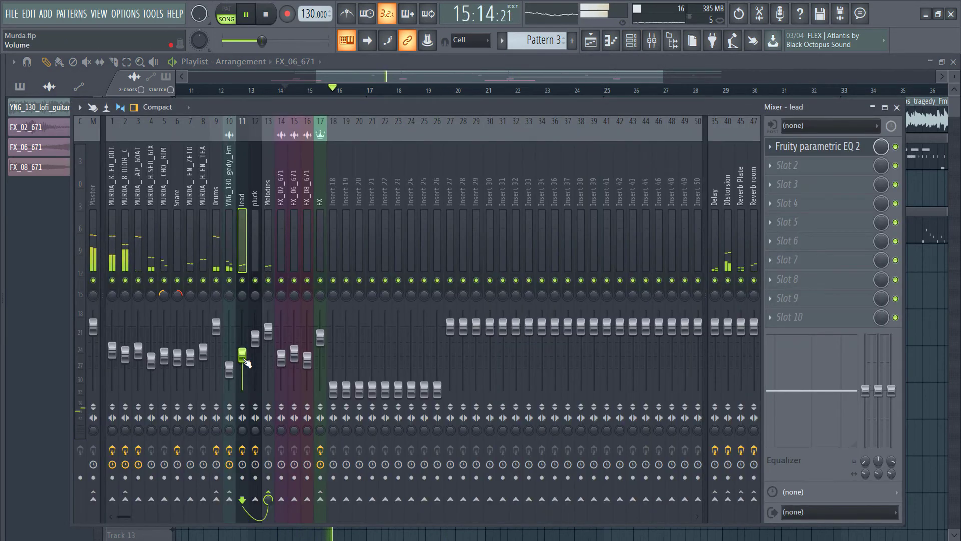
left_click(416, 75)
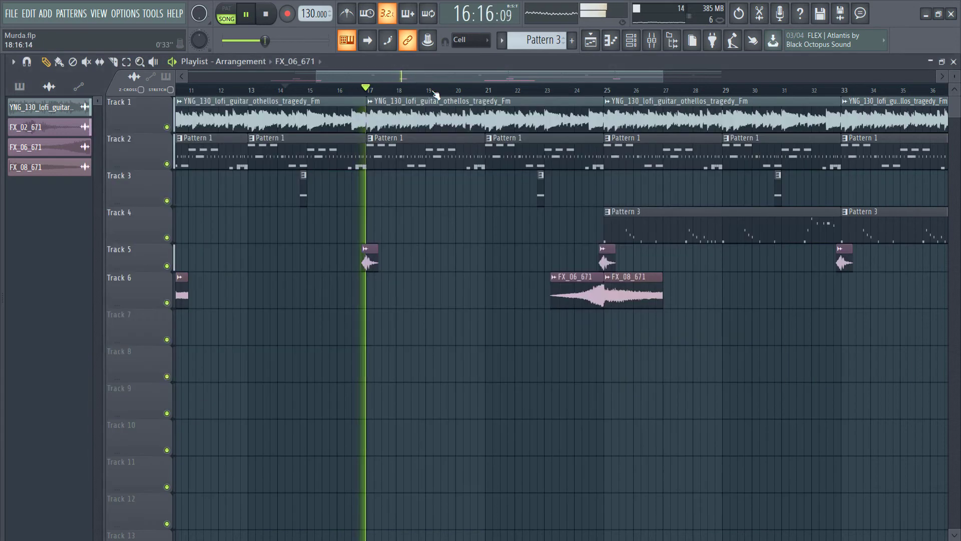
left_click(579, 91)
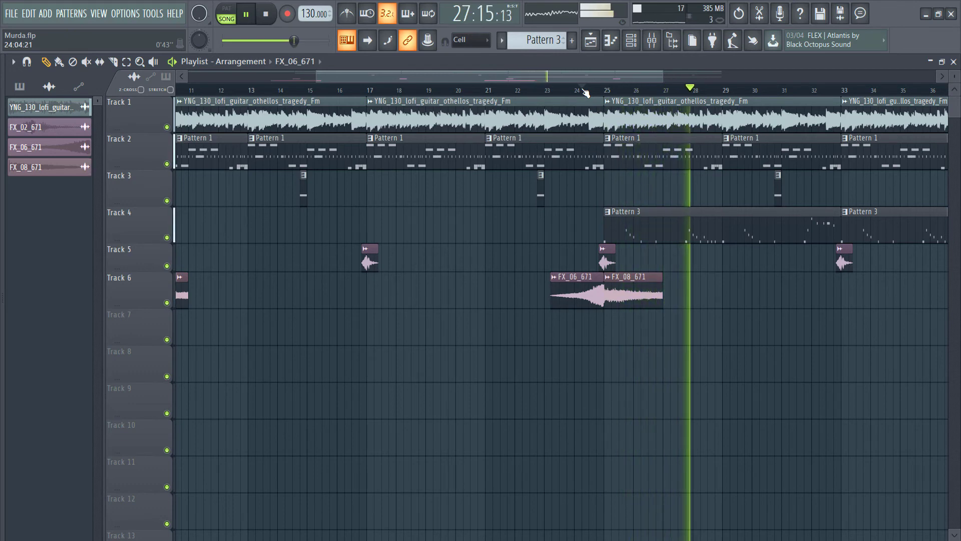
scroll(586, 92, "down", 3)
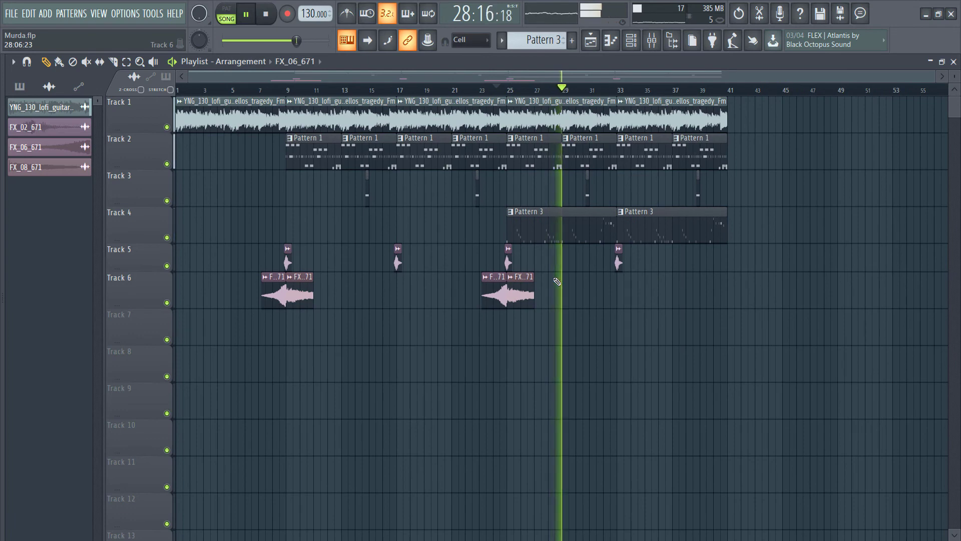
mouse_move(541, 266)
left_mouse_down()
mouse_move(465, 295)
mouse_move(715, 307)
left_mouse_up()
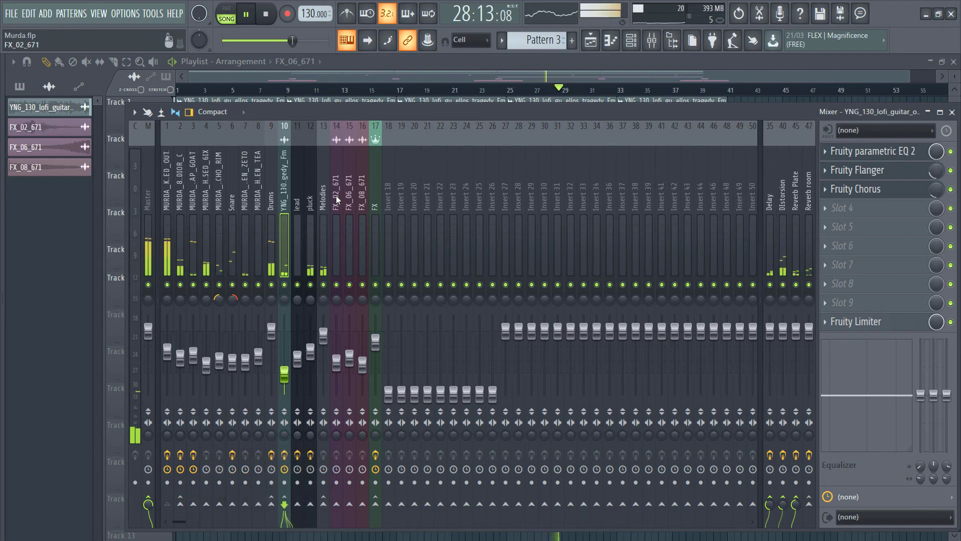
Colour the four effects mixer tracks, FX_02_671 through FX, teal as one group.
left_click_drag(335, 196, 377, 194)
right_click(377, 194)
left_click(404, 140)
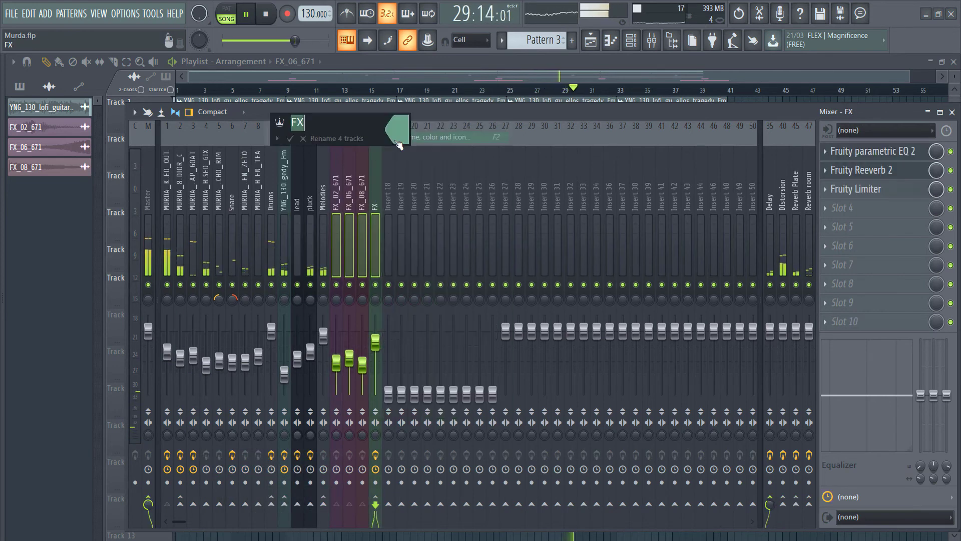
left_click(392, 133)
left_click(471, 122)
key("Return")
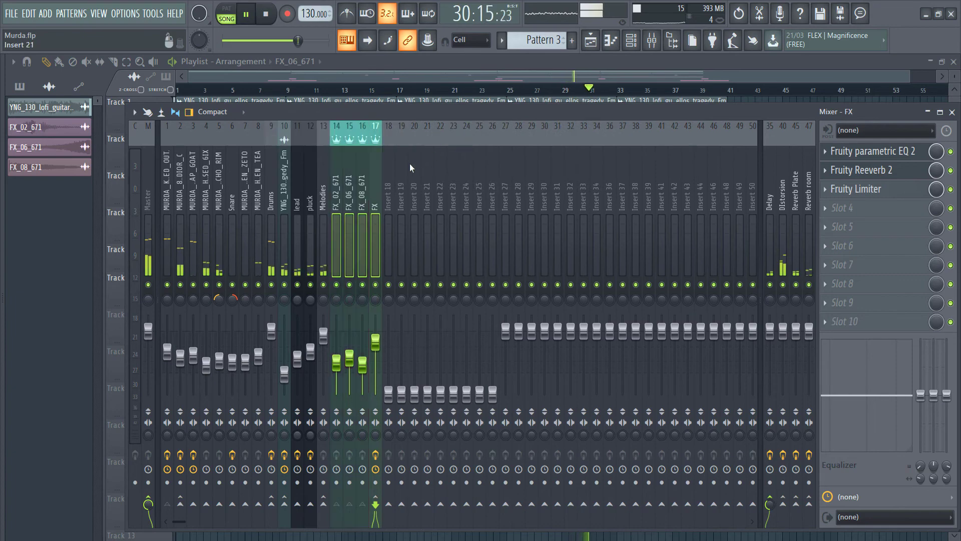
Remove the crown icon from the FX_02_671, FX_06_671 and FX_08_671 mixer tracks and rename all three "fx".
left_click(352, 181)
left_click(366, 181)
left_click(362, 183, "ctrl+shift")
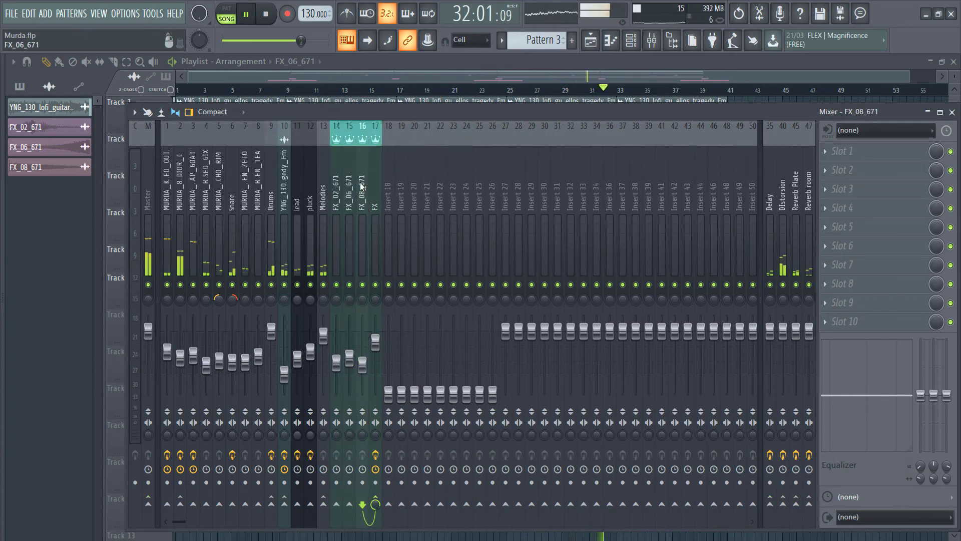
left_click_drag(362, 184, 337, 183)
right_click(343, 179)
left_click(384, 138)
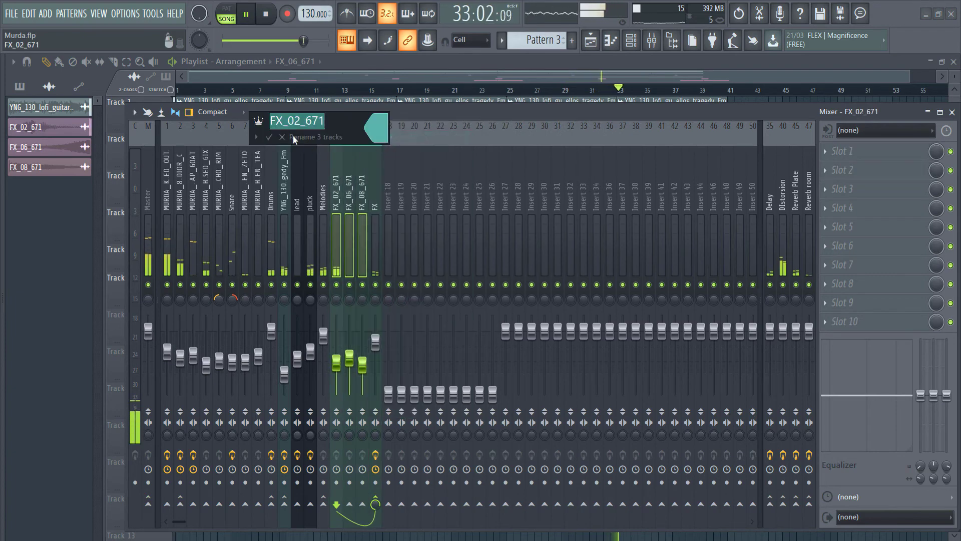
left_click(262, 121)
left_click(292, 122)
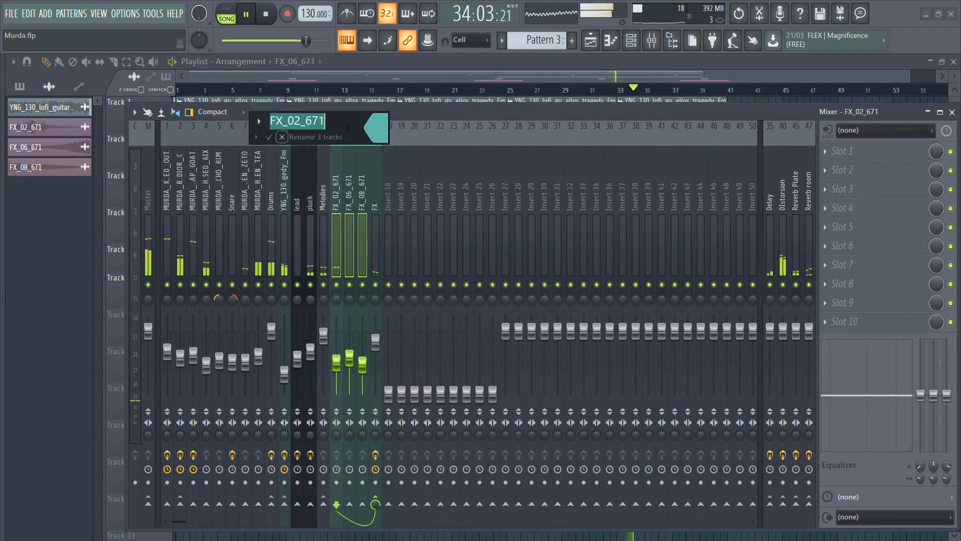
type("f")
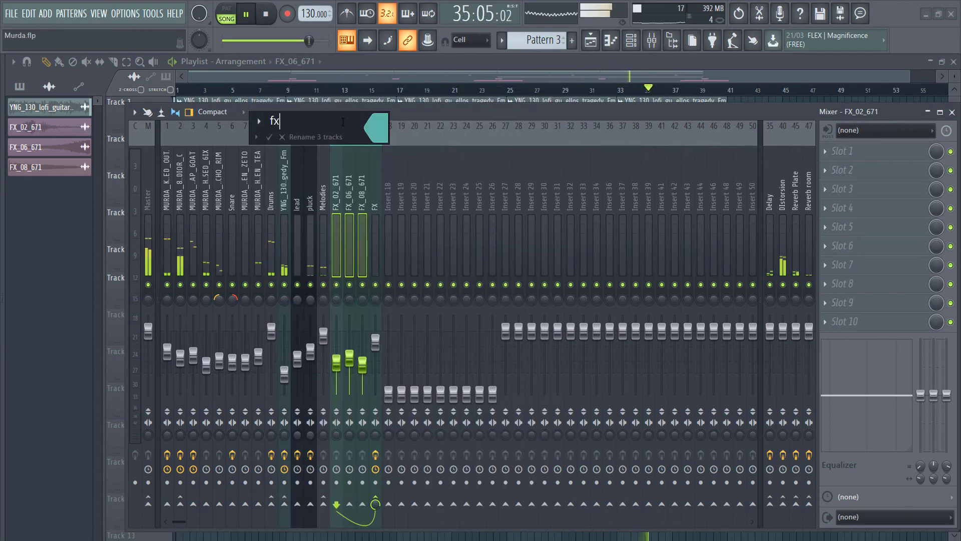
type("x")
key("Return")
Rename the FX mixer track to "bus FX".
right_click(378, 177)
left_click(408, 138)
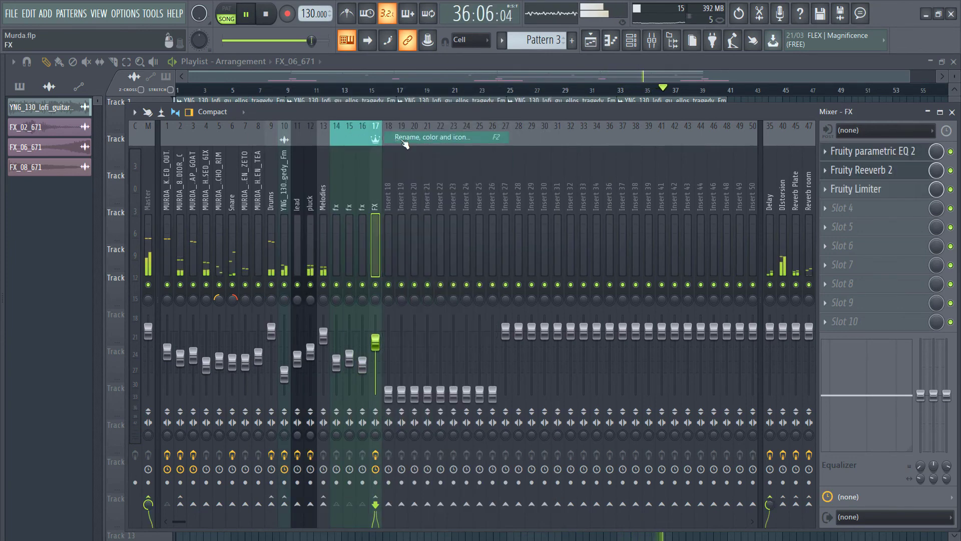
key("Home")
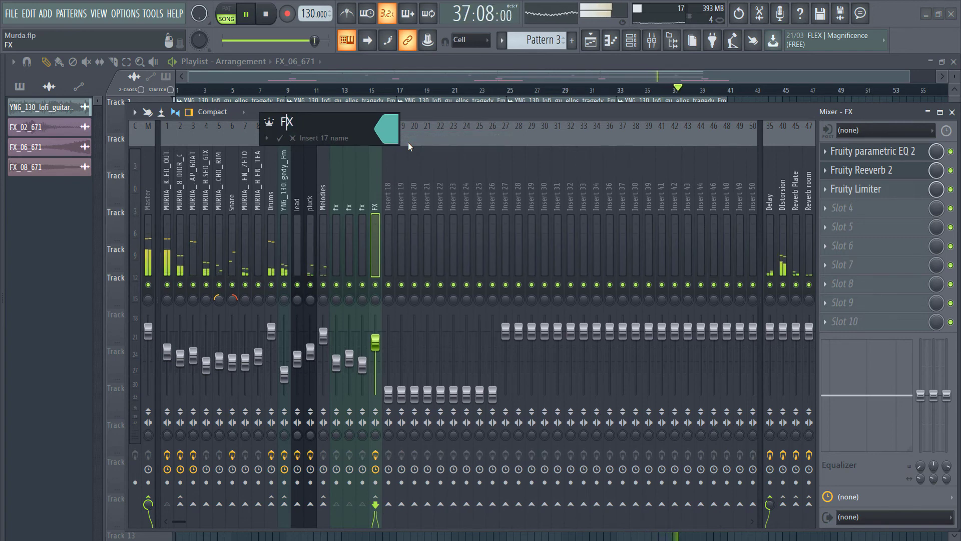
type("bus")
key("Return")
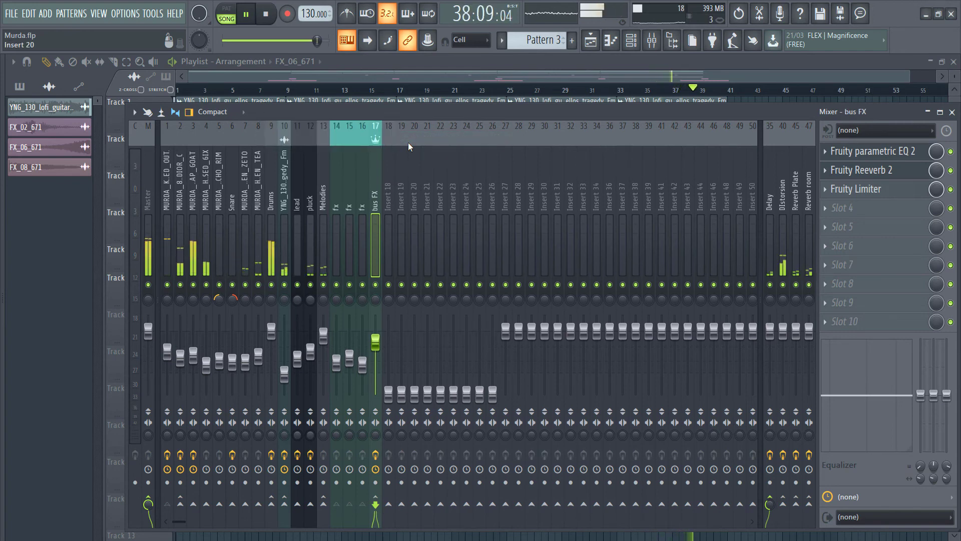
right_click(323, 194)
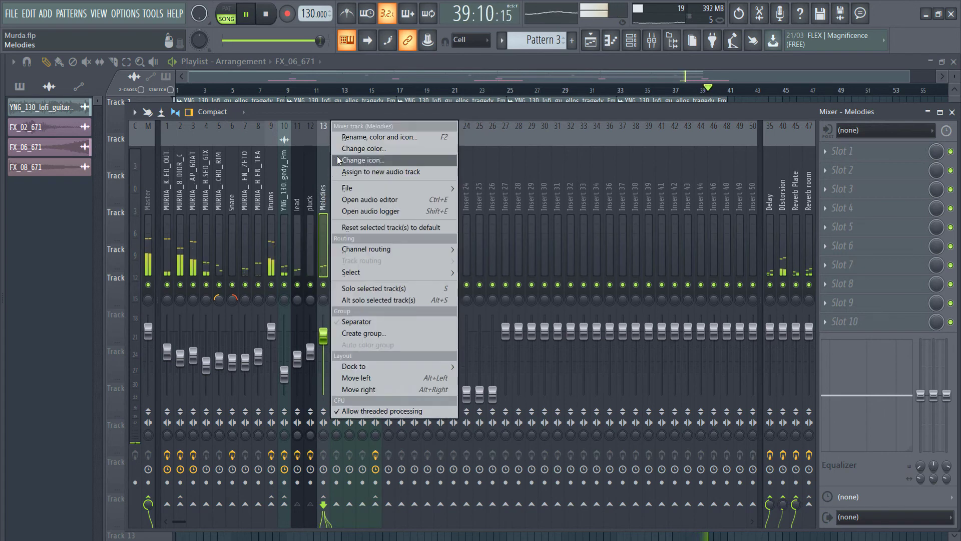
left_click(296, 194)
left_click(323, 195, "shift")
right_click(328, 122)
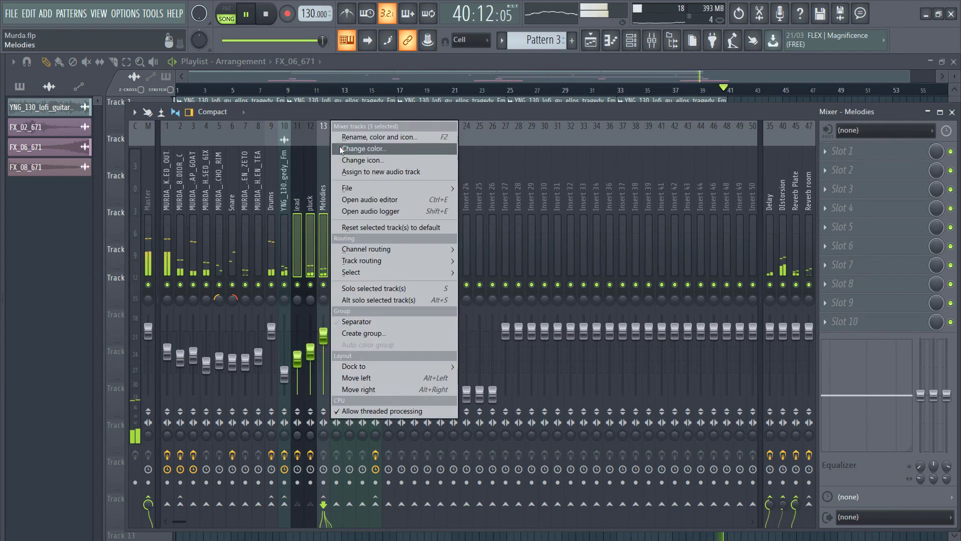
left_click(350, 132)
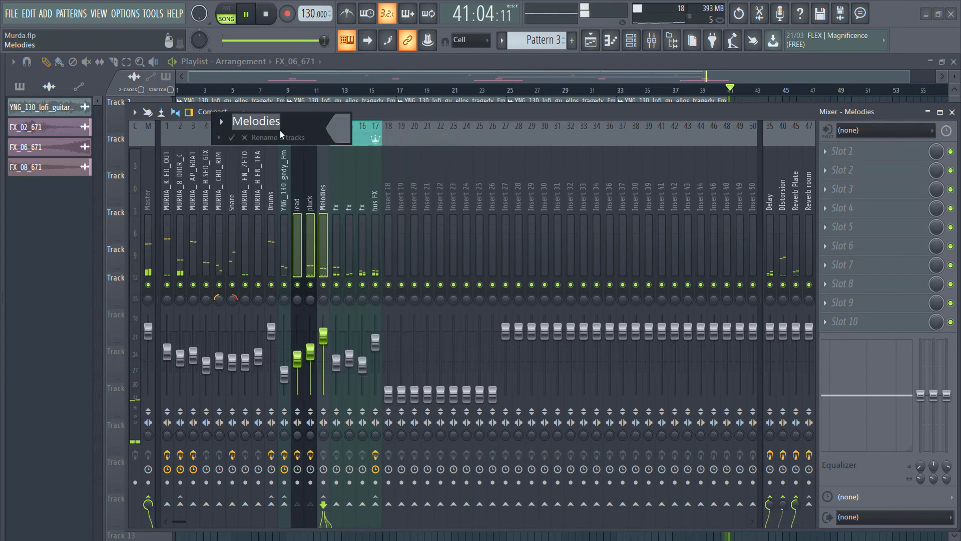
left_click(285, 191)
Colour the guitar, lead, pluck and Melodies mixer tracks purple together.
left_click_drag(285, 191, 324, 191)
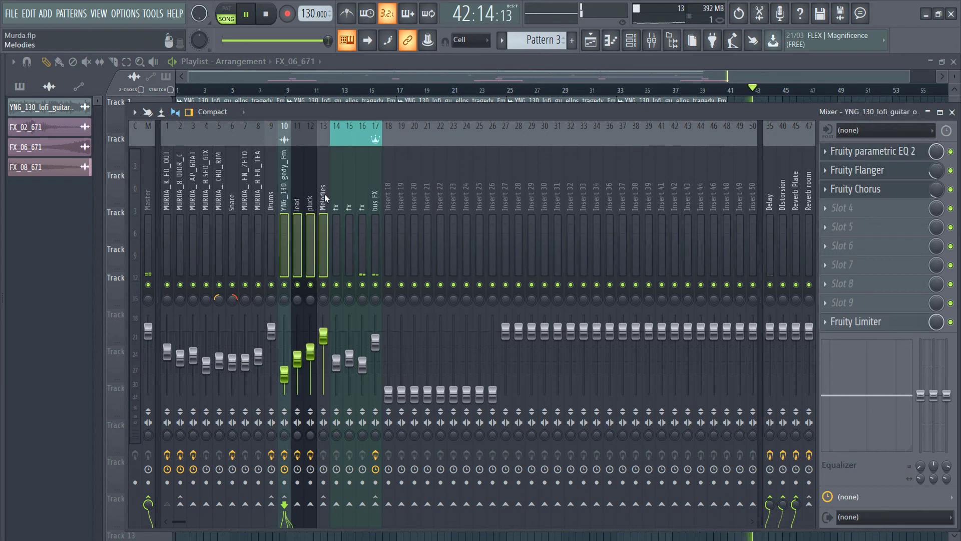
right_click(325, 120)
left_click(350, 133)
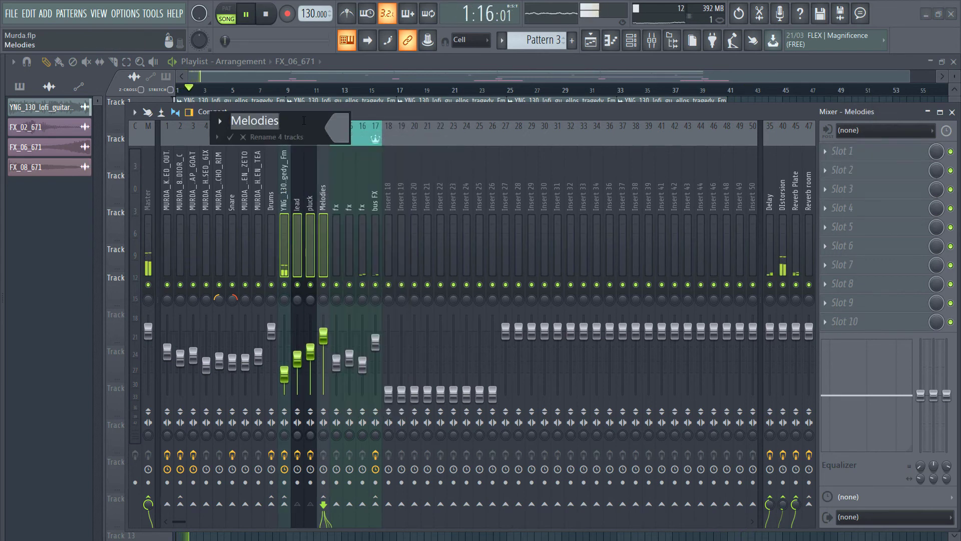
left_click(337, 123)
left_click(474, 115)
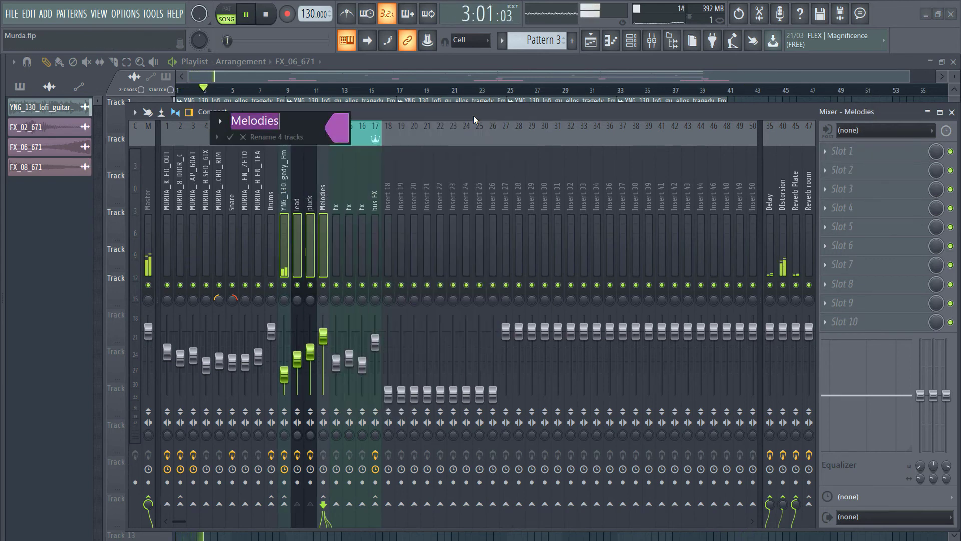
key("Return")
Rename the YNG_130 lofi guitar mixer track to "Guitar".
left_click(311, 195)
left_click(323, 196)
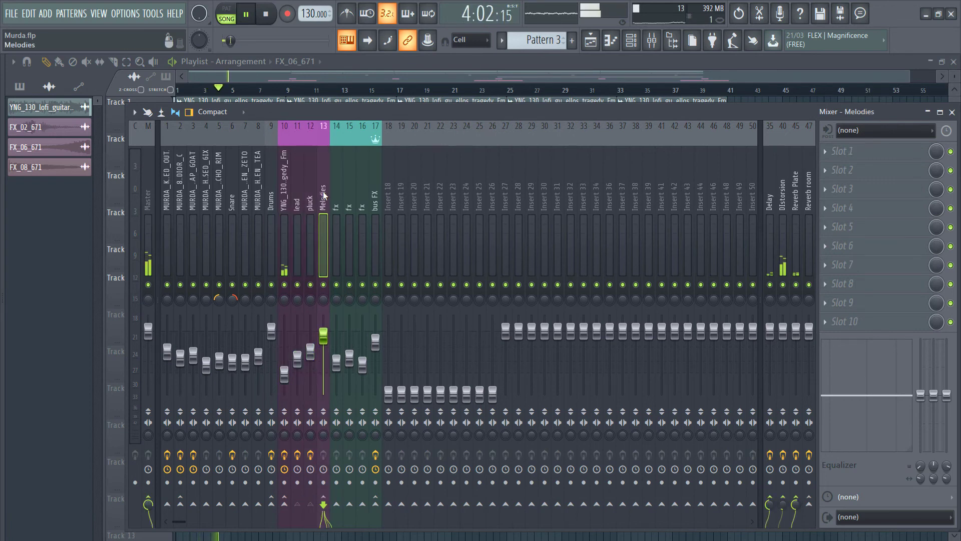
left_click(285, 200)
right_click(289, 120)
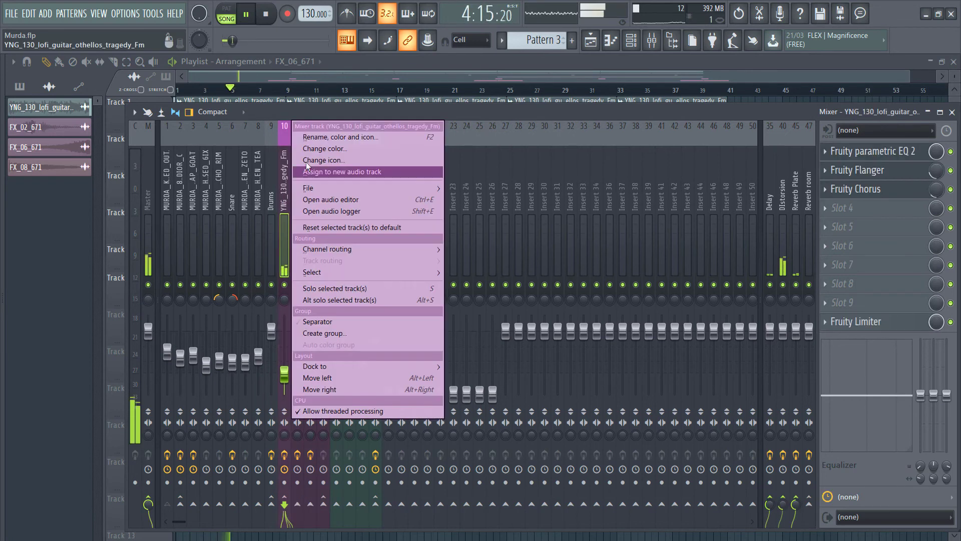
left_click(318, 140)
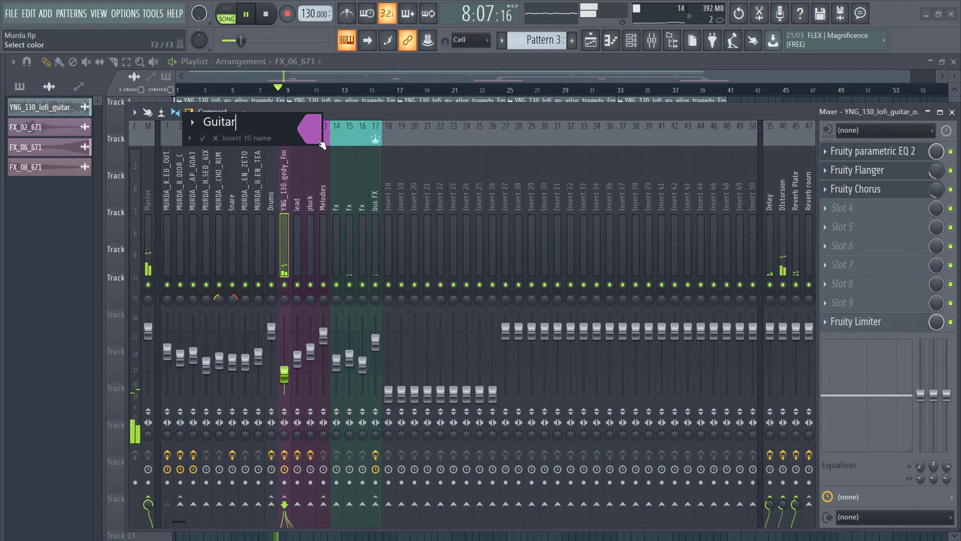
key("Return")
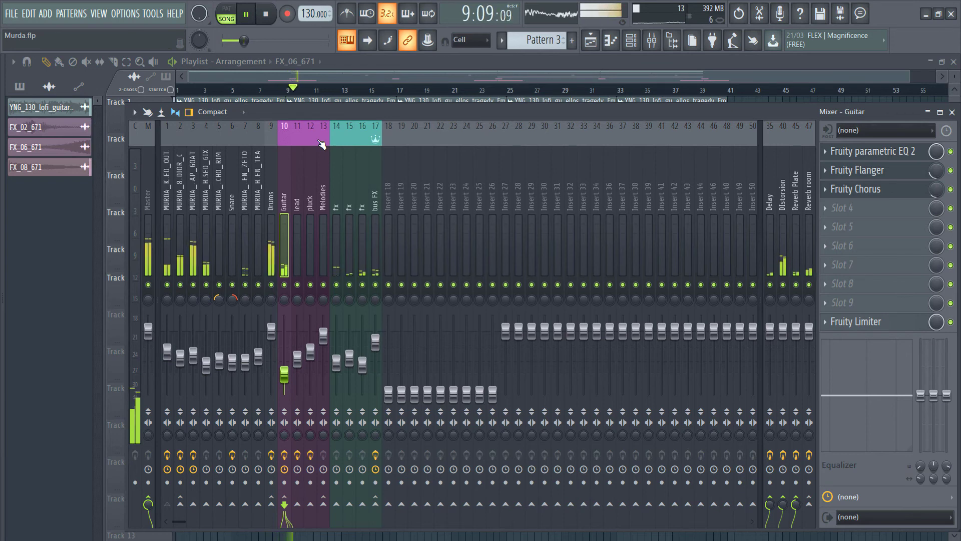
Give the Melodies mixer track a crown icon and rename it "bus Melodies".
left_click(318, 209)
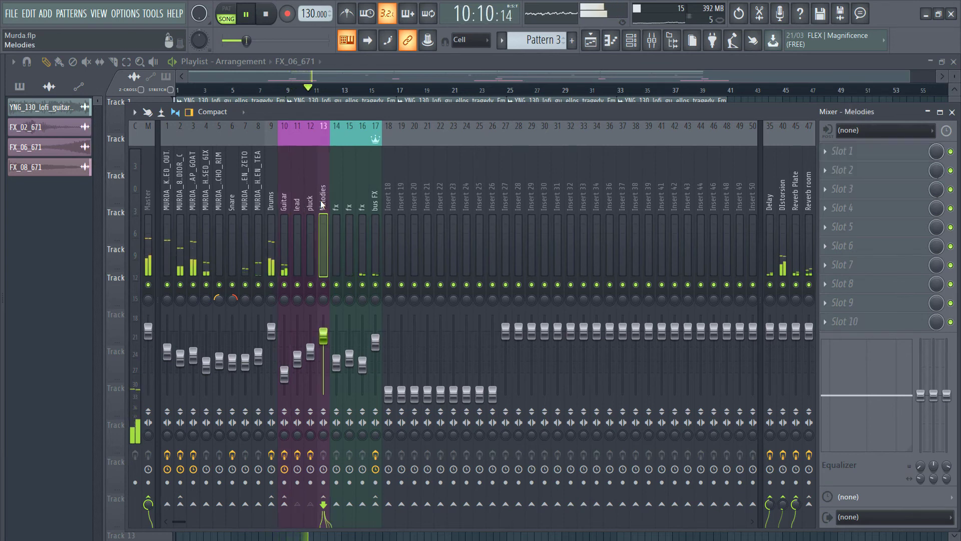
right_click(326, 131)
left_click(318, 138)
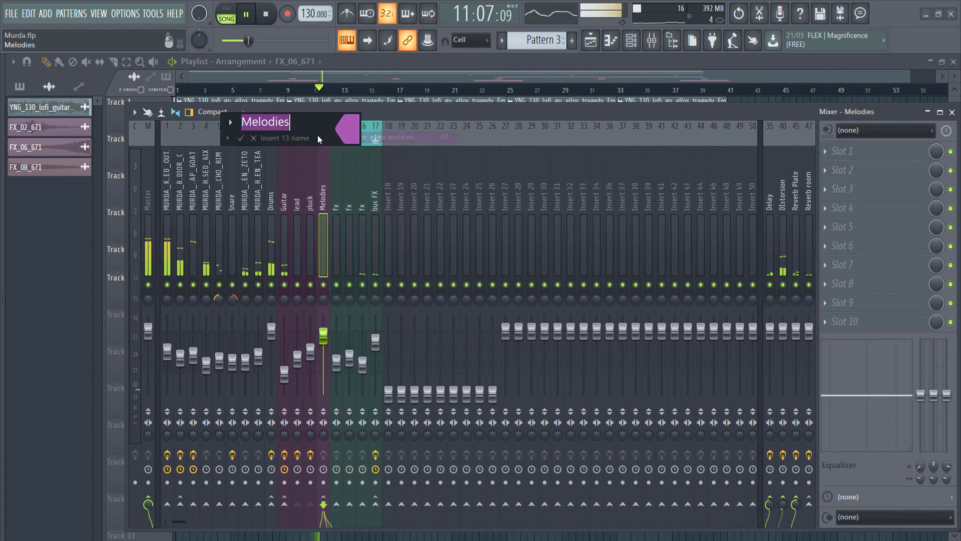
left_click(229, 122)
left_click(261, 286)
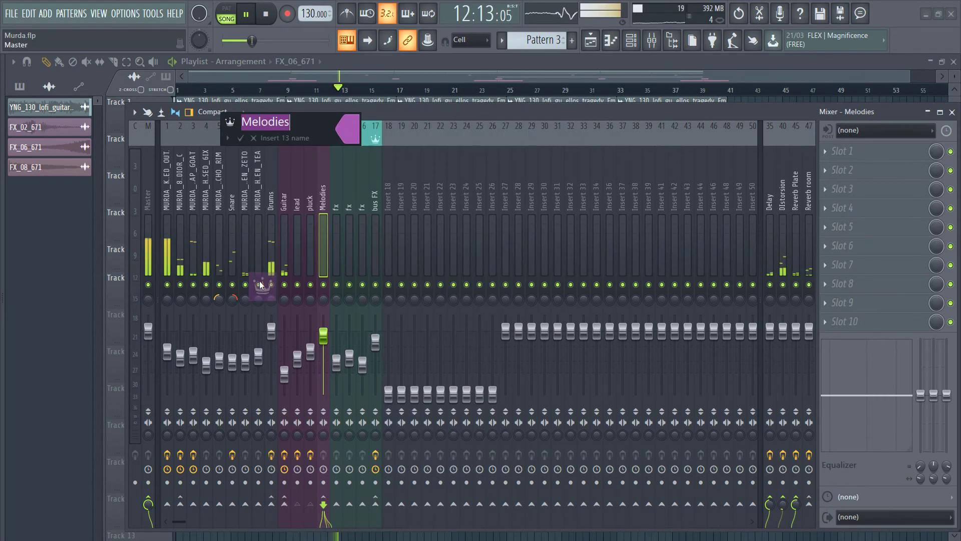
left_click(242, 122)
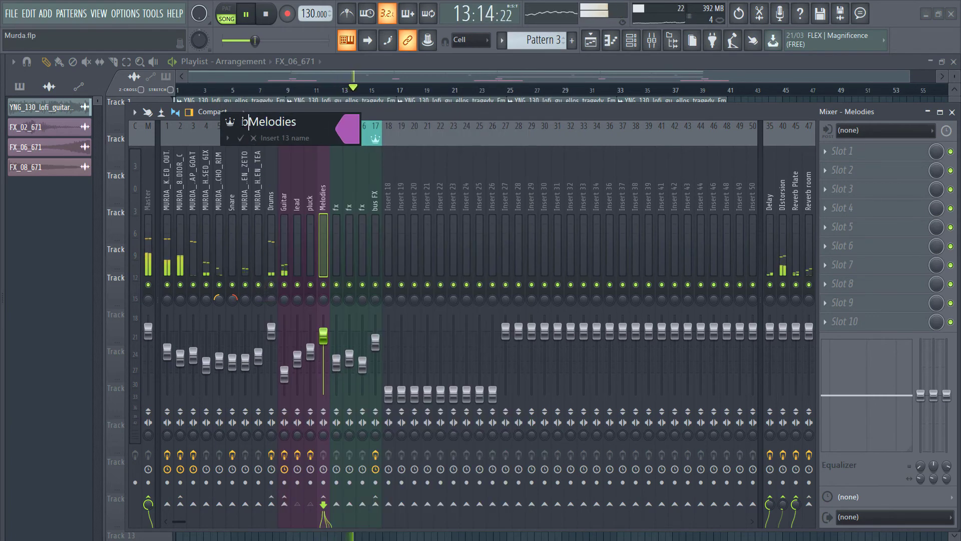
key("Return")
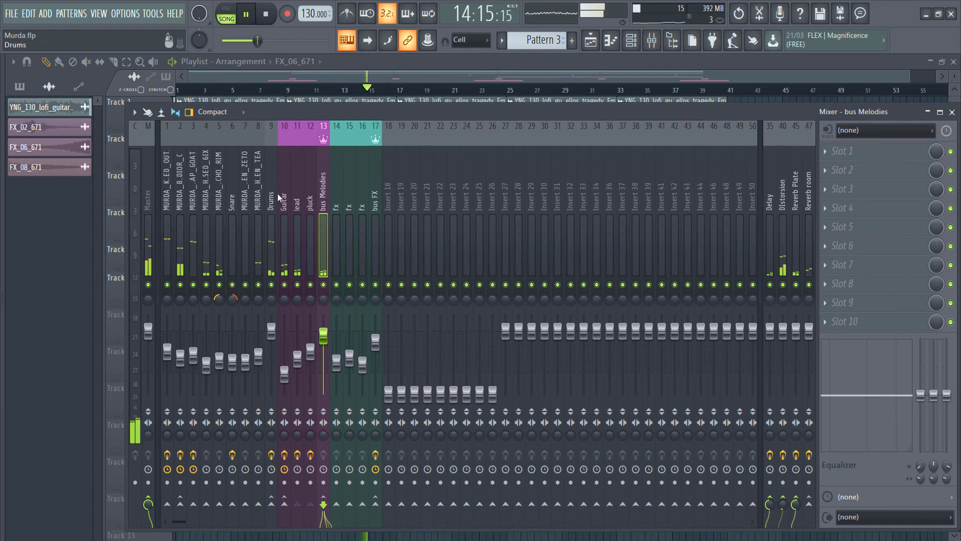
Add separators in the mixer before the Guitar track and before the first fx track.
right_click(283, 197)
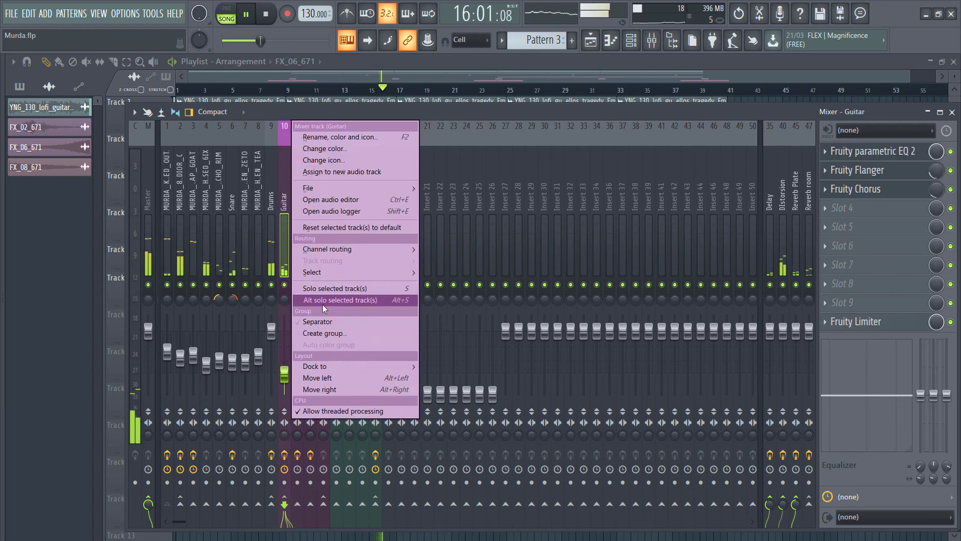
left_click(317, 322)
left_click(340, 201)
right_click(343, 126)
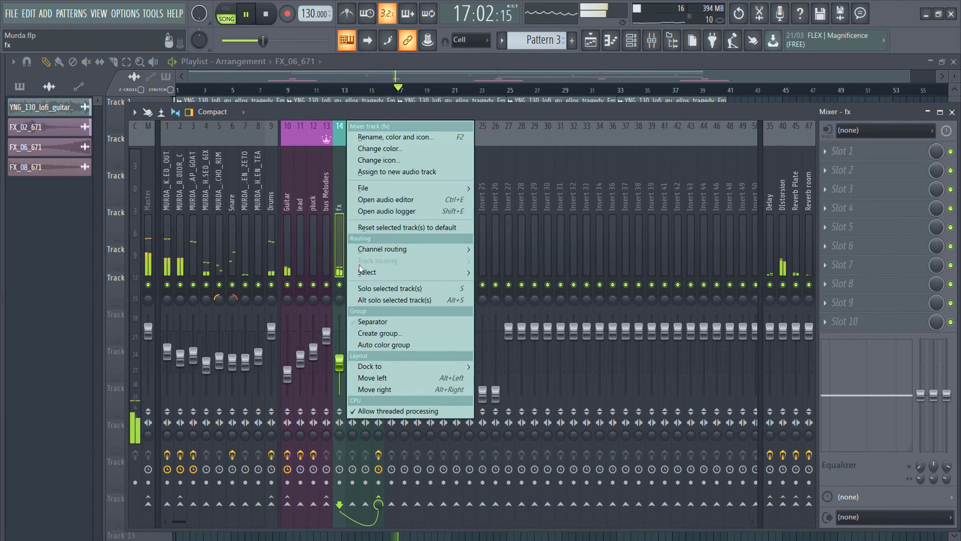
left_click(375, 327)
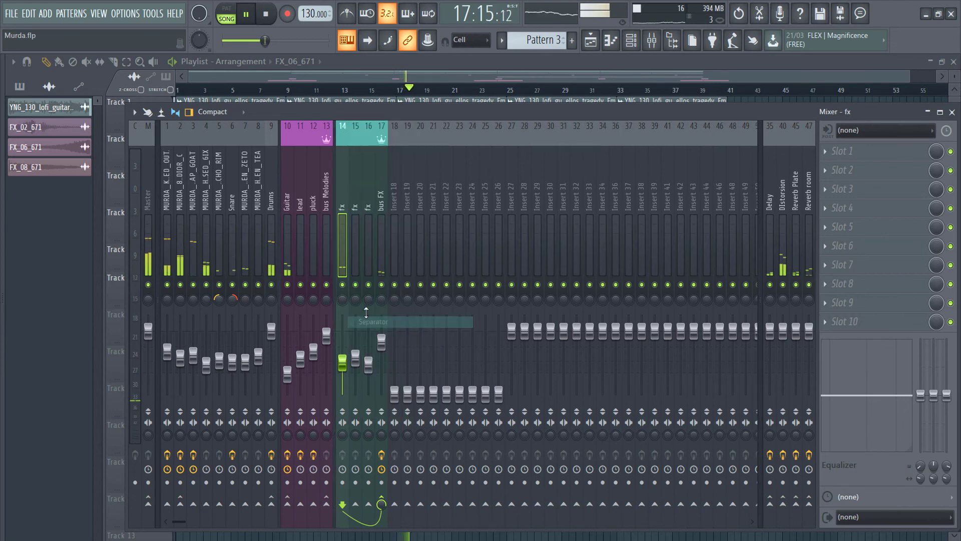
Colour the nine drum mixer tracks, from the kick through Drums, yellow-green together.
left_click(273, 209)
left_click(167, 181, "shift")
right_click(170, 125)
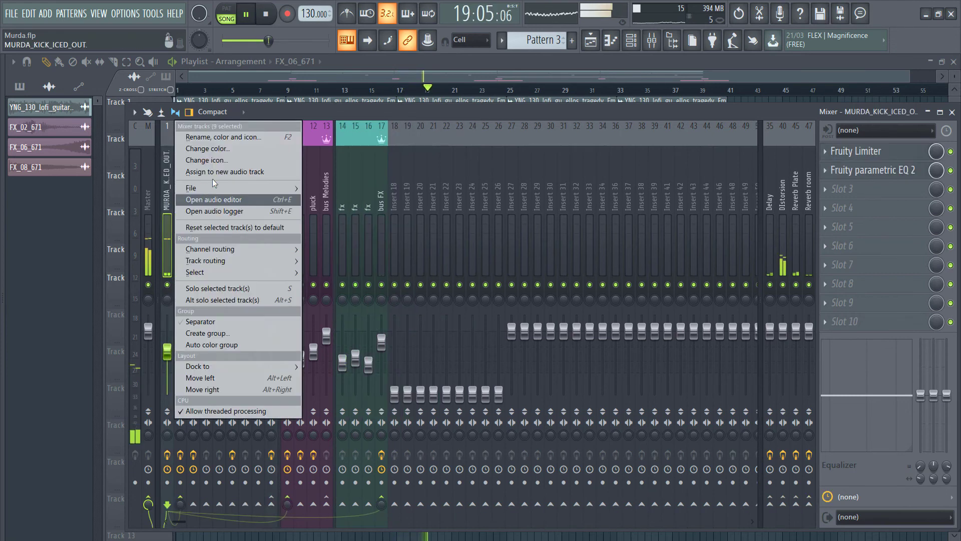
left_click(230, 139)
left_click(222, 129)
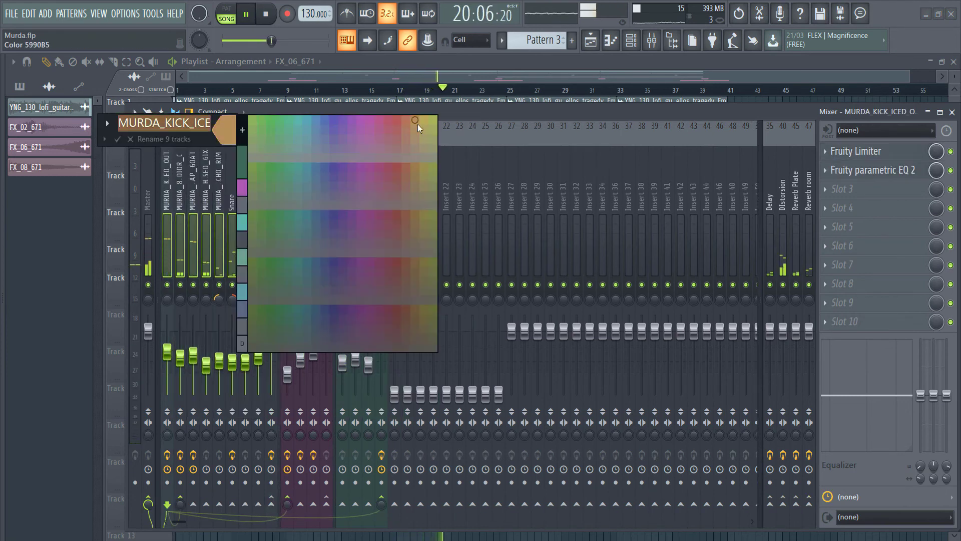
left_click(434, 119)
left_click(245, 198)
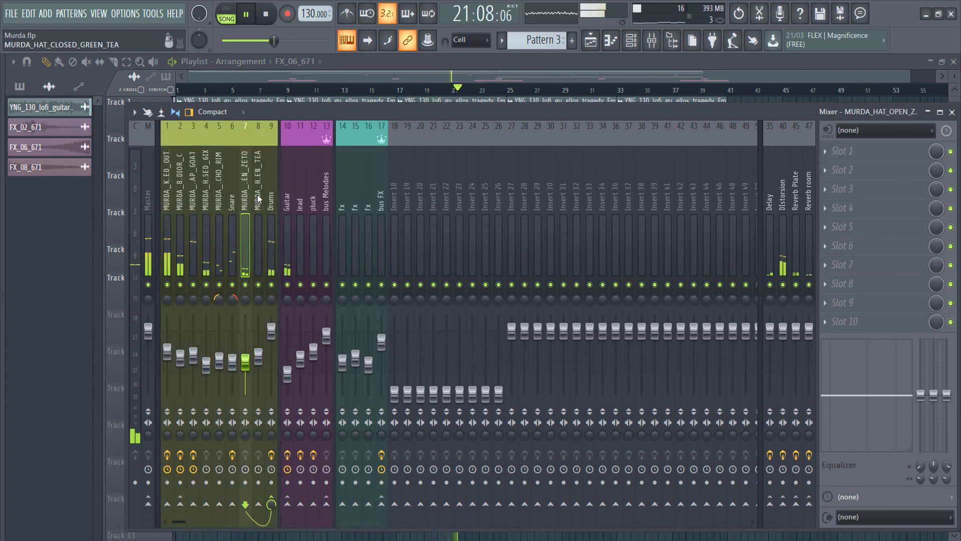
Rename the MURDA_KICK_ICED_OUT mixer track to "kick".
left_click(170, 211)
right_click(169, 211)
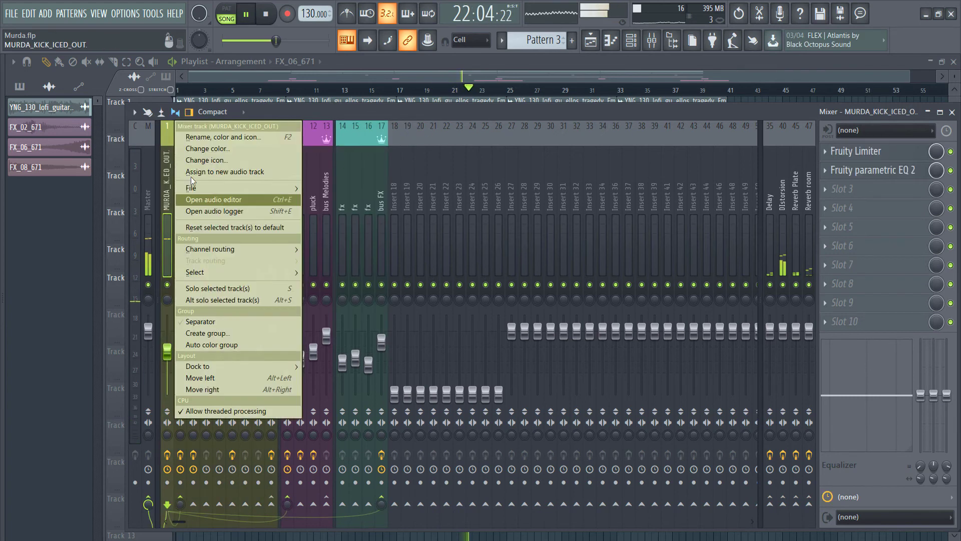
left_click(205, 135)
type("kick")
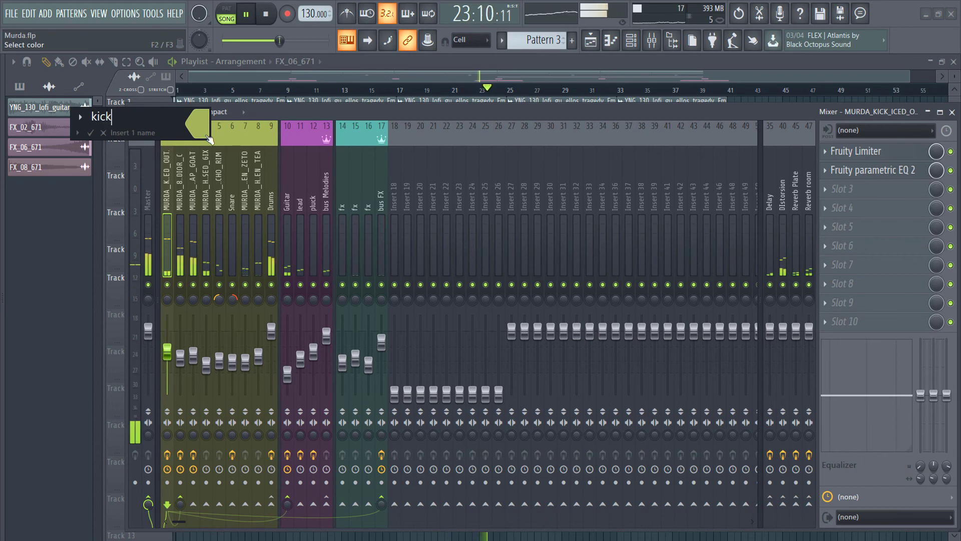
key("Return")
Rename the MURDA_808_DIOR_C mixer track to "808".
left_click(178, 180)
right_click(179, 180)
left_click(206, 136)
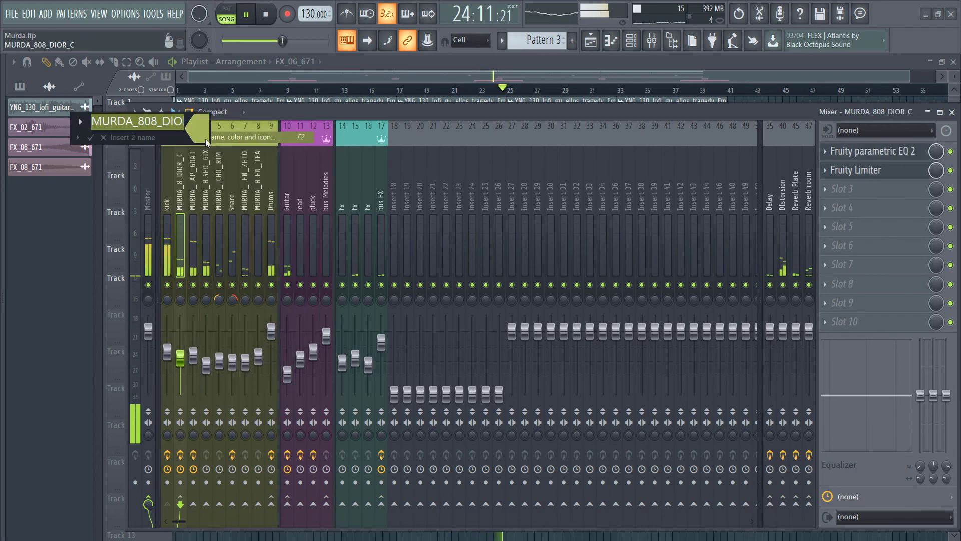
type("808")
key("Return")
left_click(222, 206)
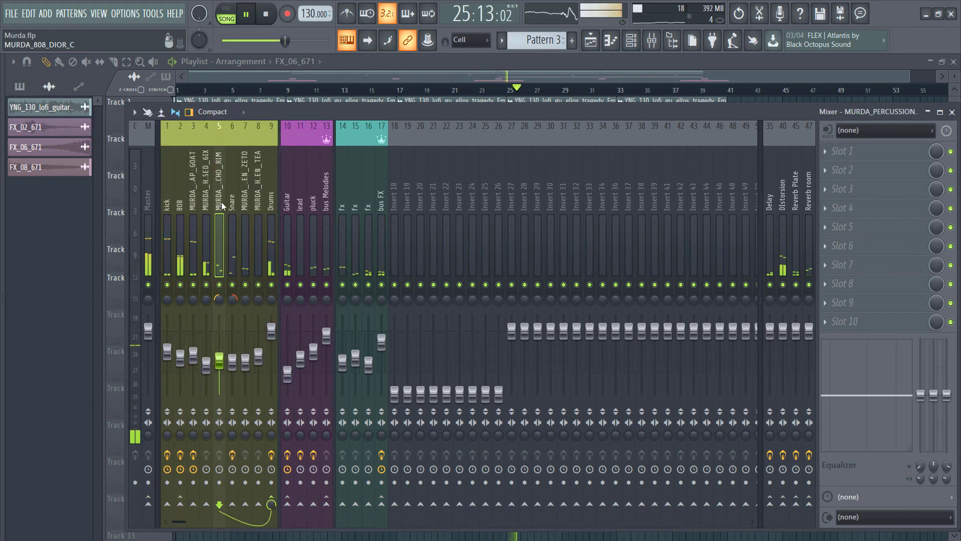
left_click(382, 201)
left_click(322, 201)
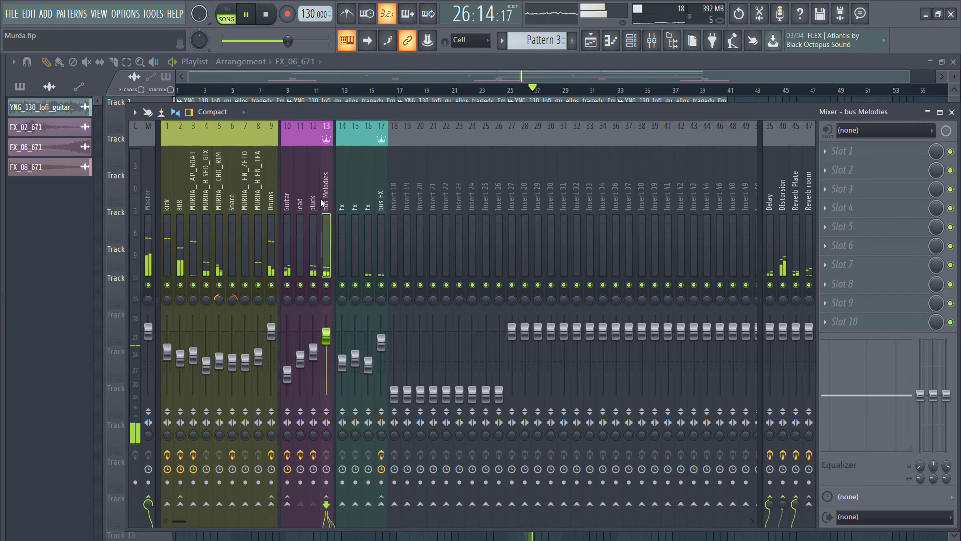
left_click(851, 151)
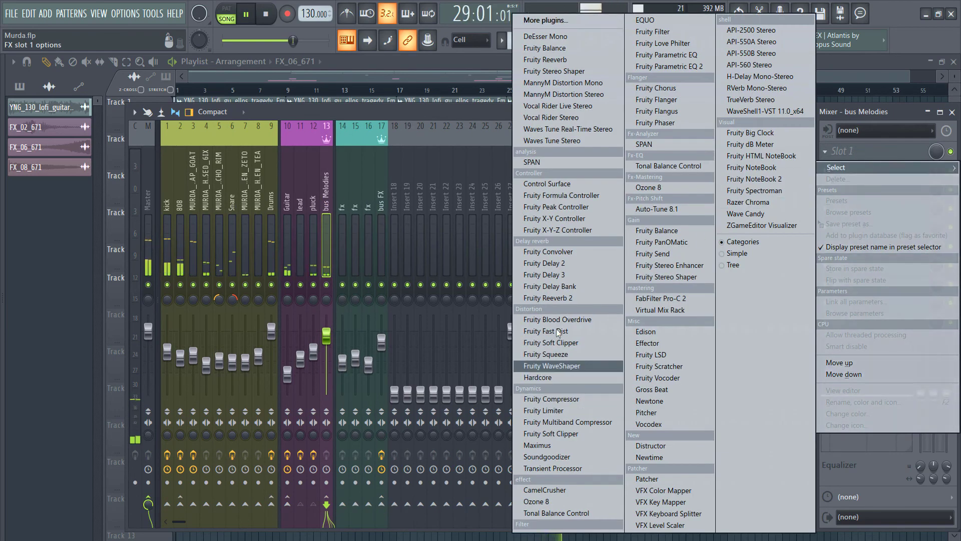
left_click(193, 202)
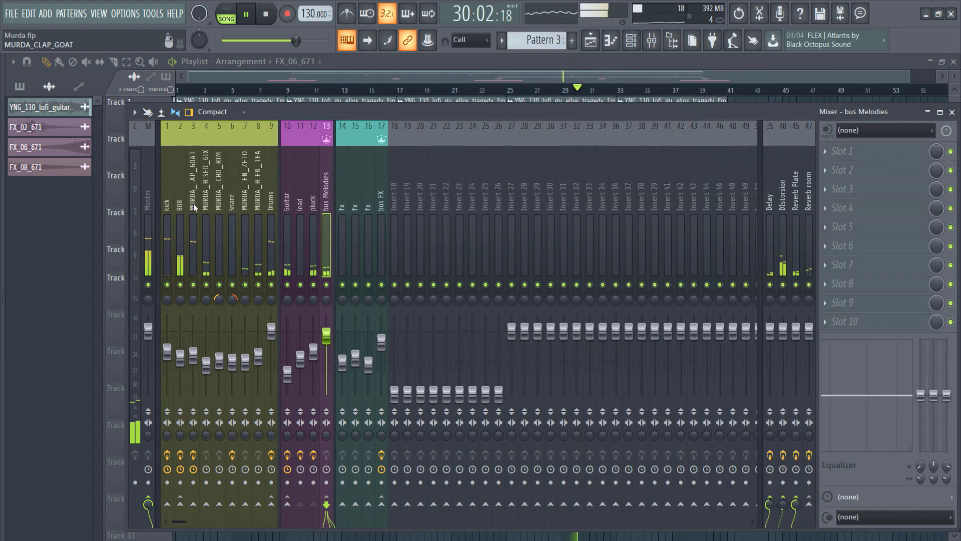
Rename the MURDA_CLAP_GOAT mixer track to "clap".
right_click(195, 126)
left_click(222, 142)
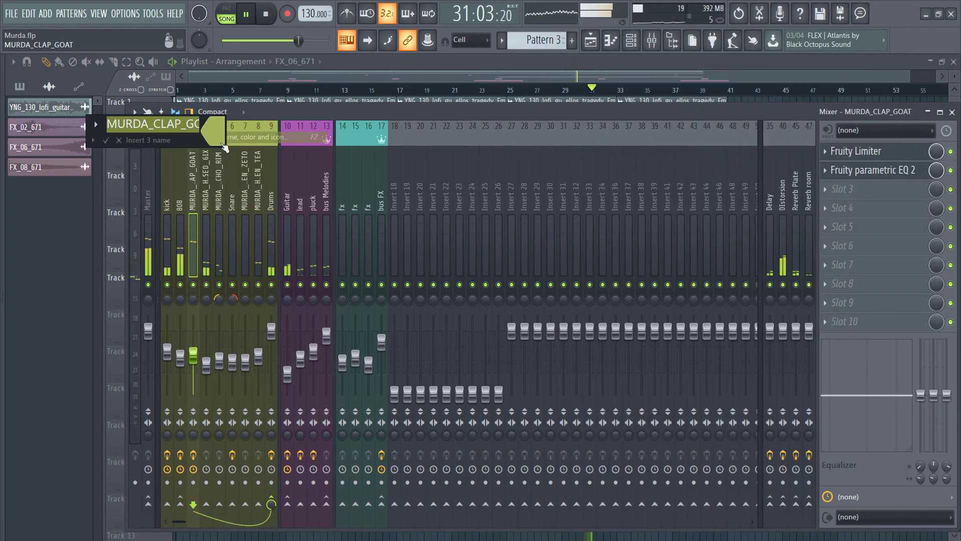
type("Cl")
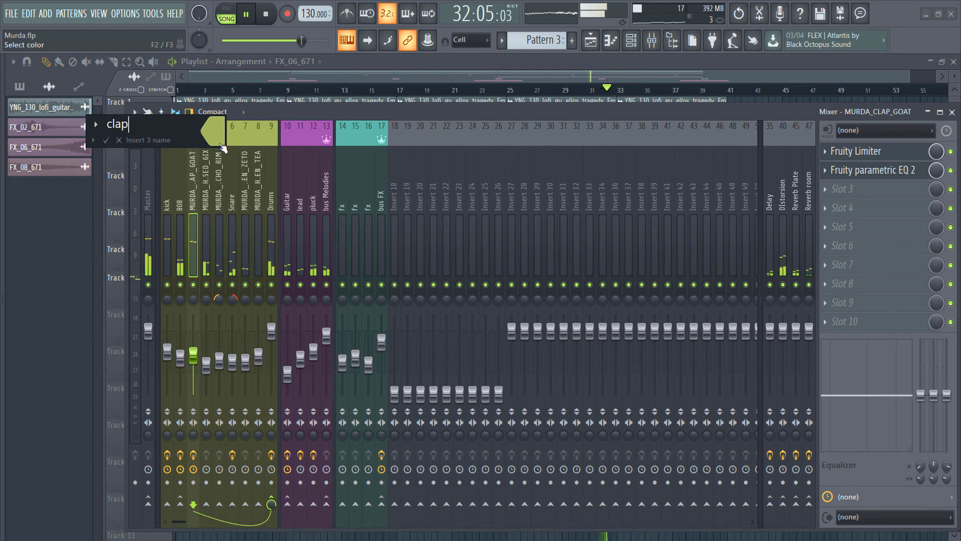
type("ap")
key("Return")
Rename the MURDA_HAT_CLOSED_6IX mixer track to "hat".
left_click(206, 181)
right_click(205, 125)
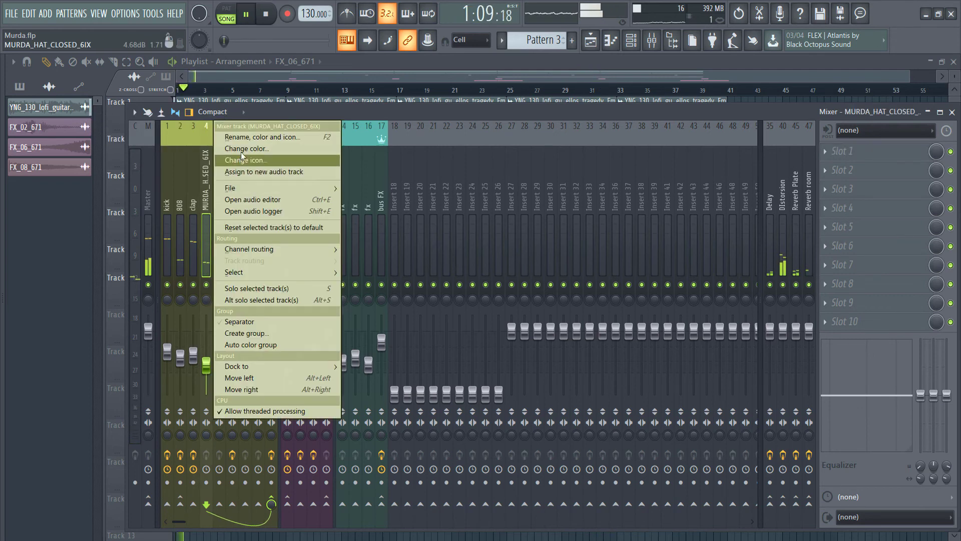
left_click(243, 137)
type("hat")
key("Return")
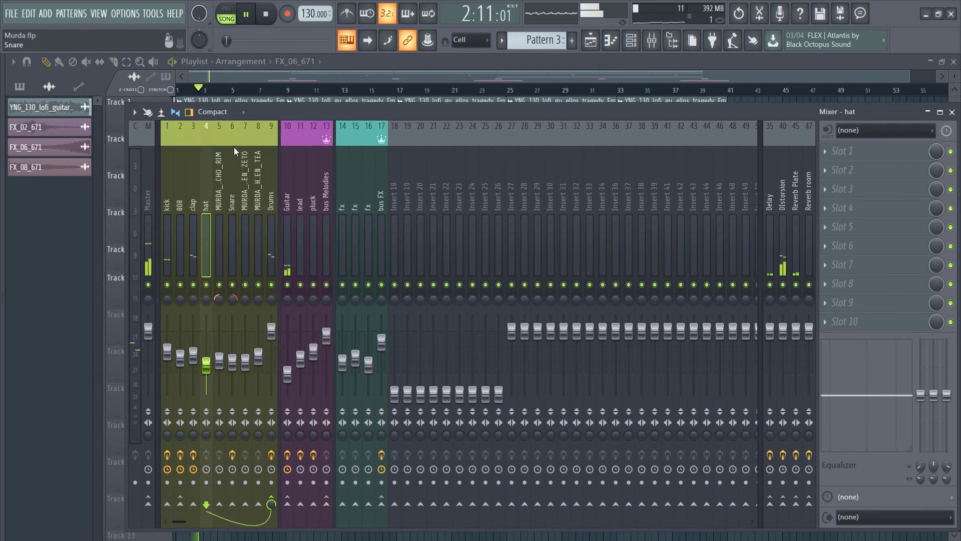
Sidechain the kick mixer track to the bus Melodies track.
left_click(167, 220)
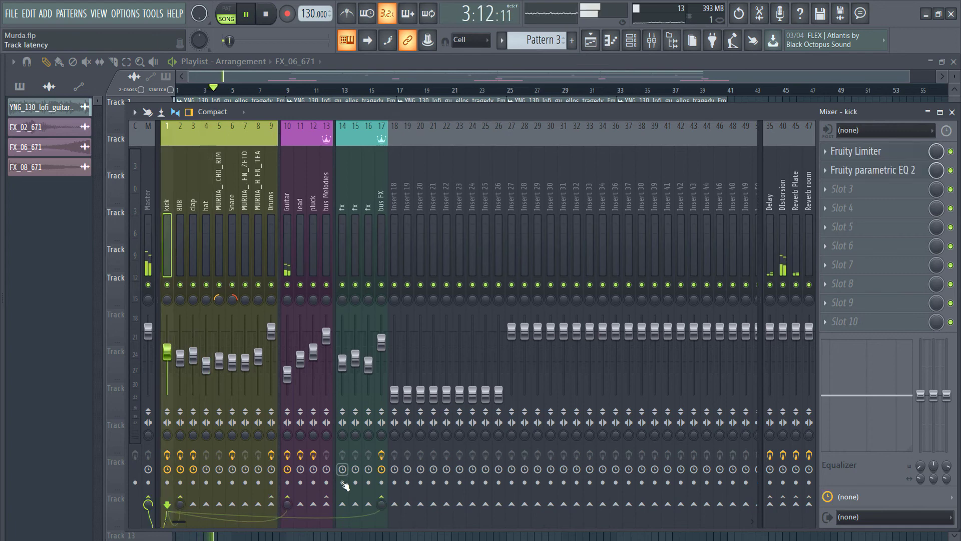
right_click(328, 507)
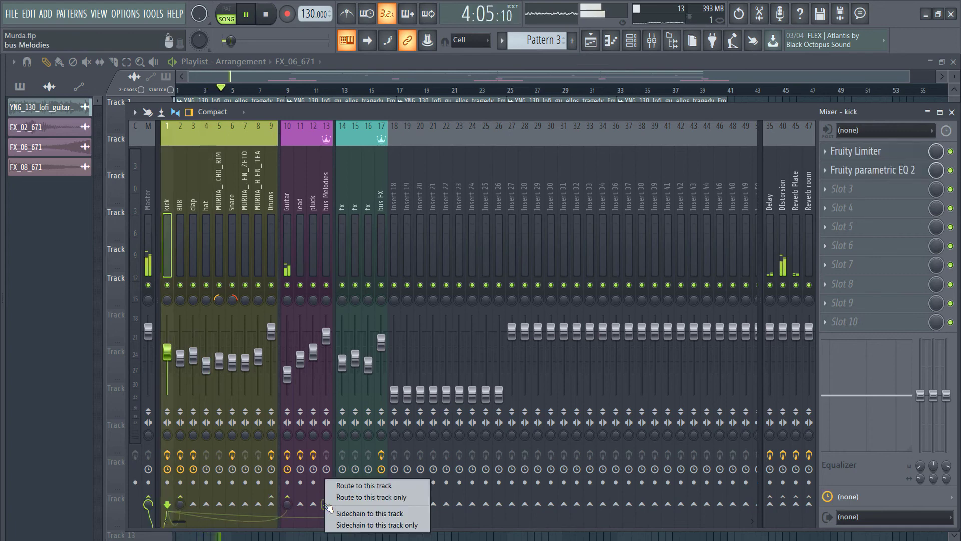
left_click(356, 514)
Load a Fruity Limiter into the first effect slot of the bus Melodies track.
left_click(331, 203)
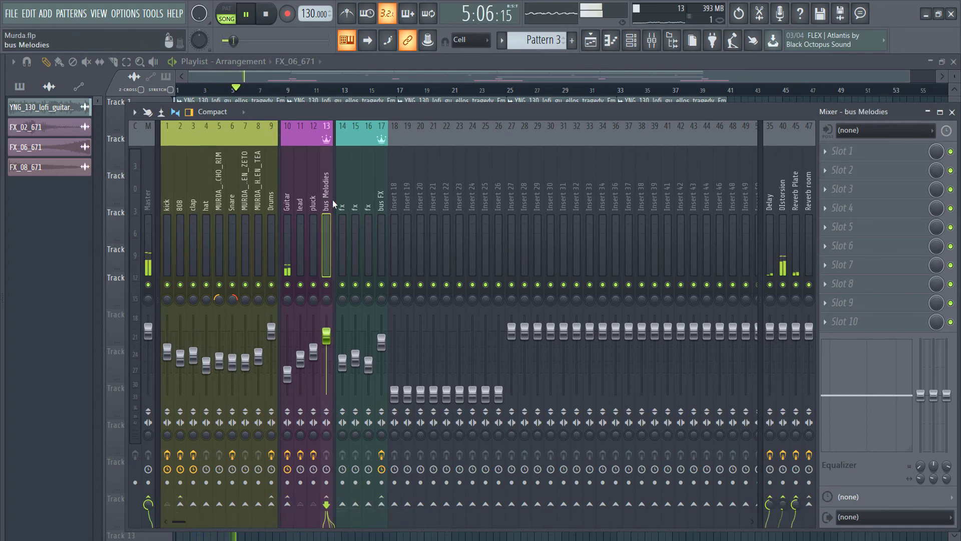
left_click(858, 154)
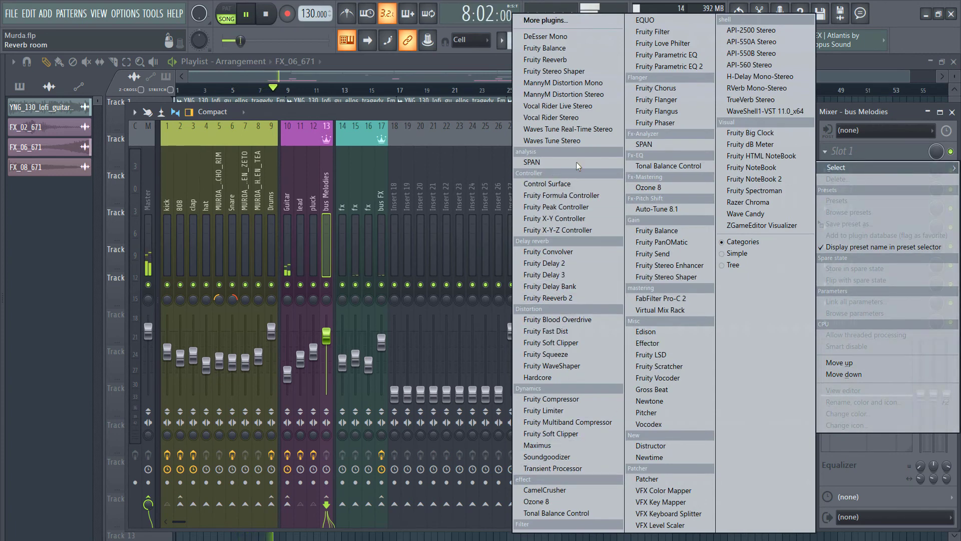
left_click(556, 414)
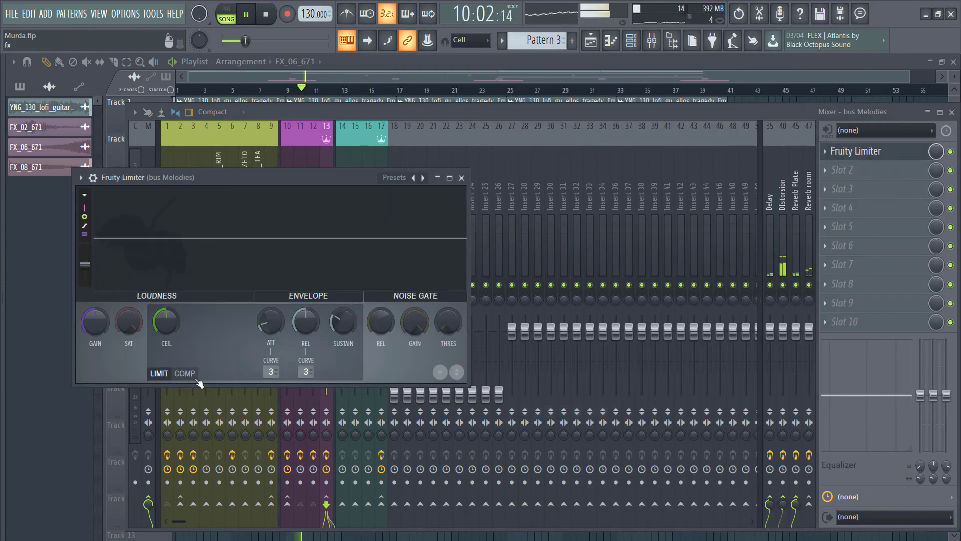
Switch the Fruity Limiter on bus Melodies to compressor mode and choose the kick as its sidechain input.
left_click(185, 373)
left_click(313, 376)
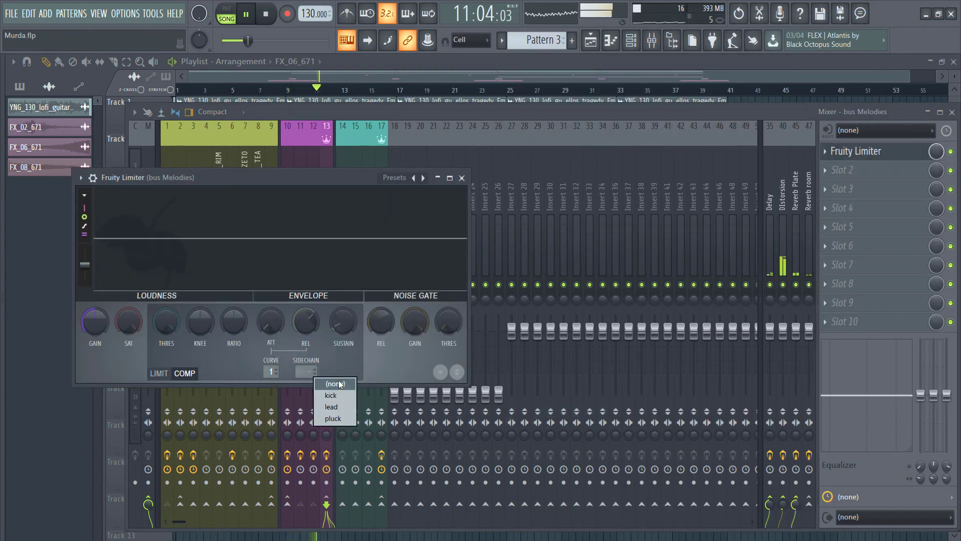
left_click(328, 393)
left_click(354, 109)
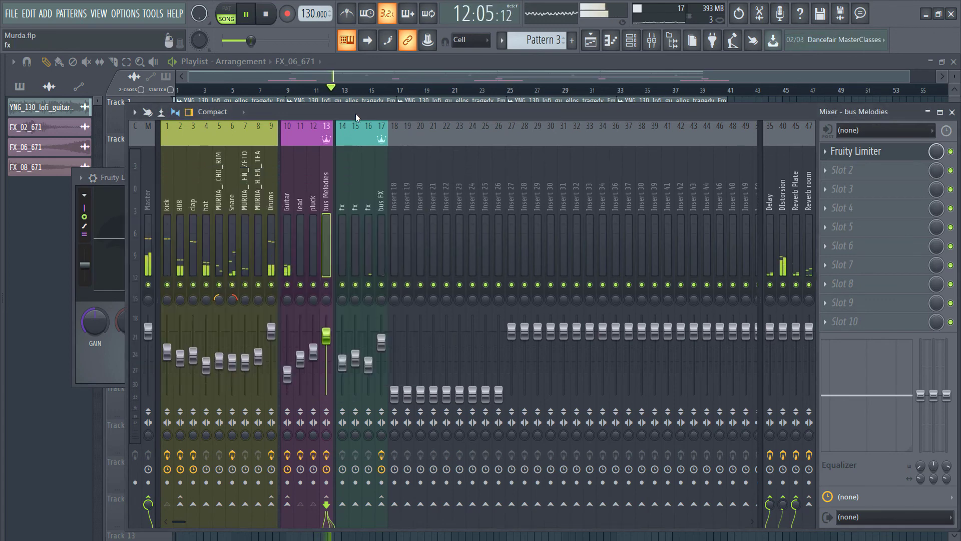
Rename the MURDA_PERCUSSION_ECHO_RIM mixer track to "perc".
left_click(217, 209)
right_click(217, 209)
left_click(270, 137)
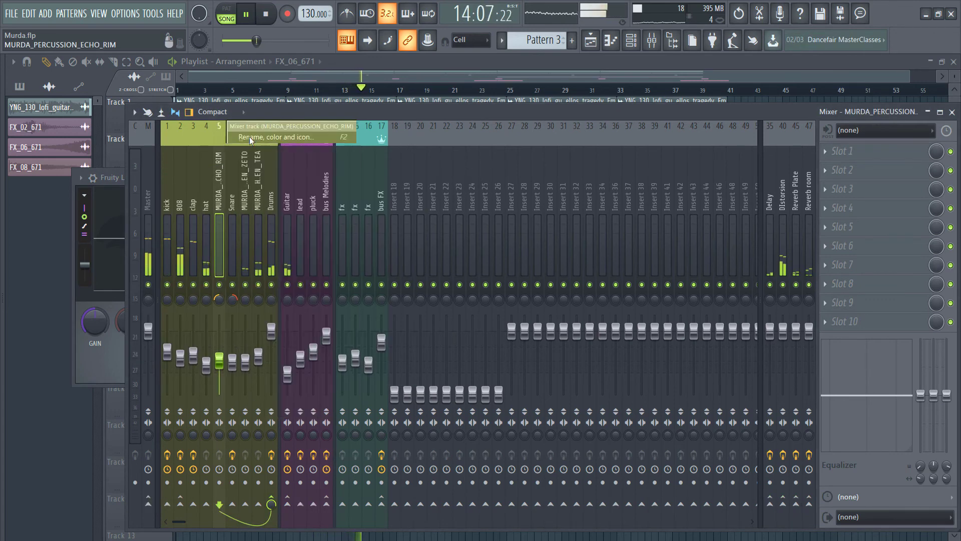
type("per")
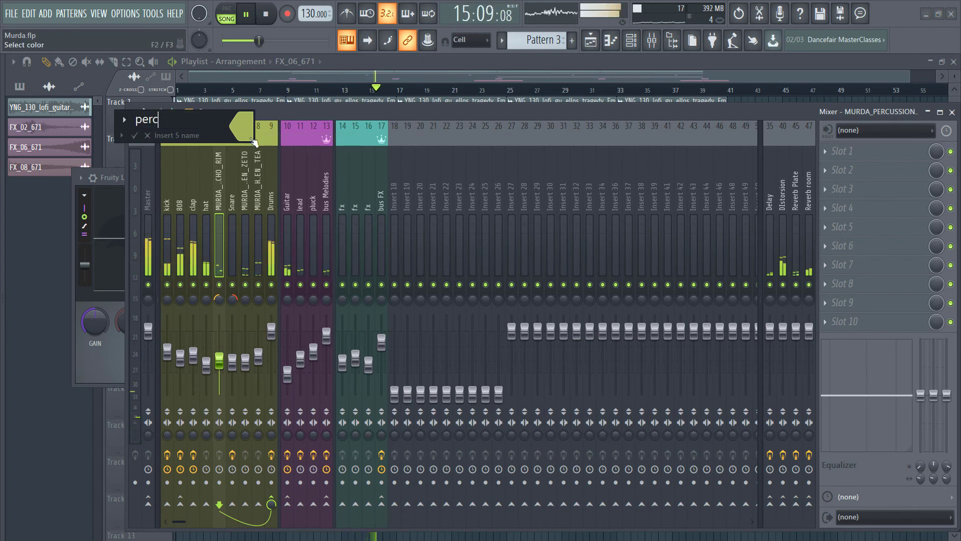
type("c")
key("Return")
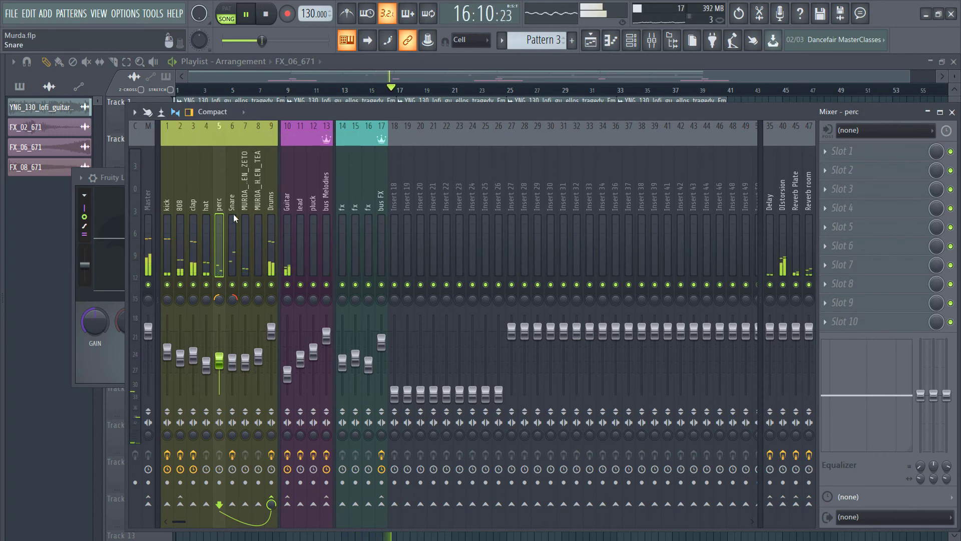
left_click(234, 214)
right_click(233, 213)
left_click(231, 201)
Rename the MURDA_HAT_OPEN_ZETO mixer track to "openhat".
left_click(245, 198)
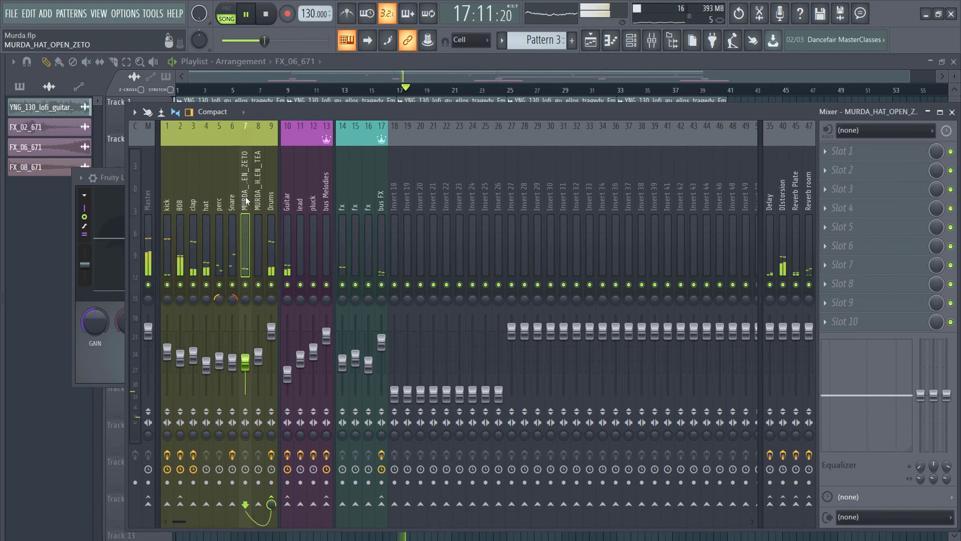
right_click(246, 199)
left_click(279, 136)
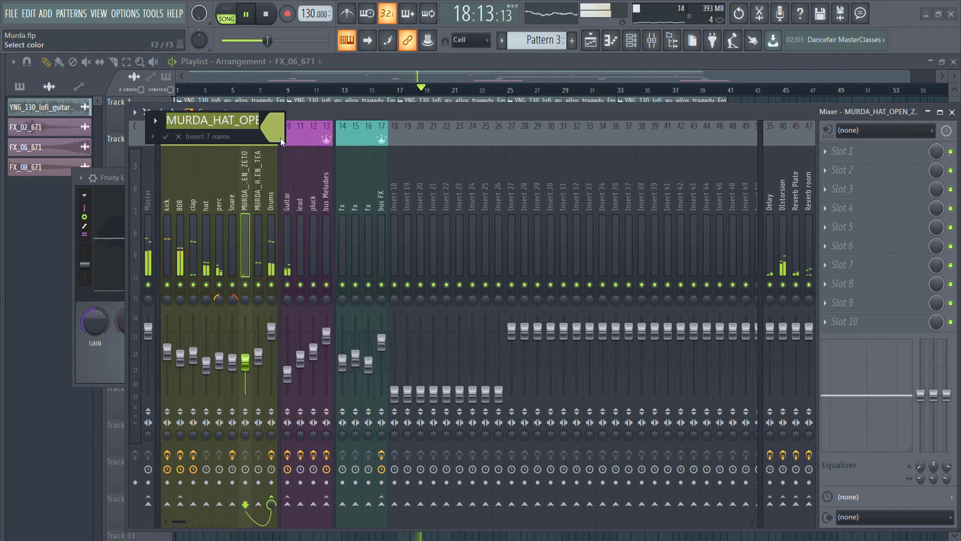
type("openhat")
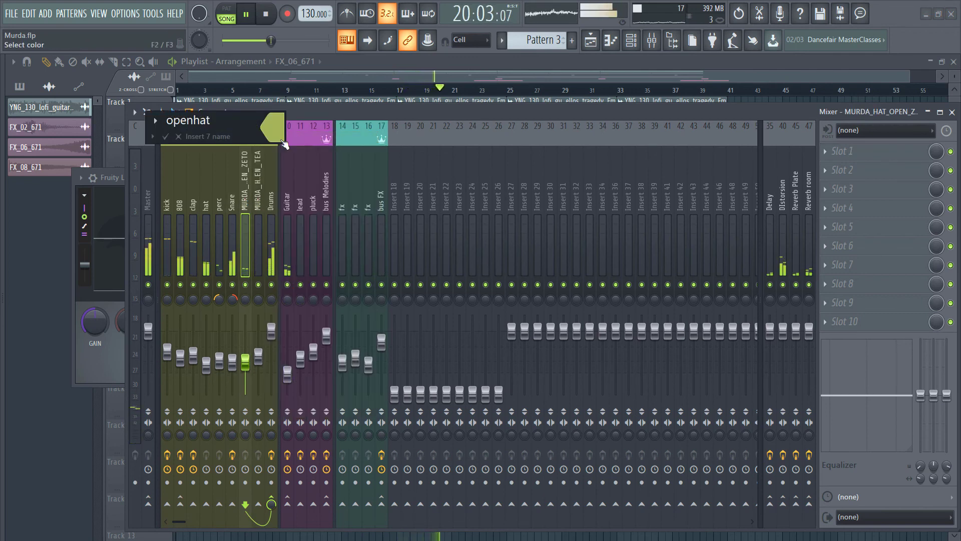
key("Return")
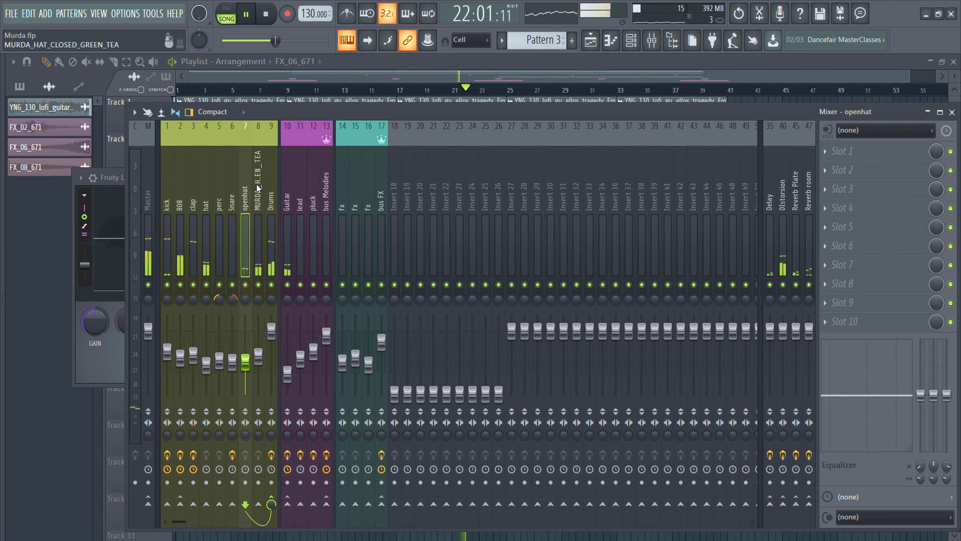
Rename the MURDA_HAT_CLOSED_GREEN_TEA mixer track to "hat 2".
left_click(256, 184)
right_click(256, 184)
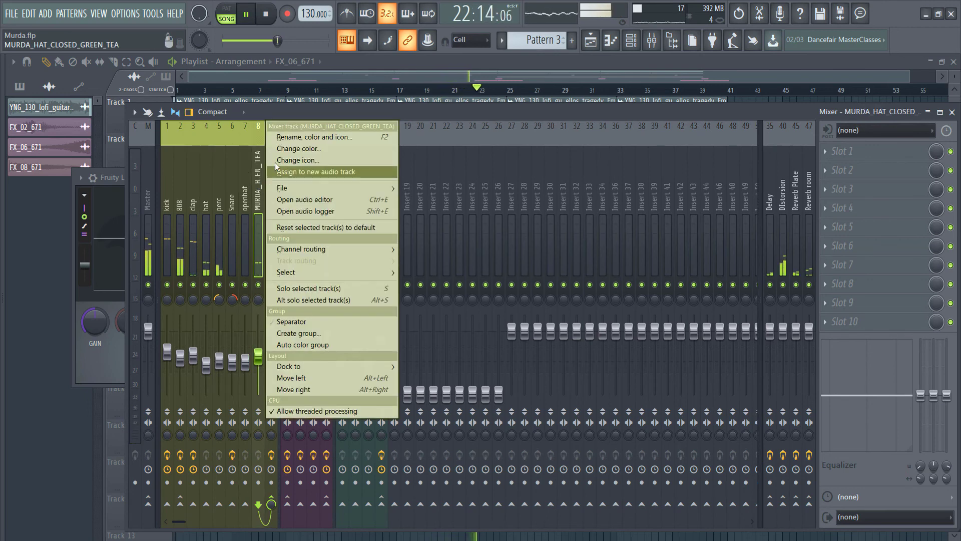
left_click(286, 134)
type("hat 2")
key("Return")
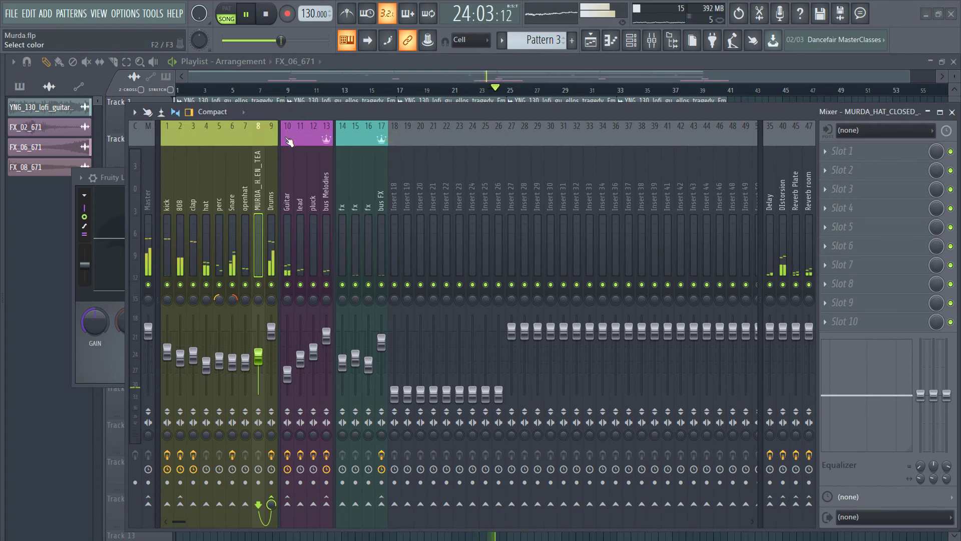
Reopen the Fruity Limiter on bus Melodies and strongly lower its compressor threshold.
left_click(325, 177)
left_click(880, 155)
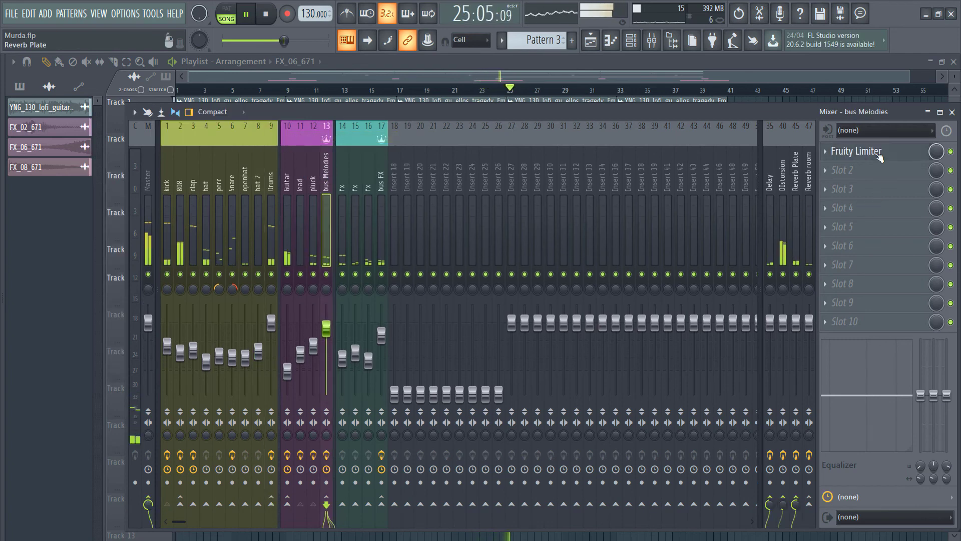
left_click(880, 155)
left_click_drag(164, 326, 163, 345)
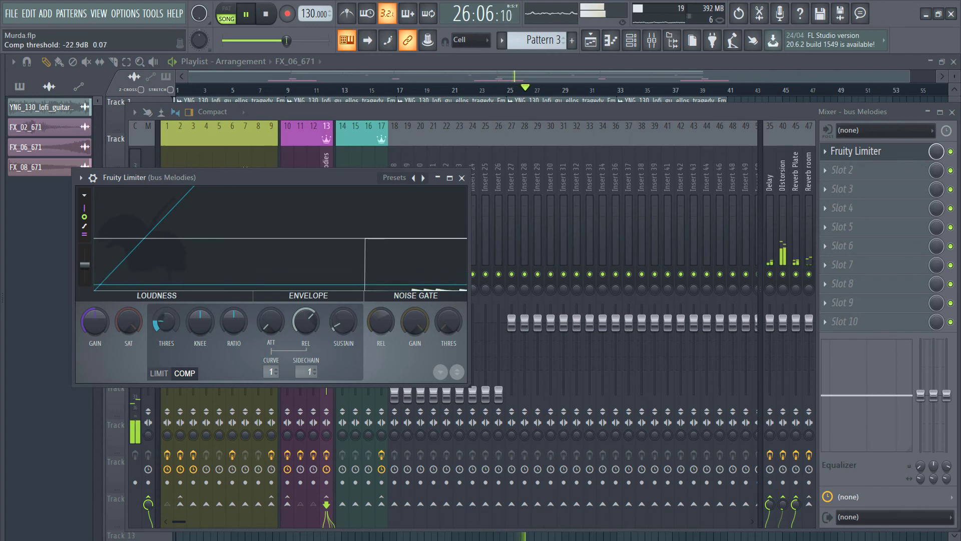
Raise the Fruity Limiter's compressor ratio to 2.4:1, then ease it slightly lower to soften the kick's ducking of the melodies.
mouse_move(234, 327)
left_mouse_down()
mouse_move(231, 303)
mouse_move(230, 339)
left_mouse_up()
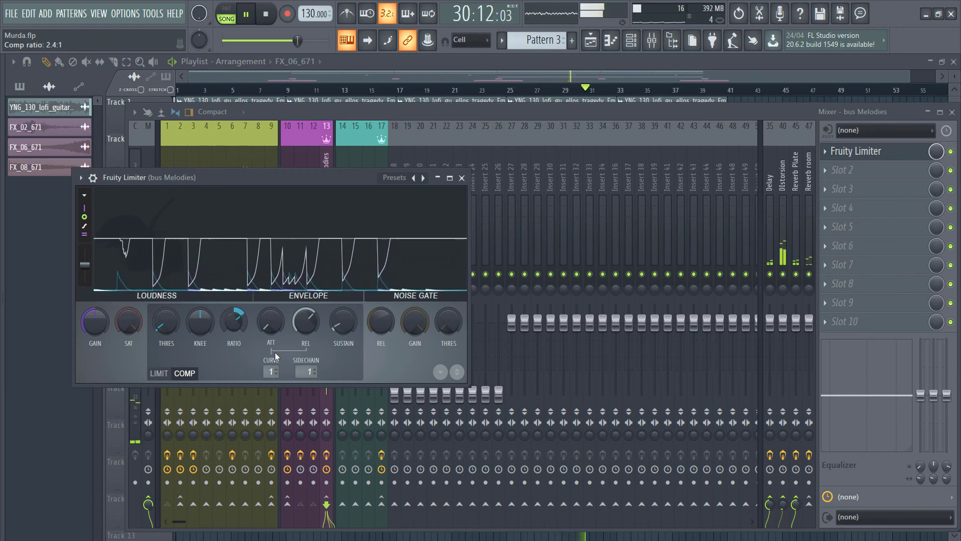
left_click(302, 371)
left_click(234, 351)
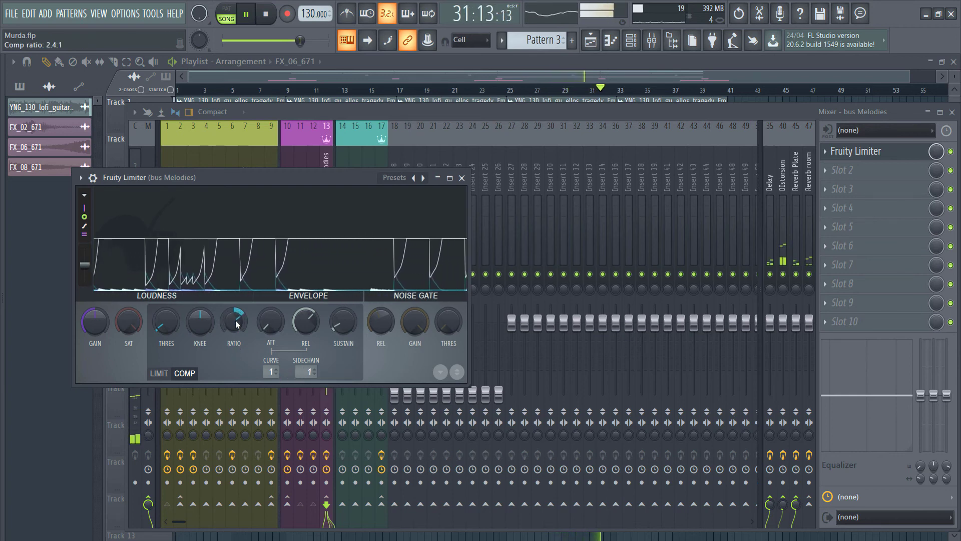
left_click_drag(235, 324, 236, 329)
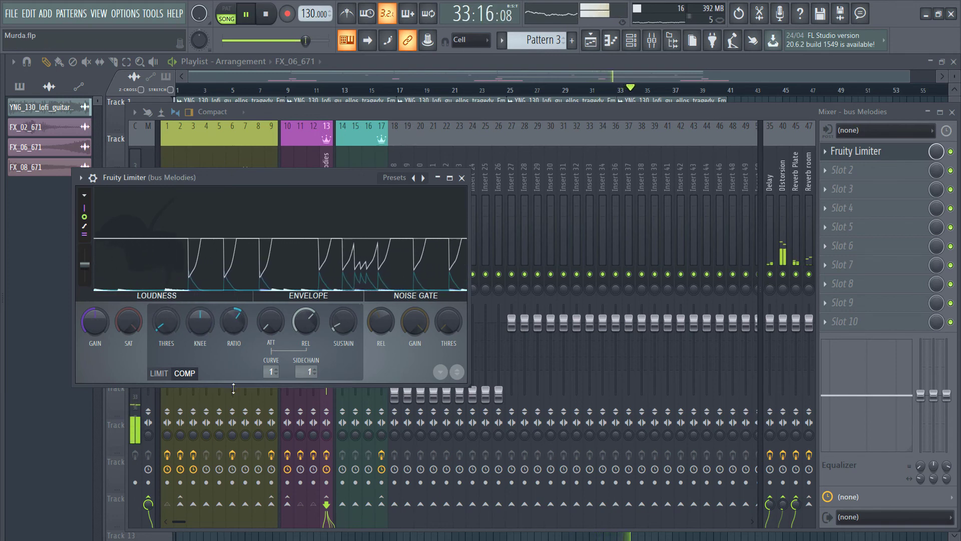
Enlarge the Fruity Limiter's graph to examine the melodies' ducking, close the plugin, and set the song position to bar 25.
left_click_drag(247, 384, 247, 505)
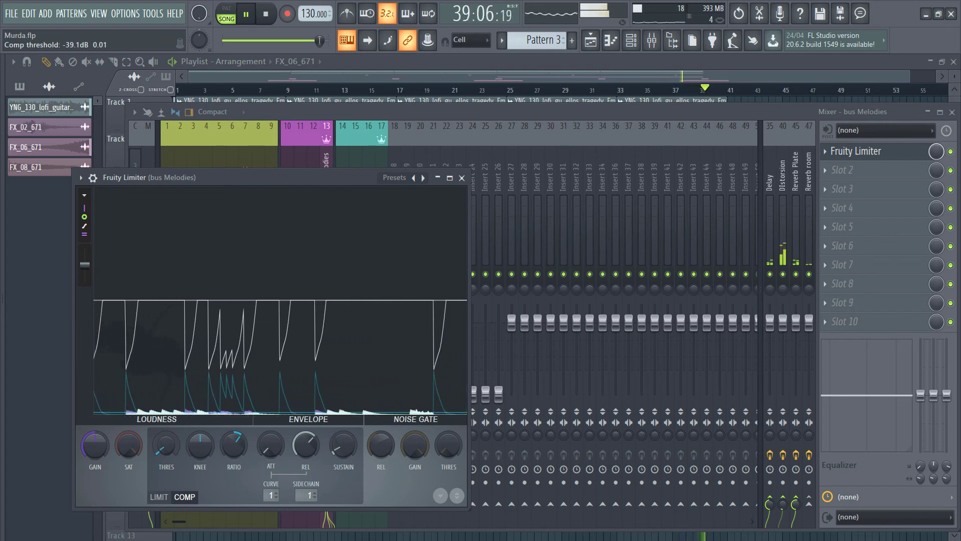
left_click(462, 179)
left_click(451, 78)
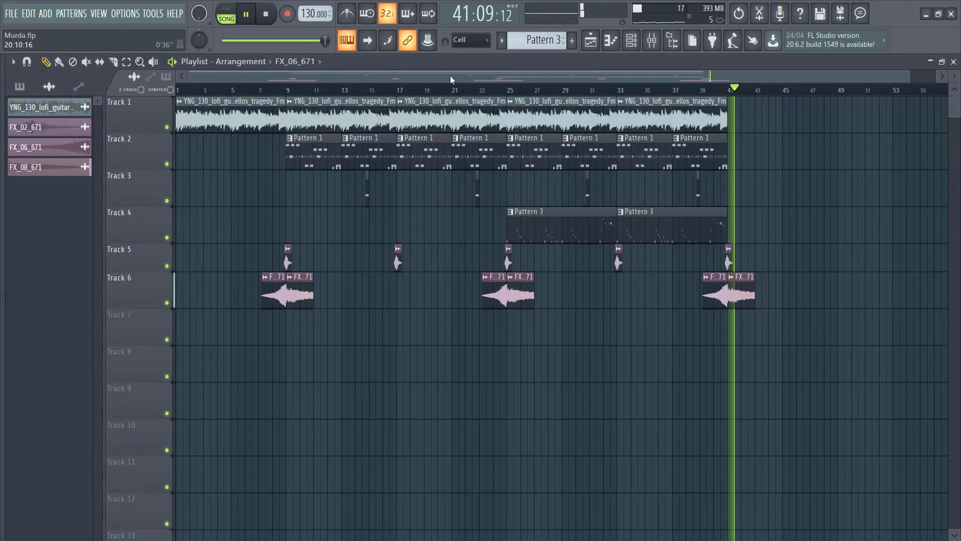
left_click(511, 90)
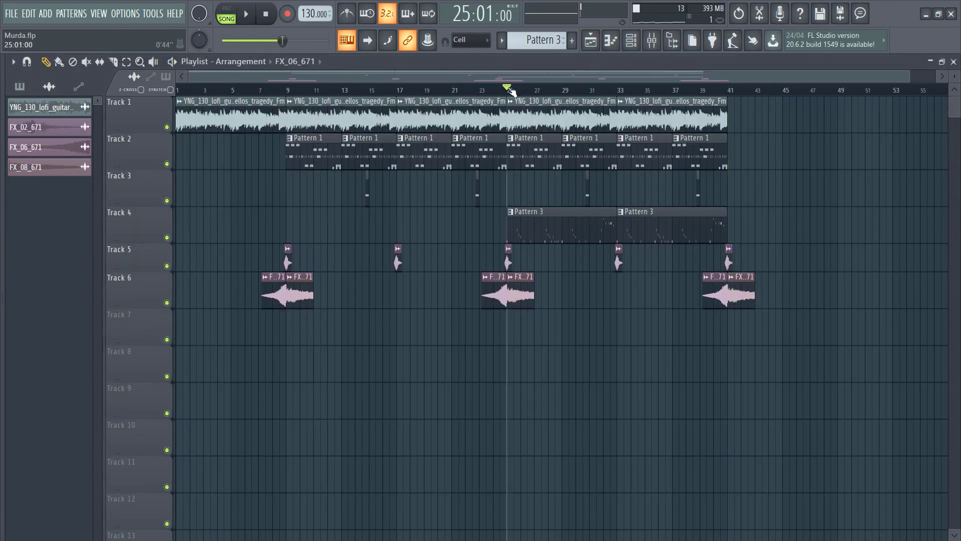
Pan the pluck mixer track 25% left and the lead track 25% right, auditioning the balance at several song positions.
left_click(651, 40)
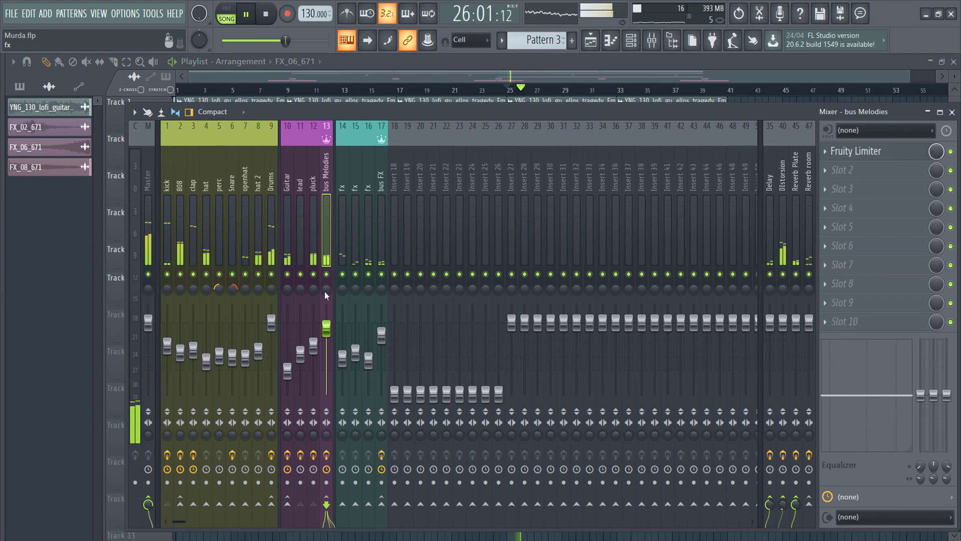
left_click_drag(314, 288, 314, 279)
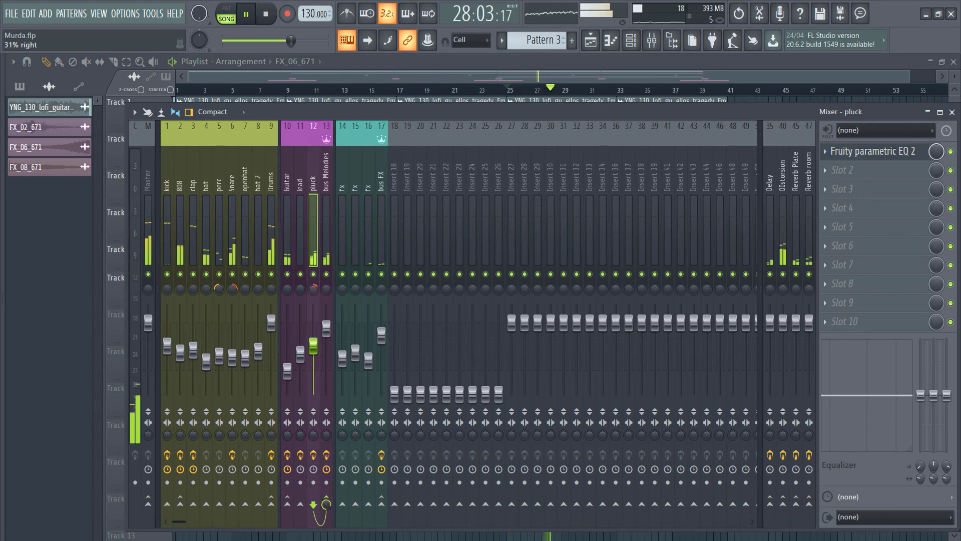
right_click(314, 290)
left_click(320, 297)
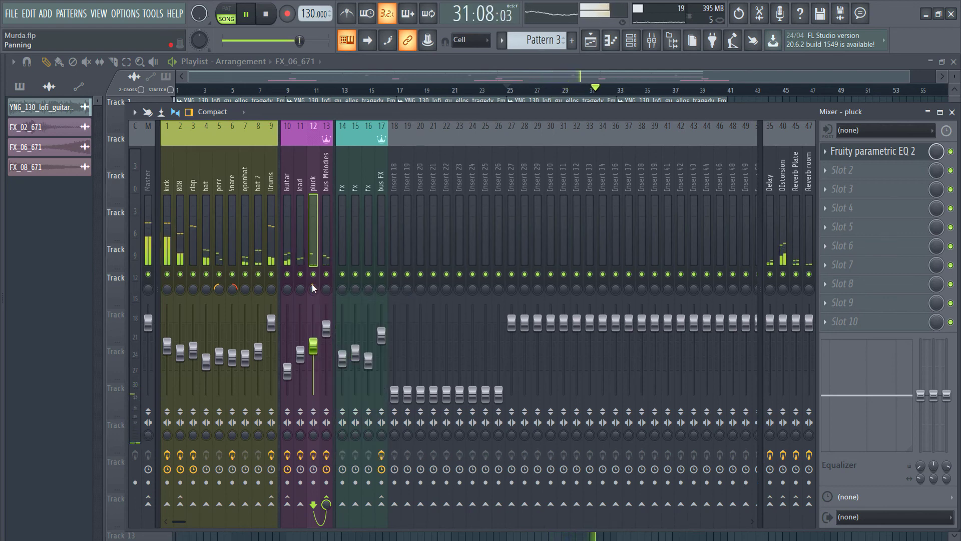
key("space")
key("space")
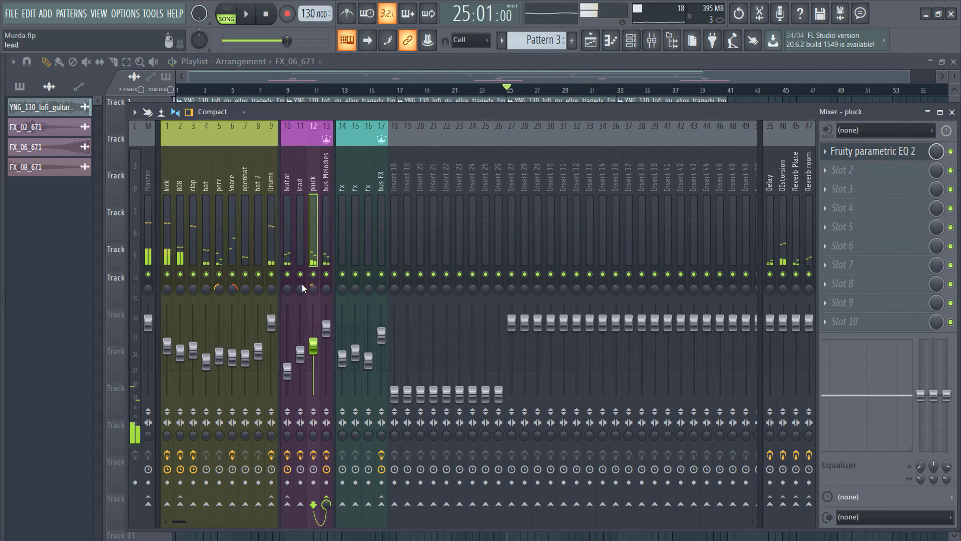
left_click_drag(301, 289, 301, 289)
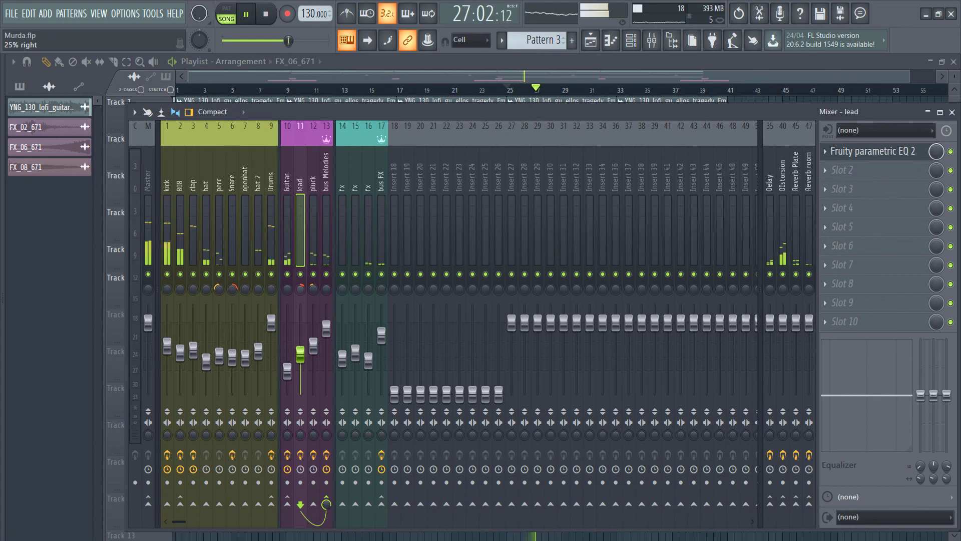
left_click(310, 290)
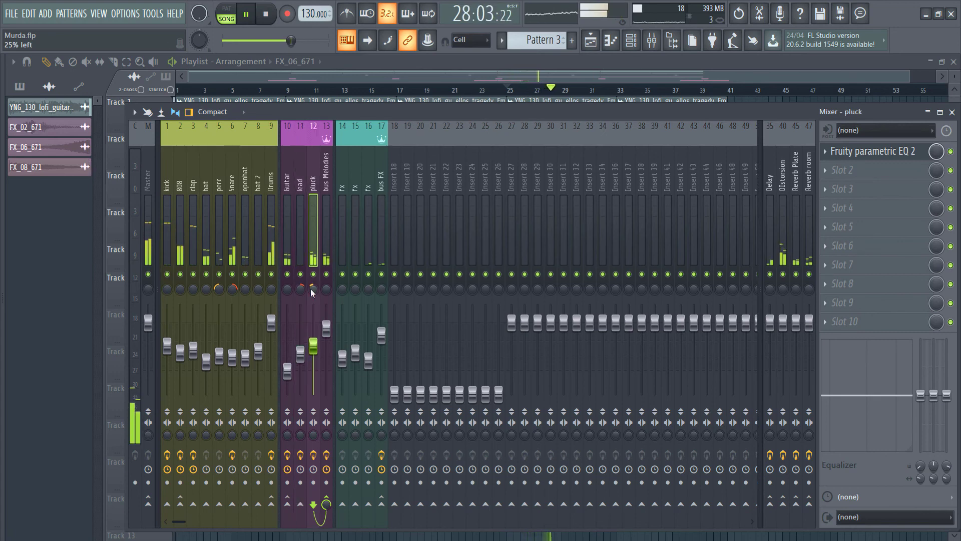
left_click(317, 89)
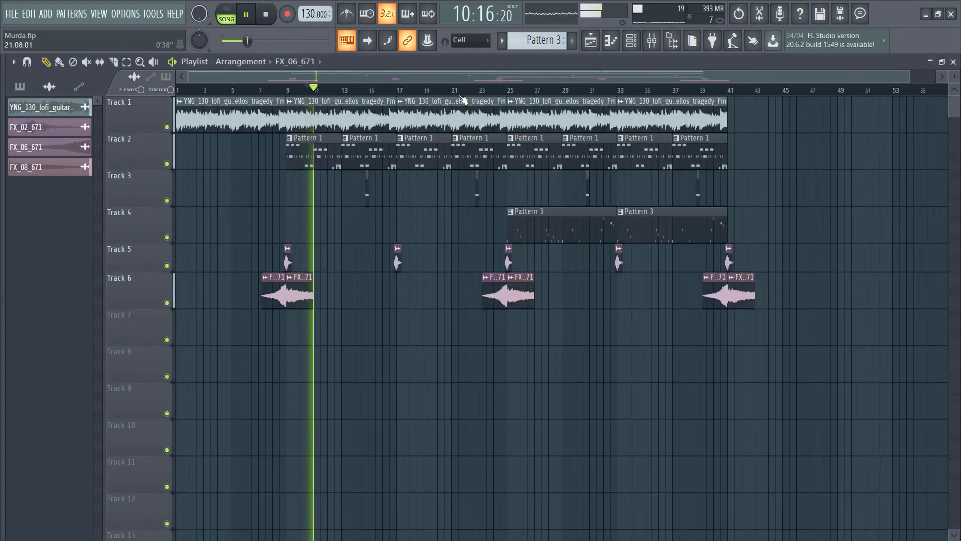
left_click(496, 90)
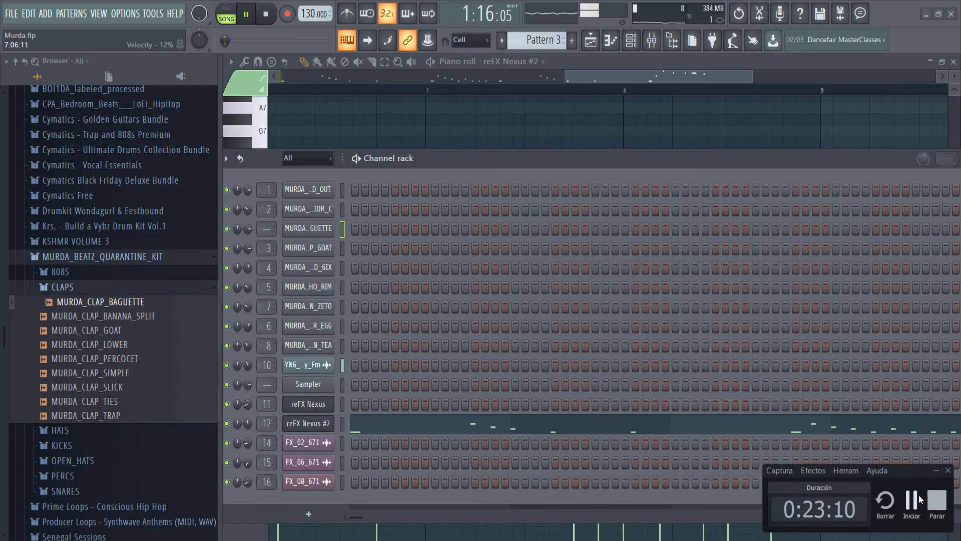
In Pattern 1, copy the steps of the MURDA_CLAP_GOAT channel and paste them into the MURDA_CLAP_BAGUETTE channel.
scroll(550, 50, "down", 1)
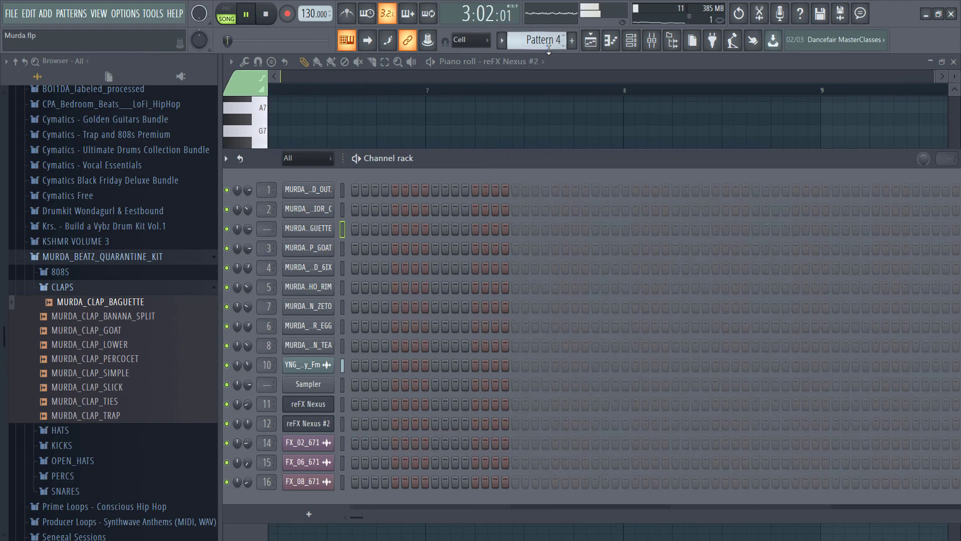
scroll(549, 50, "up", 2)
scroll(548, 49, "up", 1)
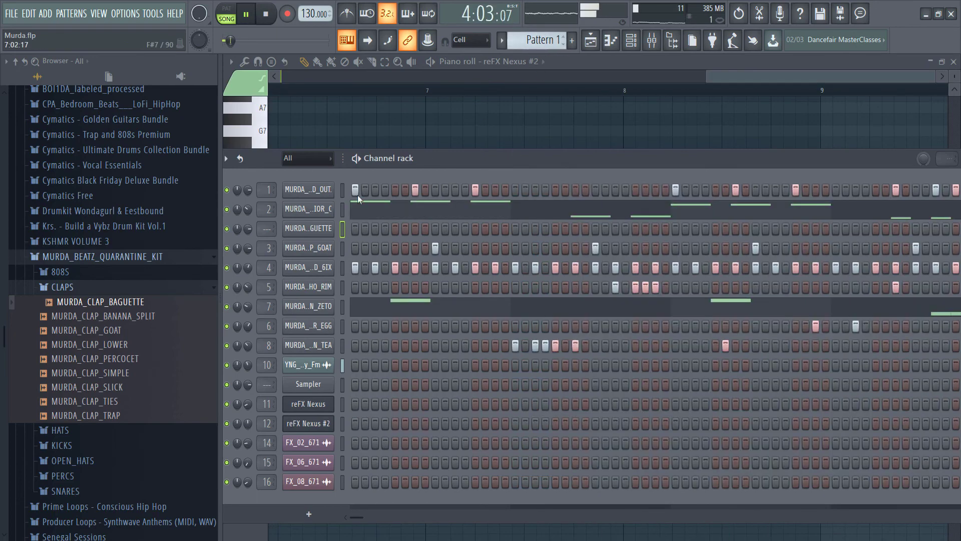
right_click(314, 246)
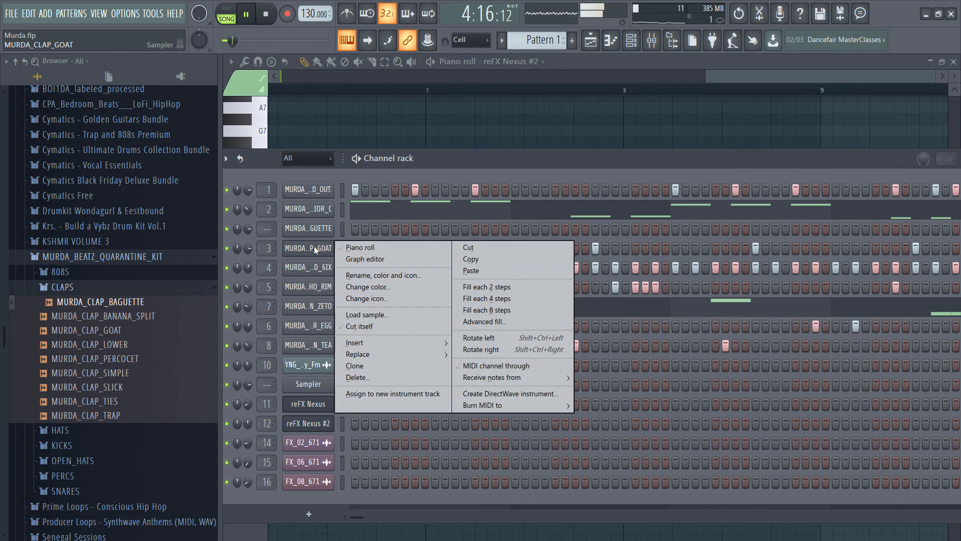
left_click(491, 258)
right_click(296, 227)
left_click(533, 252)
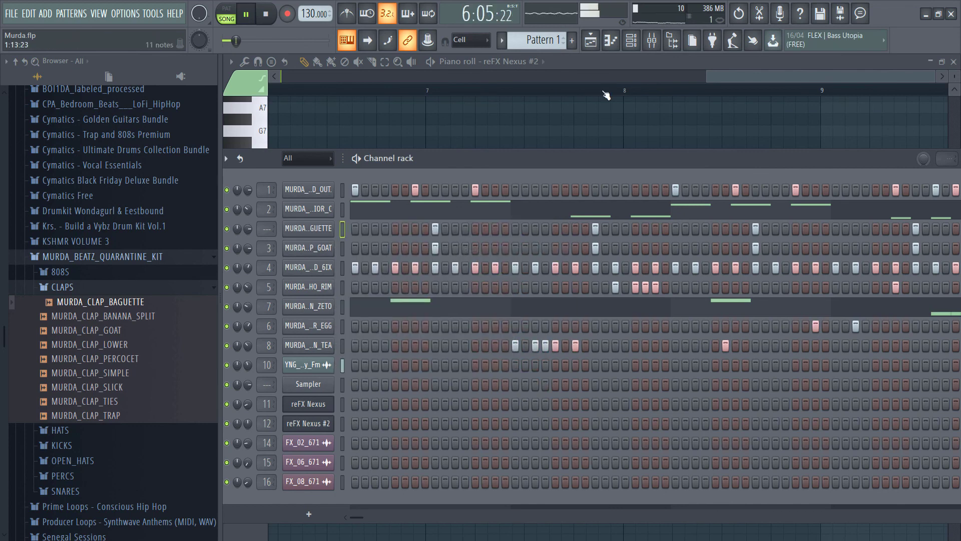
Route the MURDA_CLAP_BAGUETTE channel to mixer track 18 and raise that track's volume from its lowered setting.
left_click(653, 44)
left_click(624, 188)
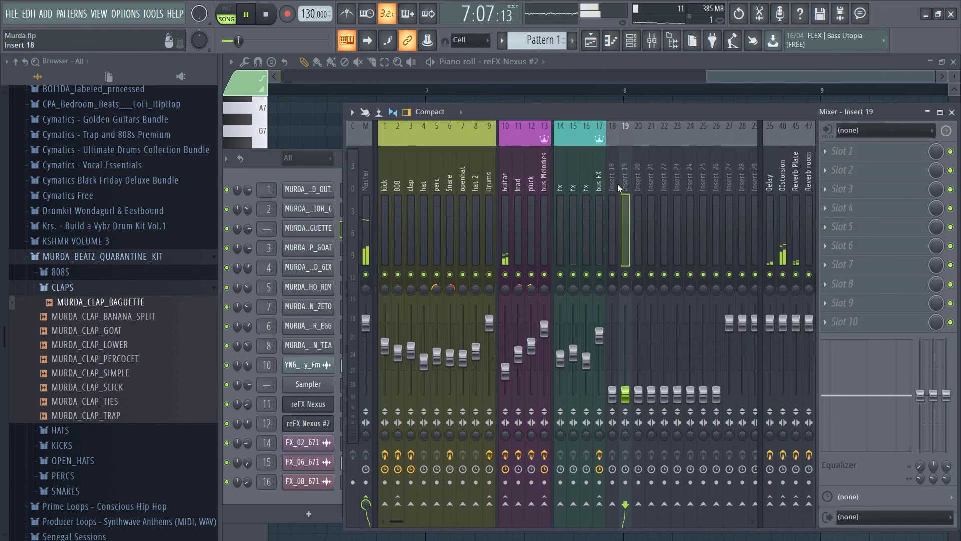
left_click(618, 186)
key("ctrl+l")
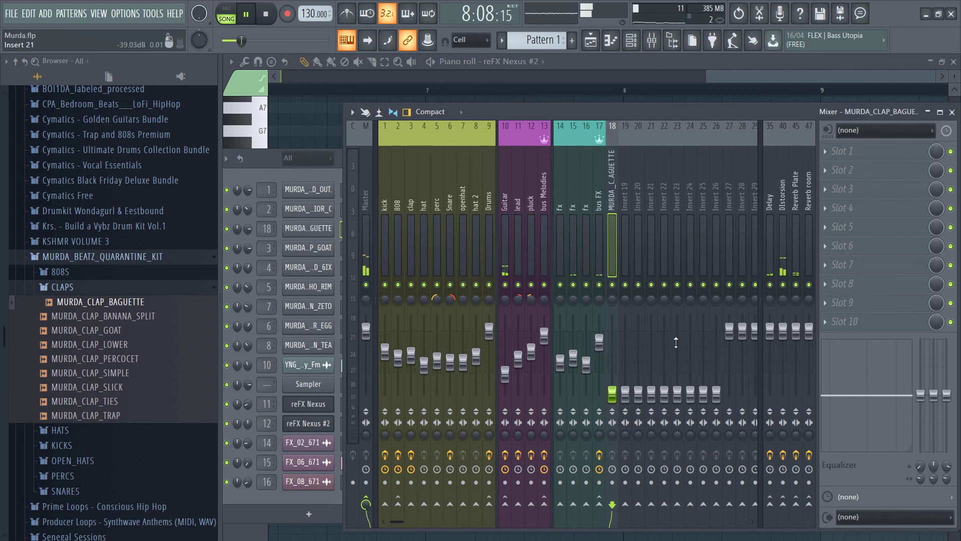
left_click_drag(612, 394, 612, 369)
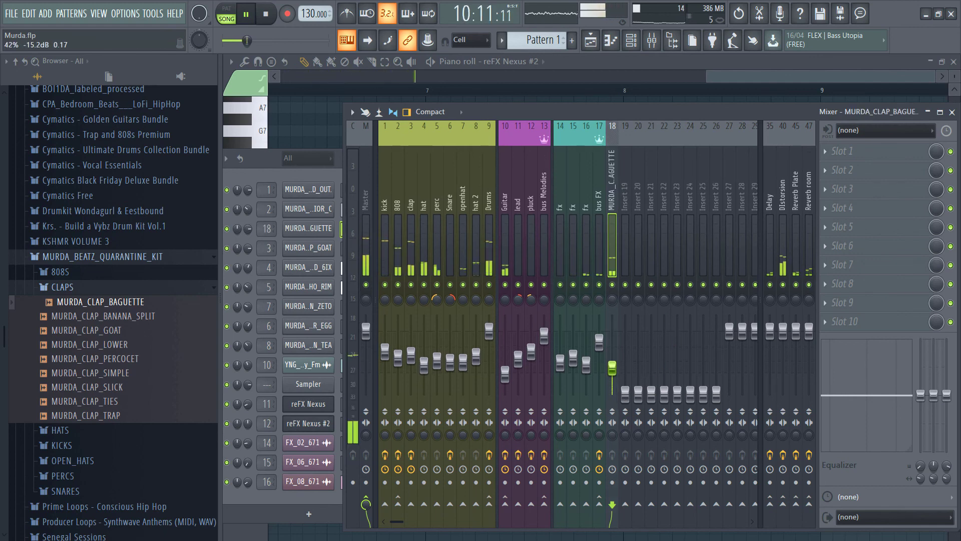
left_click_drag(612, 369, 612, 361)
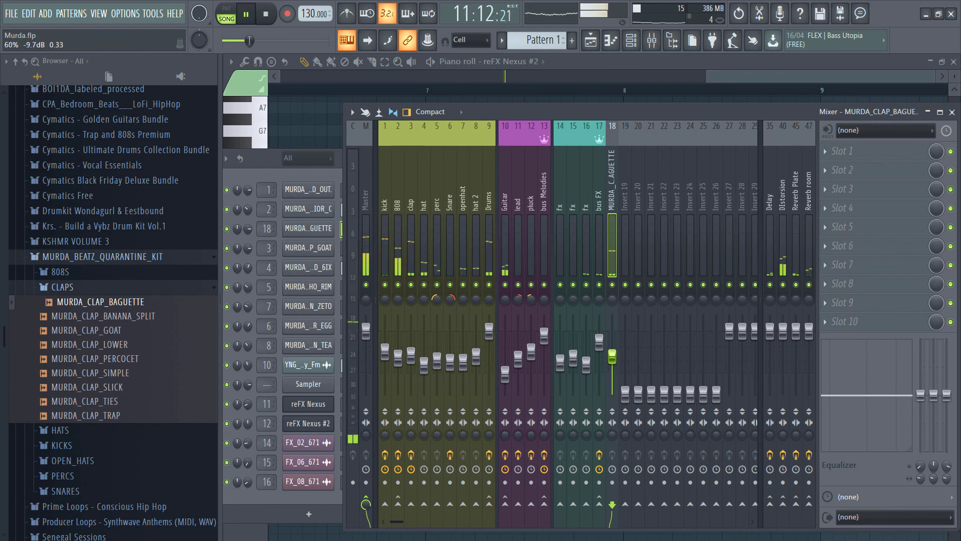
Slightly increase the time shift in the MURDA_CLAP_BAGUETTE channel's settings so the layered clap plays a little late.
left_click(308, 178)
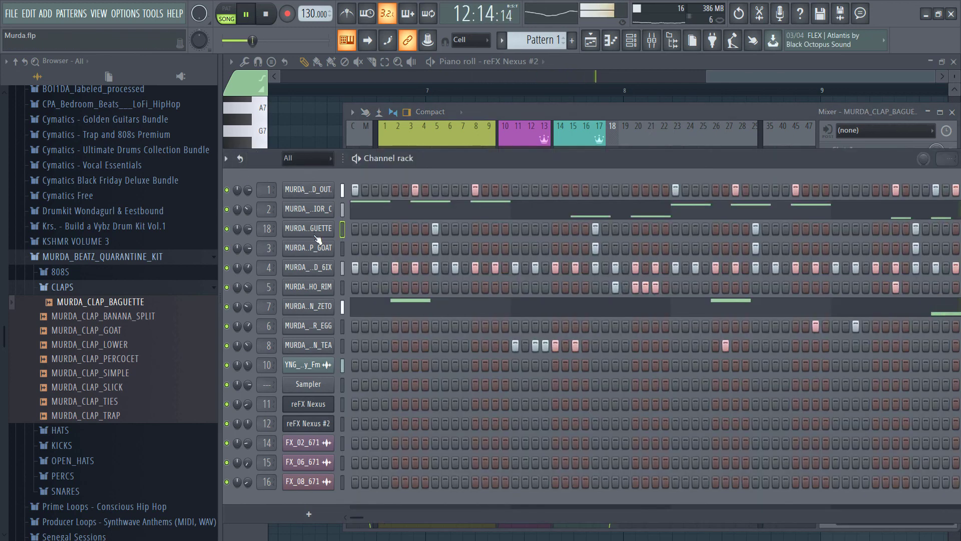
left_click(316, 231)
left_click(346, 184)
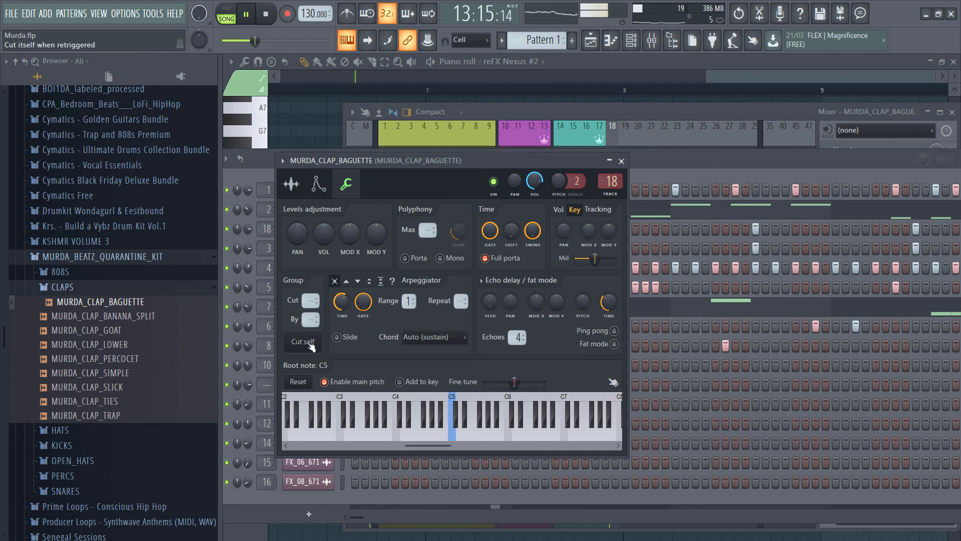
left_click_drag(510, 230, 509, 224)
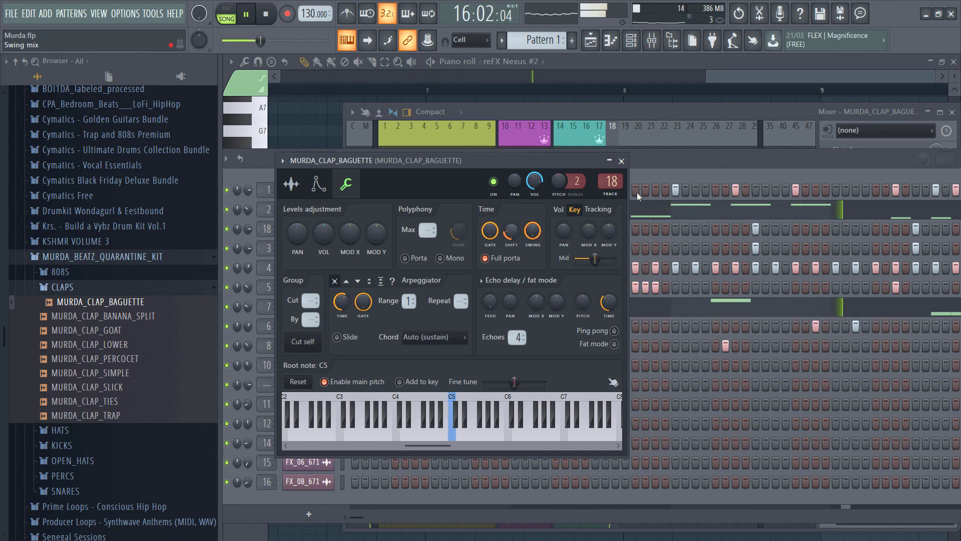
Move the MURDA_CLAP_BAGUETTE mixer track into position 4, directly after the clap track in the drum group.
left_click(674, 158)
left_click(661, 112)
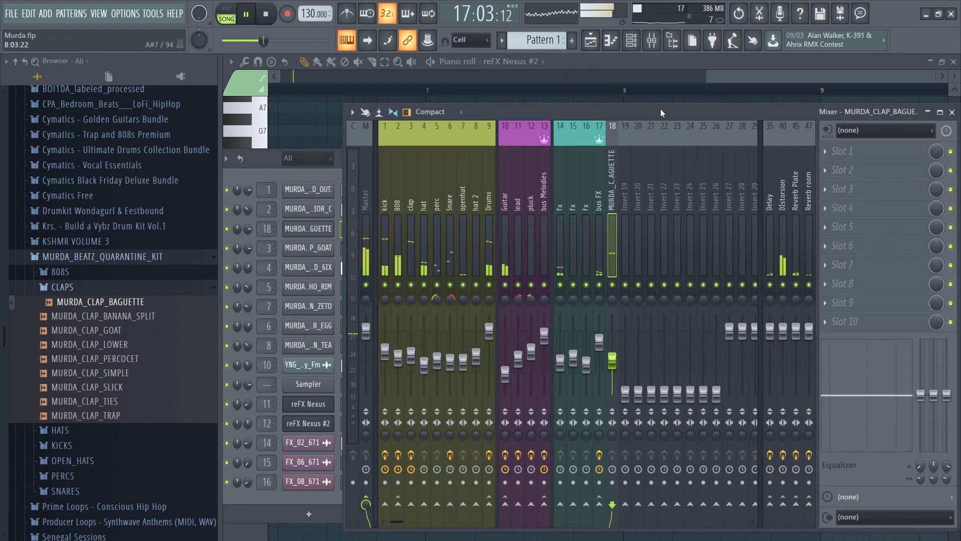
key("alt+Left")
key("alt+Left")
key("alt+Left")
key("alt+Left")
key("alt+Left")
key("alt+Left")
key("alt+Left")
key("alt+Left")
key("alt+Left")
key("alt+Left")
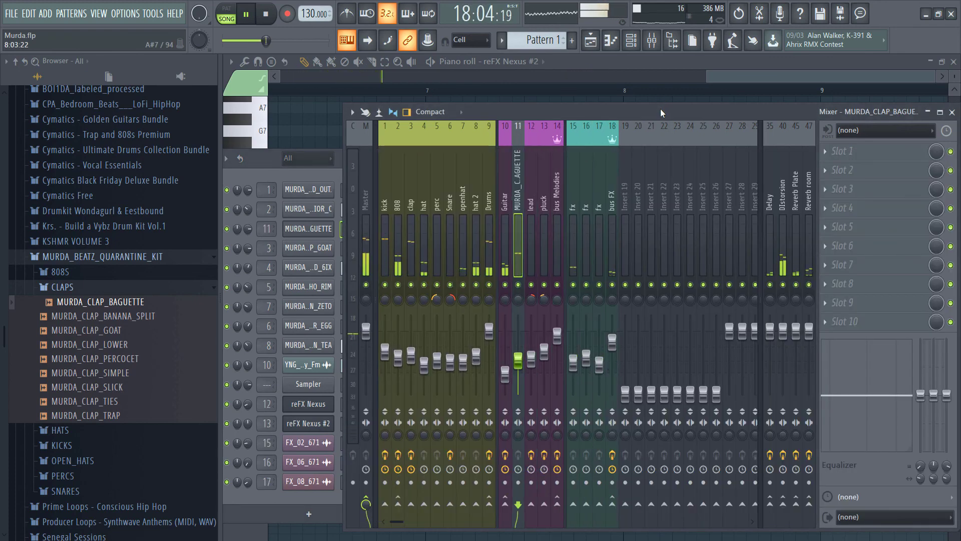
key("alt+Left")
key("alt+Left")
key("alt+Left")
key("alt+Left")
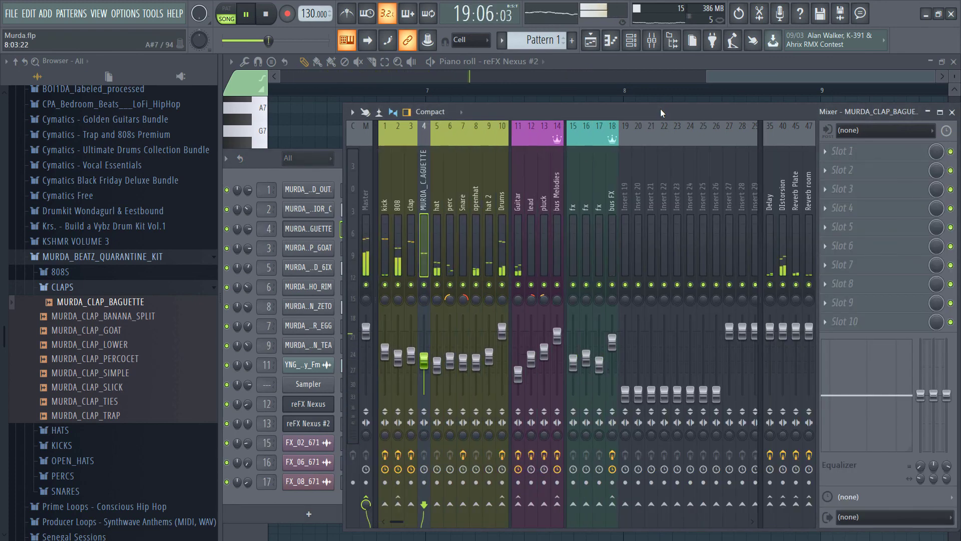
Rename the MURDA_CLAP_BAGUETTE mixer track to "clap 2" and give it the drum group's yellow-green colour.
right_click(426, 172)
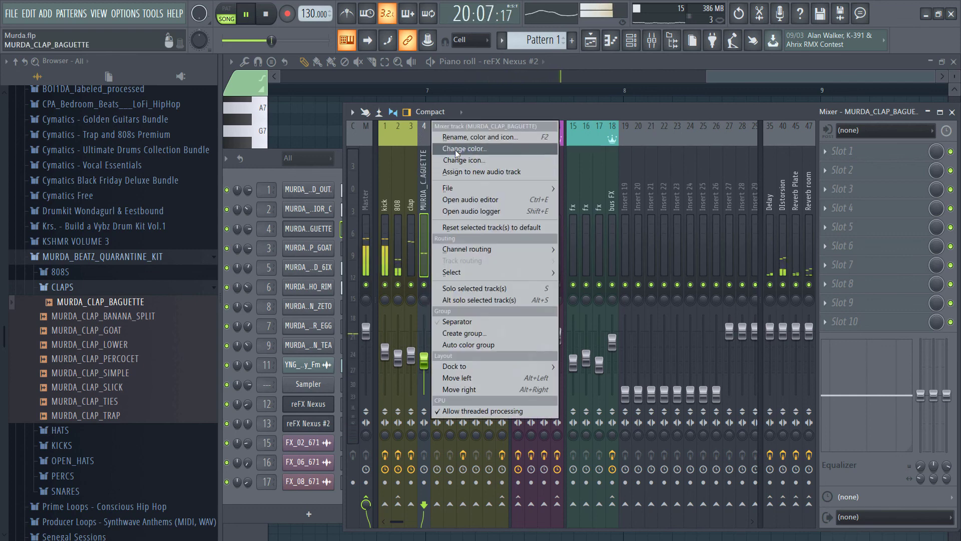
left_click(464, 139)
left_click(335, 119)
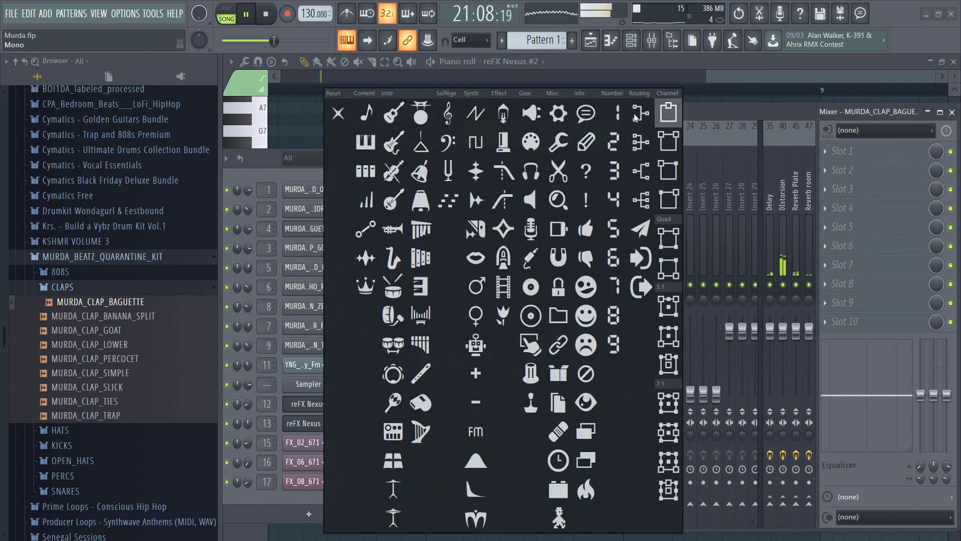
left_click(337, 119)
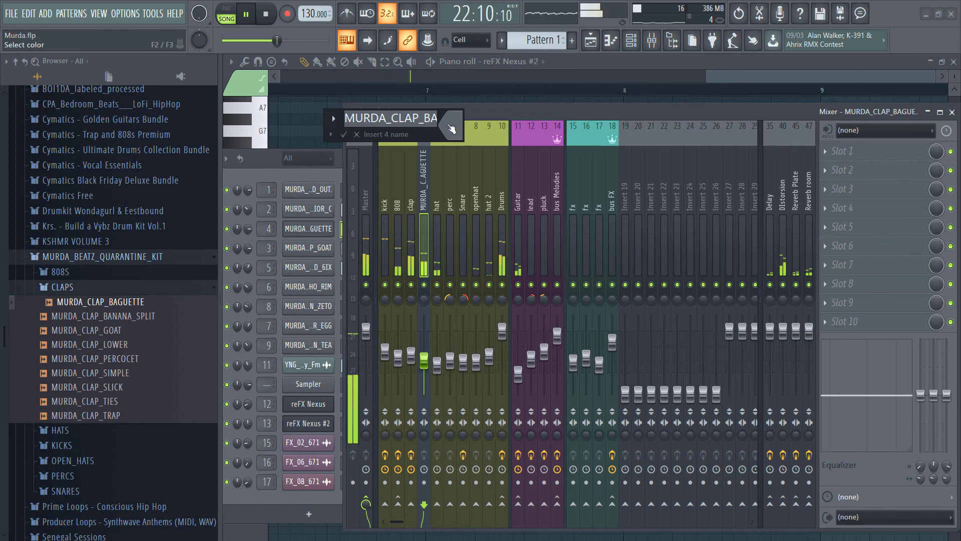
type("clap 2")
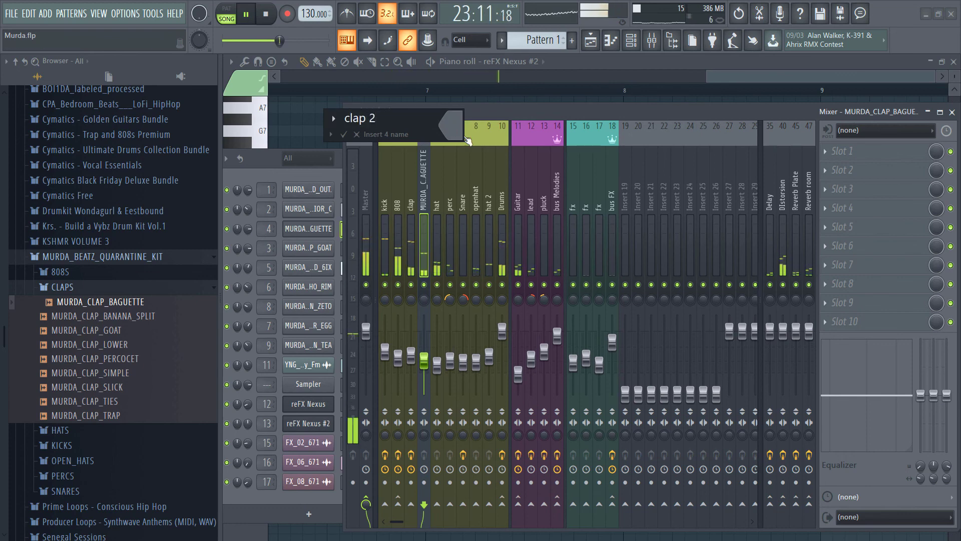
left_click(465, 138)
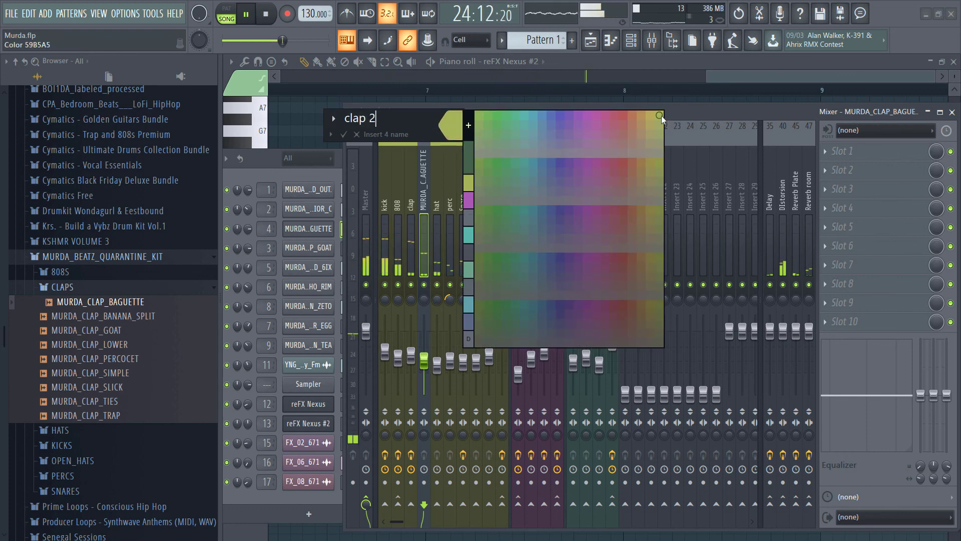
left_click(662, 120)
key("Return")
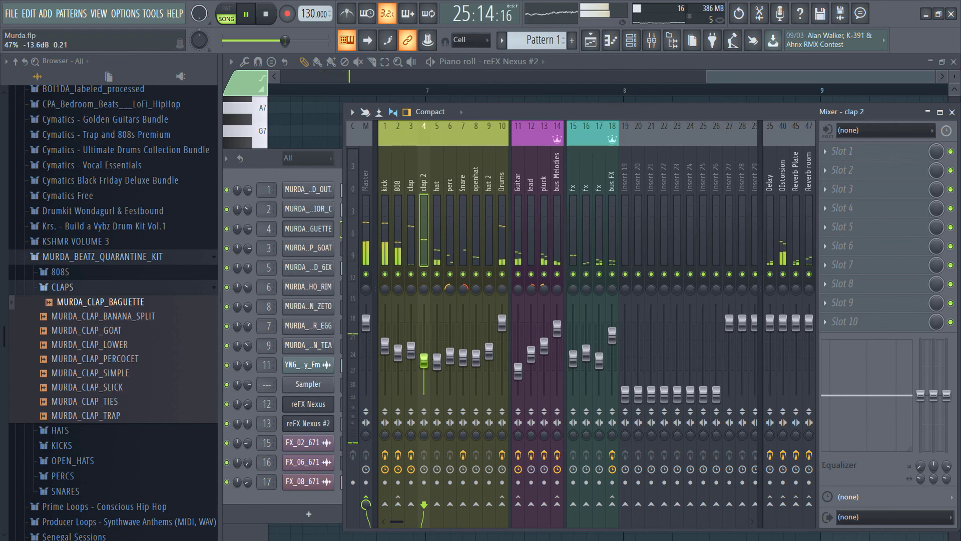
Route the clap 2 mixer track only to the Drums bus and slightly lower its volume.
right_click(502, 503)
left_click(513, 496)
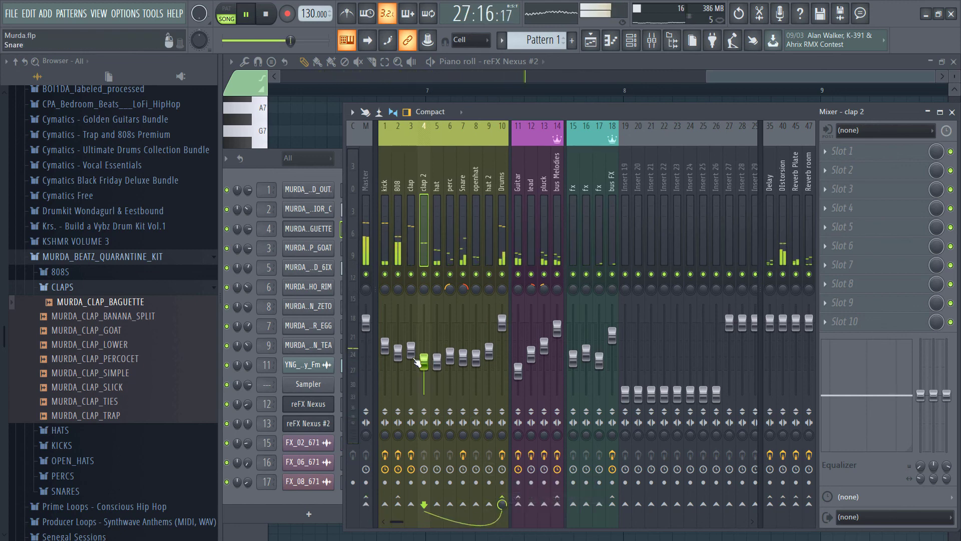
left_click_drag(424, 361, 425, 364)
left_click(258, 177)
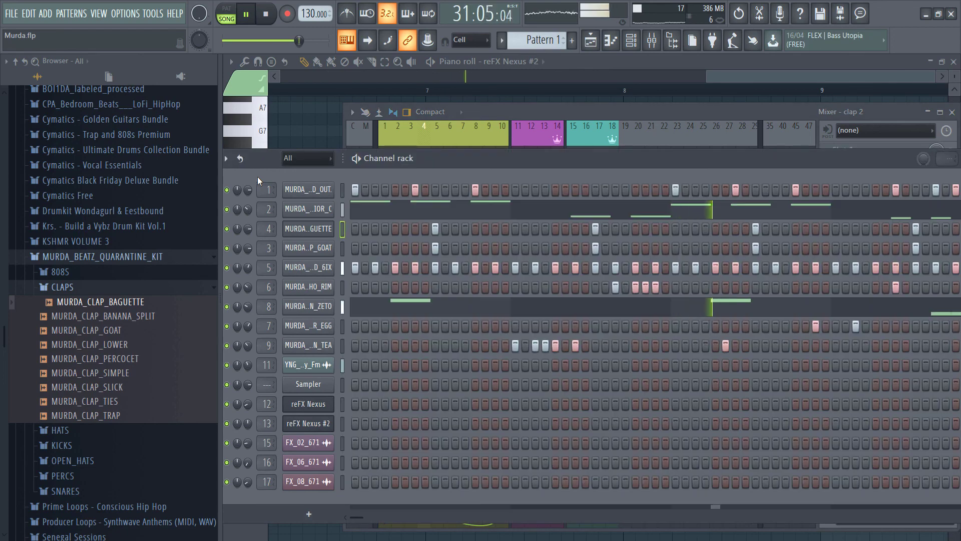